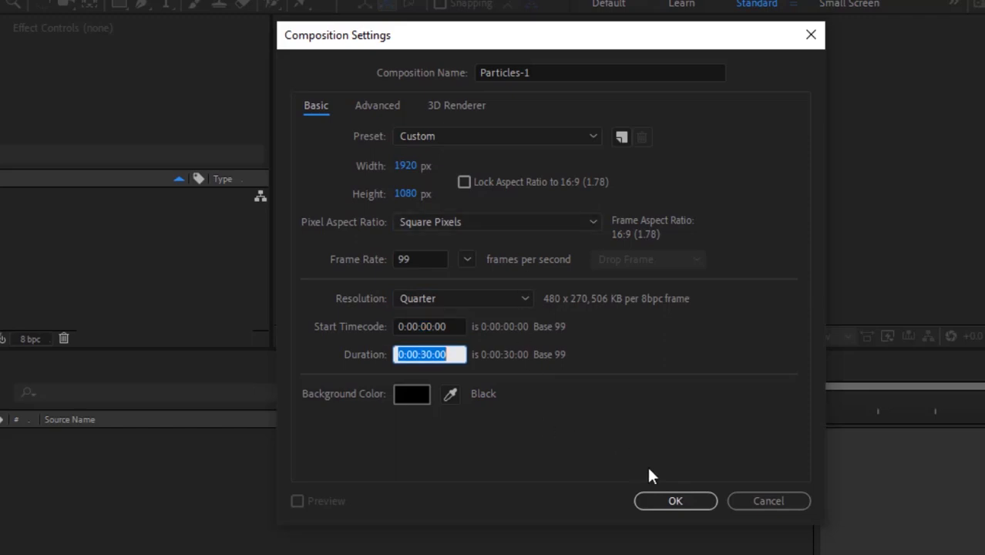
Accept the settings of the Particles-1 composition and add a 1920 x 1080 black solid named BG.
{"action": "left_click", "coordinate": [675, 501]}
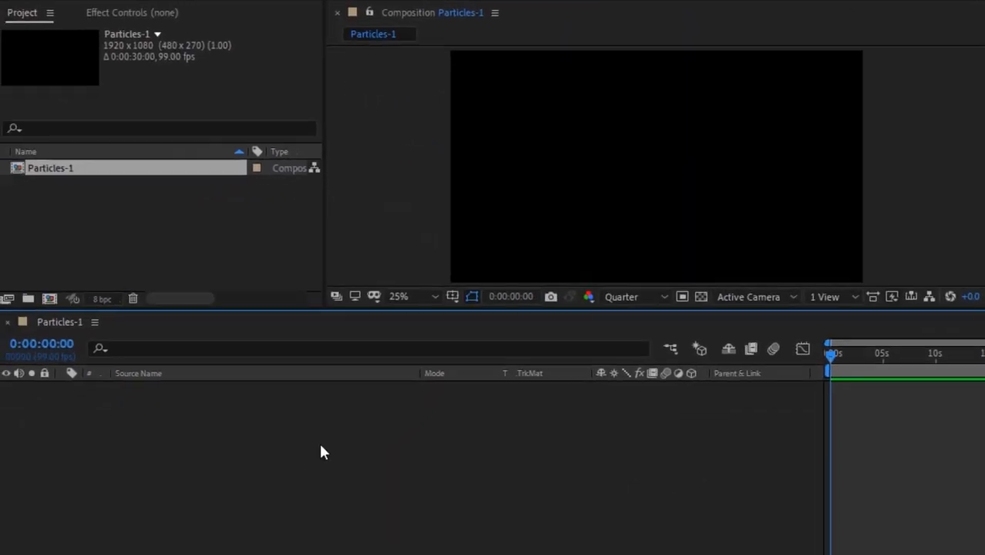
{"action": "right_click", "coordinate": [171, 416]}
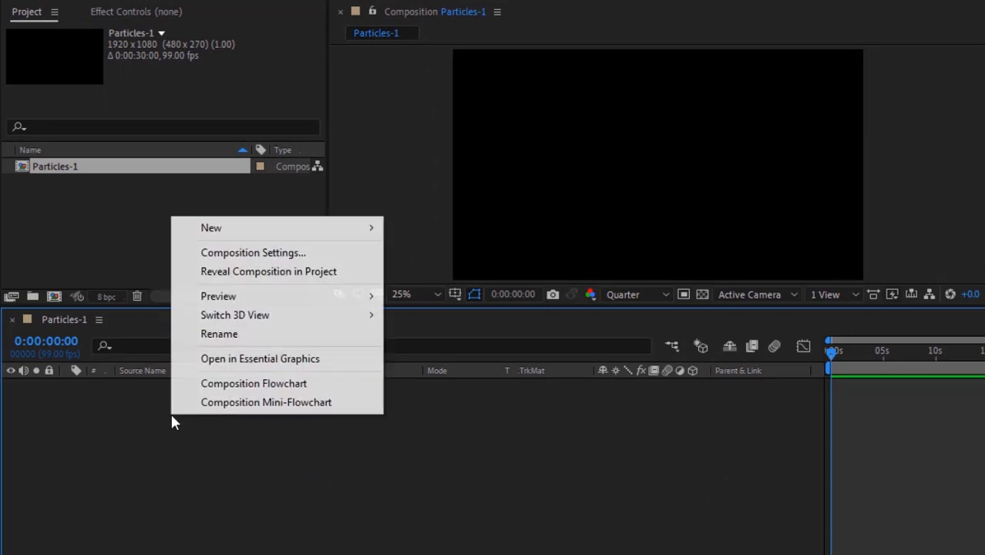
{"action": "mouse_move", "coordinate": [320, 225]}
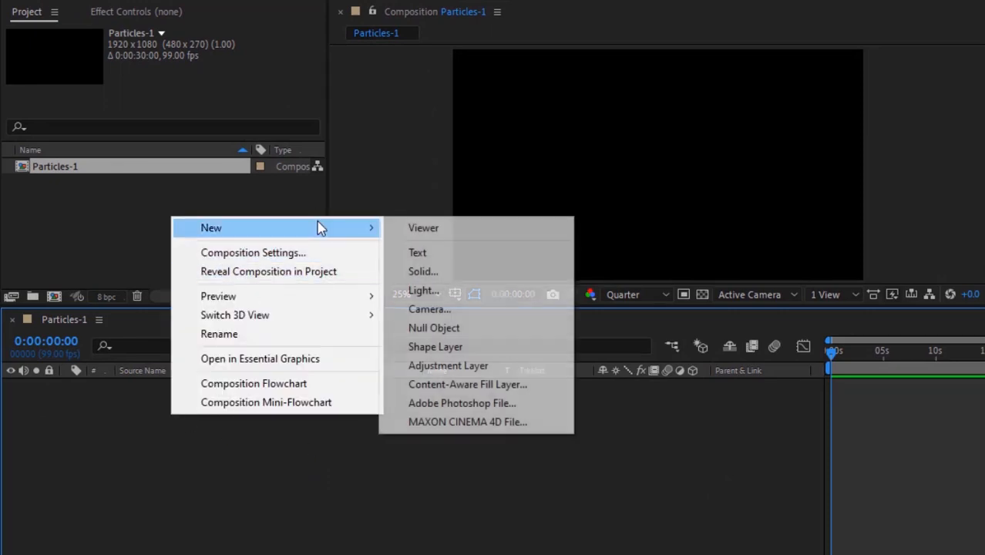
{"action": "left_click", "coordinate": [435, 281]}
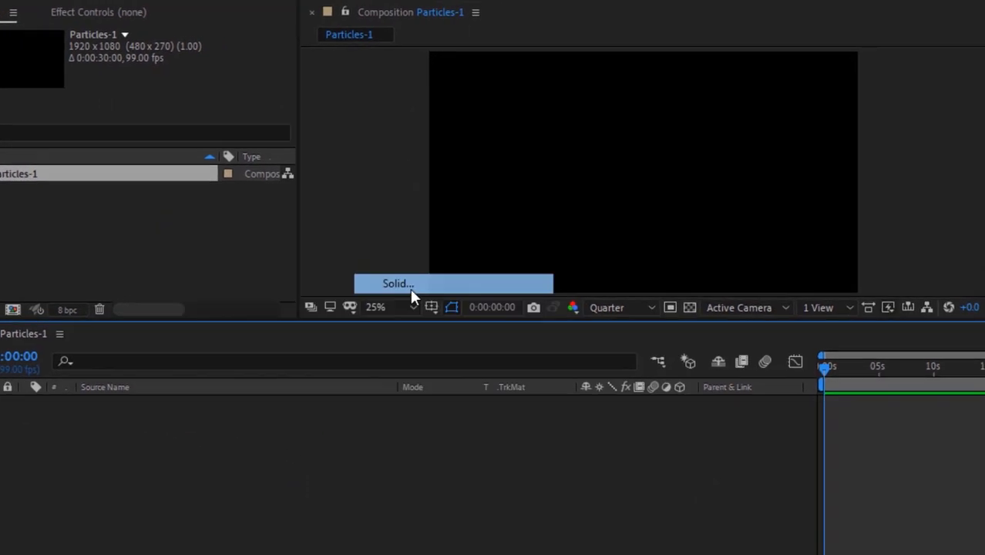
{"action": "type", "text": "BG"}
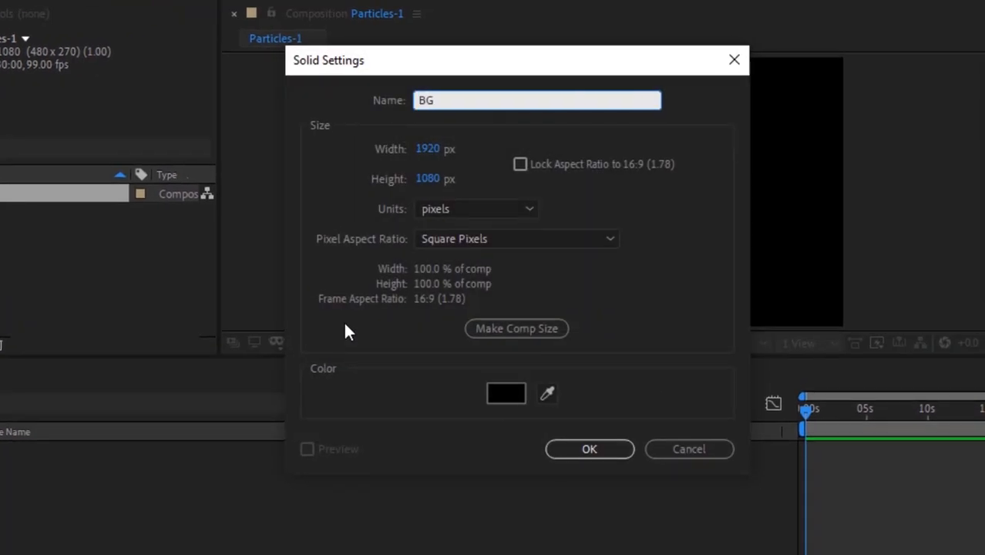
{"action": "key", "text": "Return"}
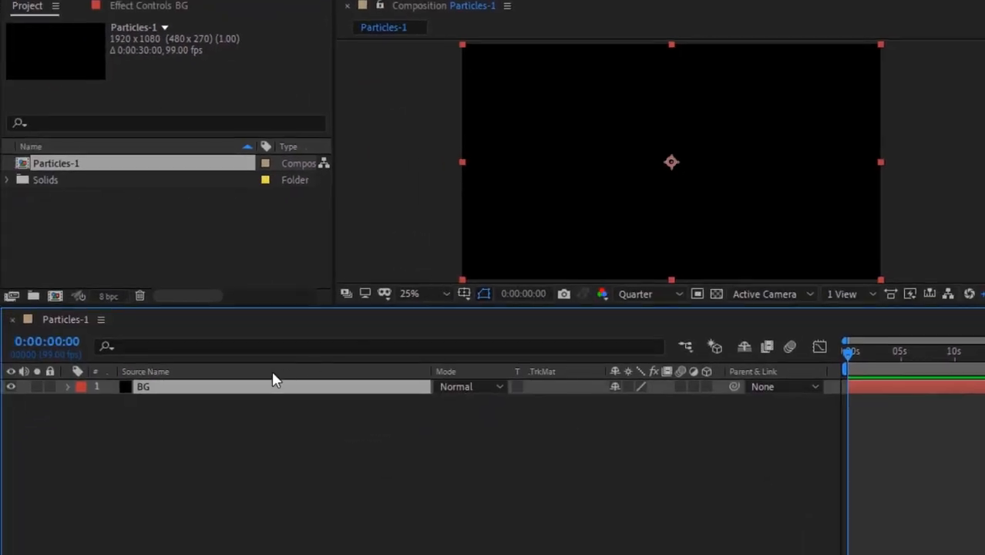
Add a second 1920 x 1080 black solid named Floor above the BG layer.
{"action": "right_click", "coordinate": [176, 435]}
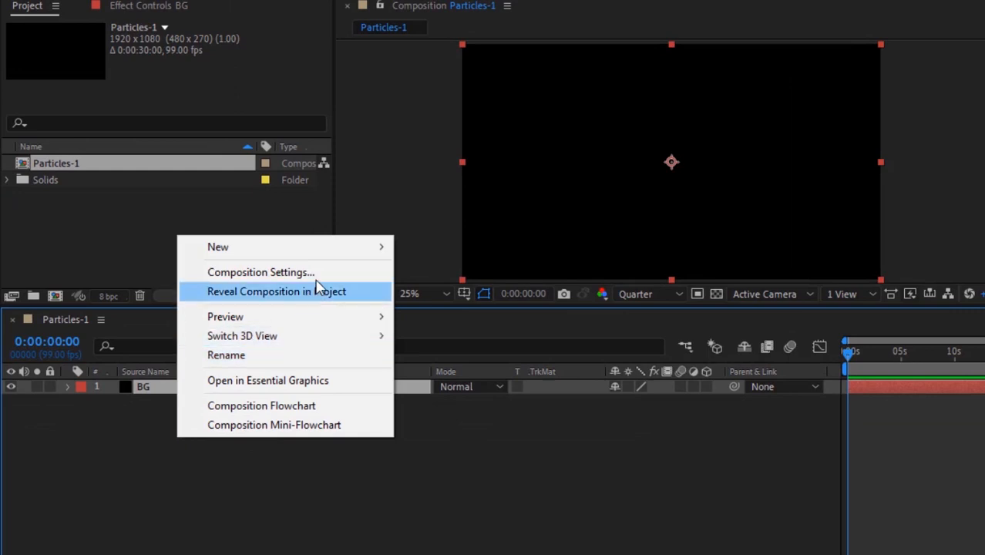
{"action": "mouse_move", "coordinate": [334, 248]}
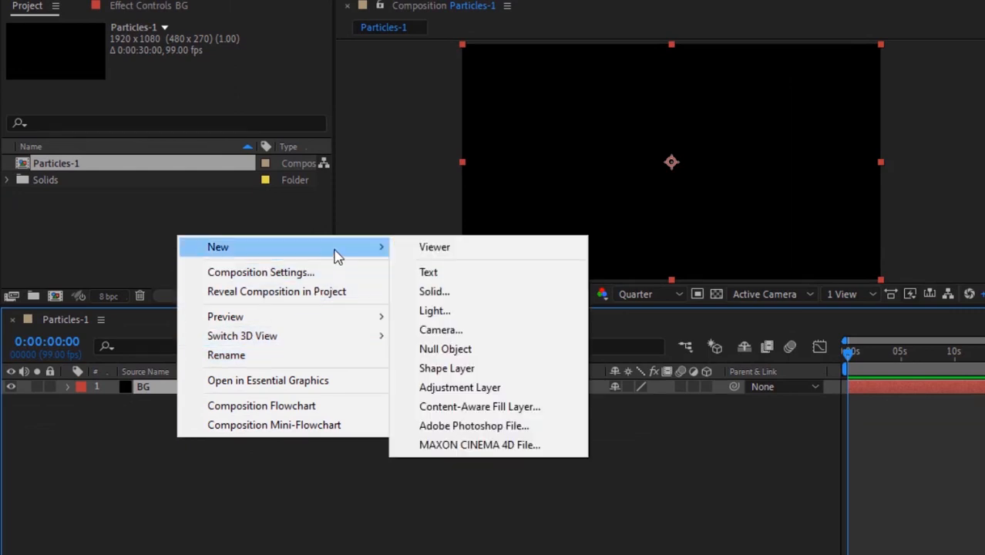
{"action": "left_click", "coordinate": [442, 293]}
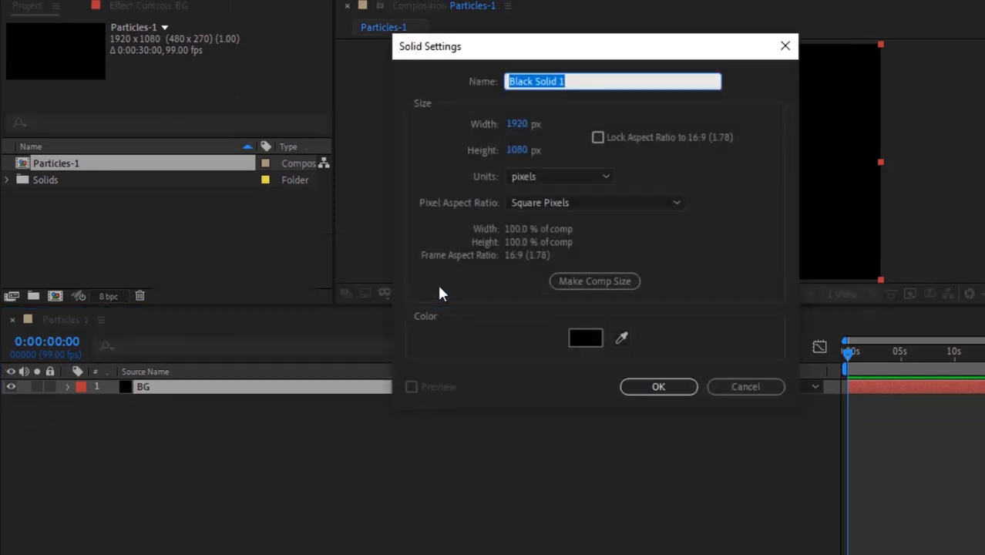
{"action": "type", "text": "Fl"}
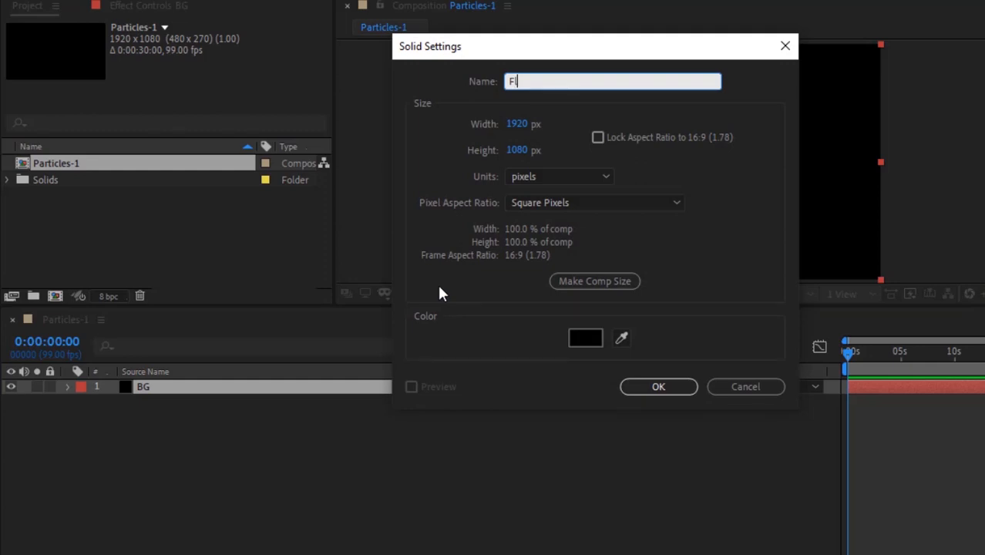
{"action": "type", "text": "oor"}
{"action": "key", "text": "Return"}
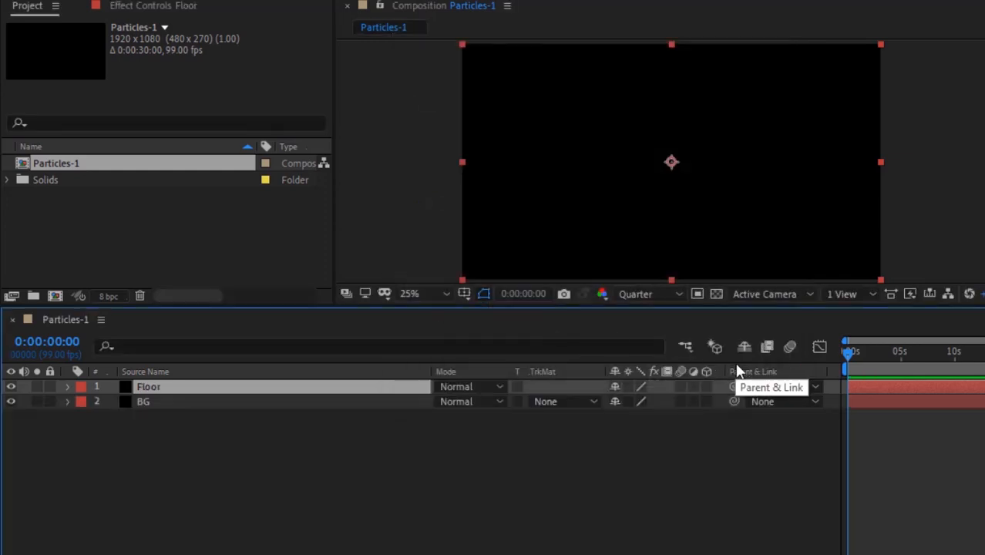
Make the Floor layer 3D and set its Anchor Point X and Y to 1000 and 1000.
{"action": "left_click", "coordinate": [707, 386]}
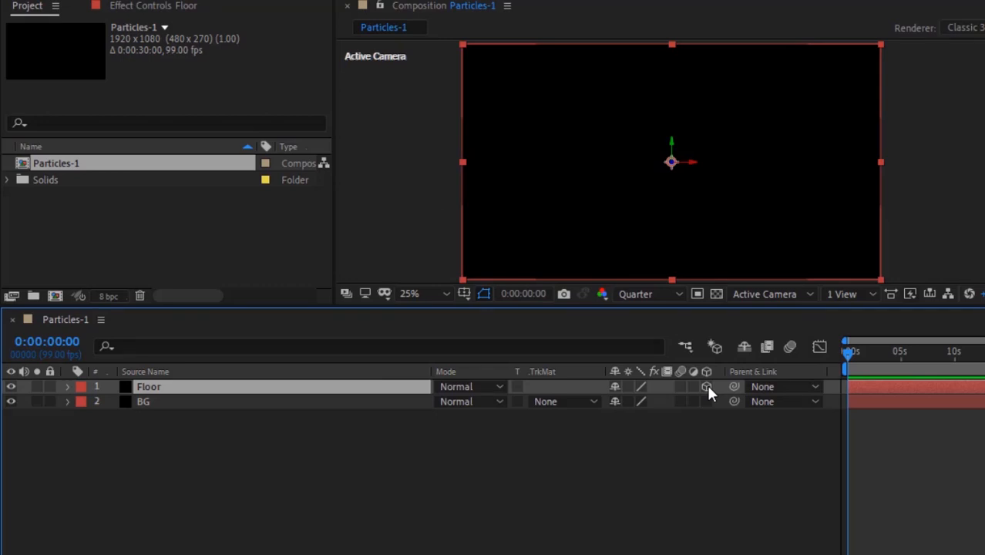
{"action": "left_click", "coordinate": [67, 387]}
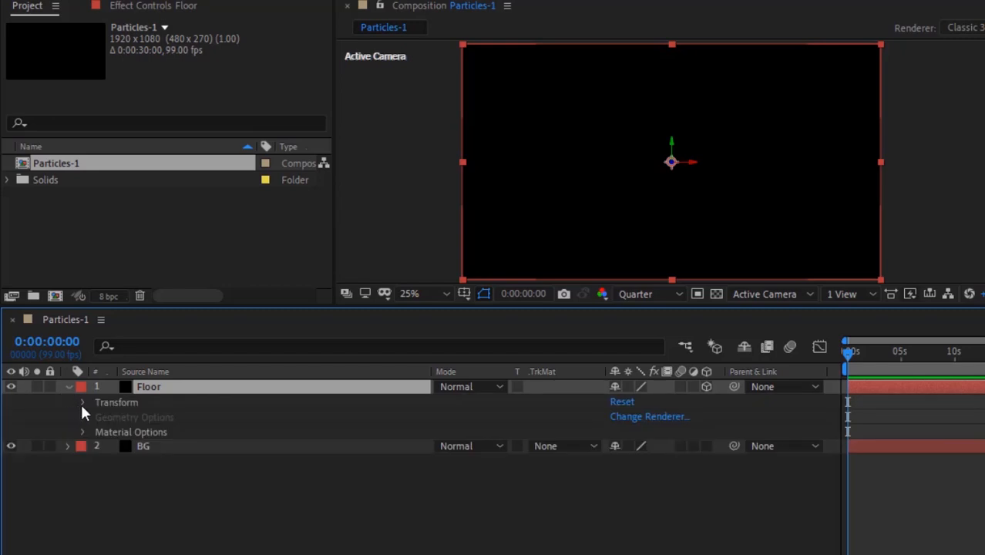
{"action": "left_click", "coordinate": [82, 402]}
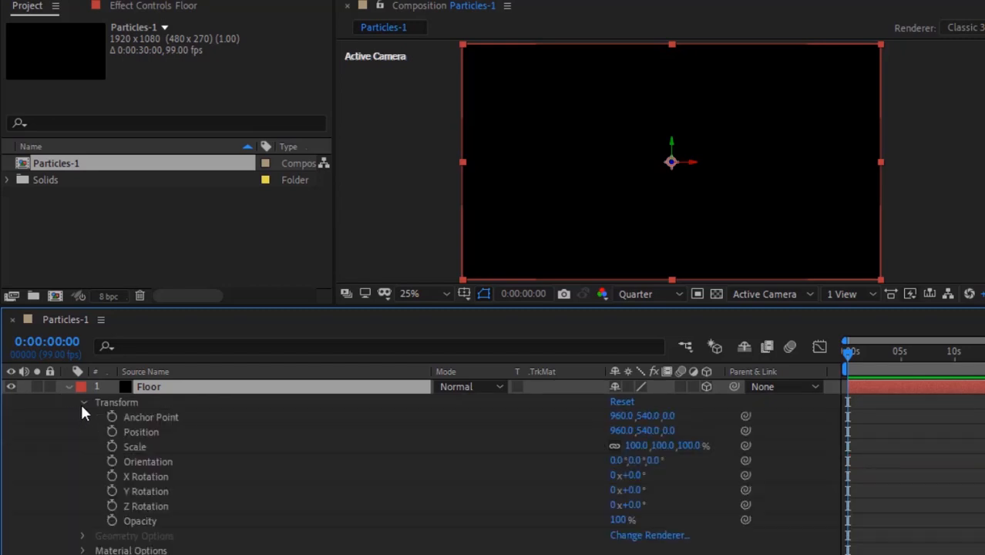
{"action": "left_click", "coordinate": [621, 415]}
{"action": "type", "text": "1000"}
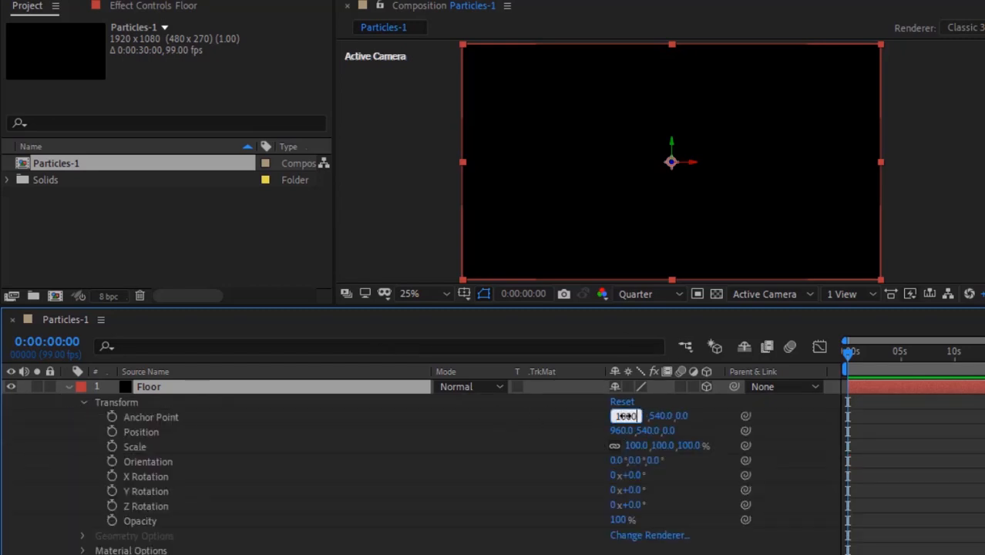
{"action": "key", "text": "Tab"}
{"action": "type", "text": "1000"}
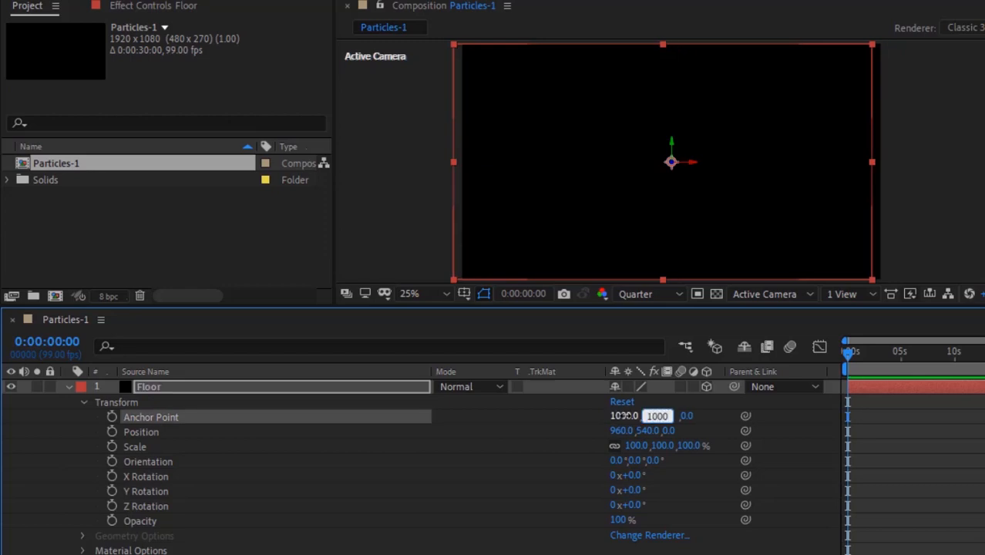
{"action": "key", "text": "Return"}
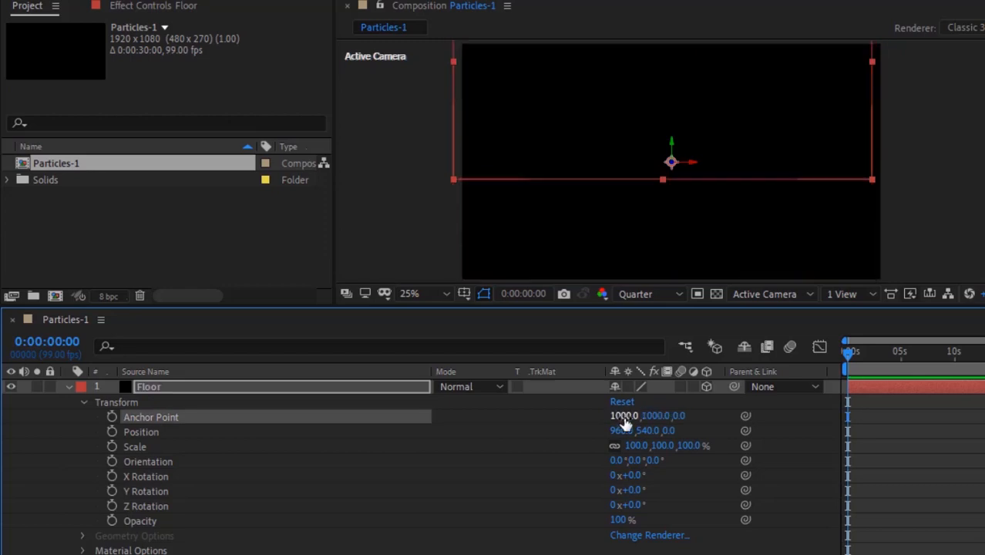
Set the Floor layer's Y position to 542, collapse its properties and deselect it.
{"action": "left_click", "coordinate": [642, 430]}
{"action": "type", "text": "64"}
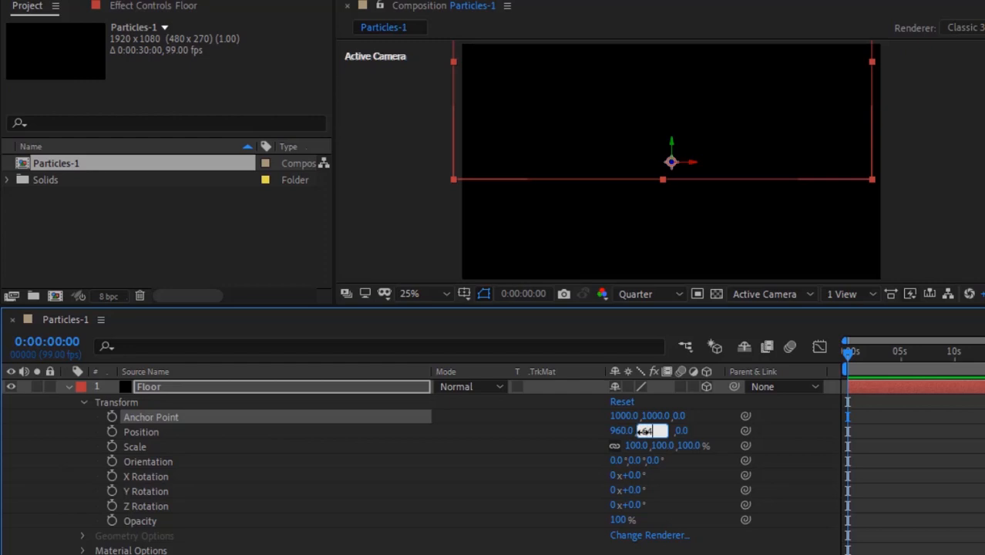
{"action": "key", "text": "BackSpace"}
{"action": "key", "text": "BackSpace"}
{"action": "type", "text": "542"}
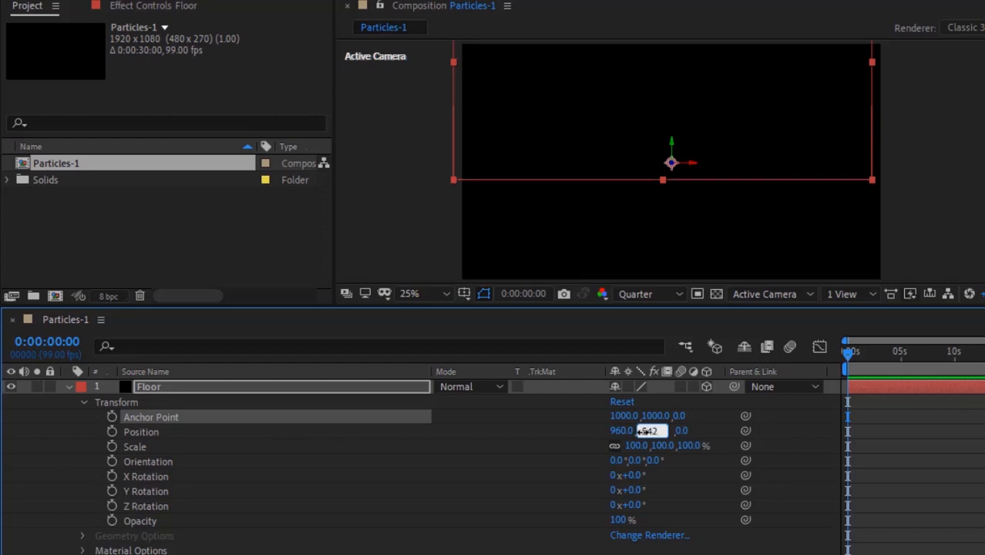
{"action": "key", "text": "Return"}
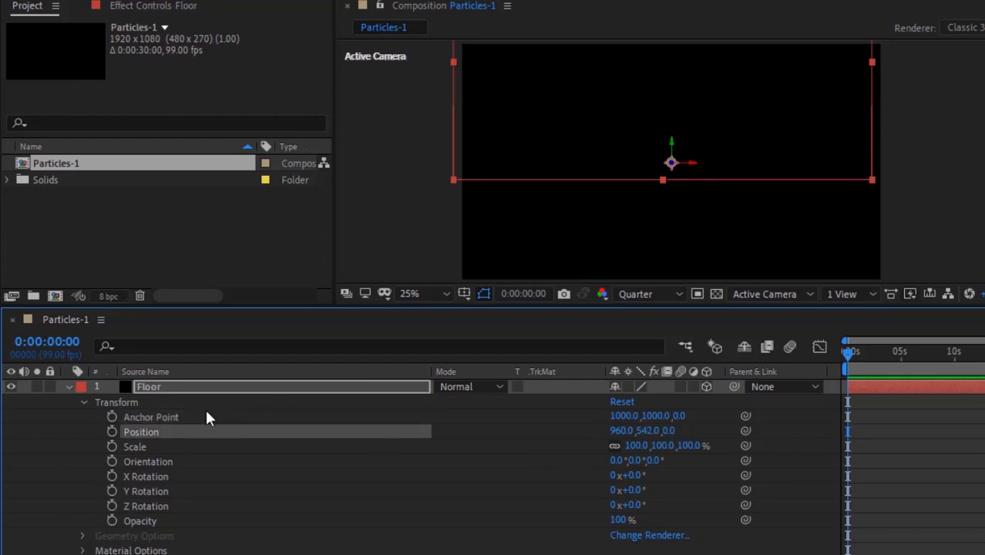
{"action": "left_click", "coordinate": [68, 386]}
{"action": "left_click", "coordinate": [148, 458]}
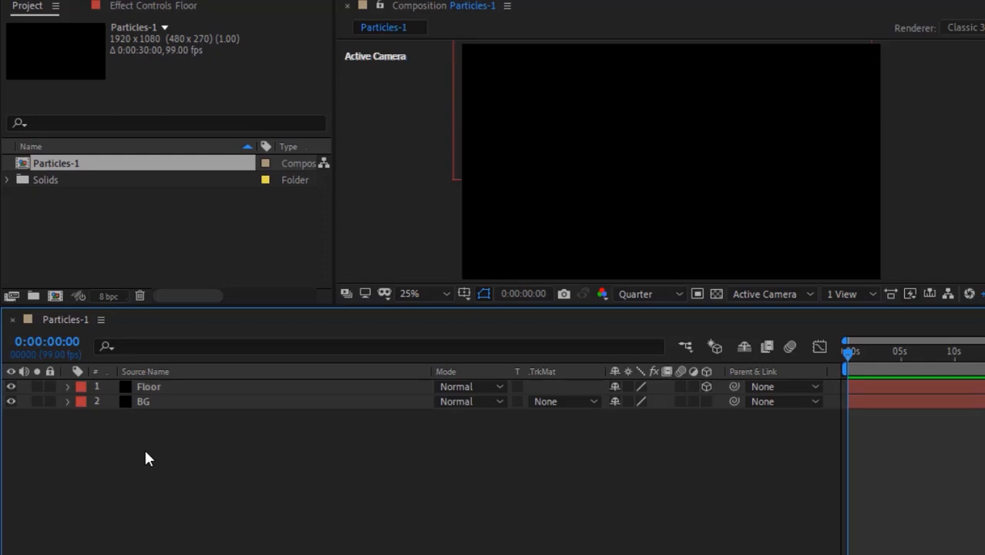
Add a null object to the composition and rename it LT/1.
{"action": "right_click", "coordinate": [145, 452]}
{"action": "mouse_move", "coordinate": [245, 263]}
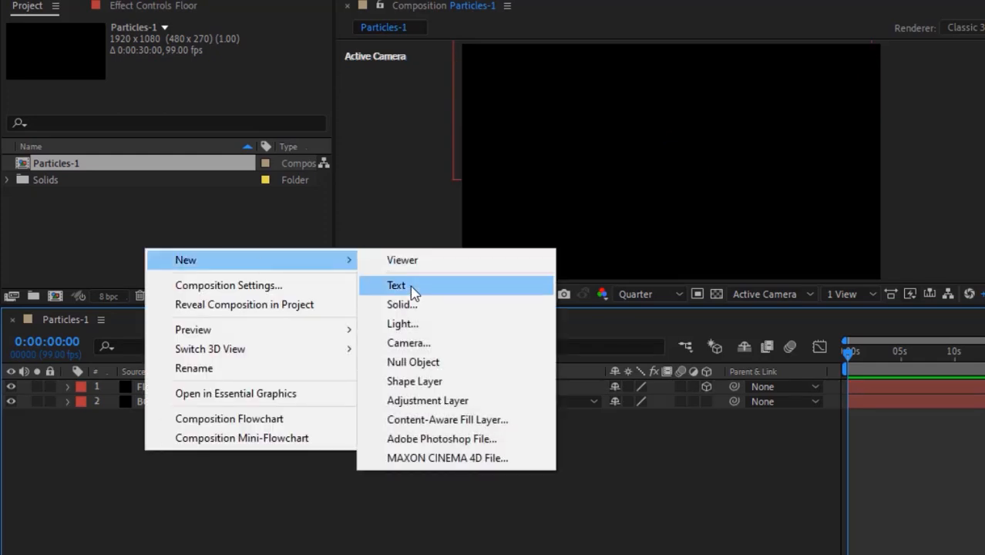
{"action": "left_click", "coordinate": [416, 362]}
{"action": "key", "text": "Return"}
{"action": "type", "text": "LT/1"}
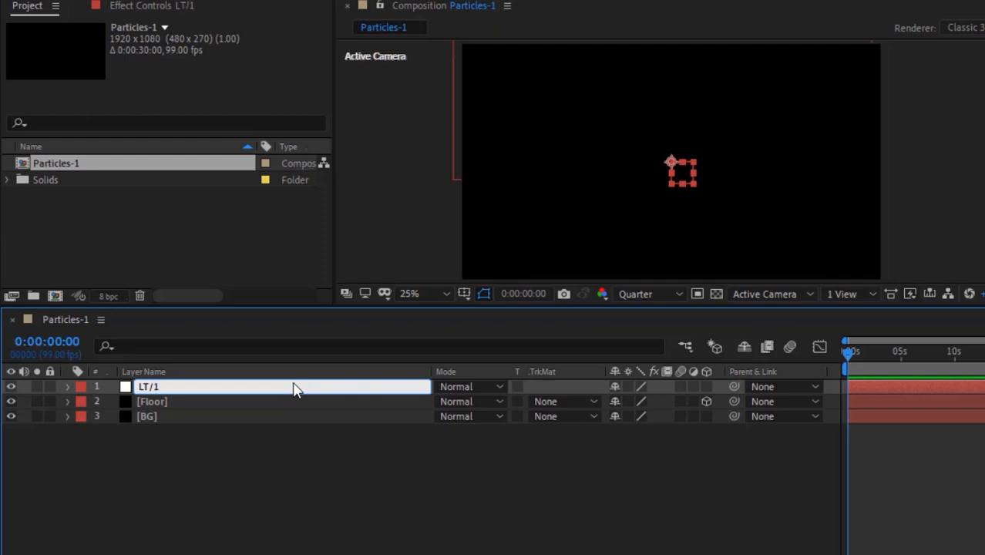
{"action": "key", "text": "Return"}
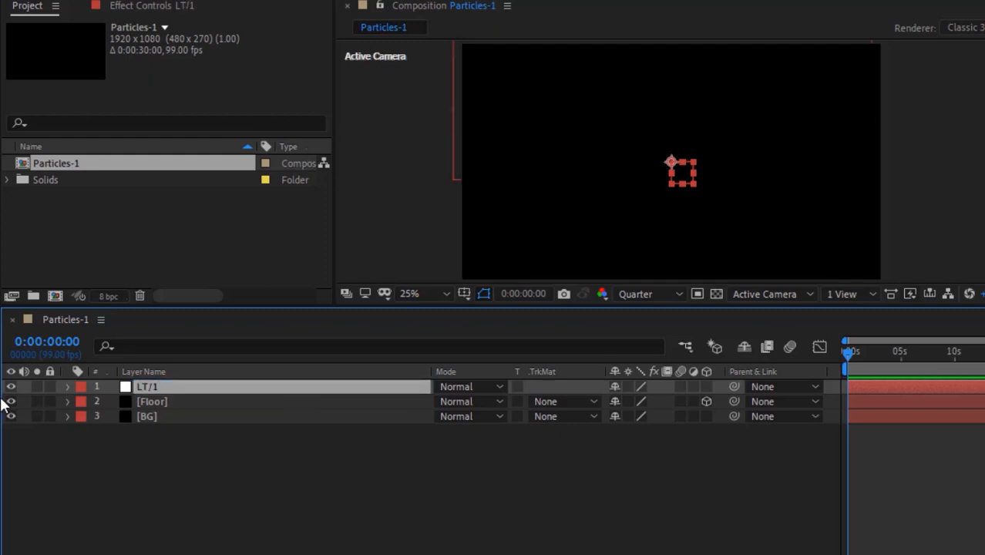
Make the LT/1 null a 3D layer and expand its Transform properties.
{"action": "left_click", "coordinate": [67, 387]}
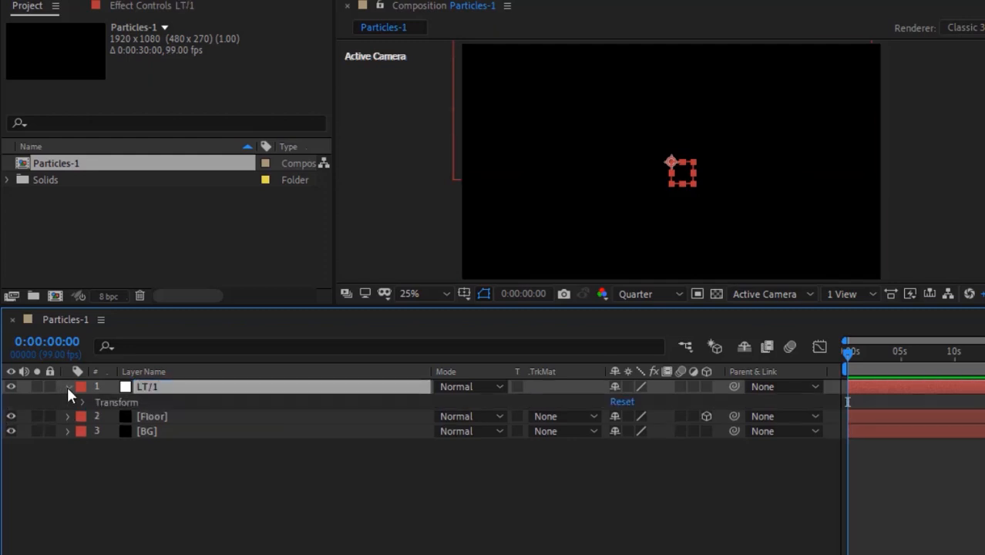
{"action": "left_click", "coordinate": [704, 387]}
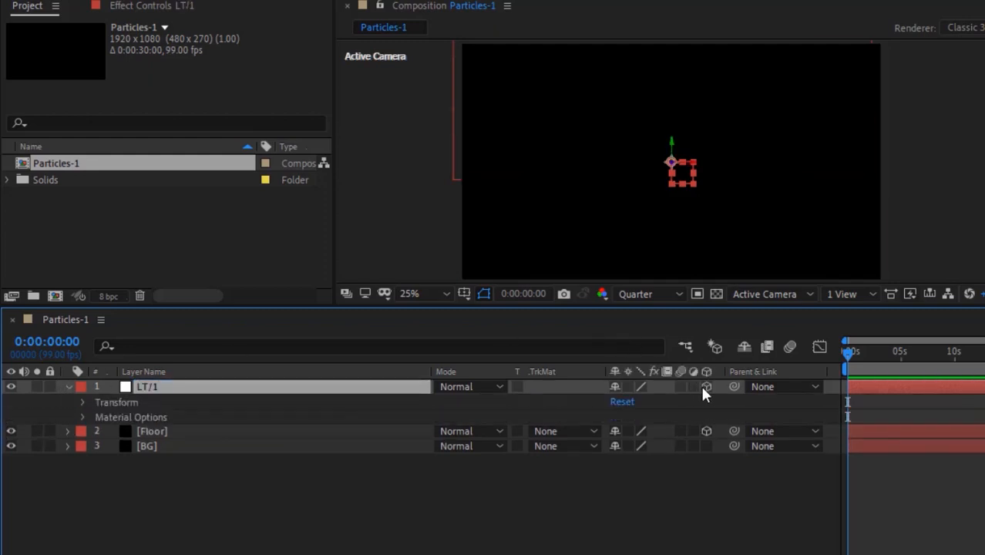
{"action": "left_click", "coordinate": [82, 402]}
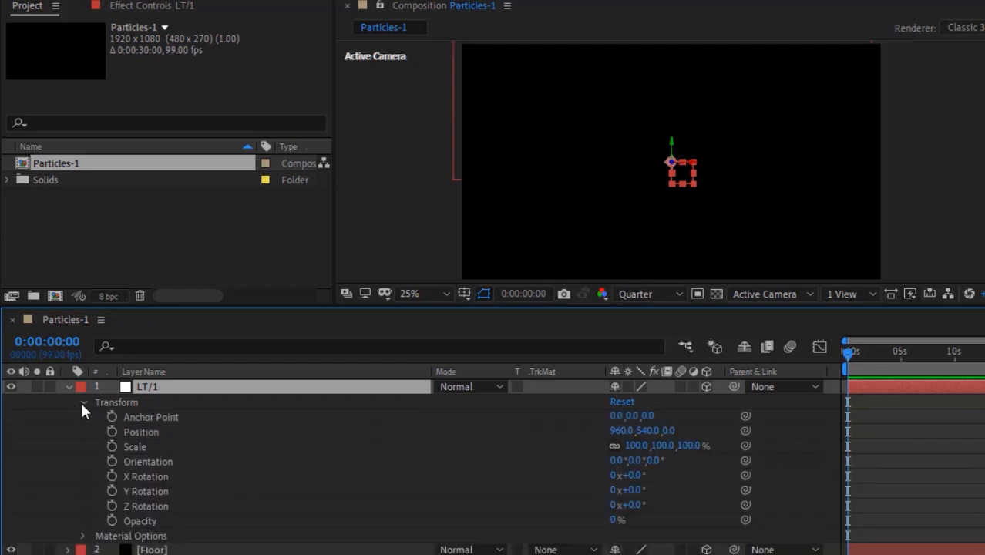
Add an expression to LT/1's Position with the first line X=wiggle(1,600)[0];.
{"action": "left_click", "coordinate": [112, 431], "text": "alt"}
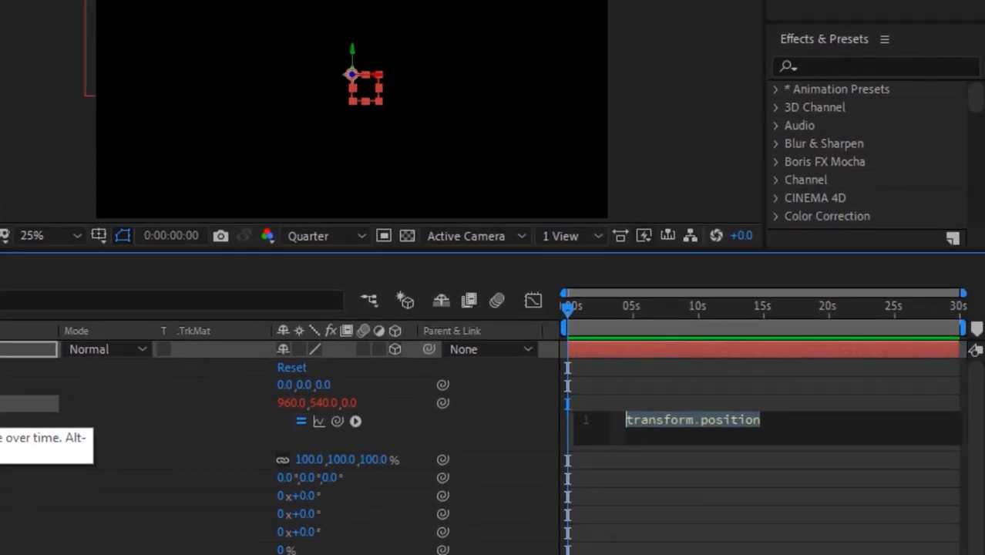
{"action": "type", "text": "X=wig"}
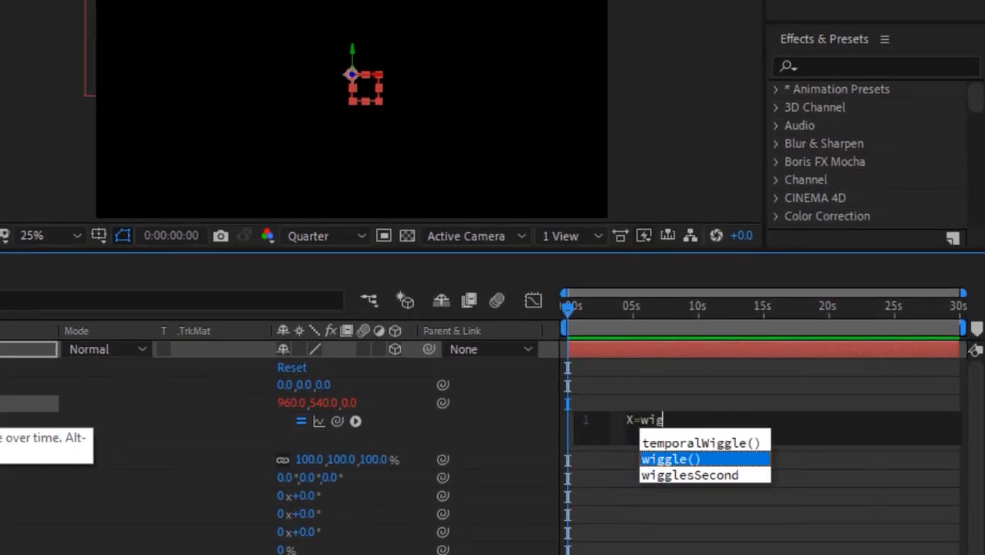
{"action": "key", "text": "Return"}
{"action": "type", "text": ","}
{"action": "key", "text": "BackSpace"}
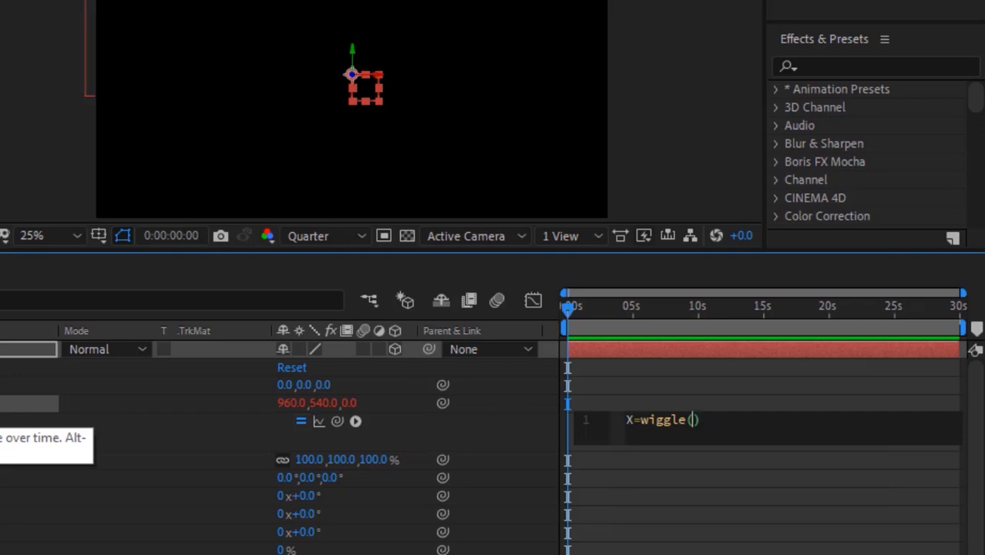
{"action": "type", "text": "1,600)[0];"}
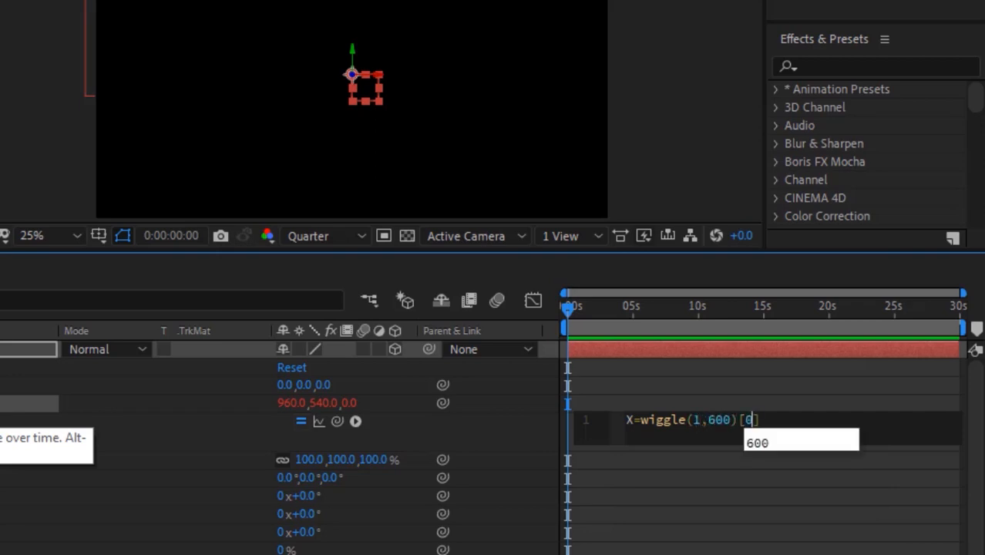
{"action": "key", "text": "Return"}
Complete LT/1's Position expression with the lines Y=540; Z=wiggle(1,600)[2]; and [X,Y,Z], and collapse the layer.
{"action": "type", "text": "Y=540"}
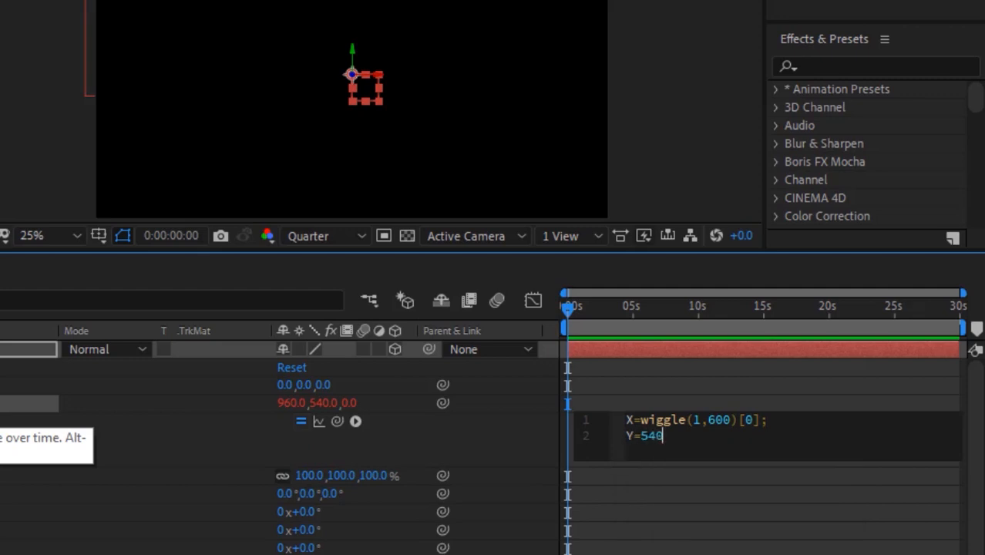
{"action": "type", "text": ";"}
{"action": "key", "text": "Return"}
{"action": "type", "text": "Z=wig"}
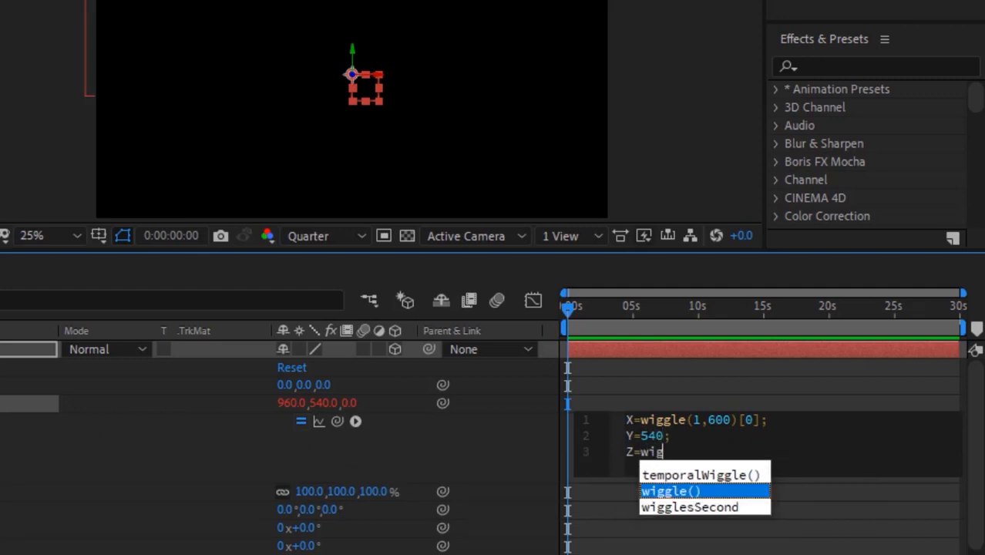
{"action": "type", "text": "gle(1,600)[2];"}
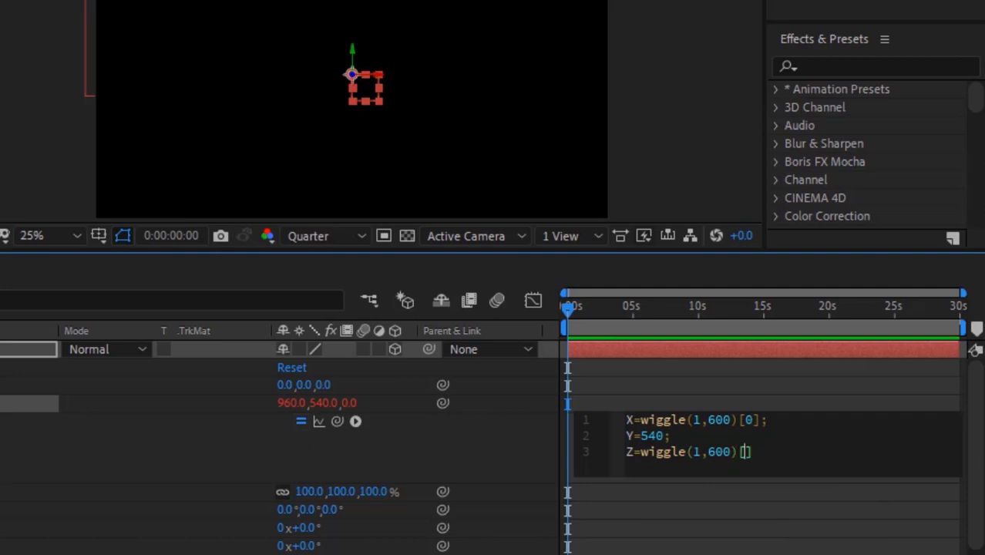
{"action": "key", "text": "Return"}
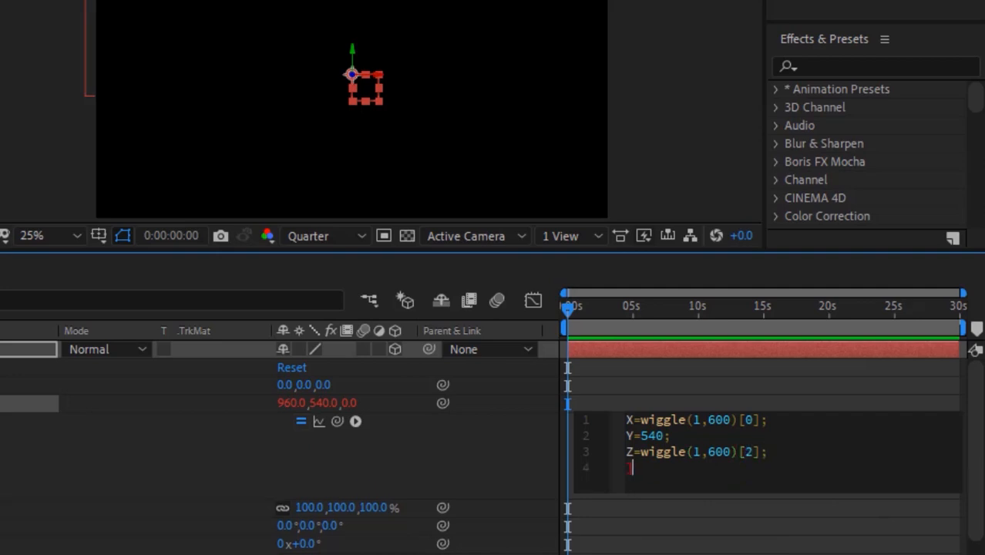
{"action": "type", "text": "[X,Y,Z"}
{"action": "left_click", "coordinate": [28, 472]}
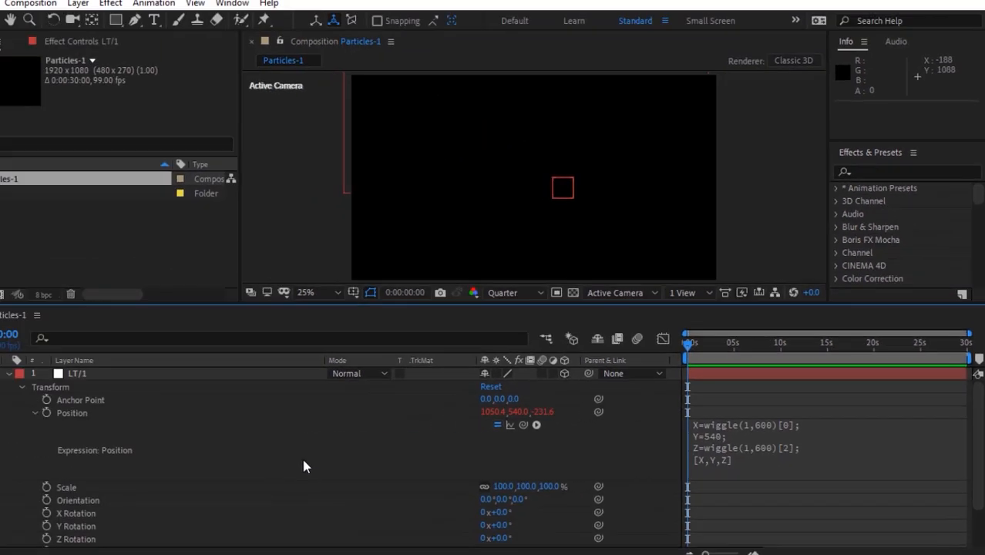
{"action": "left_click", "coordinate": [82, 414]}
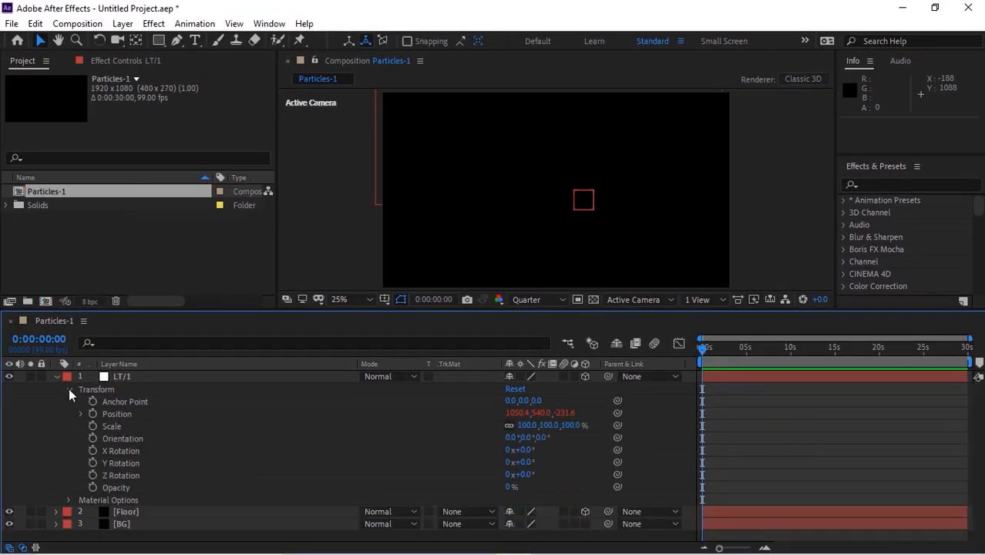
{"action": "left_click", "coordinate": [68, 388]}
{"action": "left_click", "coordinate": [56, 376]}
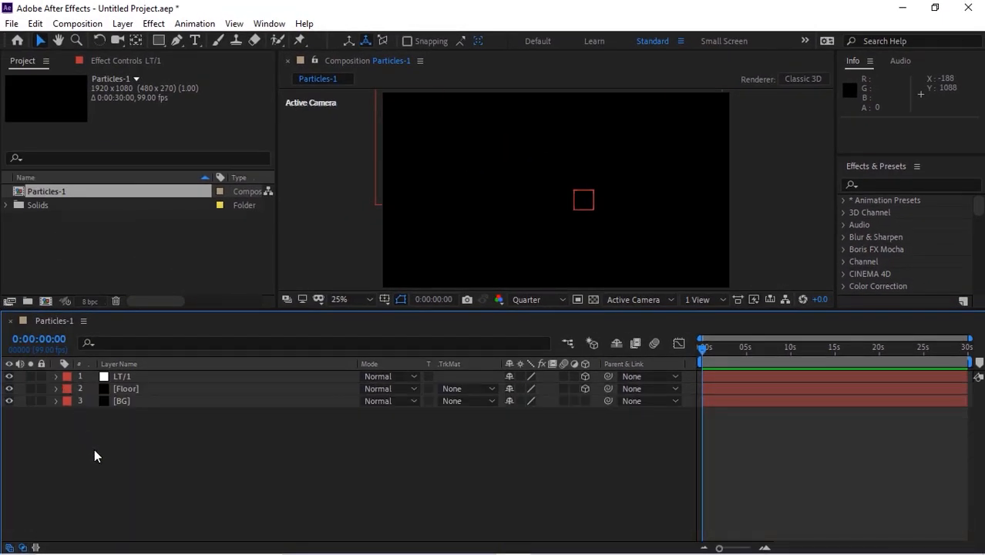
Add another null object to the composition and rename it T/1.
{"action": "right_click", "coordinate": [94, 449]}
{"action": "mouse_move", "coordinate": [212, 291]}
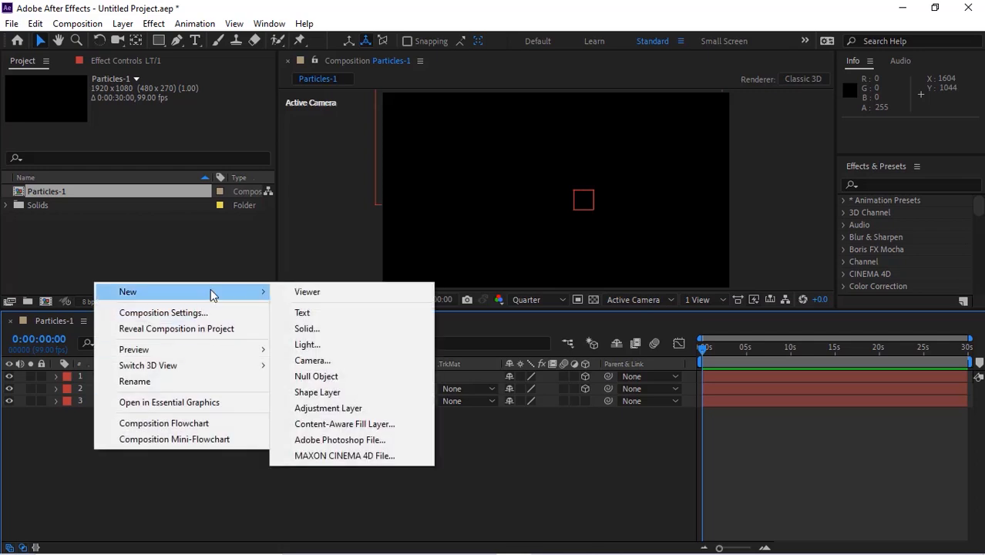
{"action": "left_click", "coordinate": [328, 375]}
{"action": "key", "text": "Return"}
{"action": "type", "text": "T/"}
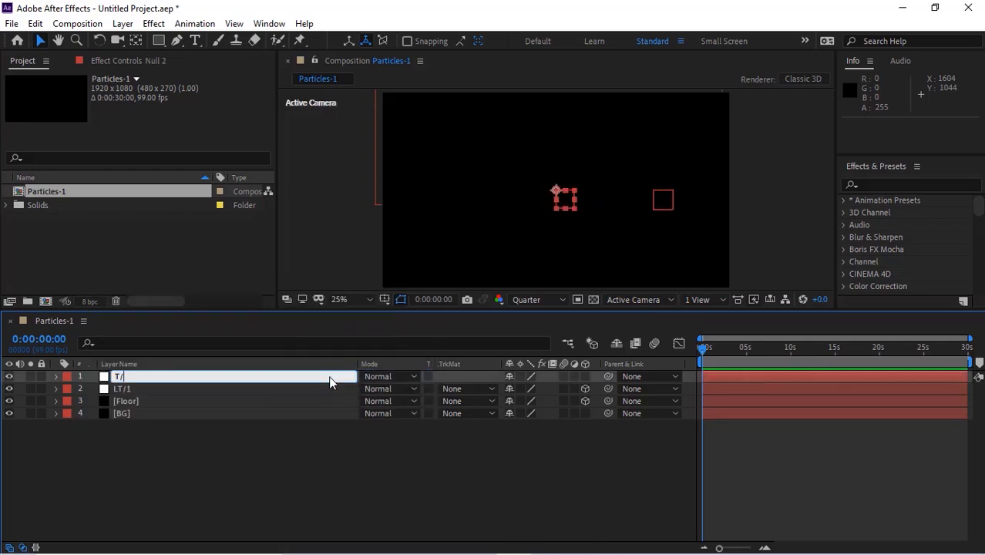
{"action": "type", "text": "1"}
{"action": "key", "text": "Return"}
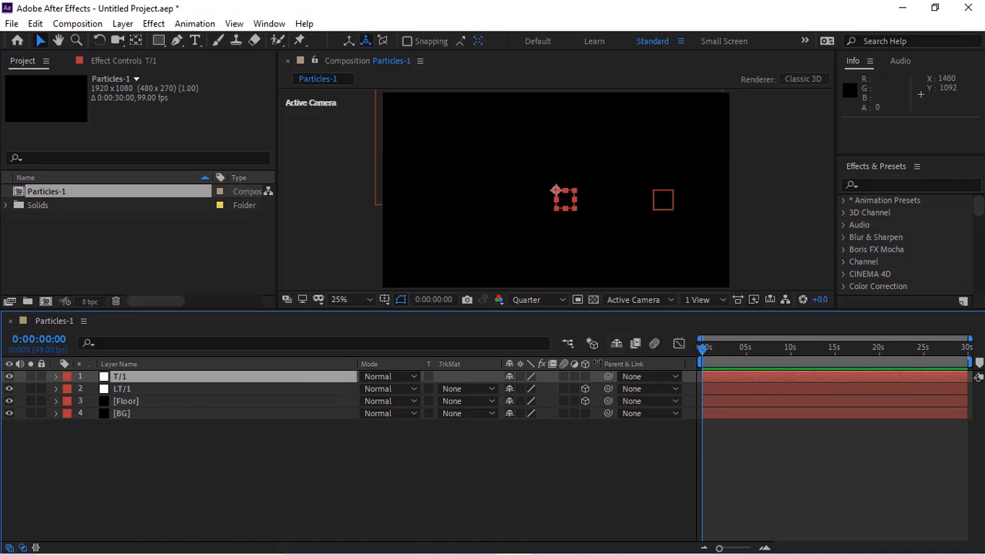
Make the T/1 null a 3D layer and expand its Transform properties.
{"action": "left_click", "coordinate": [585, 376]}
{"action": "left_click", "coordinate": [55, 377]}
{"action": "left_click", "coordinate": [69, 390]}
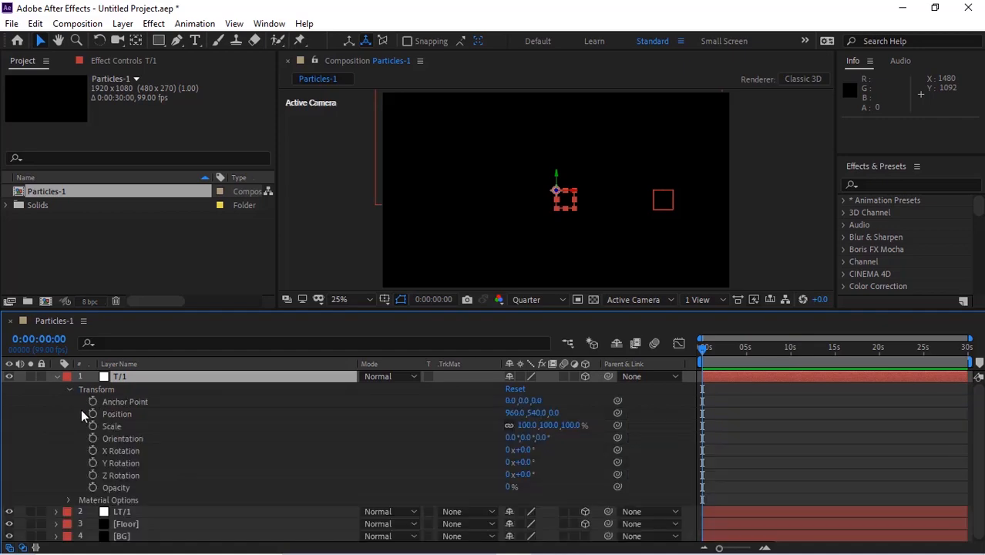
Add an expression to T/1's Position using the complete X, Y, Z wiggle code with the L=540 limit copied from the Notepad file.
{"action": "left_click", "coordinate": [91, 416], "text": "alt"}
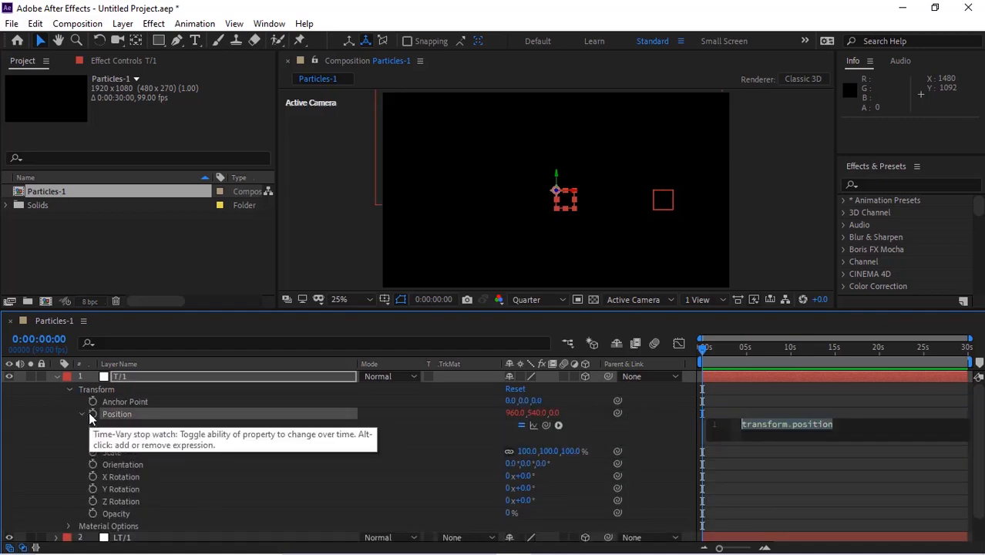
{"action": "key", "text": "alt+Tab"}
{"action": "key", "text": "ctrl+a"}
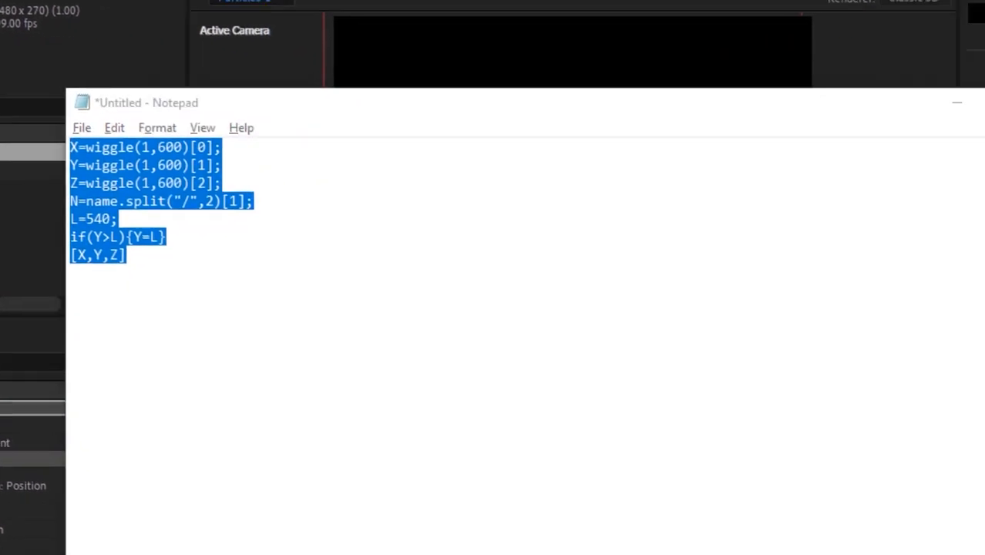
{"action": "key", "text": "alt+Tab"}
{"action": "left_click", "coordinate": [672, 455]}
{"action": "key", "text": "ctrl+v"}
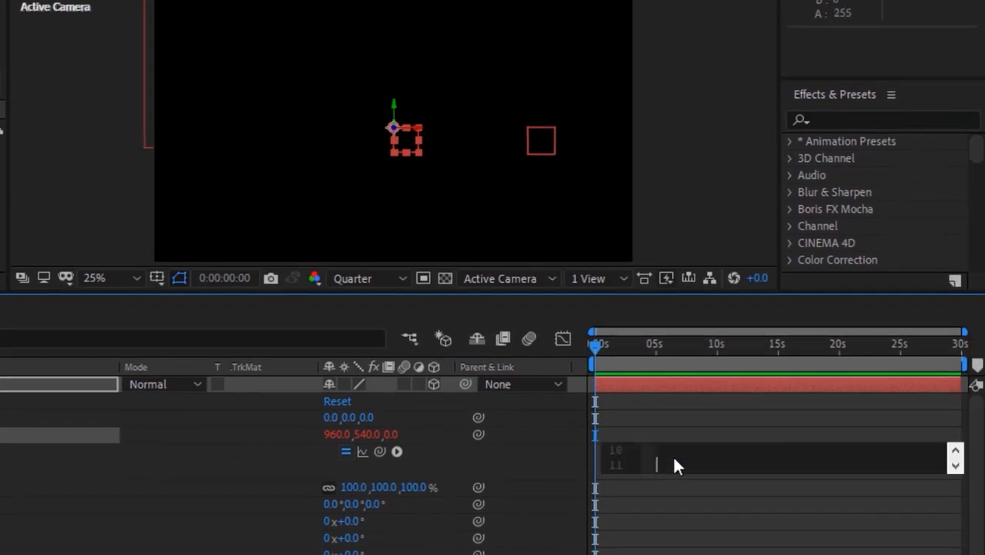
Remove the trailing blank lines from T/1's Position expression, and enlarge its code area before collapsing the layer.
{"action": "key", "text": "BackSpace"}
{"action": "key", "text": "BackSpace"}
{"action": "key", "text": "BackSpace"}
{"action": "left_click", "coordinate": [461, 461]}
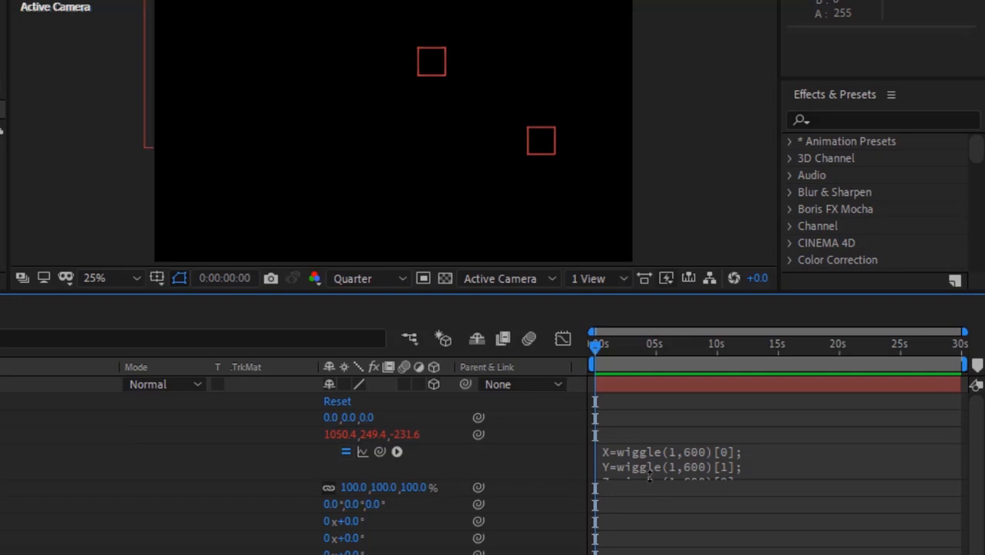
{"action": "left_click_drag", "start_coordinate": [650, 482], "coordinate": [650, 552]}
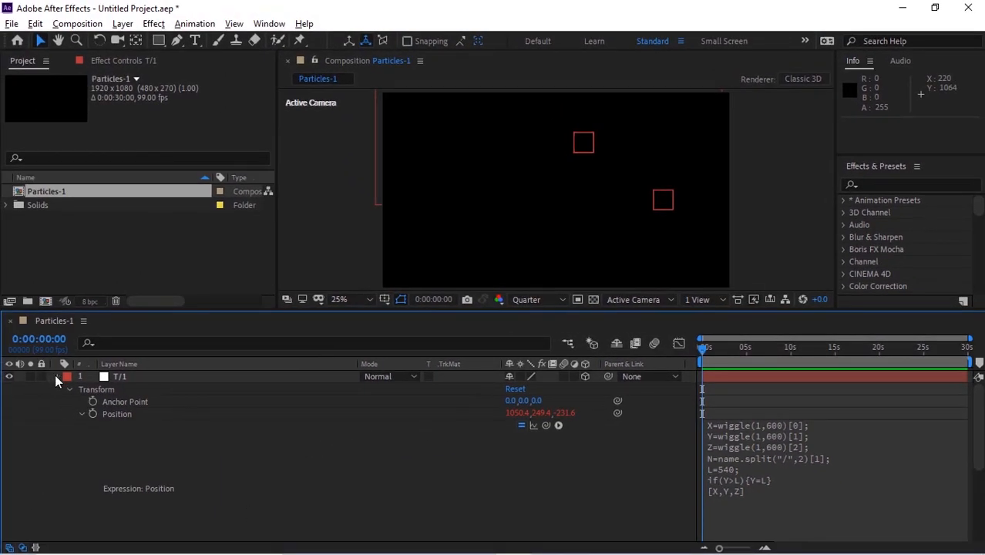
{"action": "left_click", "coordinate": [55, 375]}
Create a two-node camera with a 15 mm focal length and name it Camera.
{"action": "right_click", "coordinate": [73, 443]}
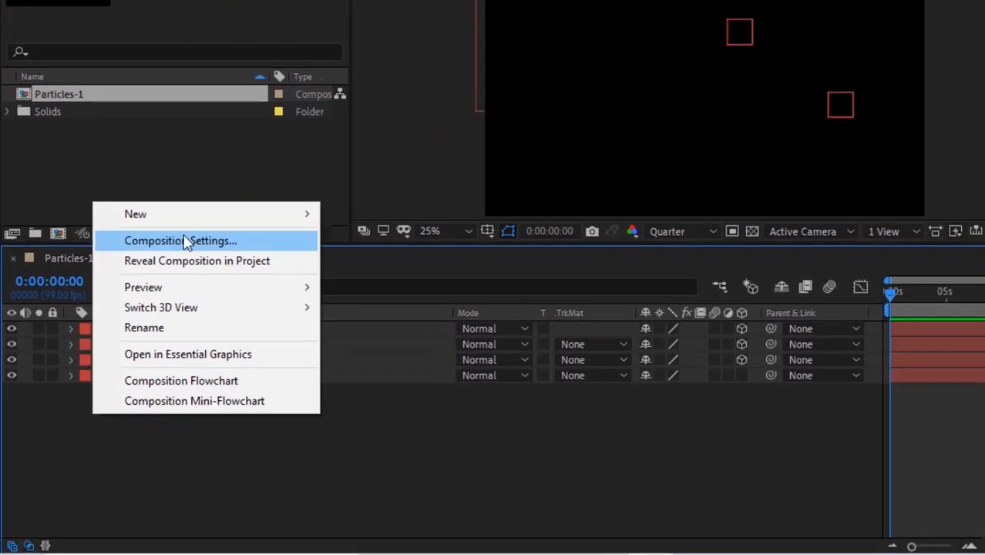
{"action": "mouse_move", "coordinate": [254, 278]}
{"action": "left_click", "coordinate": [331, 310]}
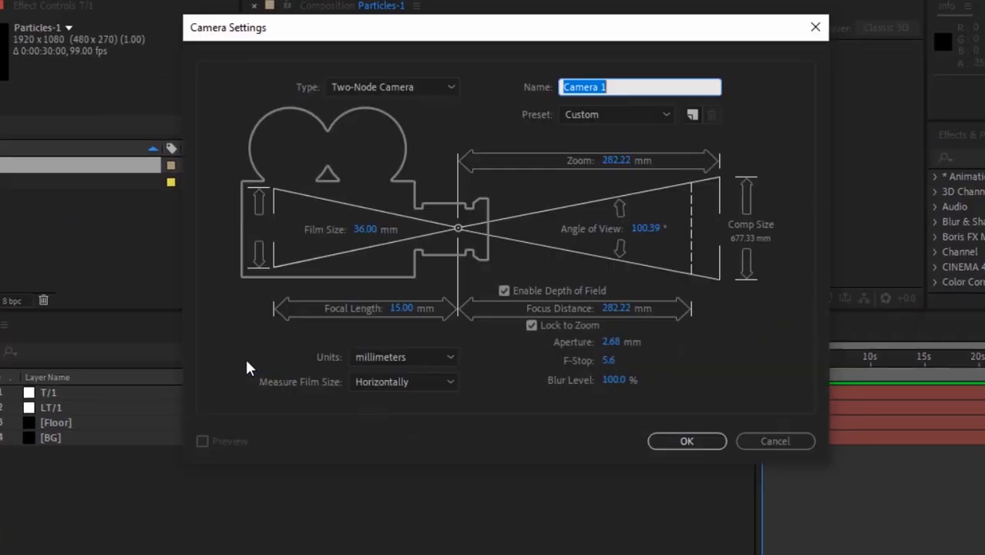
{"action": "key", "text": "End"}
{"action": "key", "text": "BackSpace"}
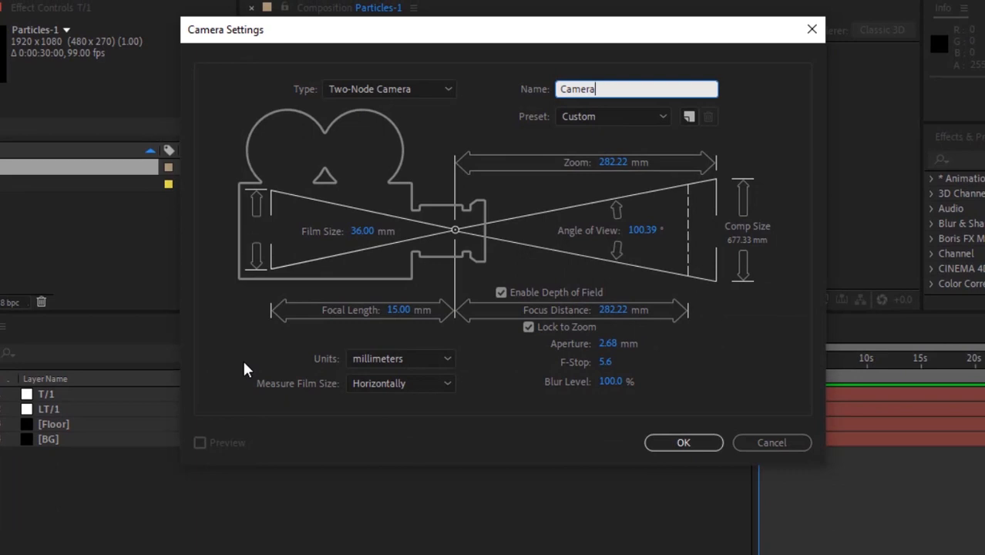
{"action": "key", "text": "Return"}
Add a third null object as a 3D layer and parent the Camera layer to it.
{"action": "right_click", "coordinate": [91, 537]}
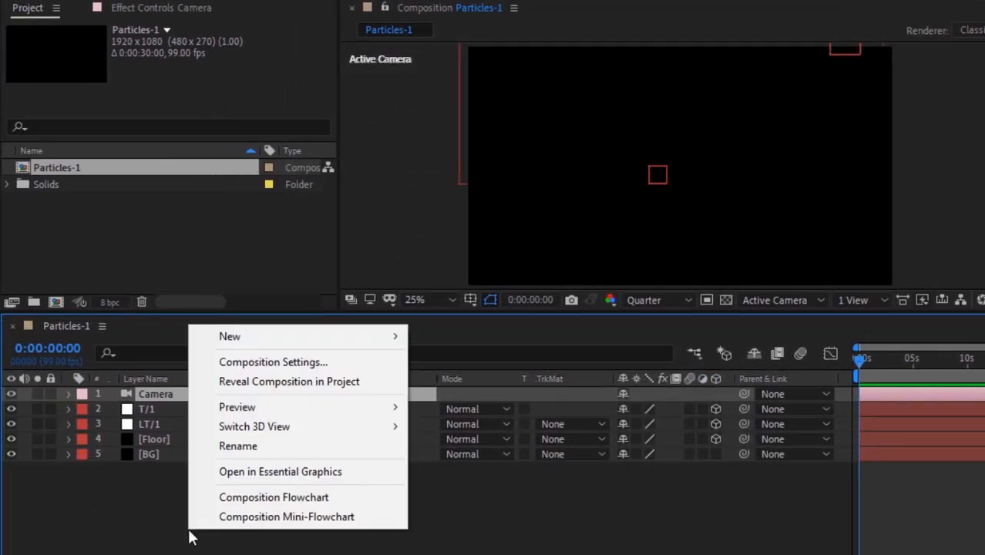
{"action": "mouse_move", "coordinate": [321, 339]}
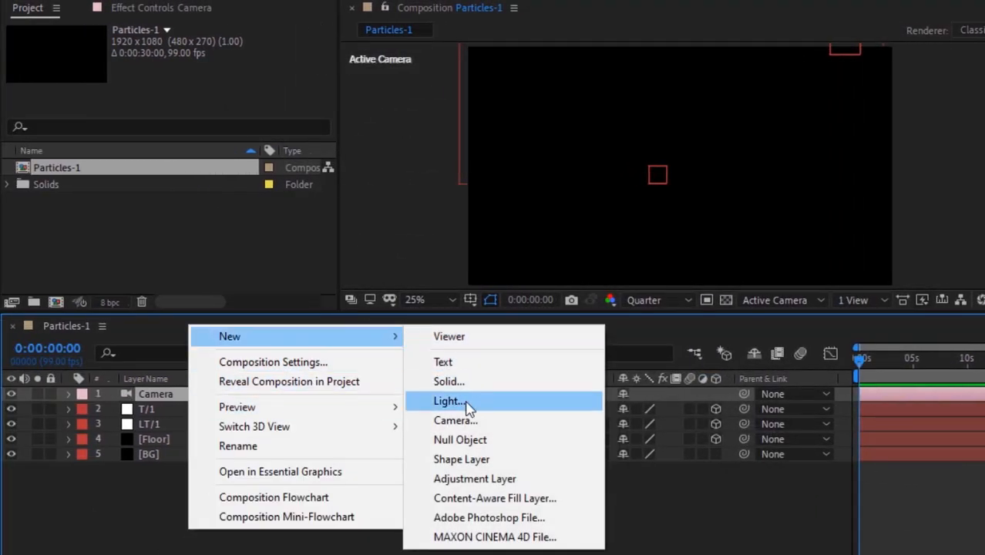
{"action": "left_click", "coordinate": [470, 443]}
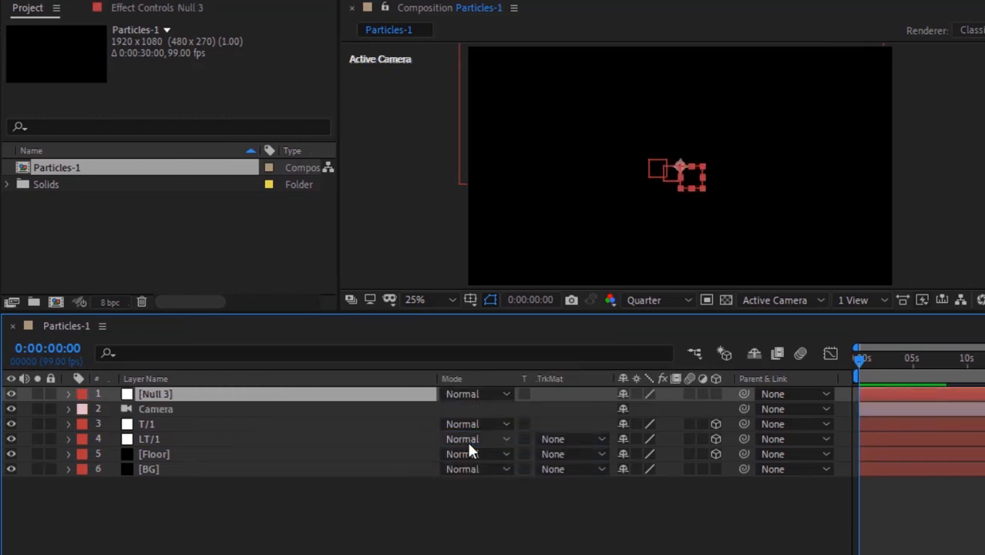
{"action": "left_click", "coordinate": [717, 394]}
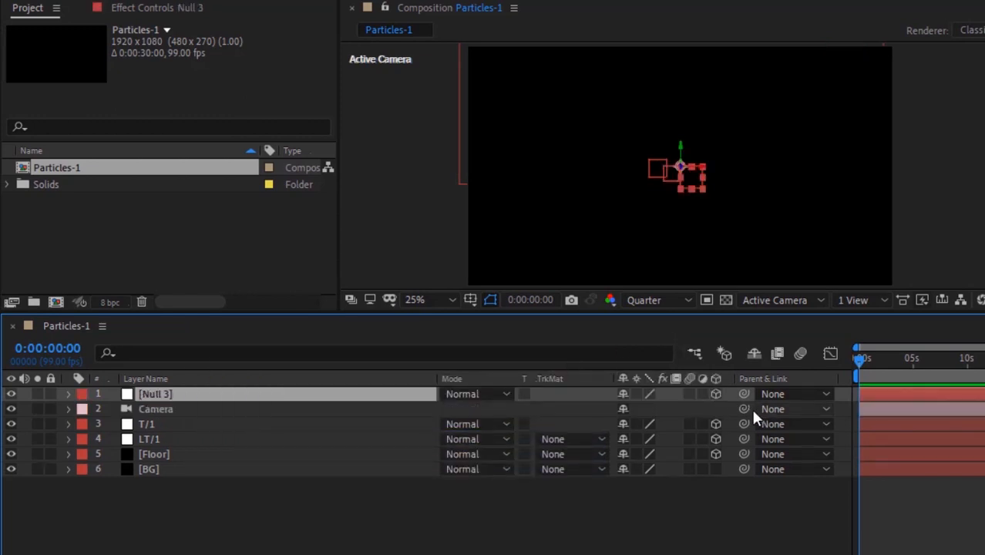
{"action": "left_click_drag", "start_coordinate": [744, 408], "coordinate": [304, 395]}
Set the Y position of the camera's parent null to 500.
{"action": "left_click", "coordinate": [68, 394]}
{"action": "left_click", "coordinate": [84, 410]}
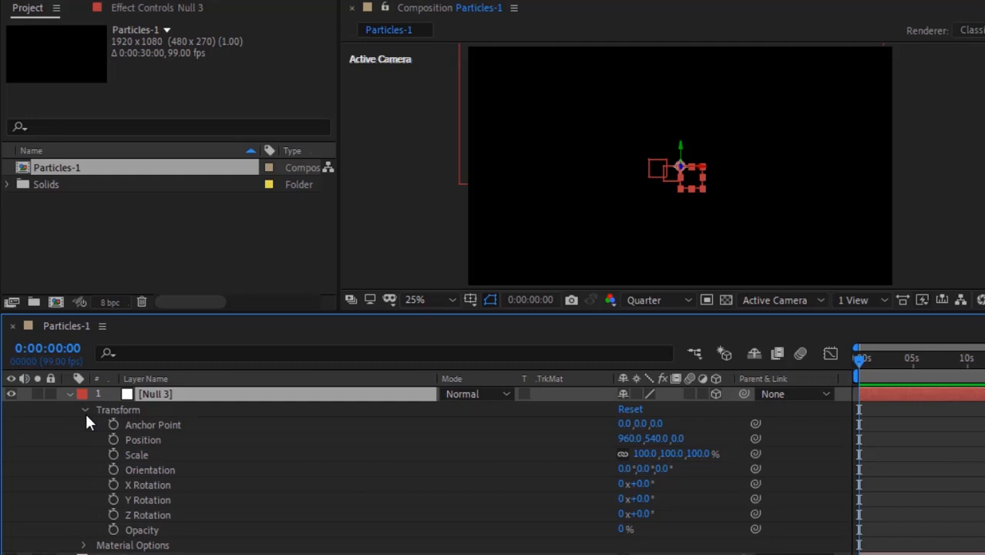
{"action": "left_click", "coordinate": [655, 438]}
{"action": "type", "text": "500"}
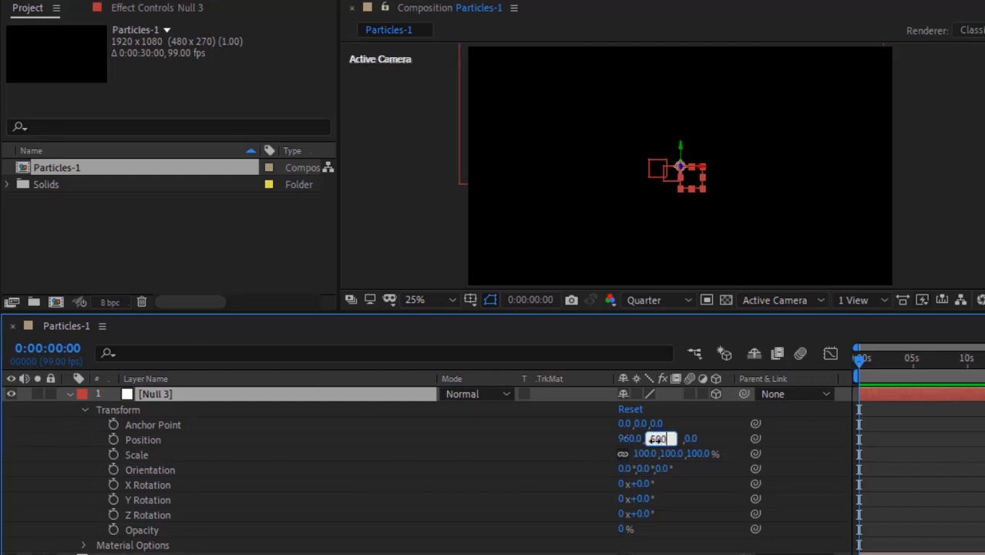
{"action": "key", "text": "Return"}
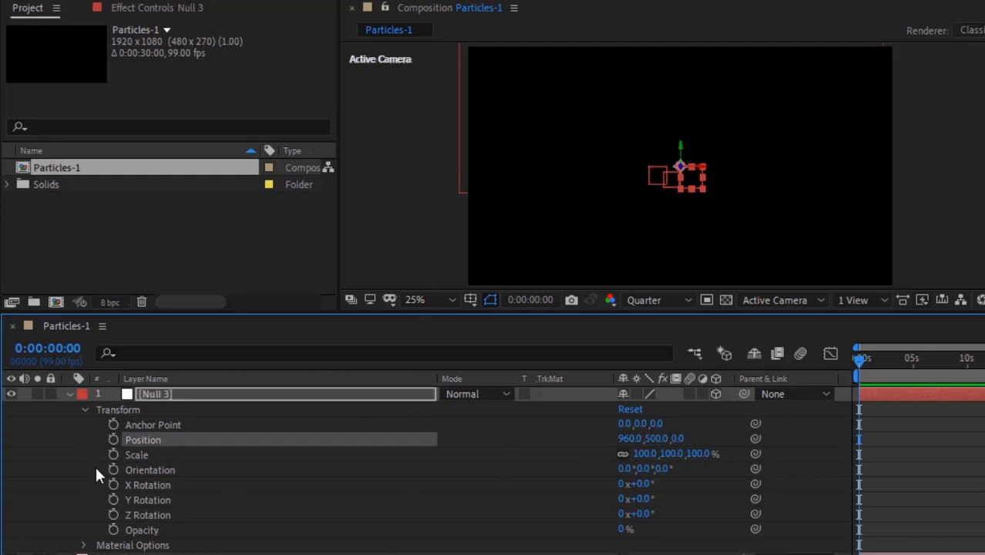
Keyframe the parent null's Y Rotation at 0:00:00:00 with a value of 1x+0.0°.
{"action": "left_click", "coordinate": [113, 499]}
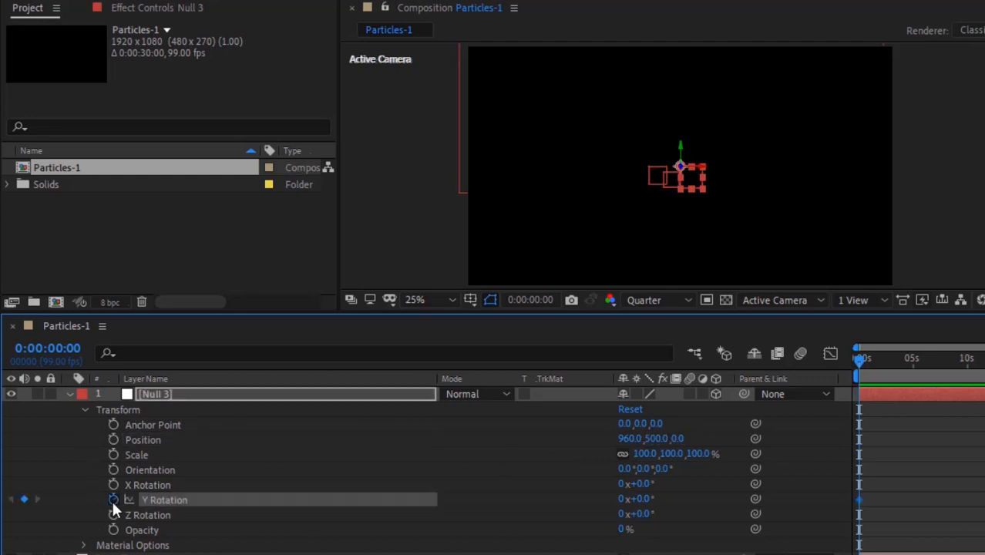
{"action": "left_click", "coordinate": [621, 499]}
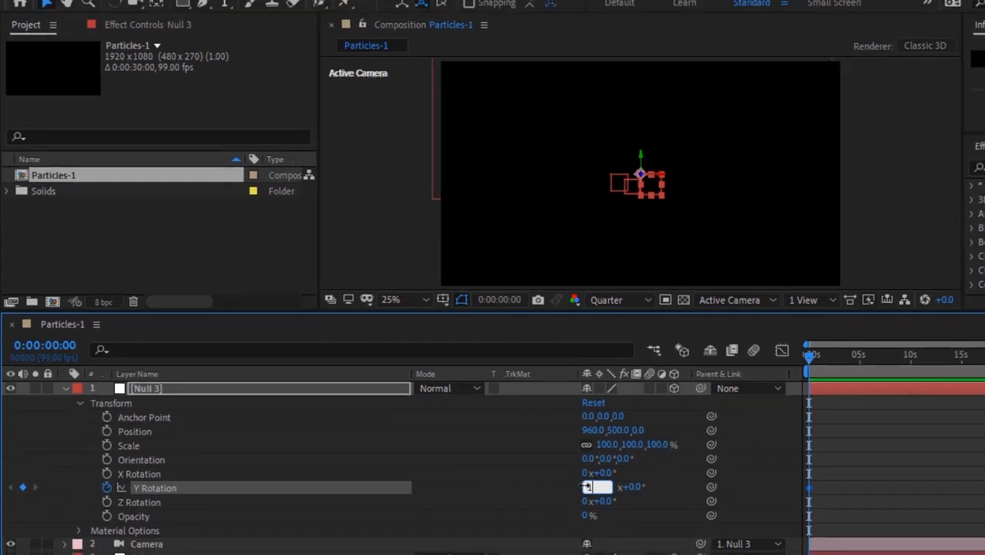
{"action": "type", "text": "1"}
{"action": "key", "text": "Return"}
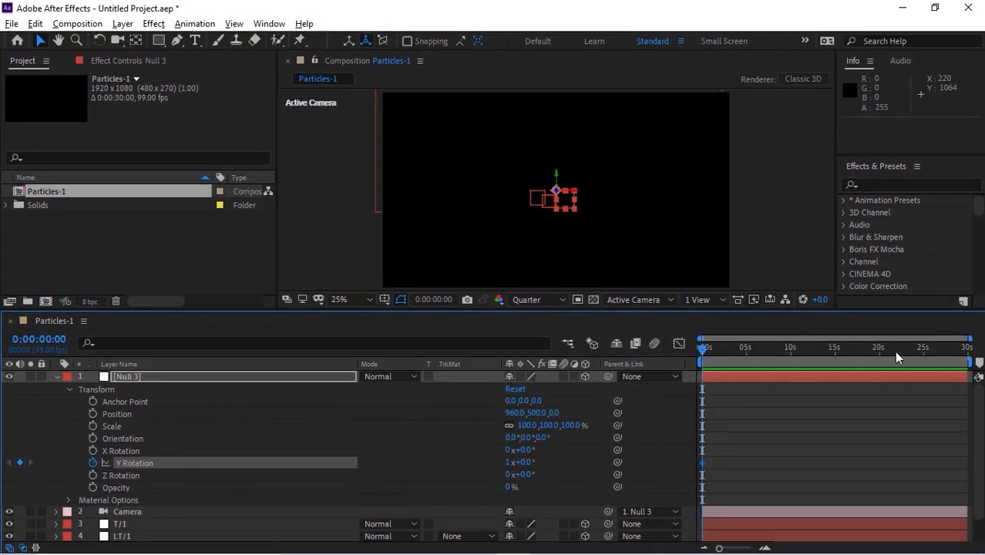
Keyframe the parent null's Y Rotation at 0x+0.0° on the last frame, 0:00:29:98, and collapse the layer.
{"action": "left_click_drag", "start_coordinate": [894, 351], "coordinate": [969, 350]}
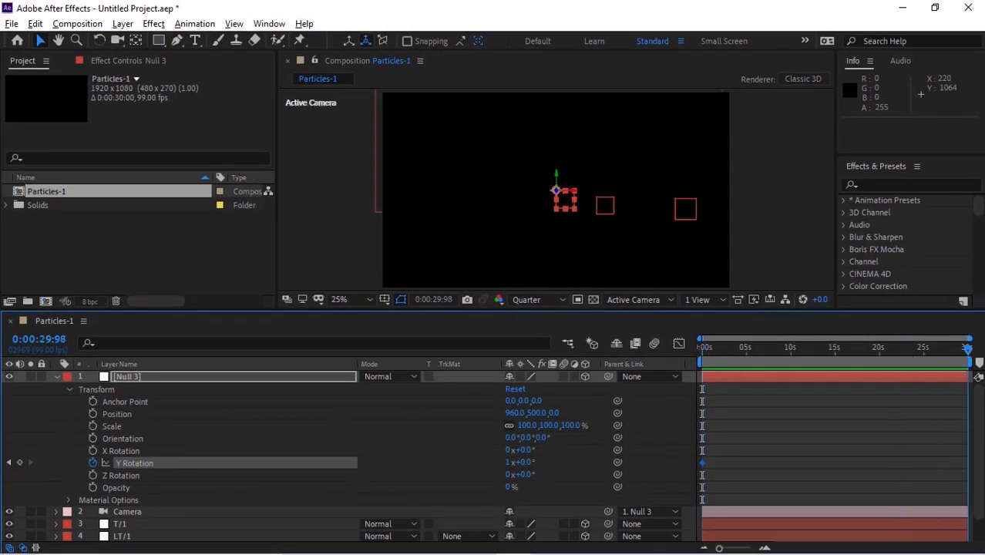
{"action": "left_click", "coordinate": [508, 462]}
{"action": "type", "text": "0"}
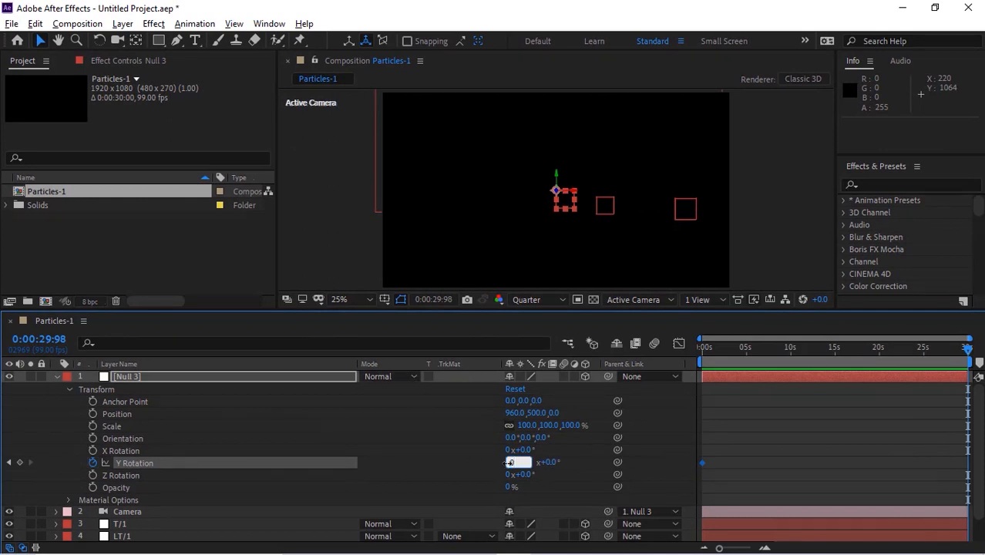
{"action": "key", "text": "Return"}
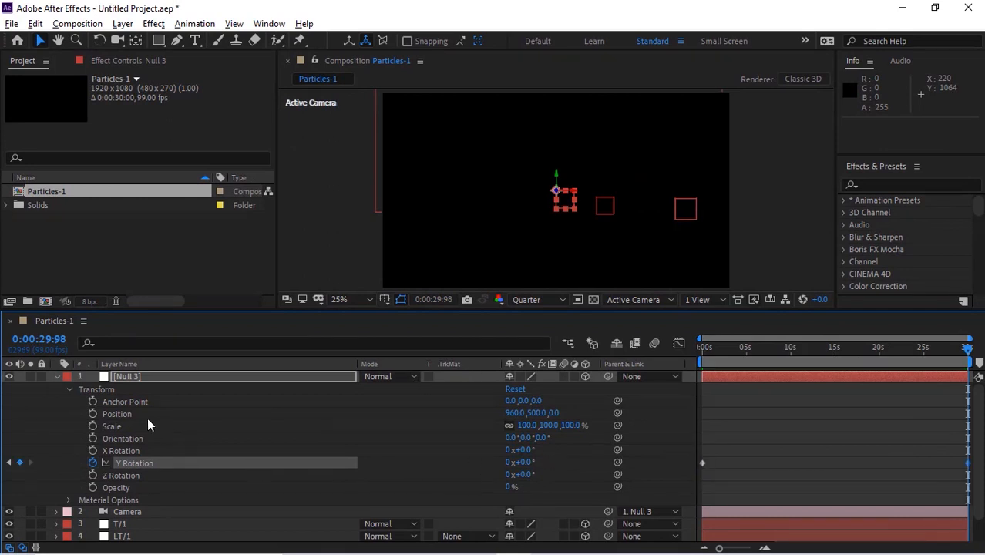
{"action": "left_click", "coordinate": [69, 389]}
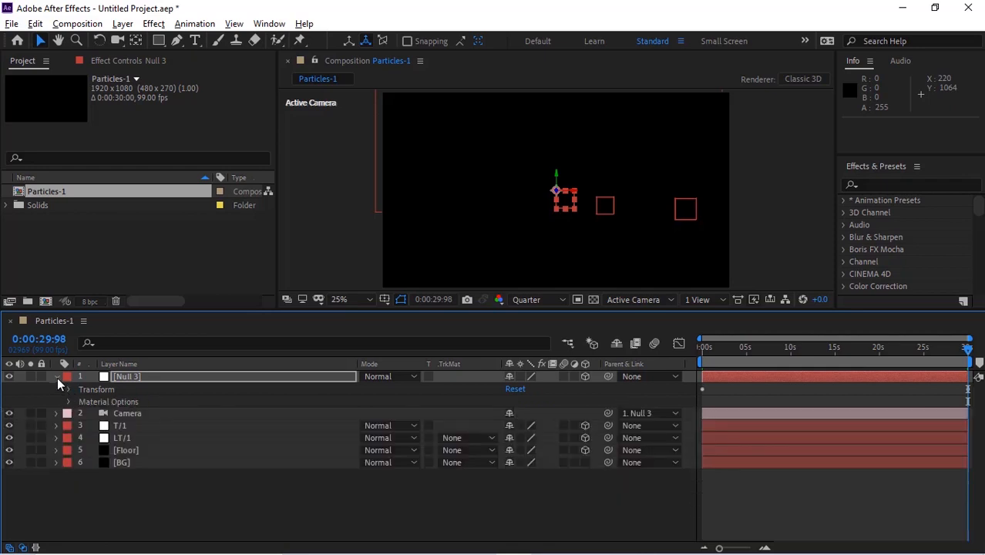
{"action": "left_click", "coordinate": [57, 377]}
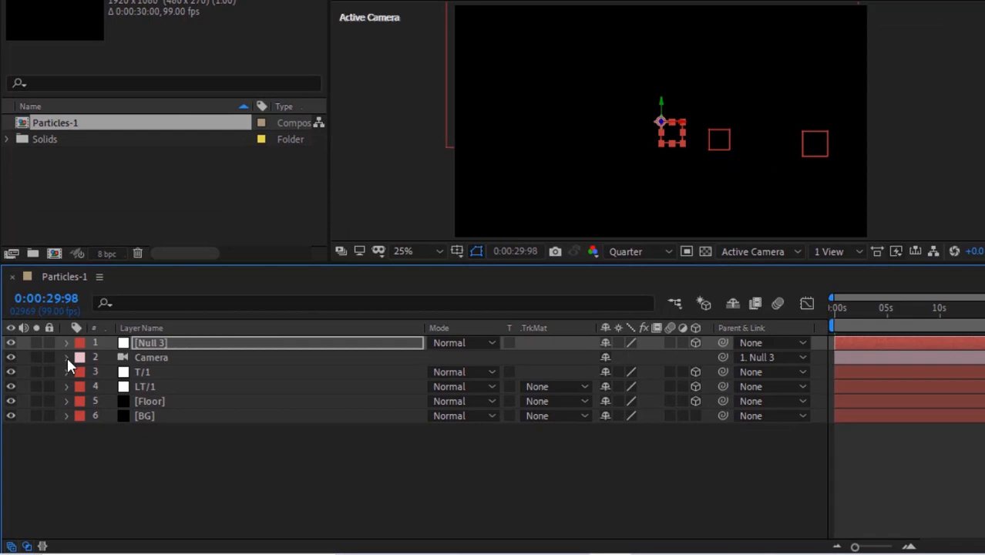
Reveal the Camera layer's transform properties and switch the timeline's time display to frame numbers.
{"action": "left_click", "coordinate": [66, 357]}
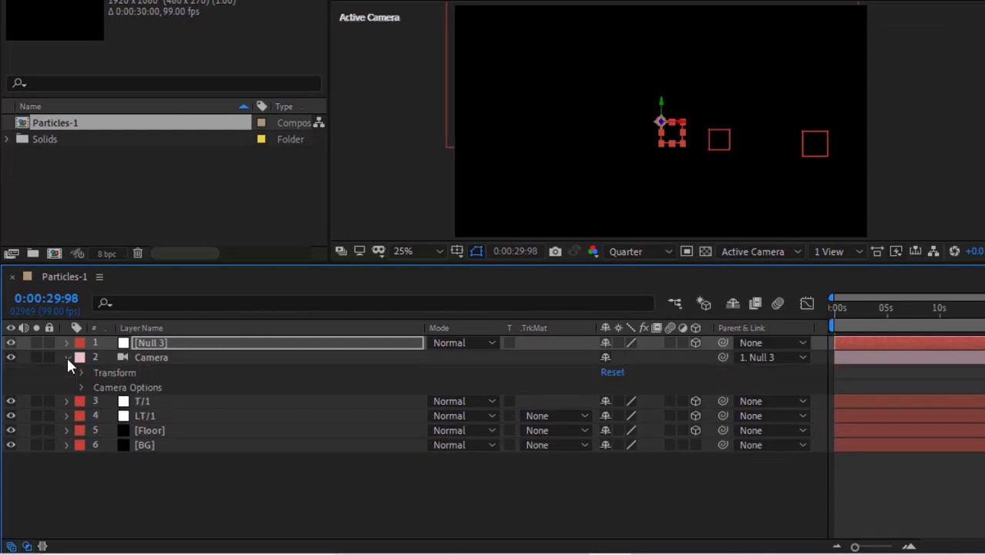
{"action": "left_click", "coordinate": [81, 373]}
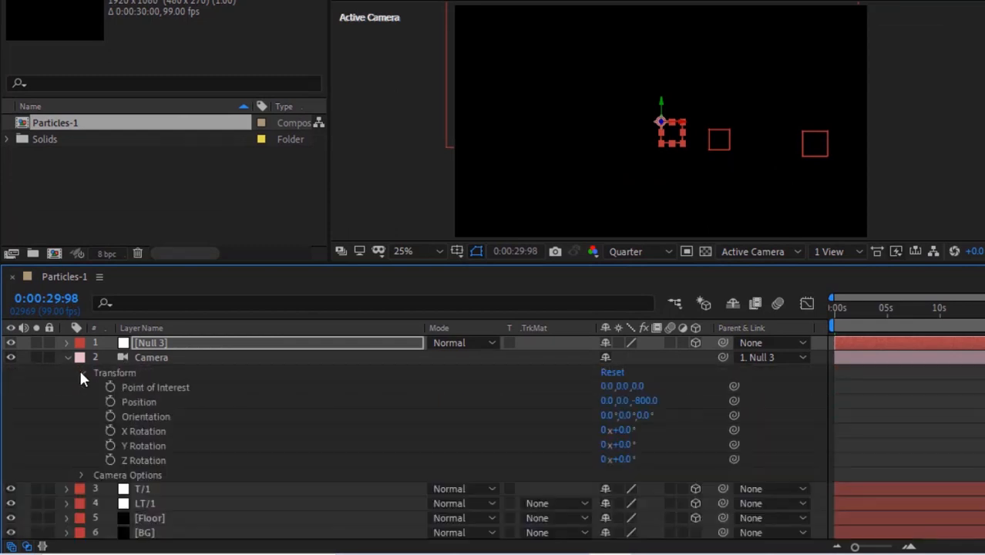
{"action": "left_click", "coordinate": [48, 307]}
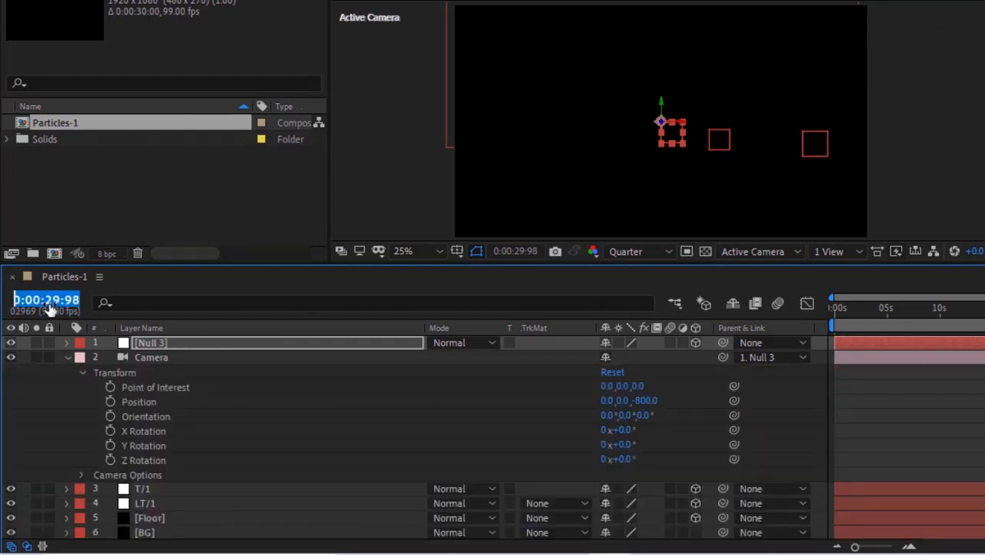
{"action": "key", "text": "Escape"}
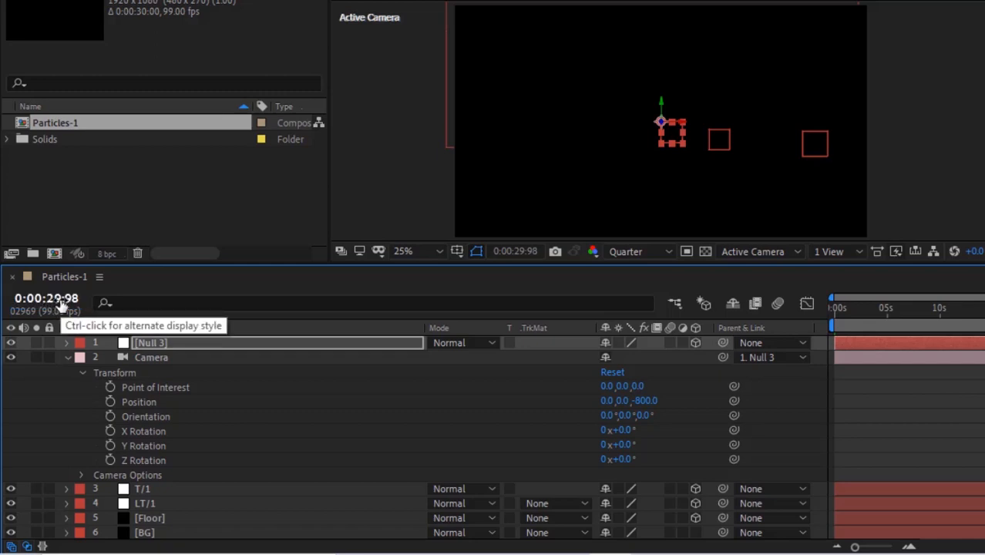
{"action": "left_click", "coordinate": [60, 302], "text": "ctrl"}
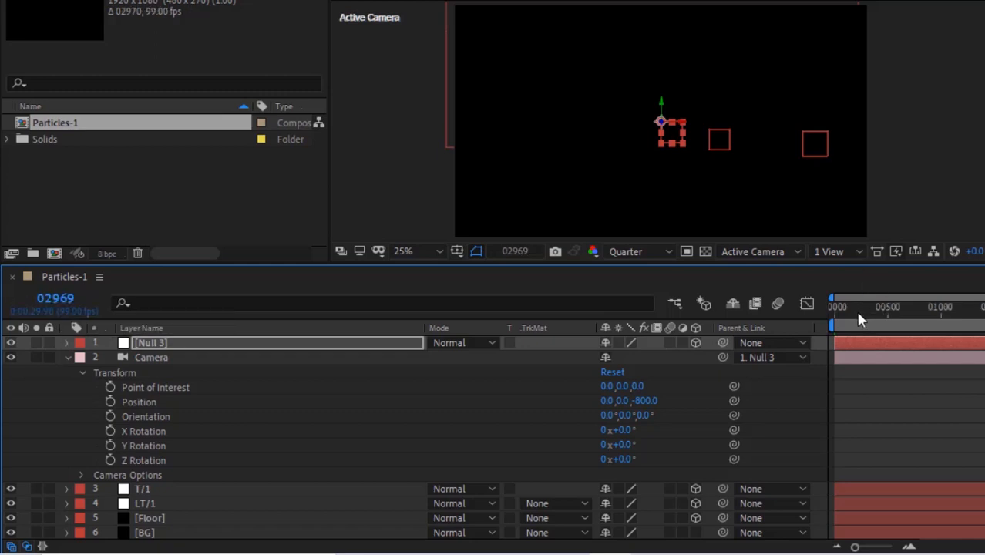
Start keyframing the Camera's Point of Interest and Position at frame 0.
{"action": "left_click_drag", "start_coordinate": [855, 309], "coordinate": [646, 312]}
{"action": "left_click", "coordinate": [110, 387]}
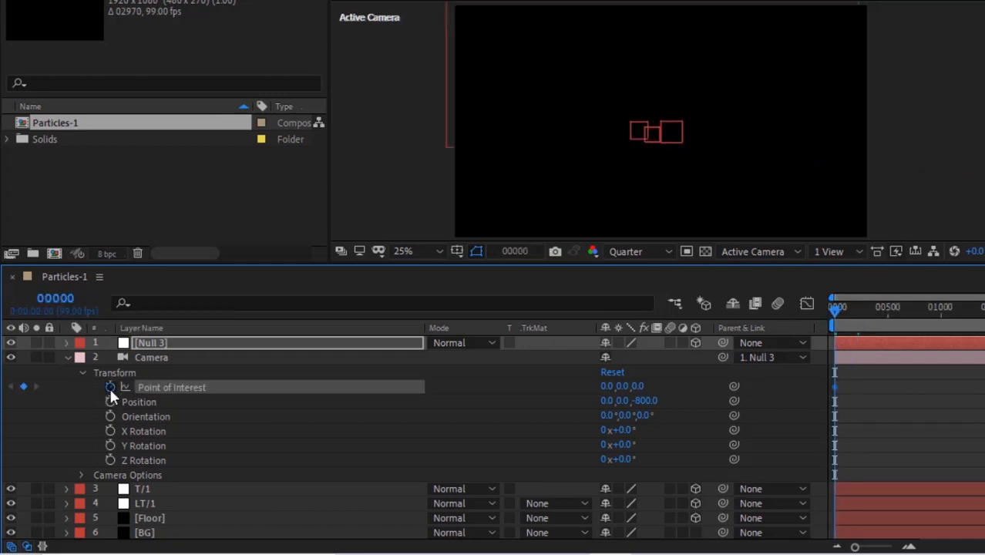
{"action": "left_click", "coordinate": [110, 401]}
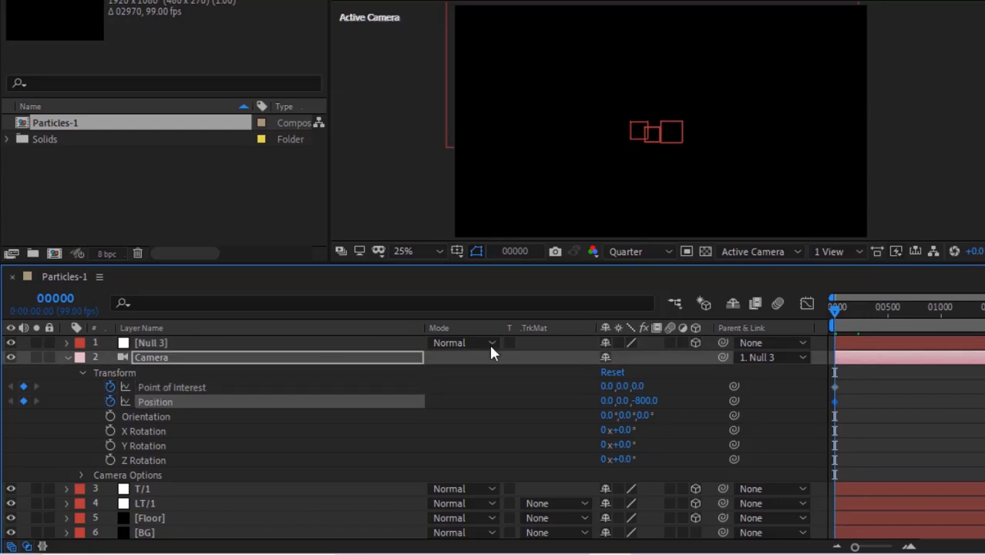
At frame 0, set the Camera's Point of Interest Y to 150 and its Position to 0, -700, -650.
{"action": "left_click", "coordinate": [608, 386]}
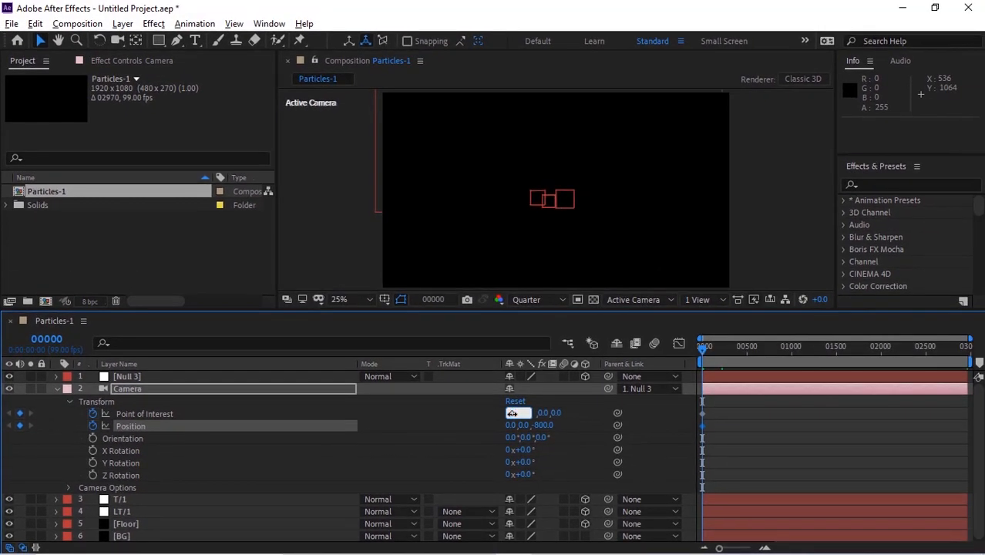
{"action": "key", "text": "Tab"}
{"action": "type", "text": "150"}
{"action": "key", "text": "Tab"}
{"action": "key", "text": "Tab"}
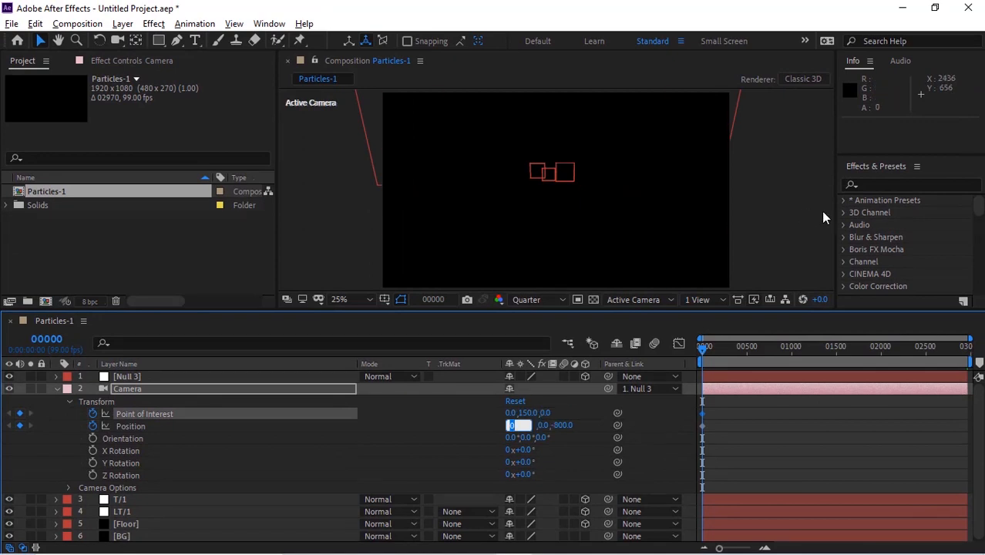
{"action": "key", "text": "Tab"}
{"action": "type", "text": "-700"}
{"action": "key", "text": "Tab"}
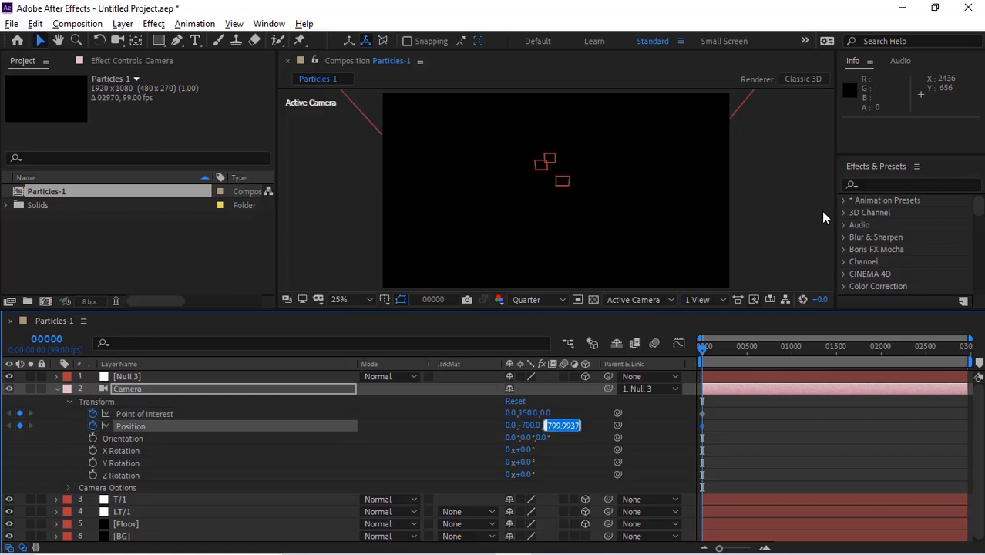
{"action": "type", "text": "-650"}
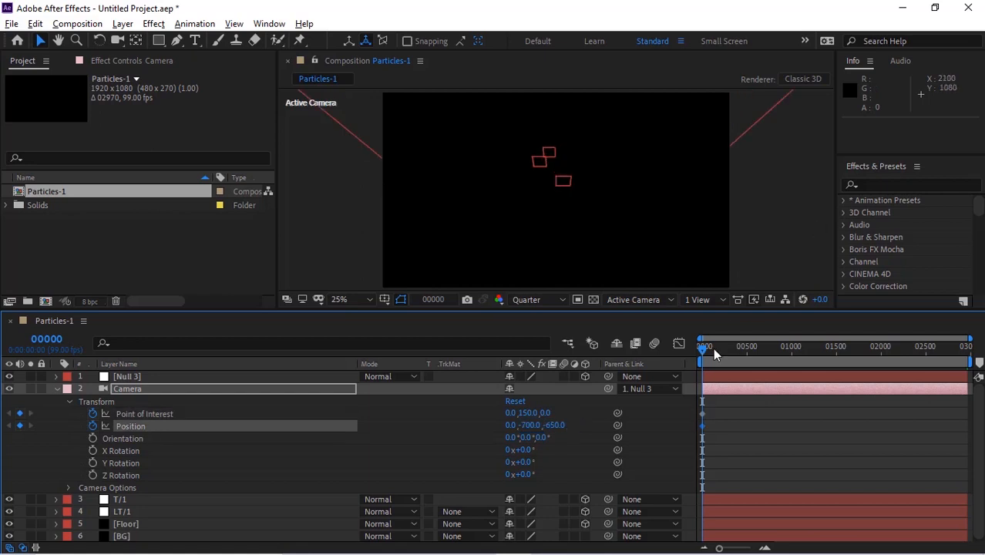
Keyframe the Camera's Point of Interest at 0, 0, 0 on the last frame, 02969.
{"action": "left_click_drag", "start_coordinate": [916, 355], "coordinate": [984, 353]}
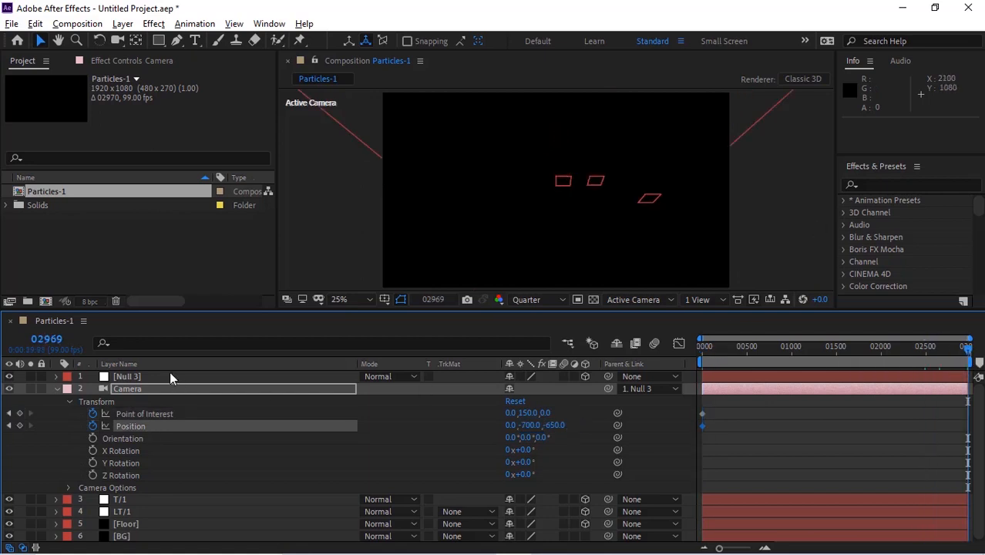
{"action": "left_click", "coordinate": [517, 419]}
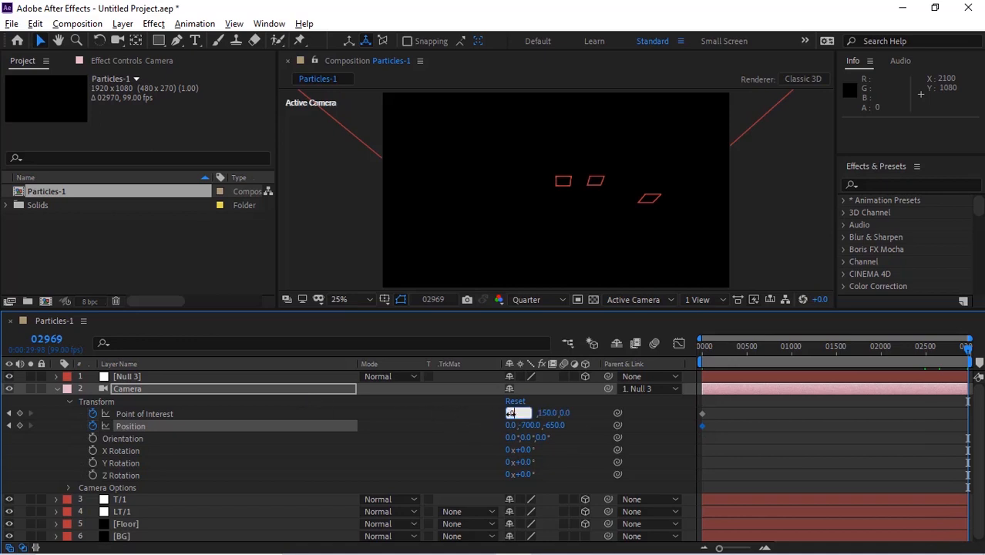
{"action": "type", "text": "0"}
{"action": "key", "text": "Tab"}
{"action": "key", "text": "Tab"}
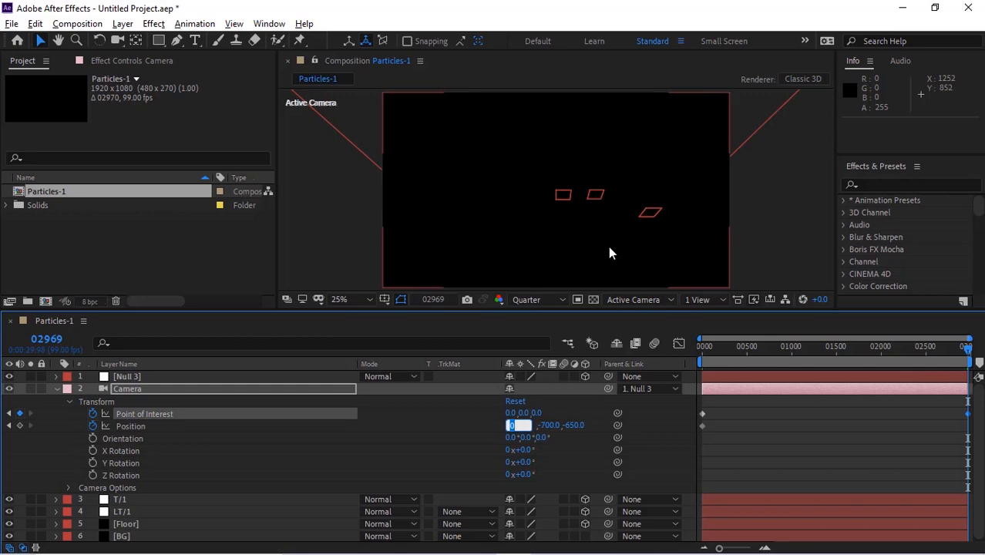
Keyframe the Camera's Position at 0, 20, -610 on the last frame.
{"action": "key", "text": "Tab"}
{"action": "type", "text": "20"}
{"action": "key", "text": "Tab"}
{"action": "type", "text": "-64"}
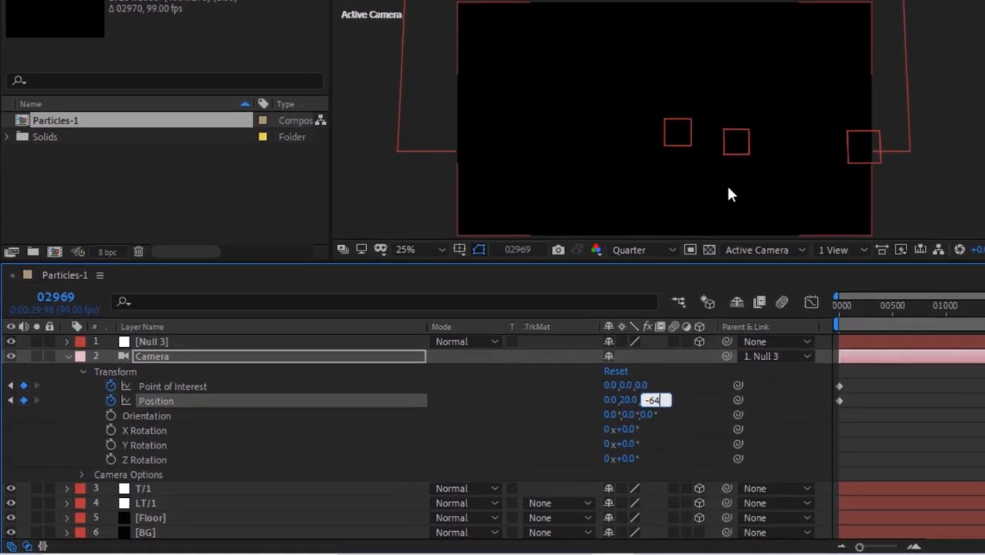
{"action": "key", "text": "BackSpace"}
{"action": "type", "text": "10"}
{"action": "key", "text": "Return"}
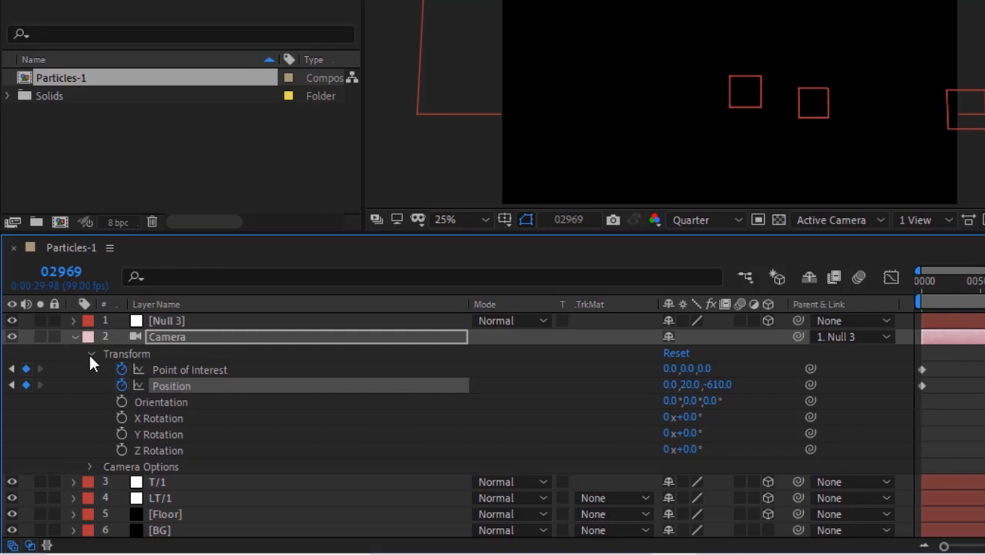
Set the Camera's Aperture to 300 pixels in its camera options and collapse the layer.
{"action": "left_click", "coordinate": [91, 355]}
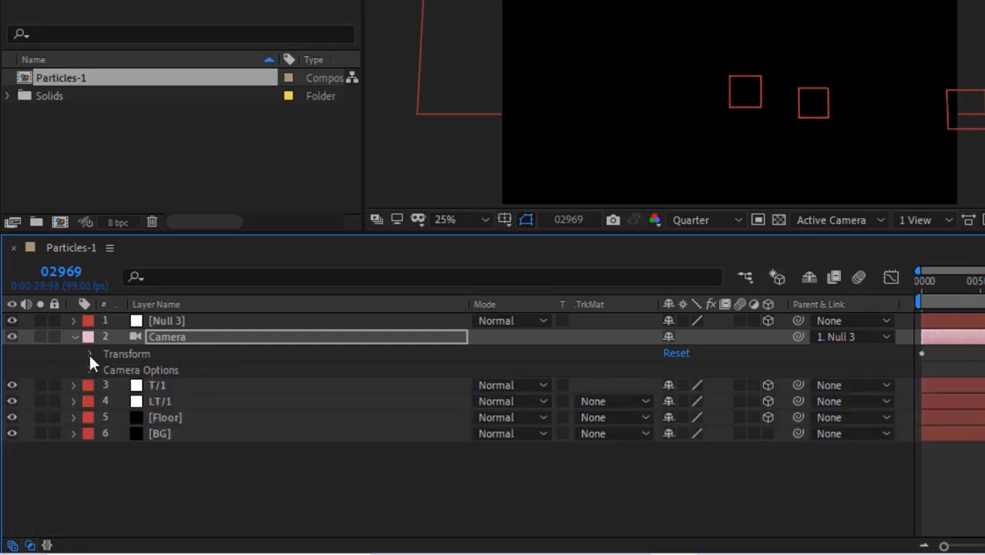
{"action": "left_click", "coordinate": [90, 371]}
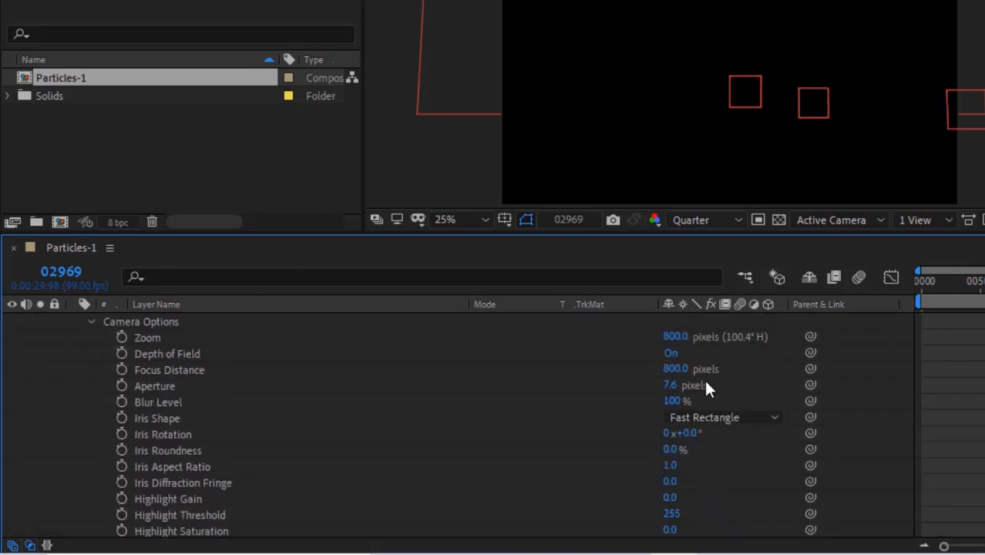
{"action": "left_click", "coordinate": [669, 386]}
{"action": "type", "text": "200"}
{"action": "key", "text": "Return"}
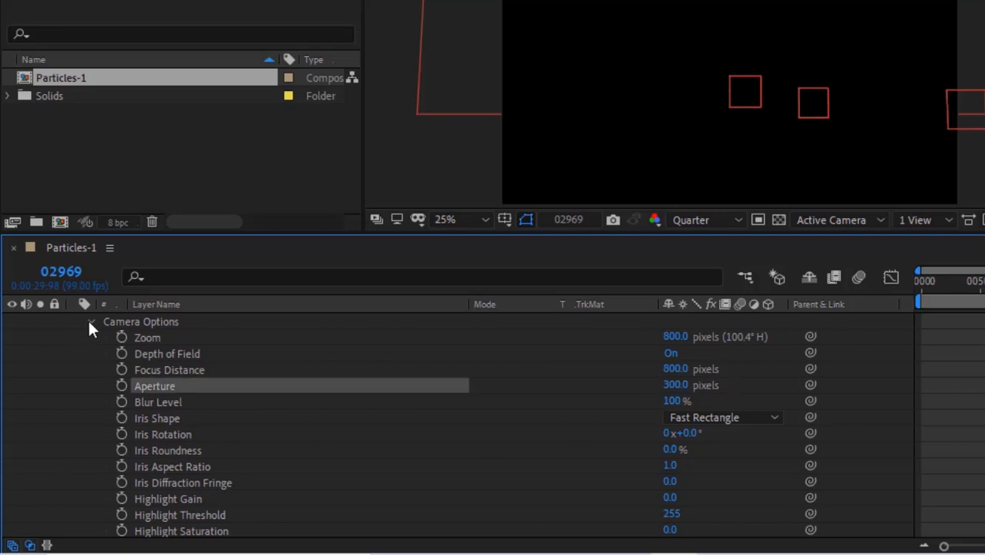
{"action": "left_click", "coordinate": [91, 322]}
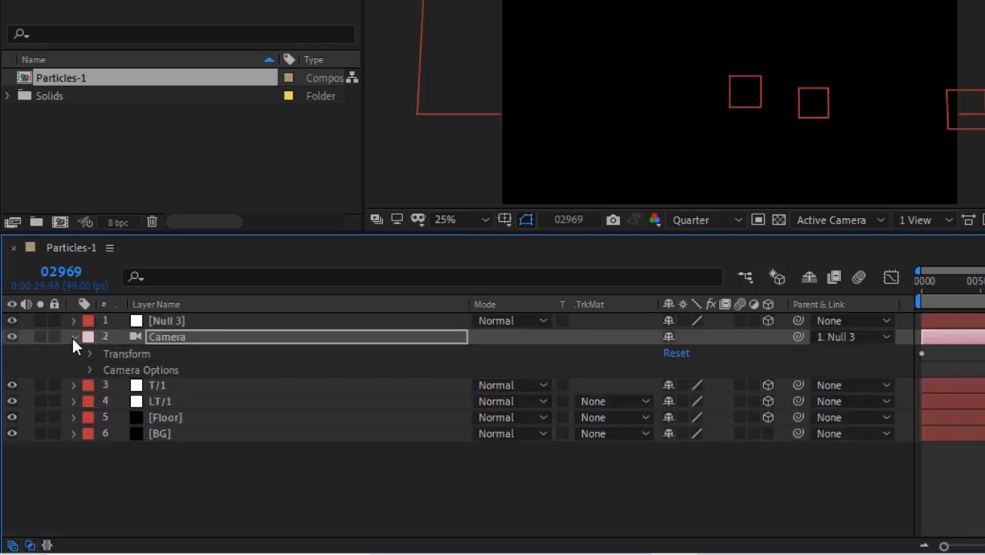
{"action": "left_click", "coordinate": [74, 339]}
Begin a new light layer in the composition and name it Emitter/1.
{"action": "left_click", "coordinate": [142, 464]}
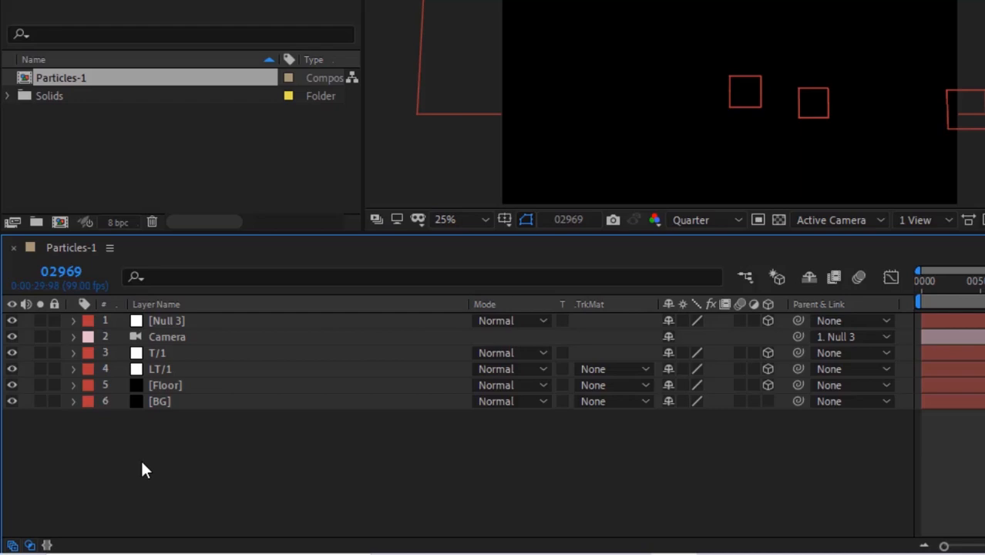
{"action": "right_click", "coordinate": [142, 465]}
{"action": "mouse_move", "coordinate": [339, 253]}
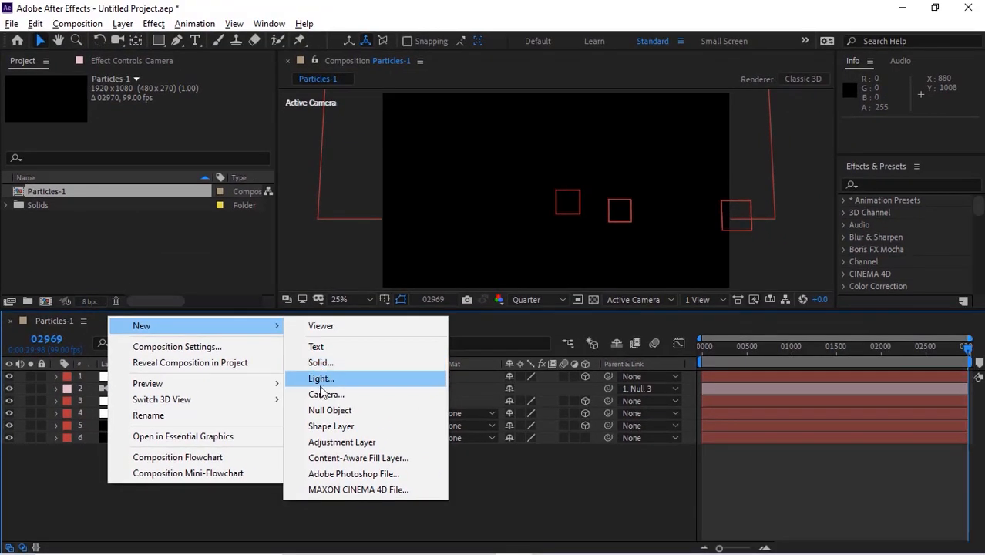
{"action": "left_click", "coordinate": [321, 378]}
{"action": "type", "text": "Emi"}
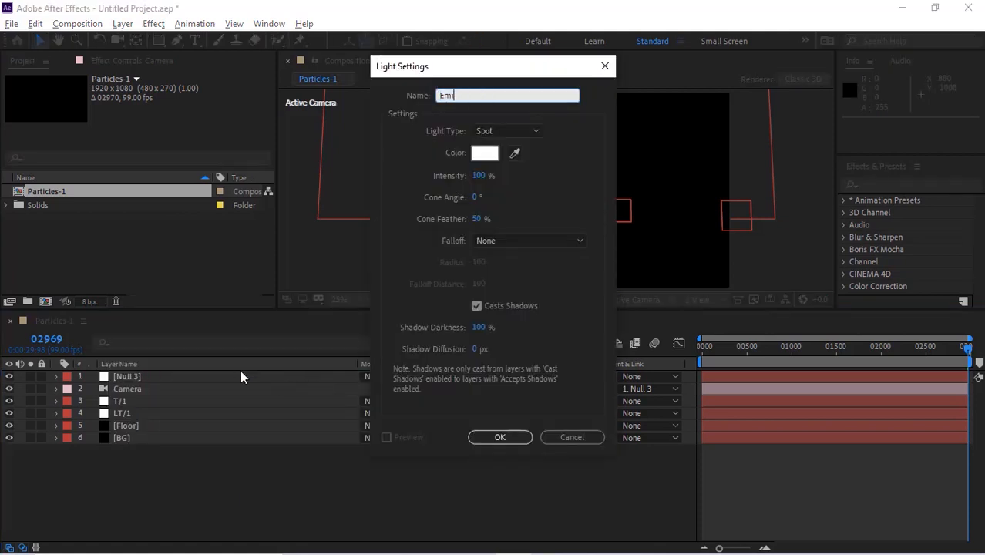
{"action": "type", "text": "tter/"}
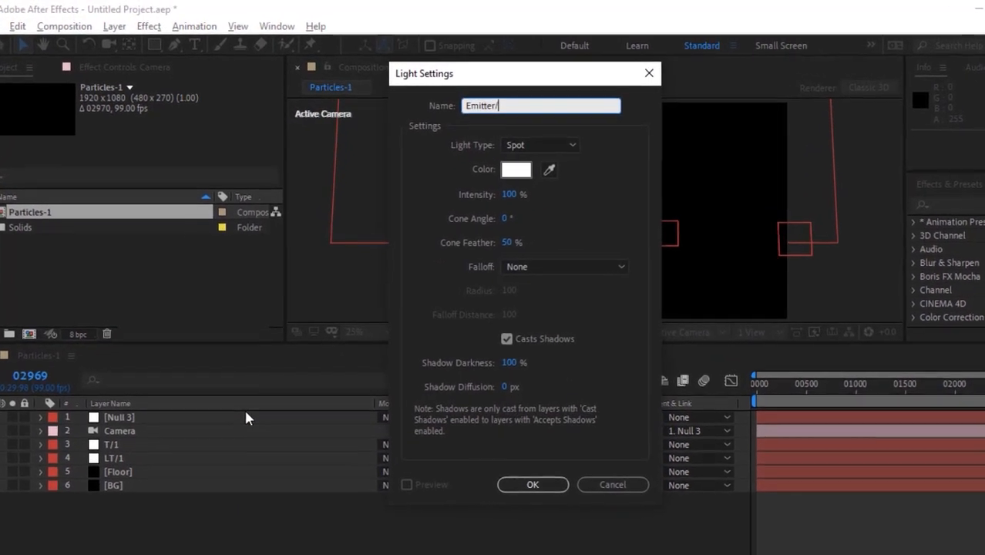
{"action": "type", "text": "1"}
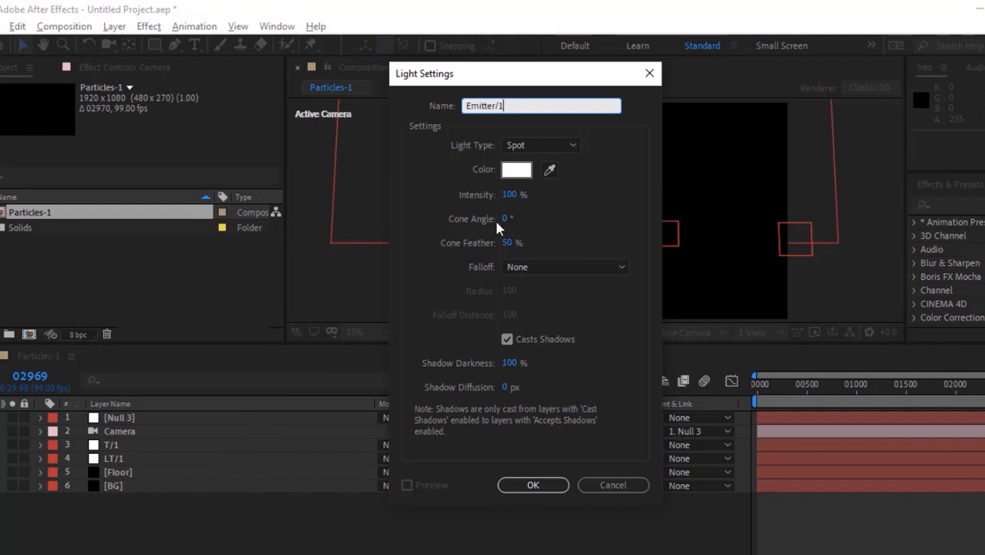
Create the light as a white Spot with 100% intensity, 0° cone angle, 50% cone feather and 100% shadow darkness.
{"action": "left_click", "coordinate": [532, 148]}
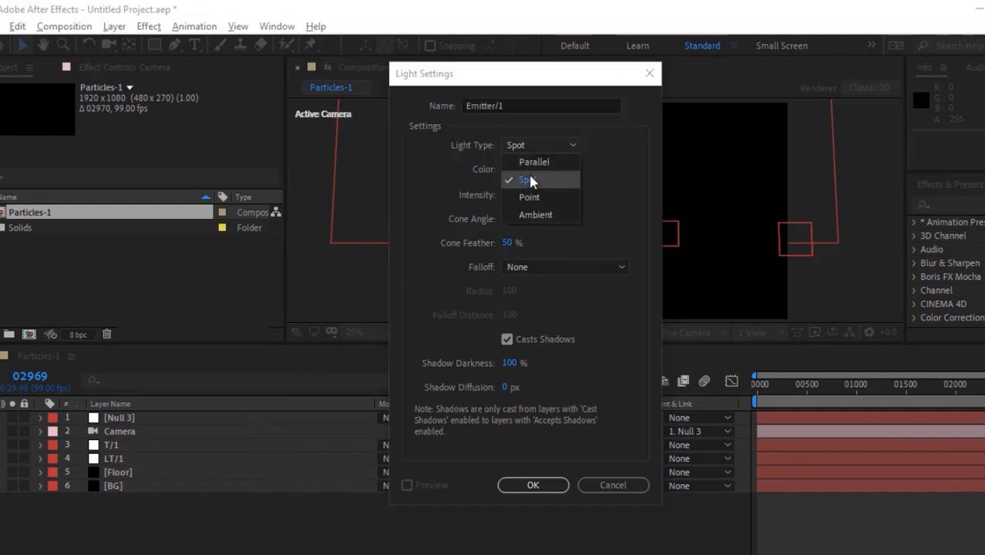
{"action": "left_click", "coordinate": [532, 181]}
{"action": "left_click", "coordinate": [521, 171]}
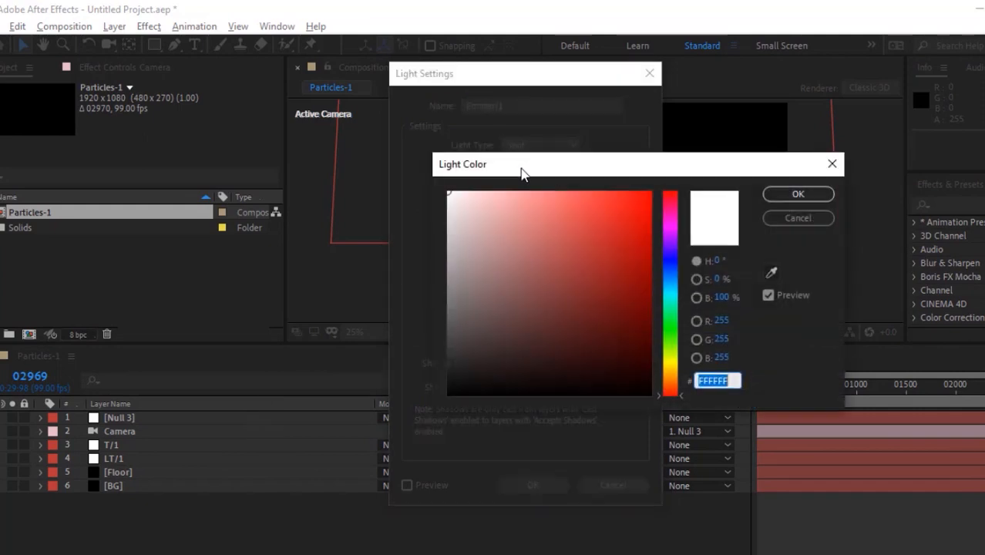
{"action": "key", "text": "Return"}
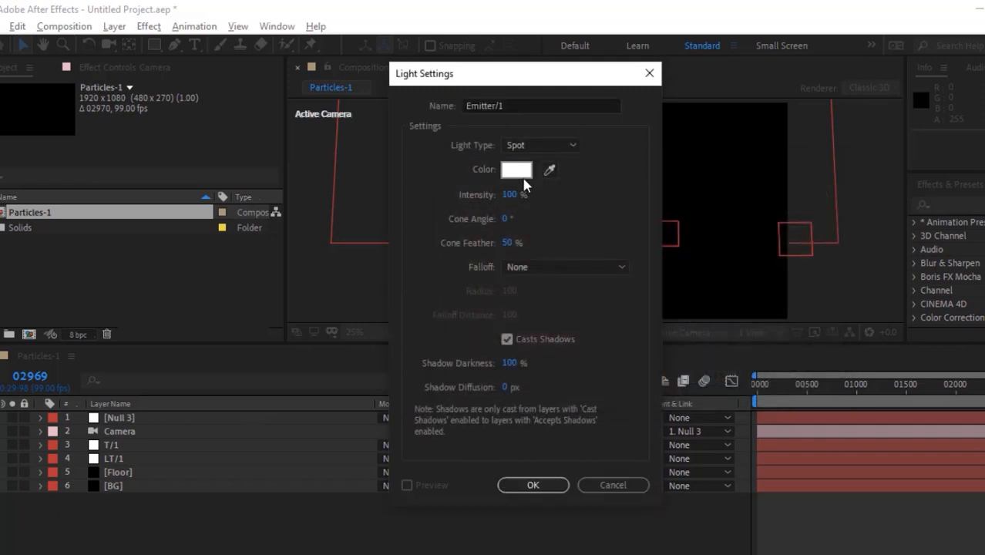
{"action": "left_click", "coordinate": [515, 195]}
{"action": "key", "text": "Tab"}
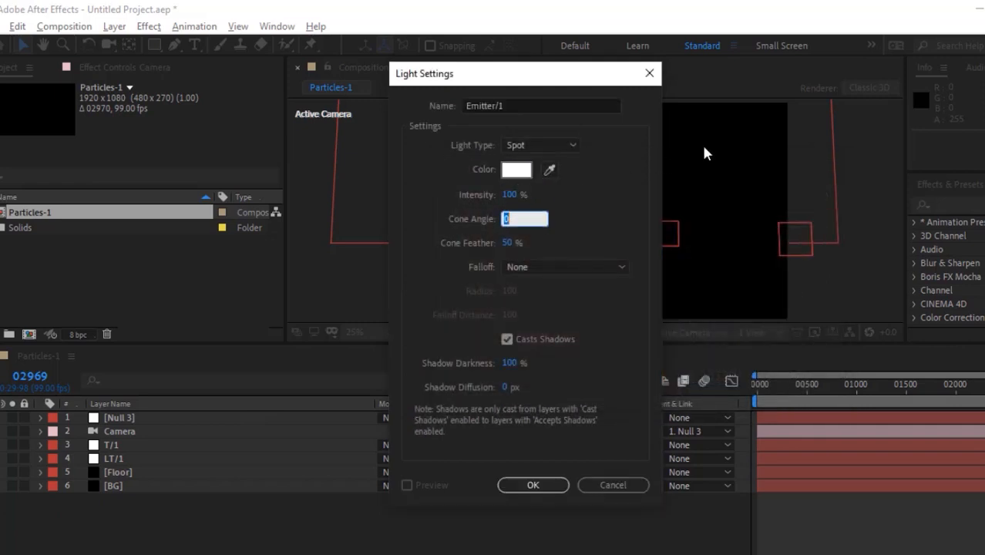
{"action": "key", "text": "Tab"}
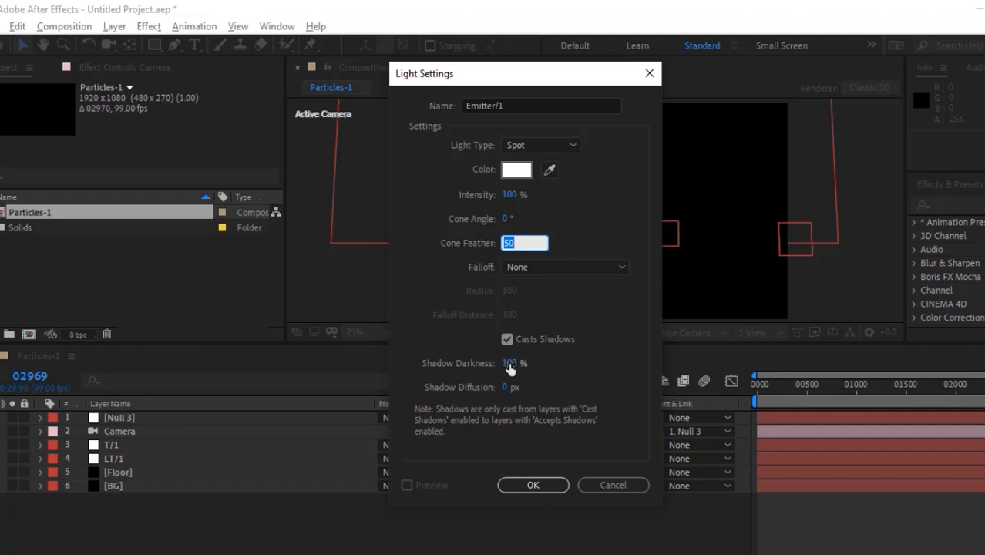
{"action": "left_click", "coordinate": [509, 363]}
{"action": "left_click", "coordinate": [533, 486]}
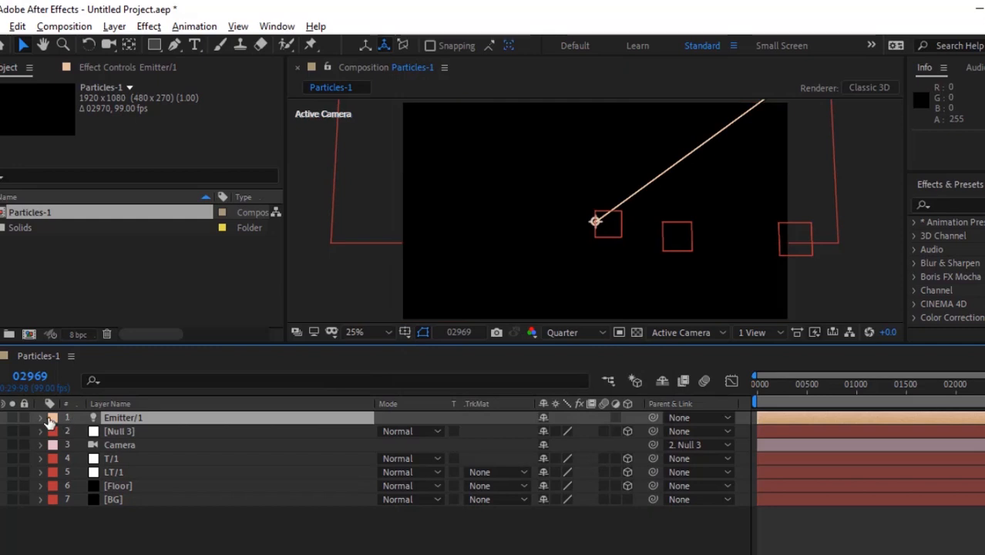
Add the expression thisComp.layer("LT/1").transform.position to the Point of Interest of the Emitter/1 light.
{"action": "left_click", "coordinate": [40, 417]}
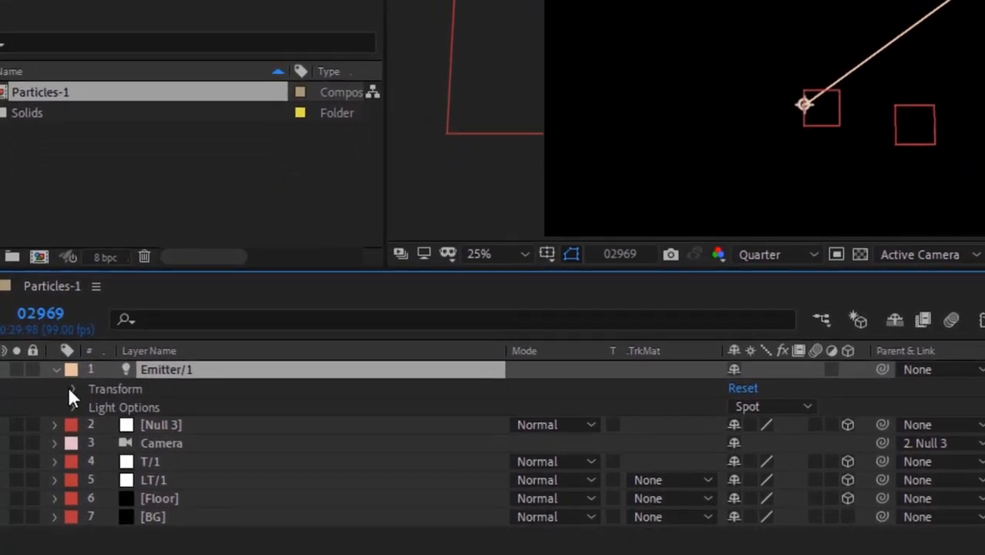
{"action": "left_click", "coordinate": [55, 418]}
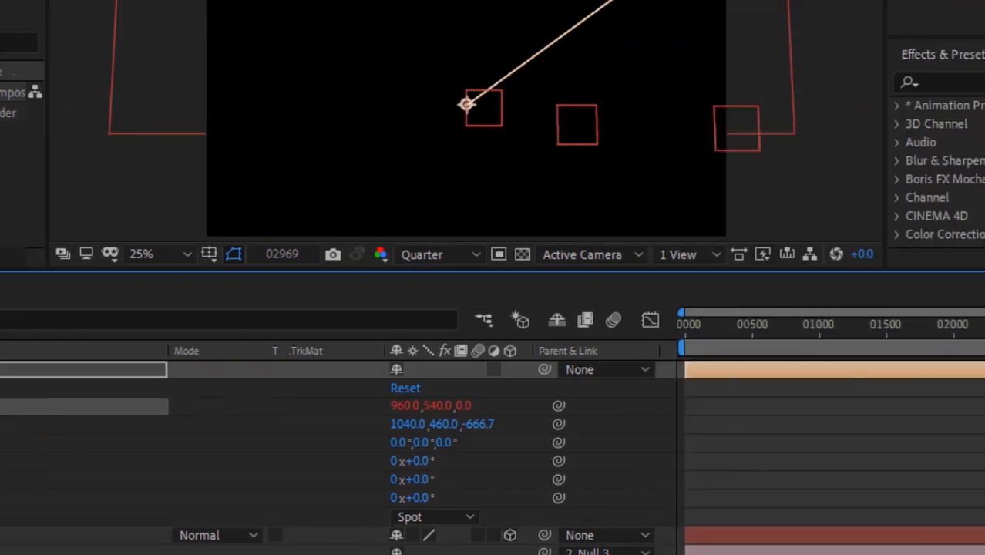
{"action": "left_click", "coordinate": [110, 407], "text": "alt"}
{"action": "type", "text": "this"}
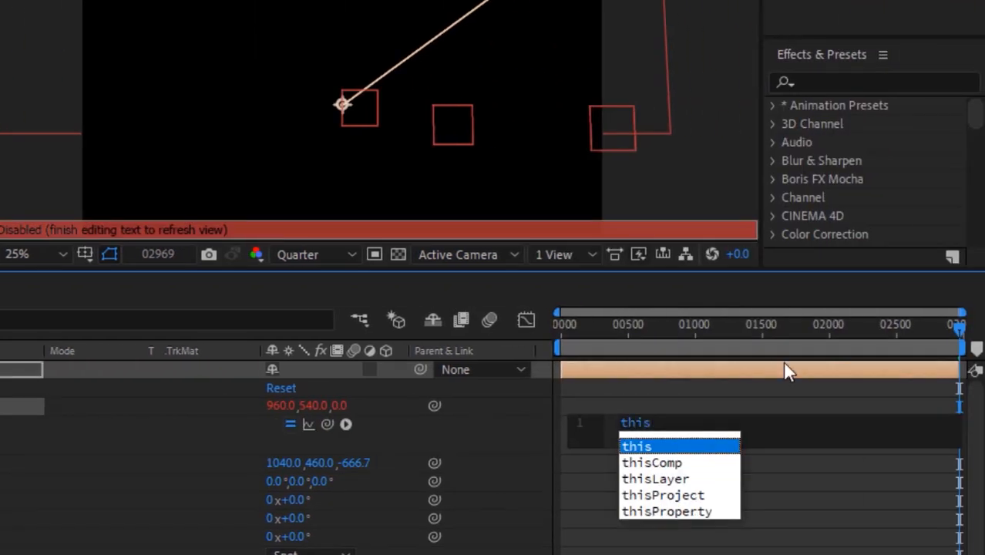
{"action": "key", "text": "Down"}
{"action": "key", "text": "Return"}
{"action": "type", "text": ".la"}
{"action": "key", "text": "Down"}
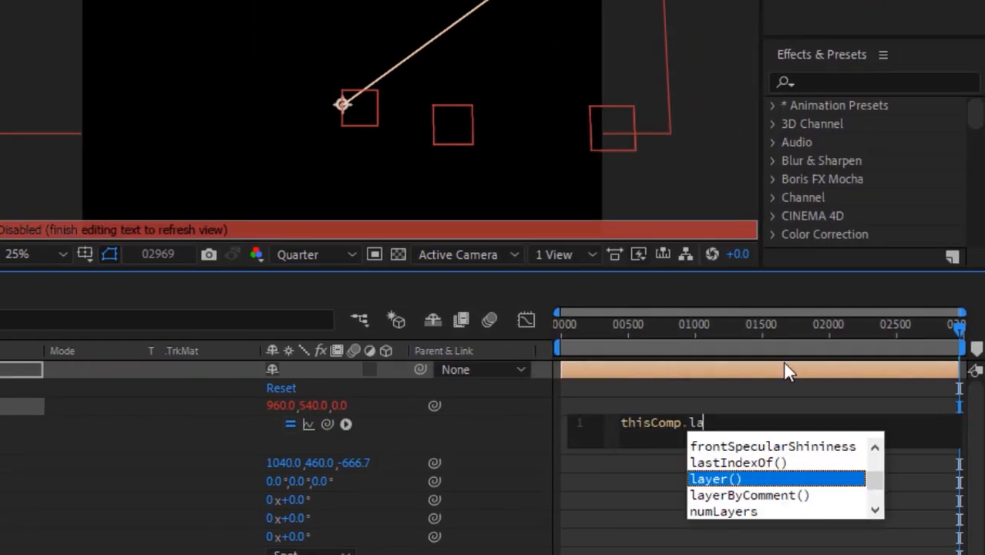
{"action": "key", "text": "Return"}
{"action": "type", "text": "\""}
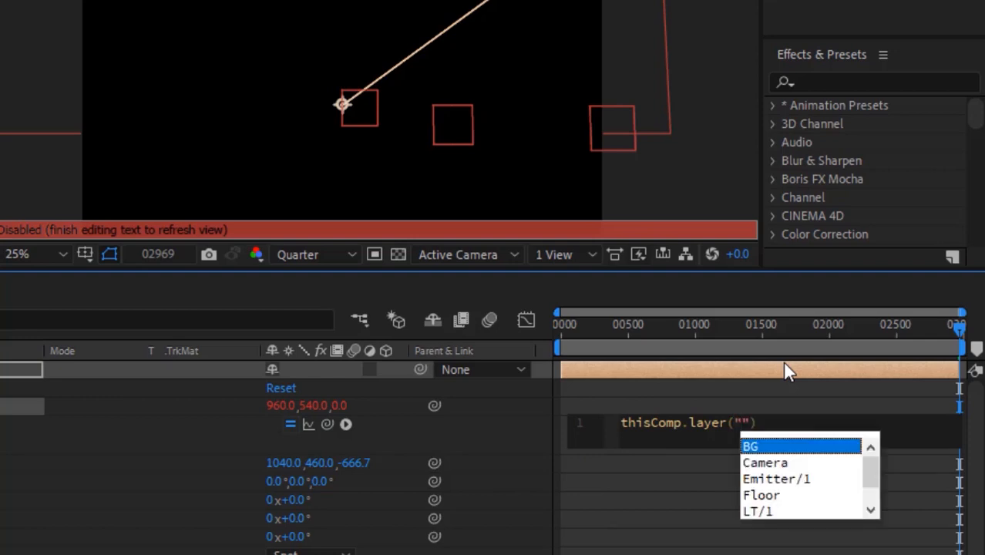
{"action": "key", "text": "Down"}
{"action": "key", "text": "Down"}
{"action": "key", "text": "Down"}
{"action": "key", "text": "Down"}
{"action": "key", "text": "Return"}
{"action": "key", "text": "End"}
{"action": "type", "text": ".tr"}
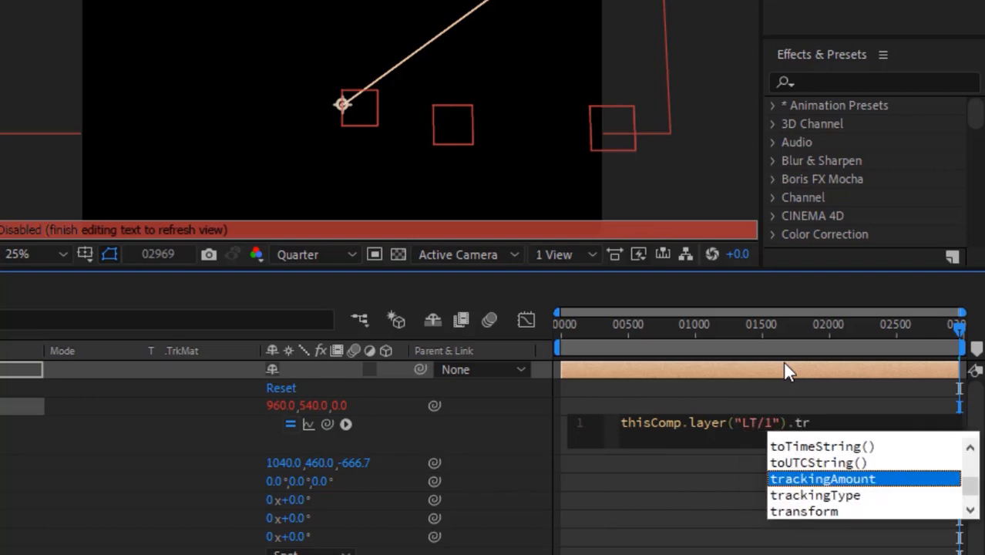
{"action": "key", "text": "Down"}
{"action": "key", "text": "Down"}
{"action": "key", "text": "Return"}
{"action": "type", "text": ".pos"}
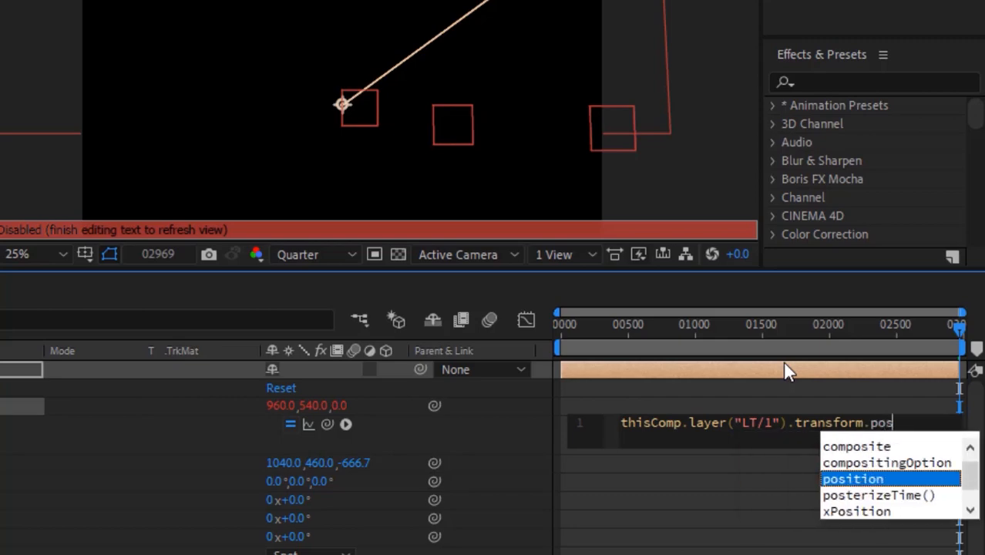
{"action": "key", "text": "Return"}
{"action": "left_click", "coordinate": [472, 440]}
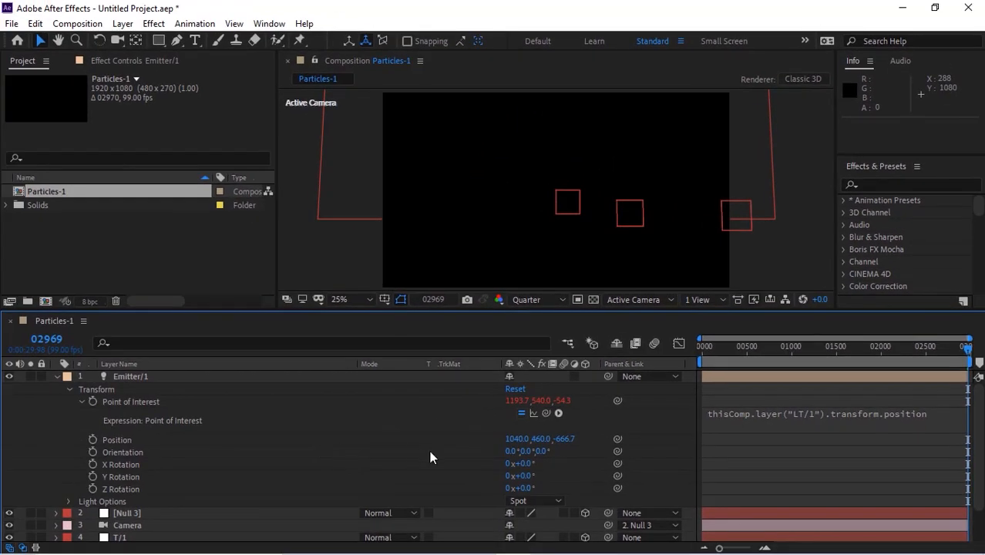
Set the Emitter/1 light's Position to 960, 0, 0.
{"action": "left_click", "coordinate": [481, 442]}
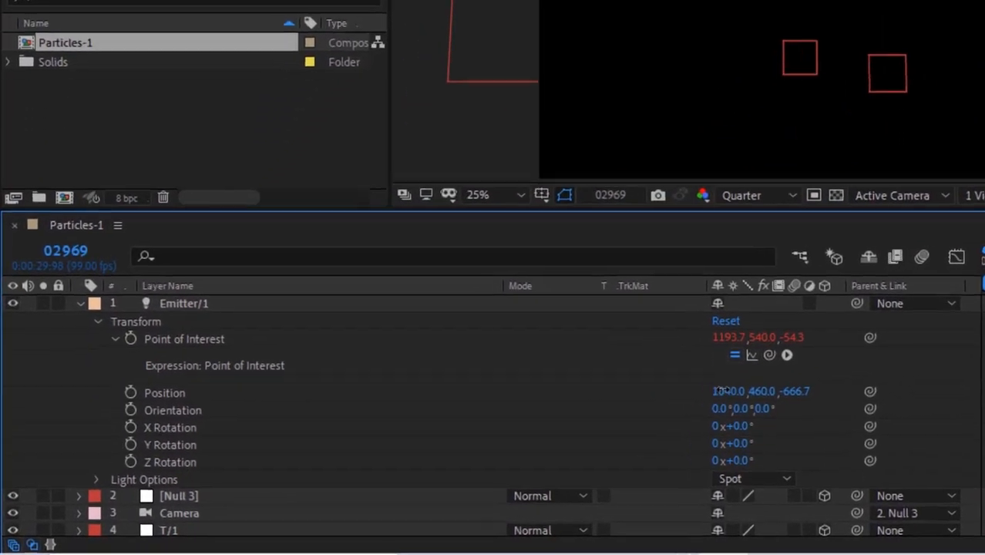
{"action": "type", "text": "560"}
{"action": "key", "text": "Tab"}
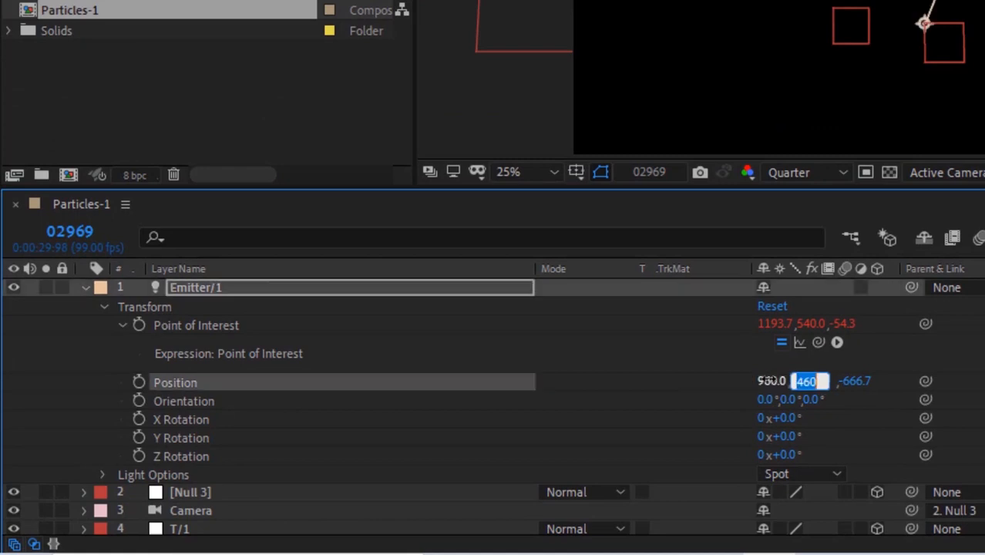
{"action": "type", "text": "0"}
{"action": "key", "text": "Tab"}
{"action": "type", "text": "0"}
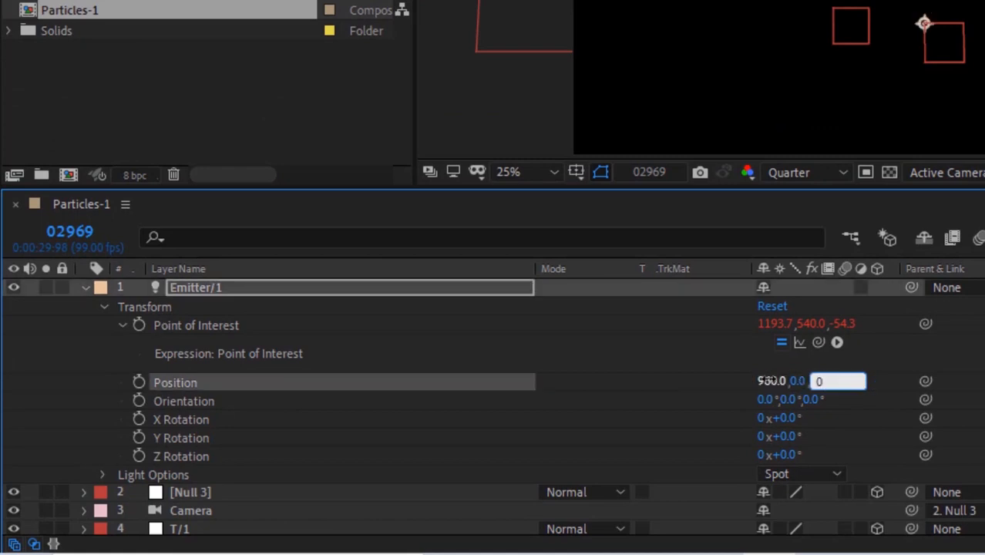
{"action": "key", "text": "Return"}
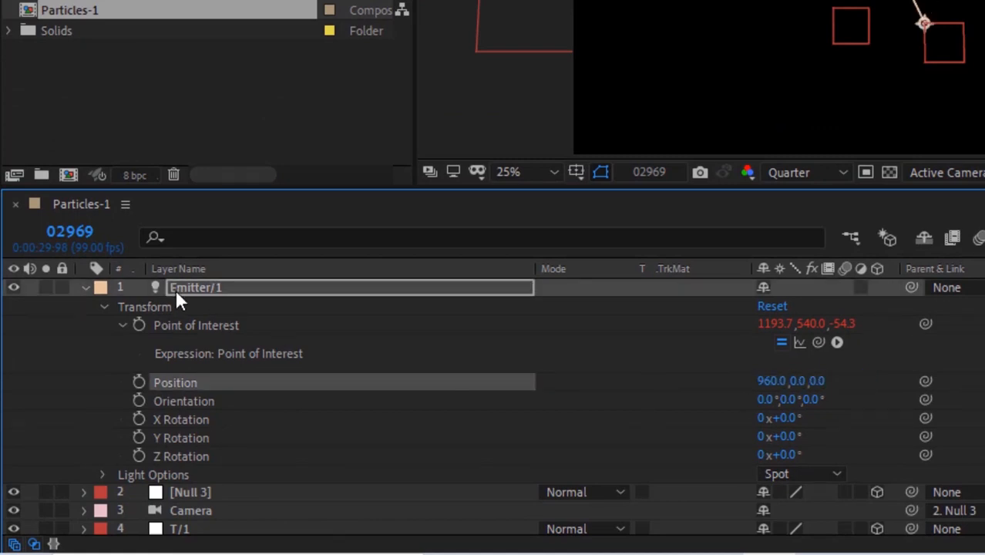
Set the Radius and Falloff Distance in Emitter/1's light options to 500 each and collapse the layer.
{"action": "left_click", "coordinate": [124, 324]}
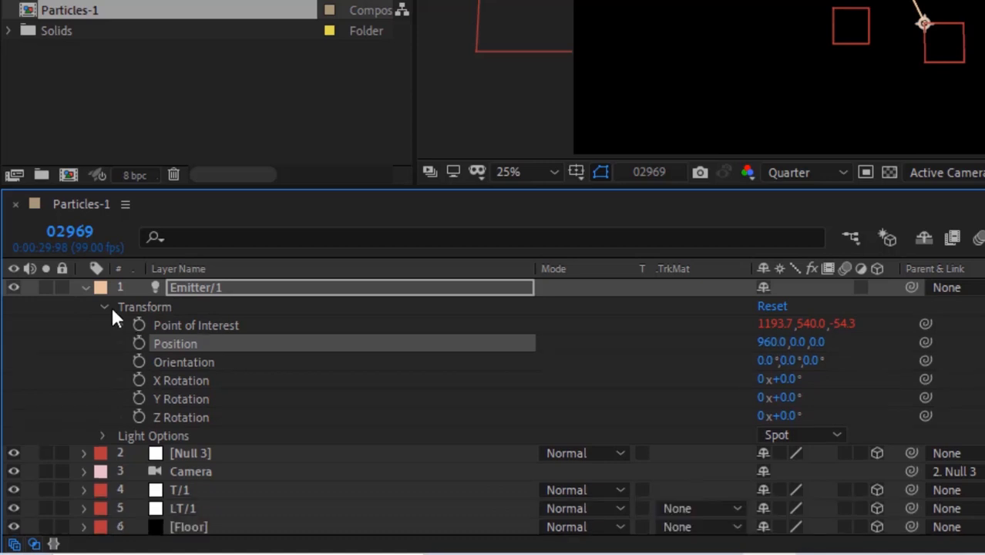
{"action": "left_click", "coordinate": [102, 306]}
{"action": "left_click", "coordinate": [102, 324]}
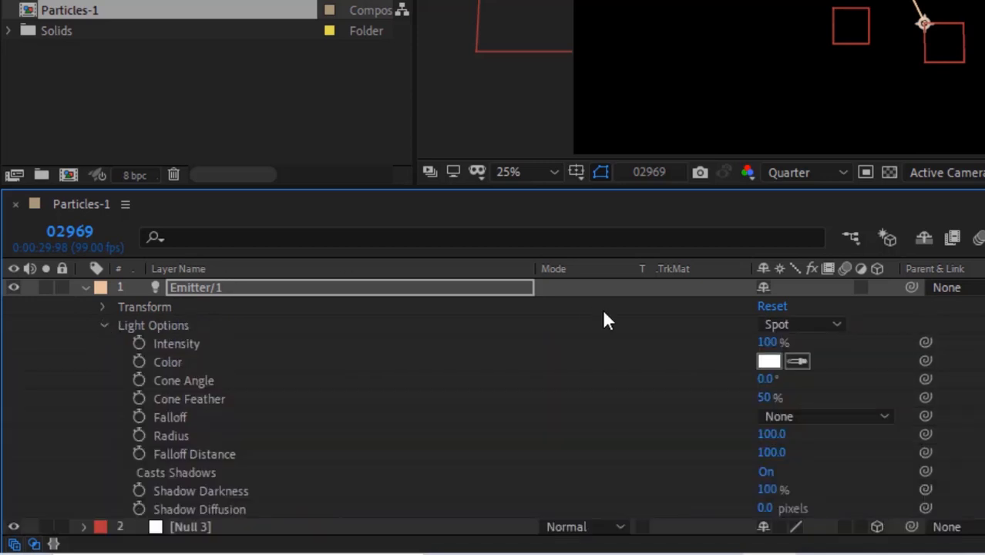
{"action": "left_click", "coordinate": [773, 434]}
{"action": "type", "text": "50"}
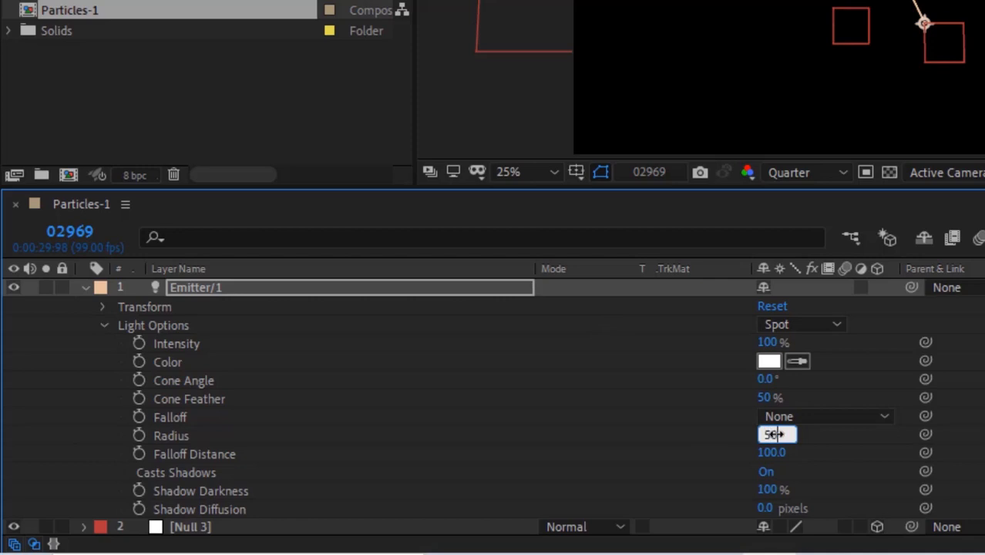
{"action": "type", "text": "0"}
{"action": "key", "text": "Tab"}
{"action": "type", "text": "500"}
{"action": "key", "text": "Return"}
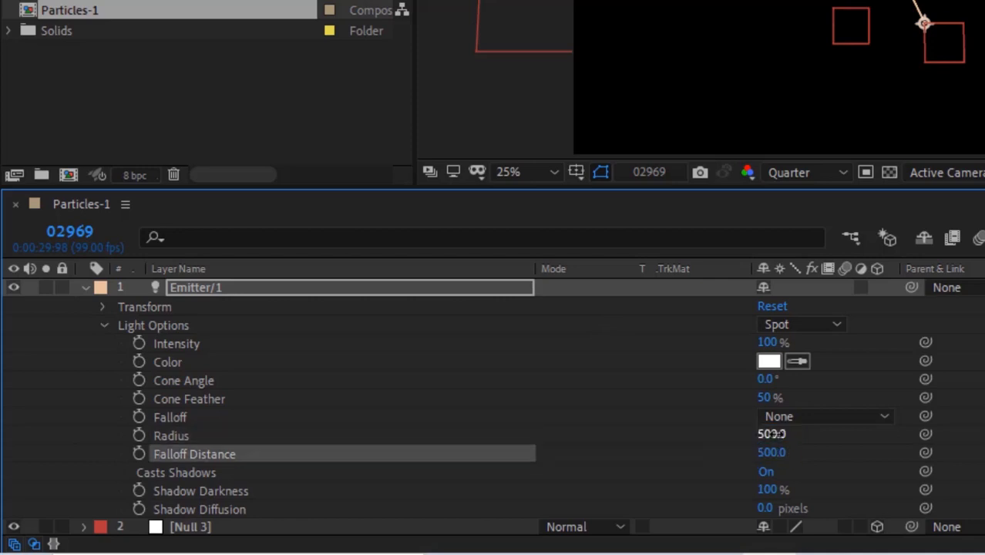
{"action": "left_click", "coordinate": [84, 286]}
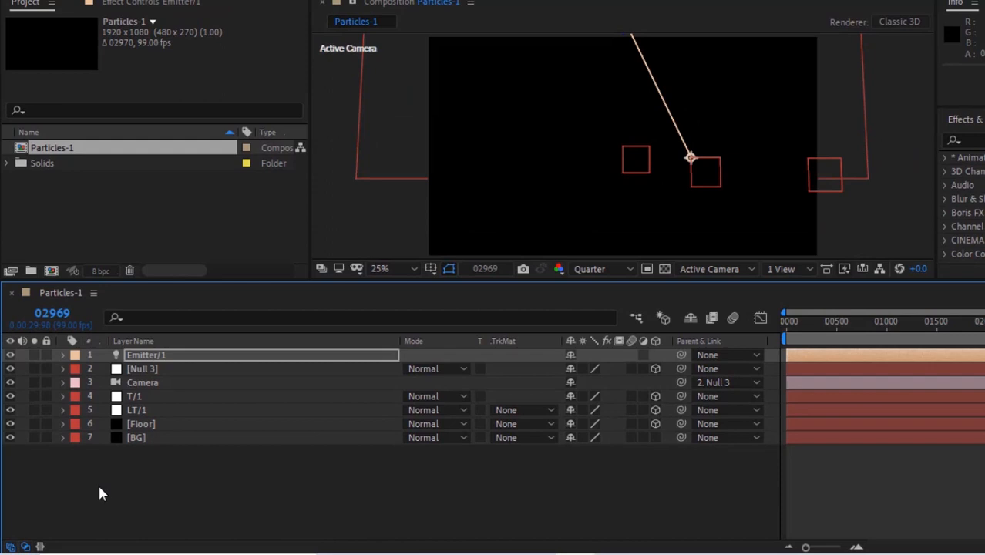
Create a second Spot light named 2Emitter/1, keeping the same light settings.
{"action": "left_click", "coordinate": [99, 488]}
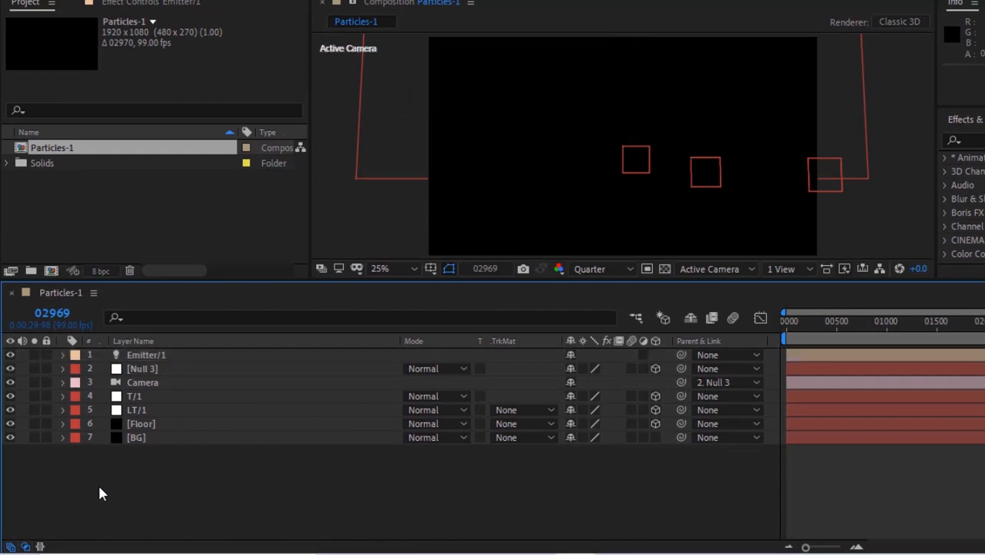
{"action": "right_click", "coordinate": [100, 488]}
{"action": "mouse_move", "coordinate": [188, 314]}
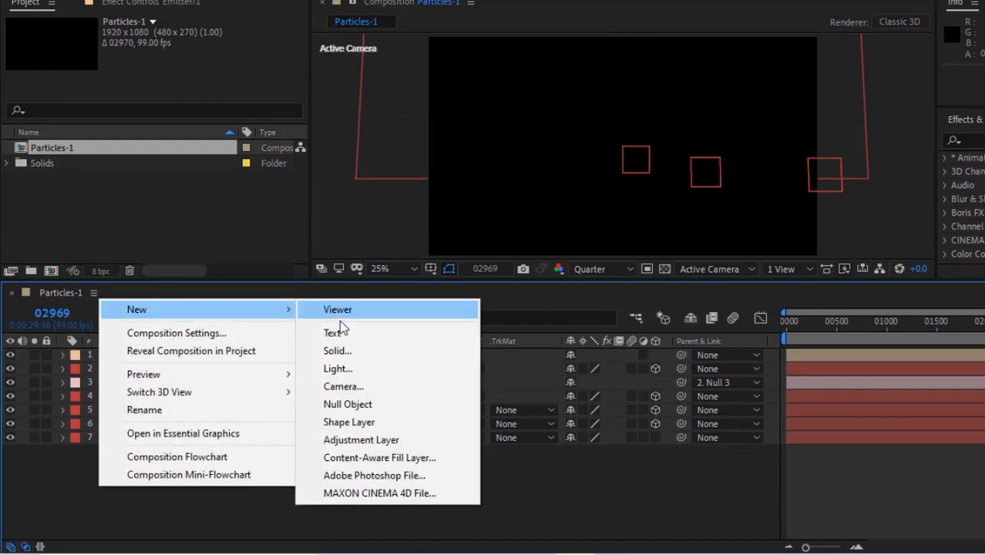
{"action": "left_click", "coordinate": [344, 370]}
{"action": "type", "text": "2Emit"}
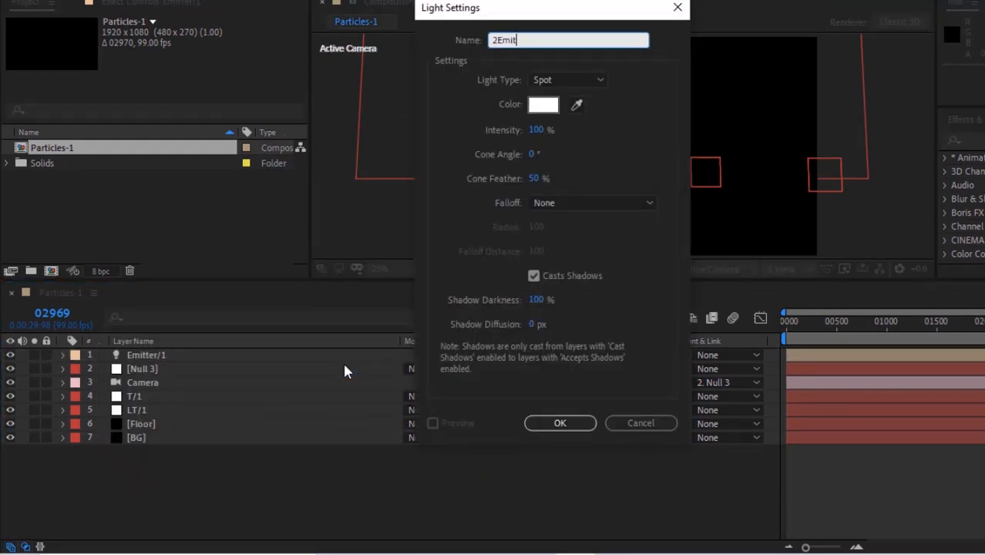
{"action": "type", "text": "ter/1"}
{"action": "key", "text": "Return"}
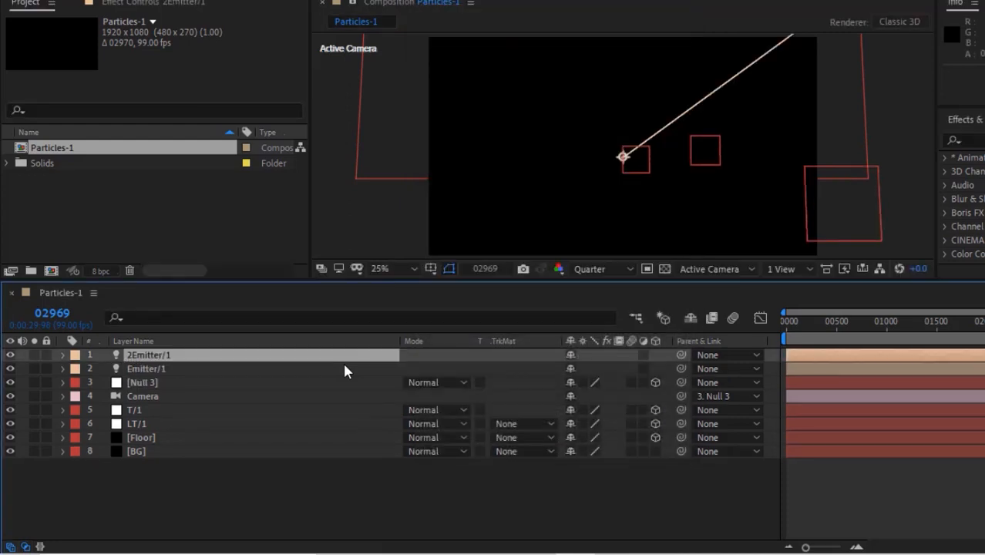
Add the expression thisComp.layer("T/1").transform.position.valueAtTime(time-1) to the Point of Interest of the 2Emitter/1 light.
{"action": "left_click", "coordinate": [62, 355]}
{"action": "left_click", "coordinate": [77, 369]}
{"action": "left_click", "coordinate": [104, 383], "text": "alt"}
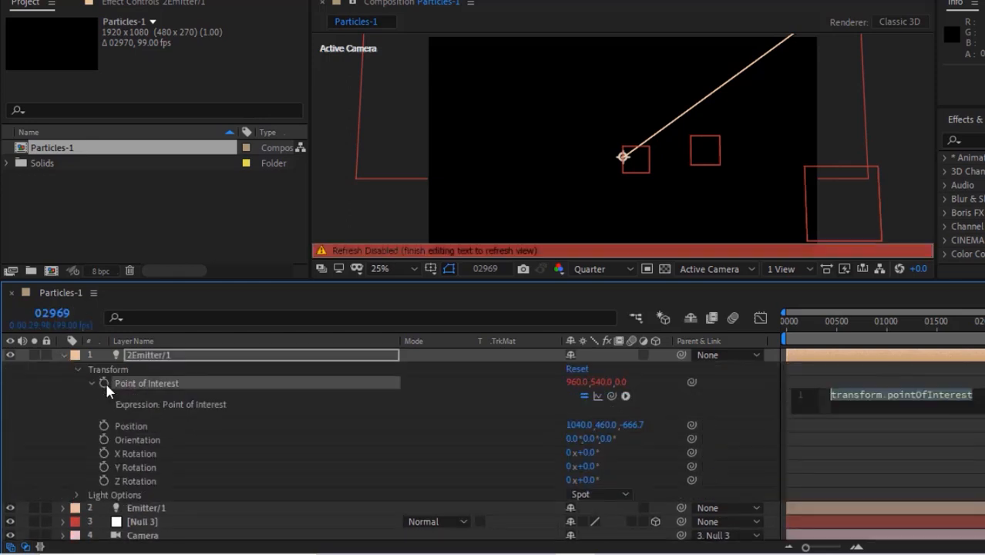
{"action": "type", "text": "thisc"}
{"action": "key", "text": "Return"}
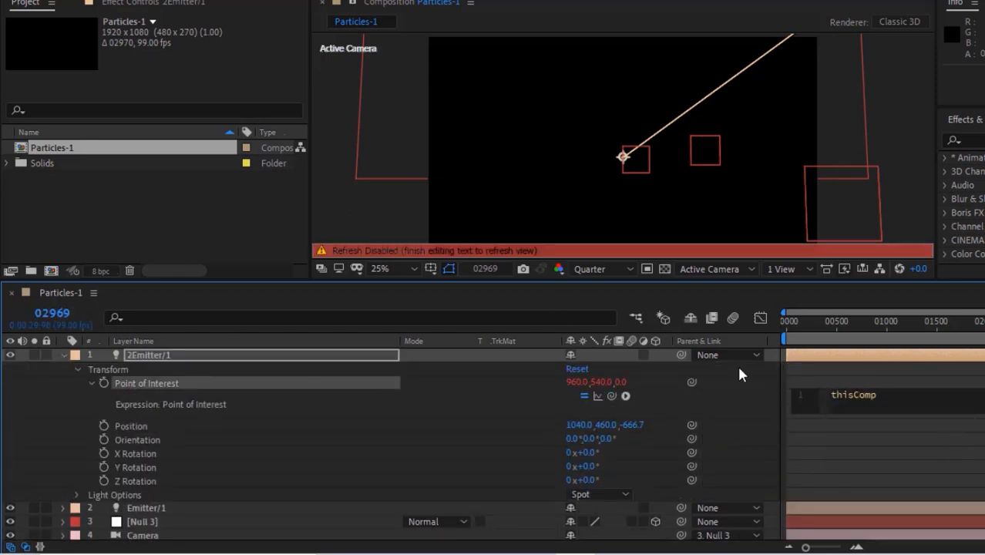
{"action": "type", "text": ".lay"}
{"action": "key", "text": "Return"}
{"action": "type", "text": "\"t"}
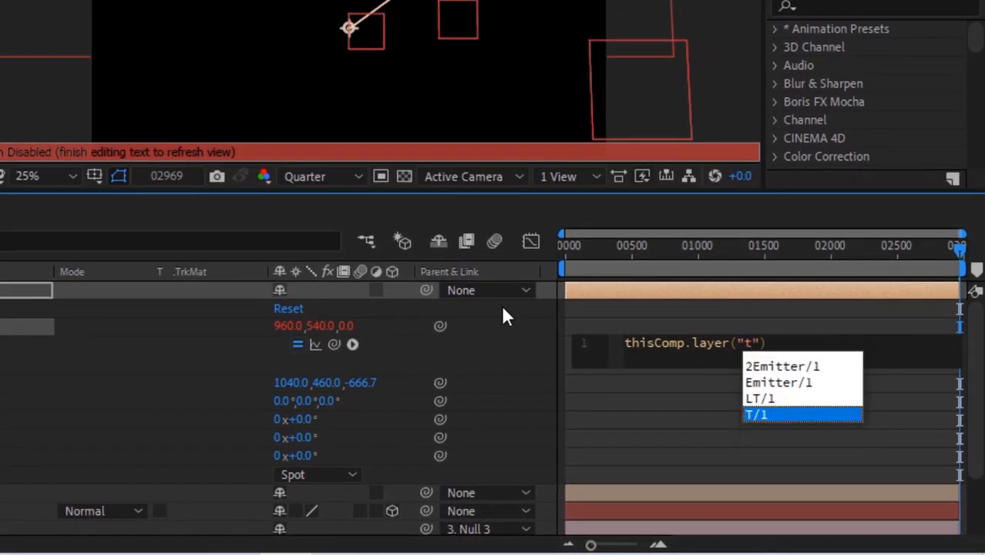
{"action": "key", "text": "Return"}
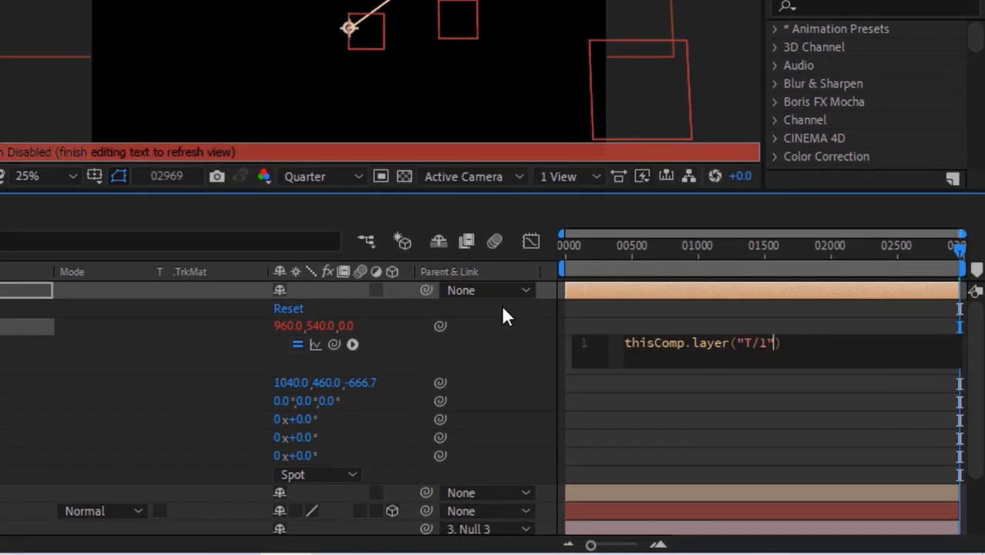
{"action": "type", "text": ".trans"}
{"action": "key", "text": "Return"}
{"action": "type", "text": "."}
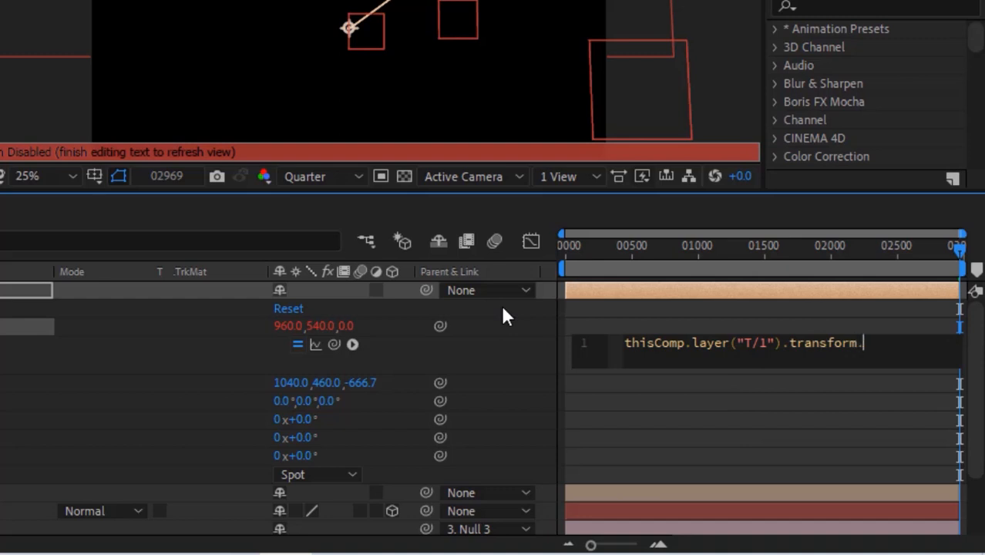
{"action": "type", "text": "pos"}
{"action": "key", "text": "Return"}
{"action": "type", "text": ".va"}
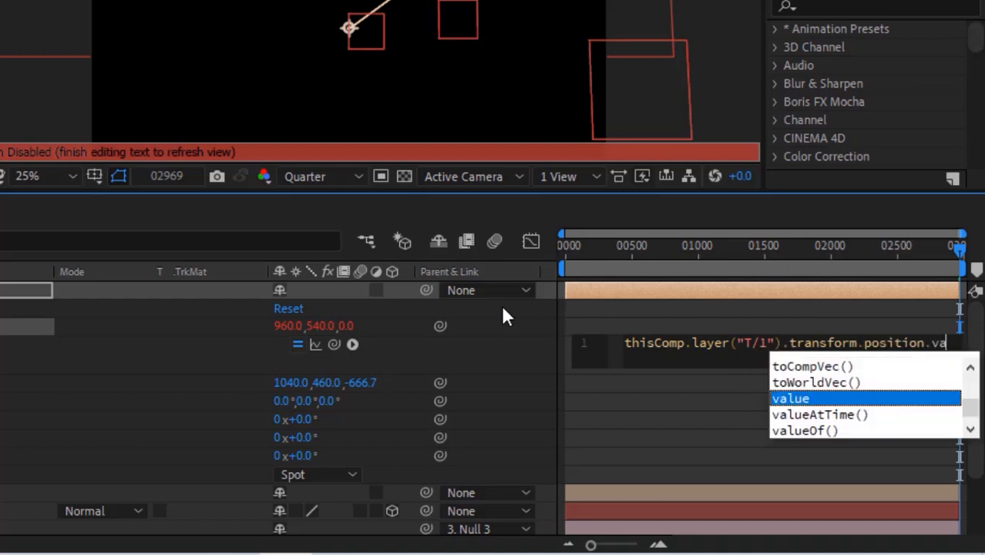
{"action": "type", "text": "l"}
{"action": "key", "text": "Down"}
{"action": "key", "text": "Return"}
{"action": "type", "text": "time-1"}
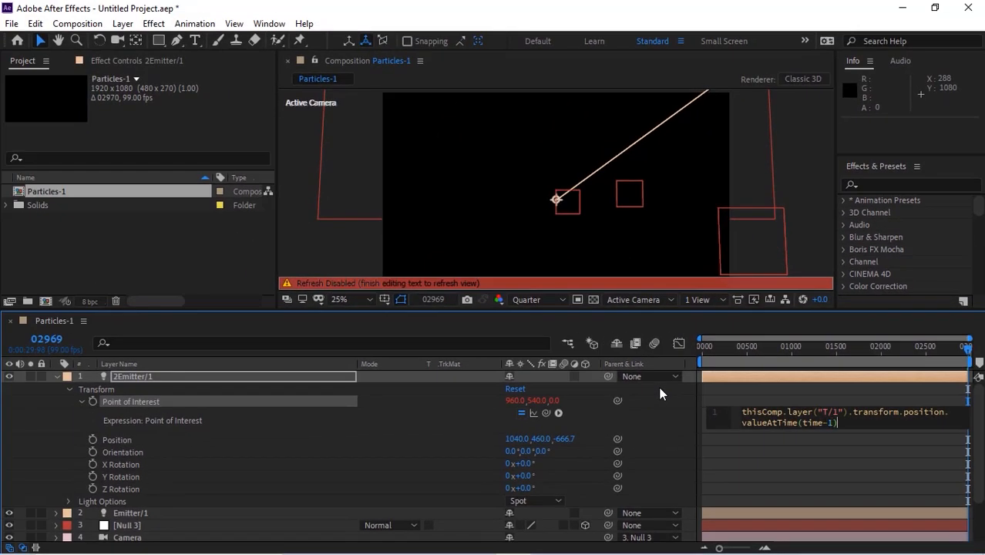
{"action": "left_click", "coordinate": [606, 414]}
Drive 2Emitter/1's Position with an expression reading thisComp.layer("Emitter/1").transform.pointOfInterest through valueAtTime with a time argument.
{"action": "left_click", "coordinate": [91, 439], "text": "alt"}
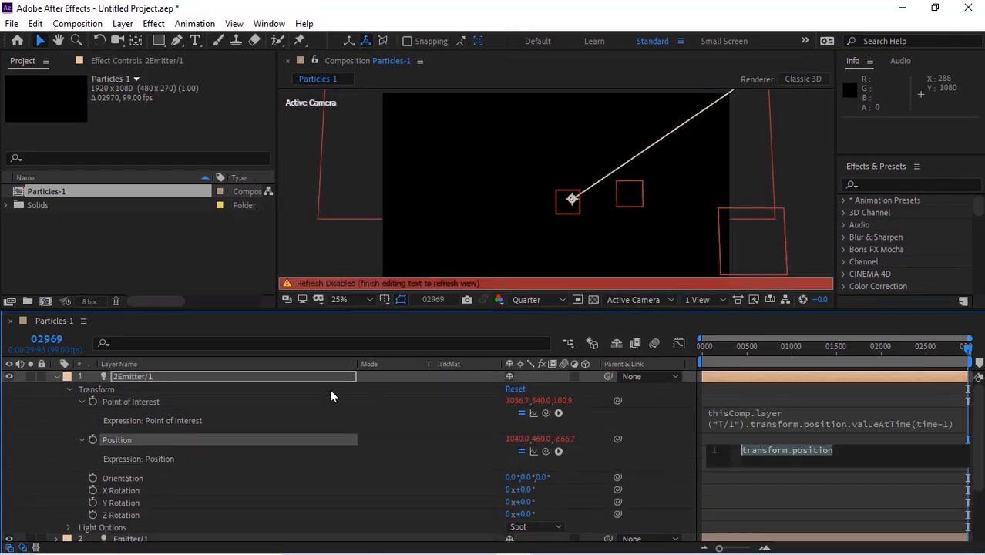
{"action": "type", "text": "thisComp."}
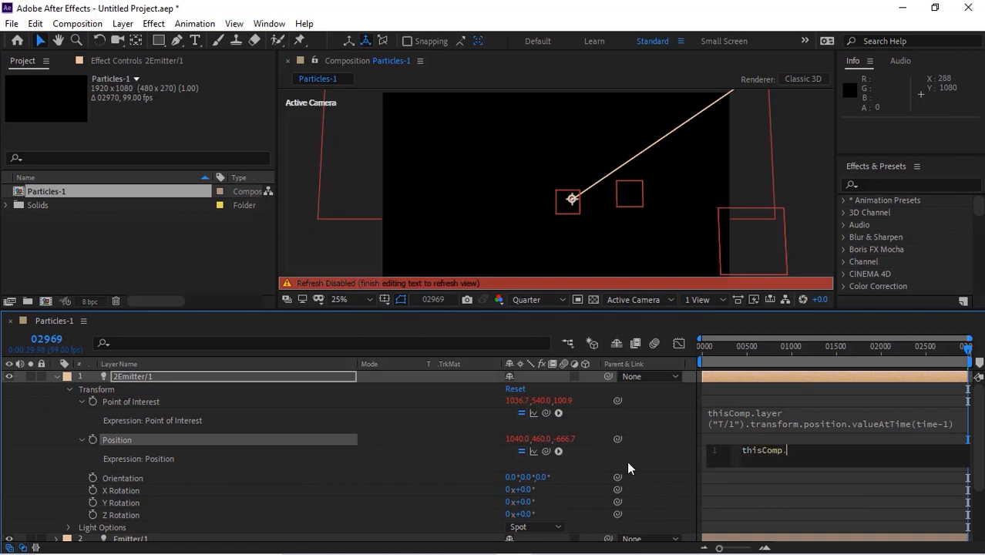
{"action": "type", "text": "layer(\"E"}
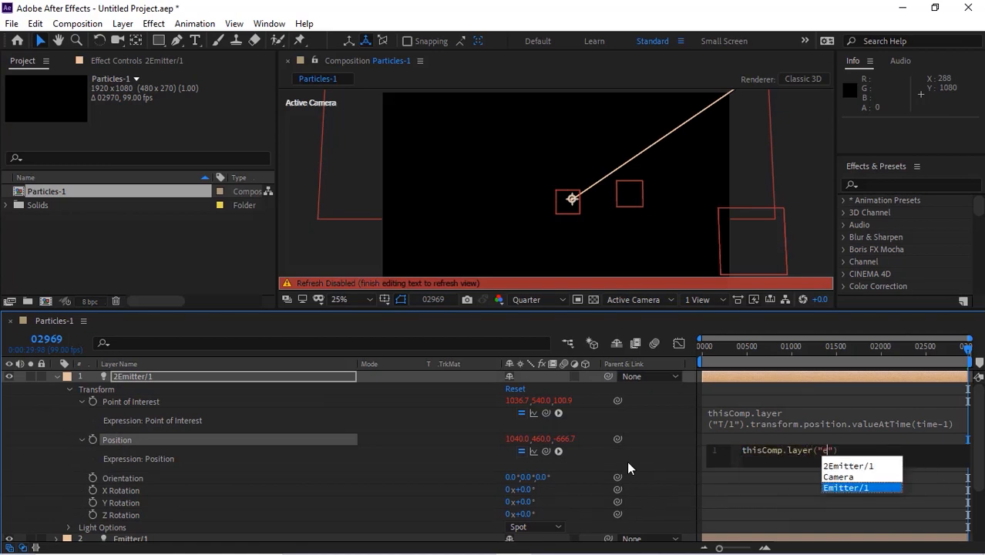
{"action": "key", "text": "Return"}
{"action": "type", "text": "\").tran"}
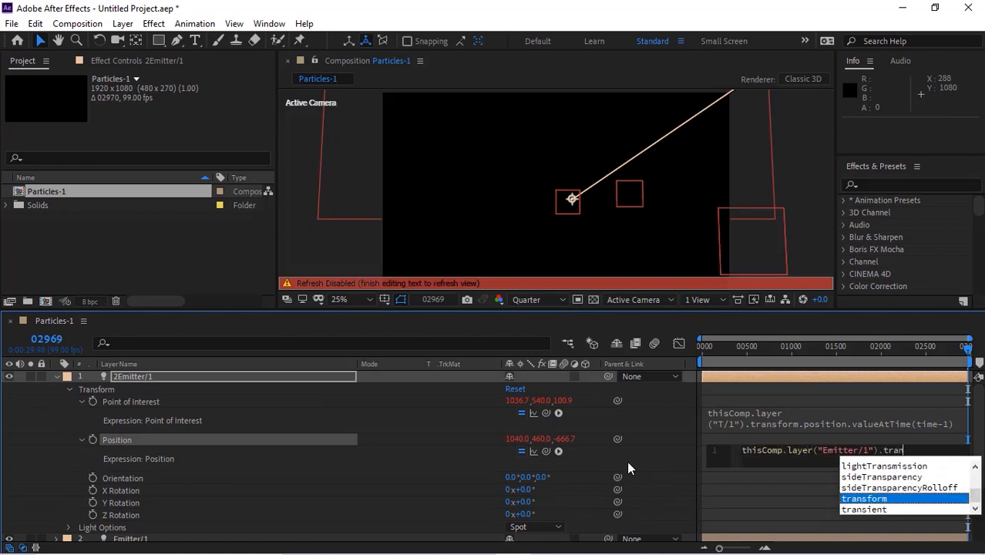
{"action": "key", "text": "Return"}
{"action": "type", "text": ".po"}
{"action": "key", "text": "Return"}
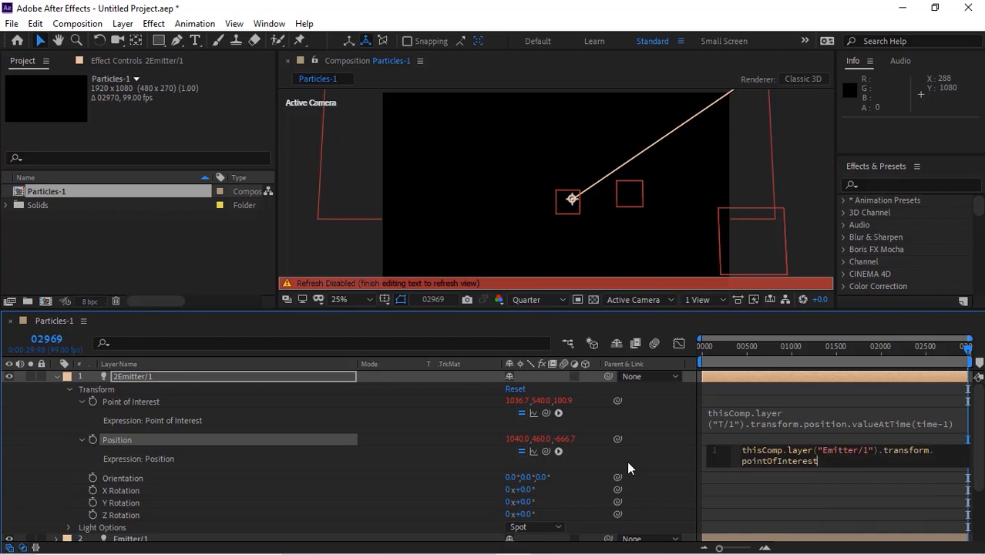
{"action": "type", "text": ".val"}
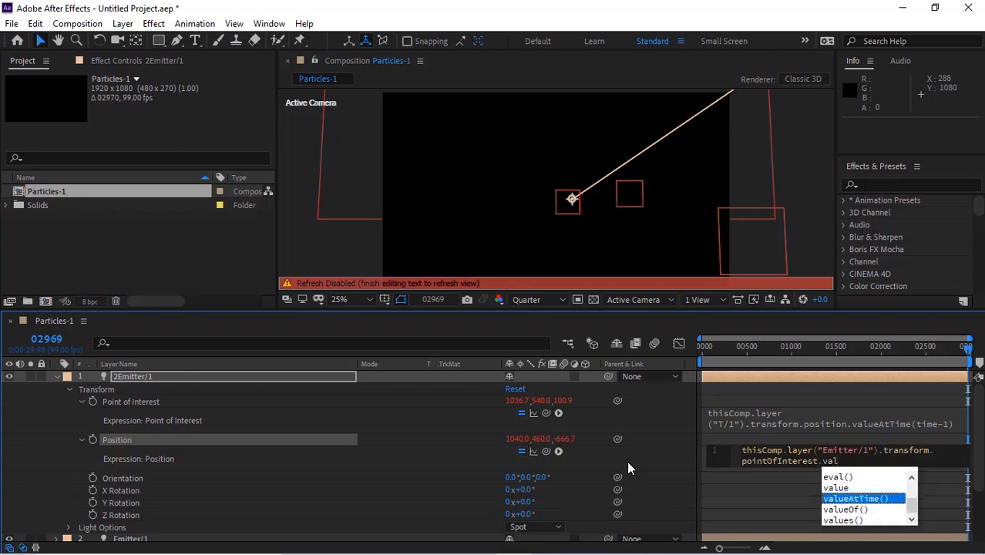
{"action": "key", "text": "Return"}
{"action": "type", "text": "(time"}
{"action": "type", "text": ")"}
{"action": "left_click", "coordinate": [596, 455]}
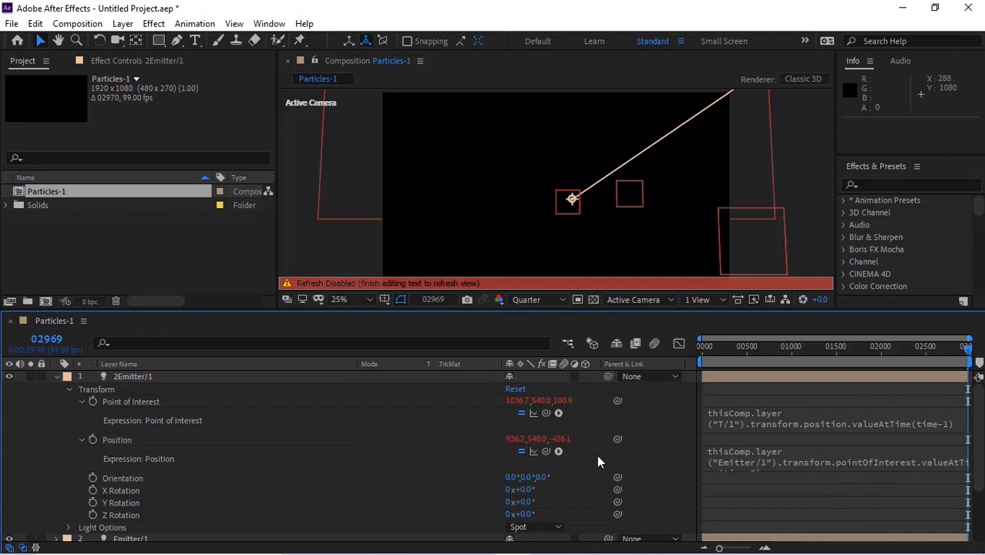
Set the Radius and Falloff Distance in 2Emitter/1's light options to 500 each.
{"action": "left_click", "coordinate": [80, 439]}
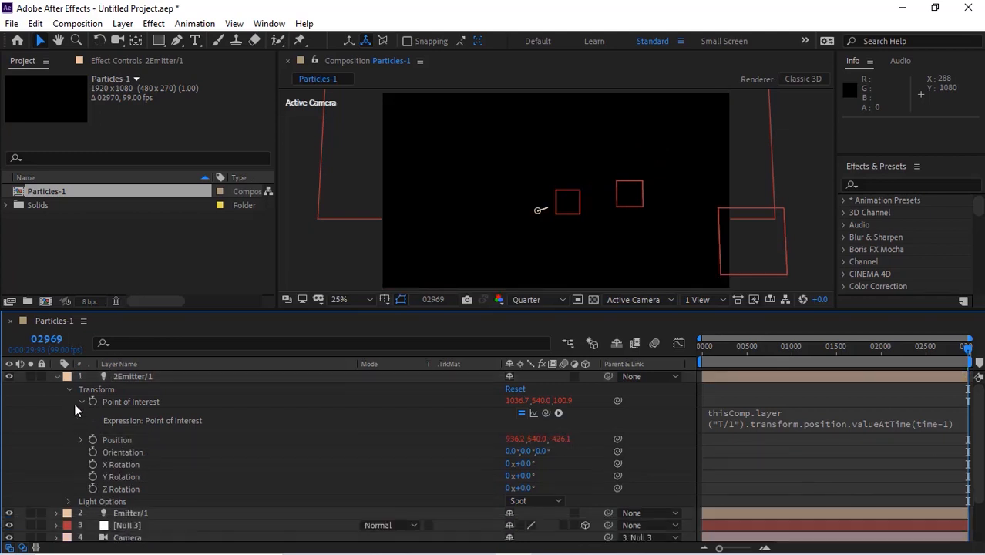
{"action": "left_click", "coordinate": [80, 401]}
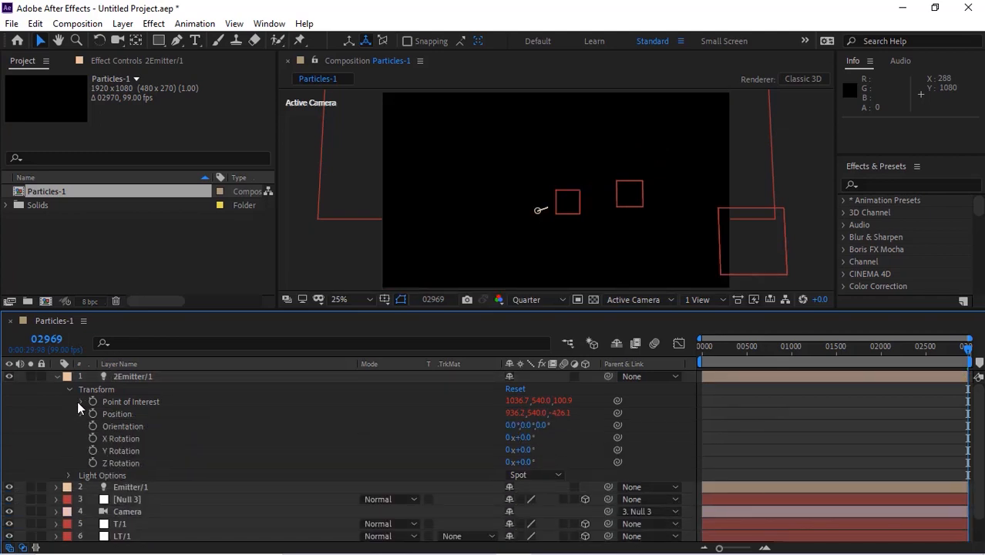
{"action": "left_click", "coordinate": [67, 475]}
{"action": "scroll", "coordinate": [85, 455], "scroll_direction": "down", "scroll_amount": 3}
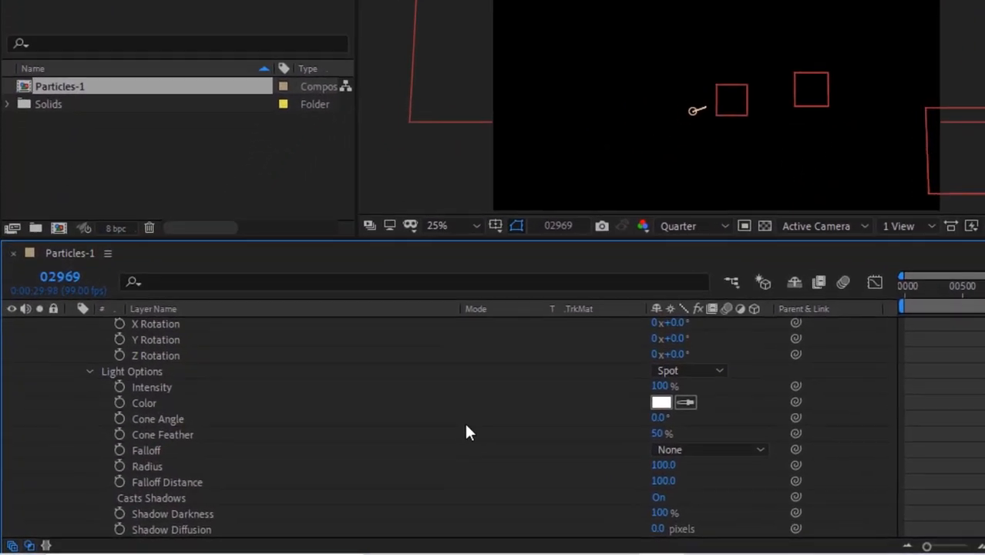
{"action": "left_click", "coordinate": [670, 465]}
{"action": "type", "text": "500"}
{"action": "key", "text": "Tab"}
{"action": "type", "text": "500"}
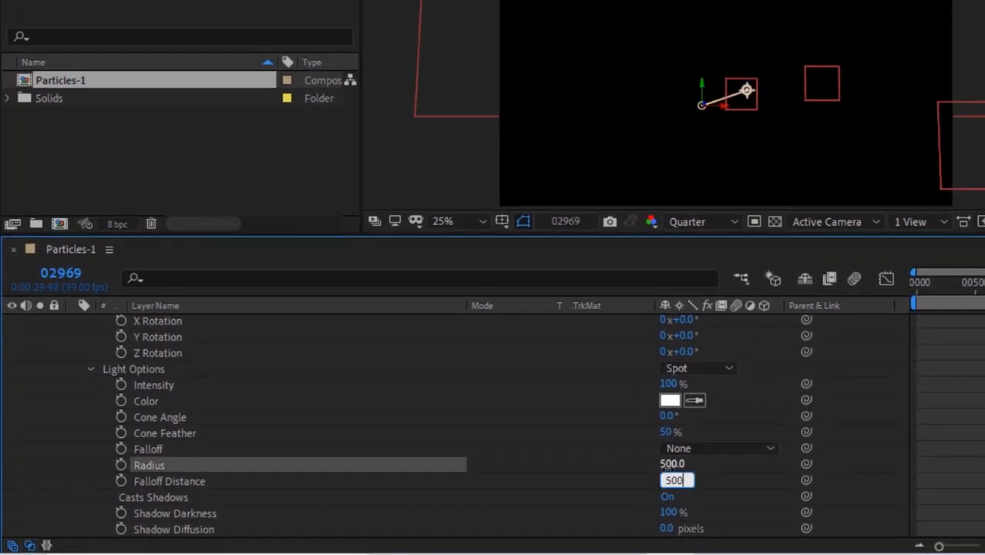
{"action": "key", "text": "Return"}
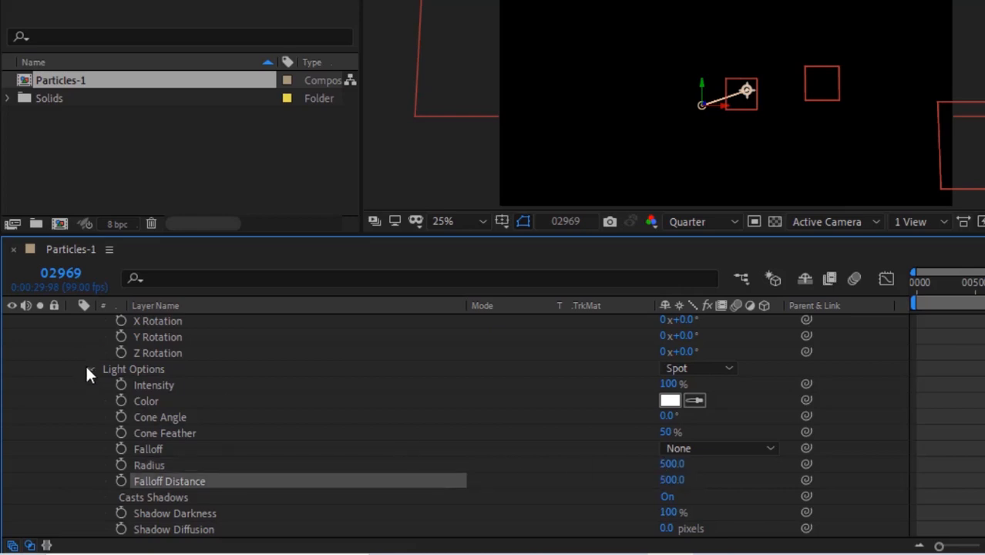
Collapse the light options, transform properties and layer of 2Emitter/1.
{"action": "left_click", "coordinate": [90, 369]}
{"action": "scroll", "coordinate": [610, 319], "scroll_direction": "up", "scroll_amount": 1}
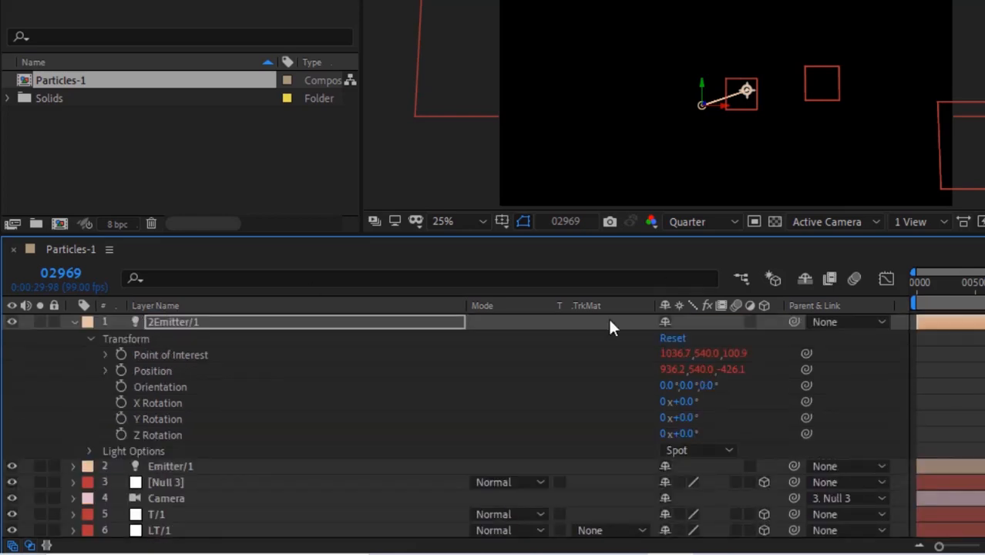
{"action": "left_click", "coordinate": [90, 339]}
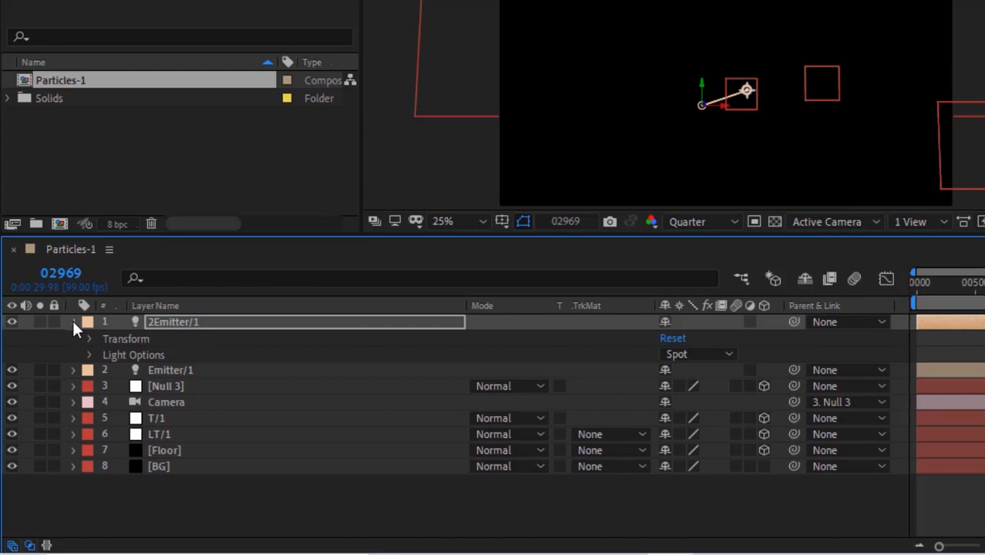
{"action": "left_click", "coordinate": [73, 321]}
Create a new null object in the Particles-1 composition and rename it Control.
{"action": "left_click", "coordinate": [104, 506]}
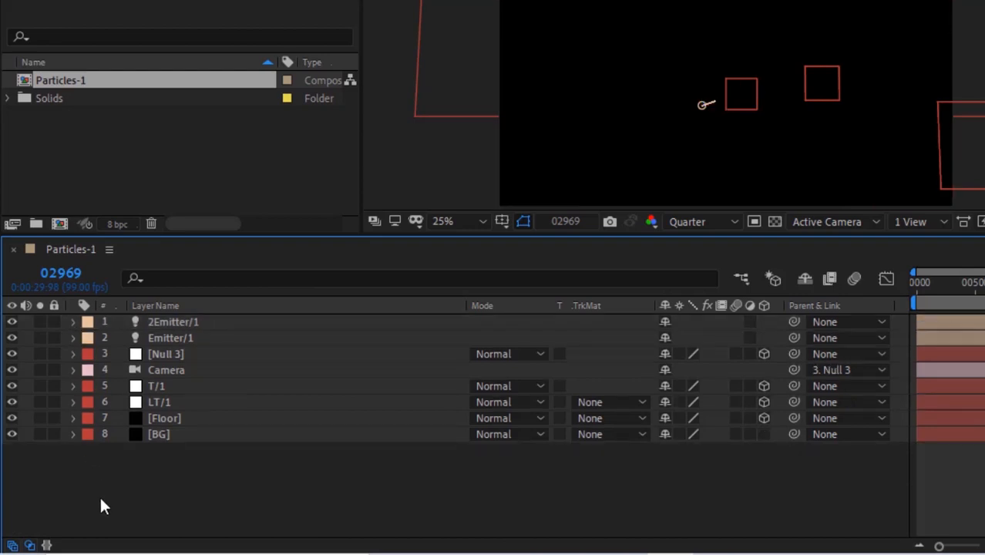
{"action": "right_click", "coordinate": [101, 505]}
{"action": "mouse_move", "coordinate": [198, 300]}
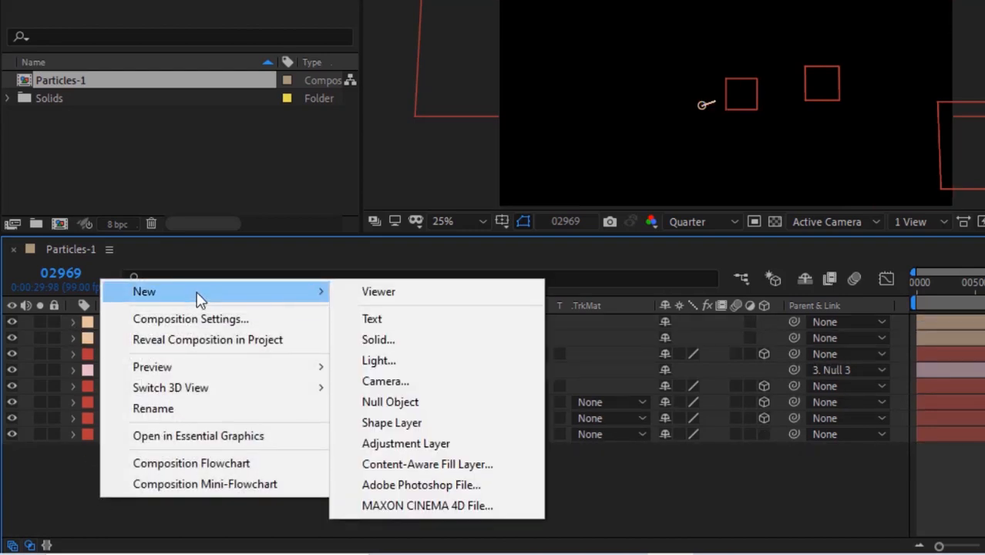
{"action": "left_click", "coordinate": [389, 402]}
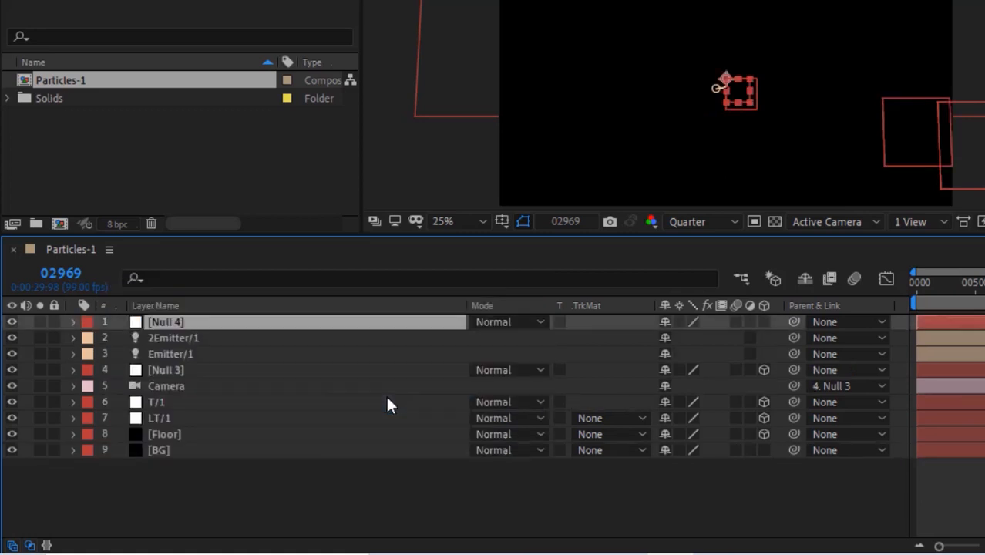
{"action": "key", "text": "Return"}
{"action": "type", "text": "Control"}
{"action": "key", "text": "Return"}
Find the Color Control expression control and apply it to the Control null.
{"action": "left_click", "coordinate": [854, 199]}
{"action": "type", "text": "color"}
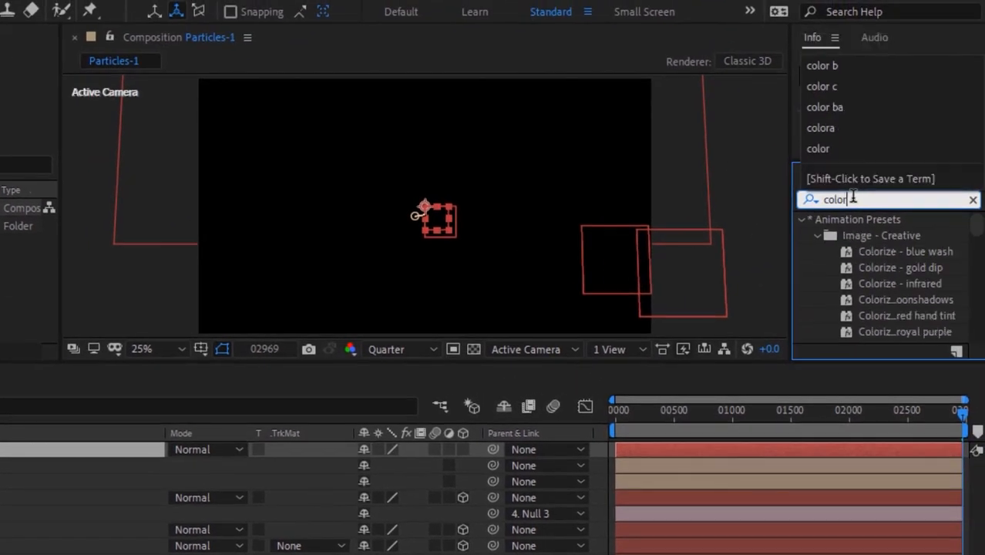
{"action": "type", "text": " con"}
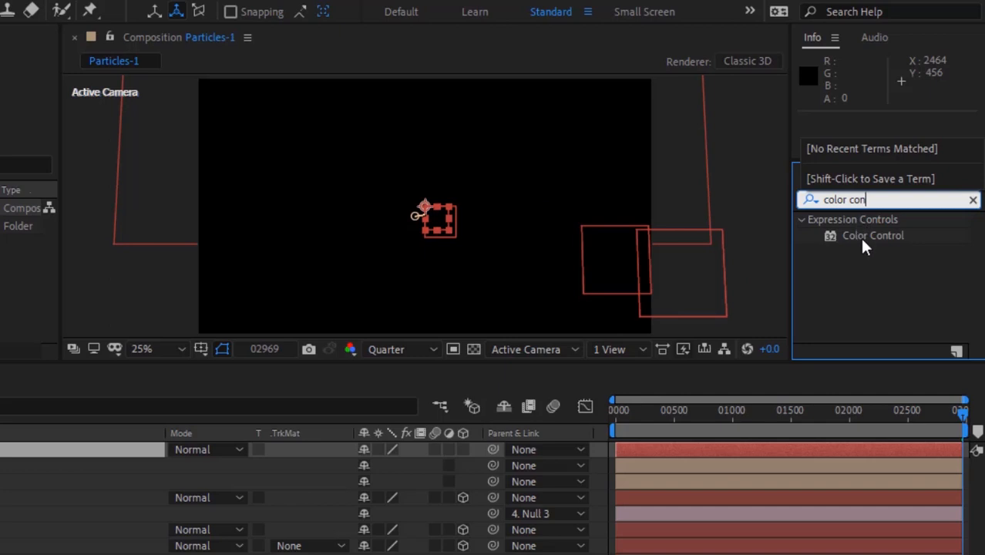
{"action": "left_click_drag", "start_coordinate": [864, 237], "coordinate": [694, 240]}
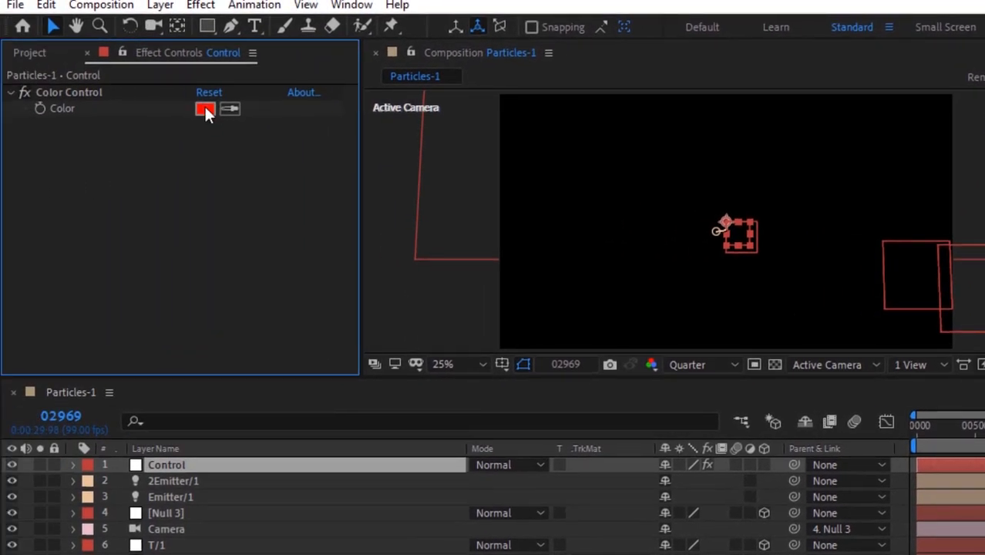
Set the Control null's Color Control to grey with 0% saturation and 50% brightness.
{"action": "left_click", "coordinate": [203, 106]}
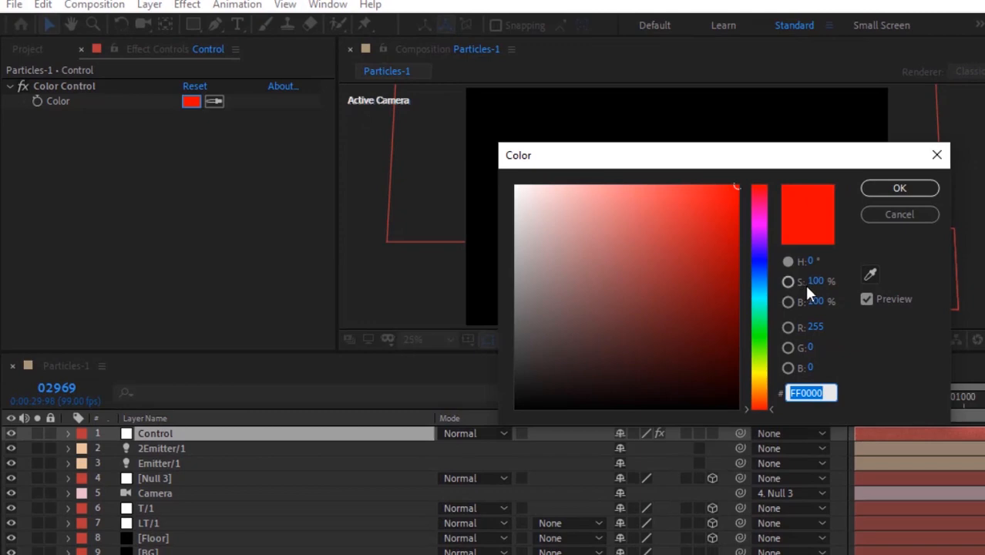
{"action": "left_click", "coordinate": [852, 294]}
{"action": "type", "text": "0"}
{"action": "key", "text": "Tab"}
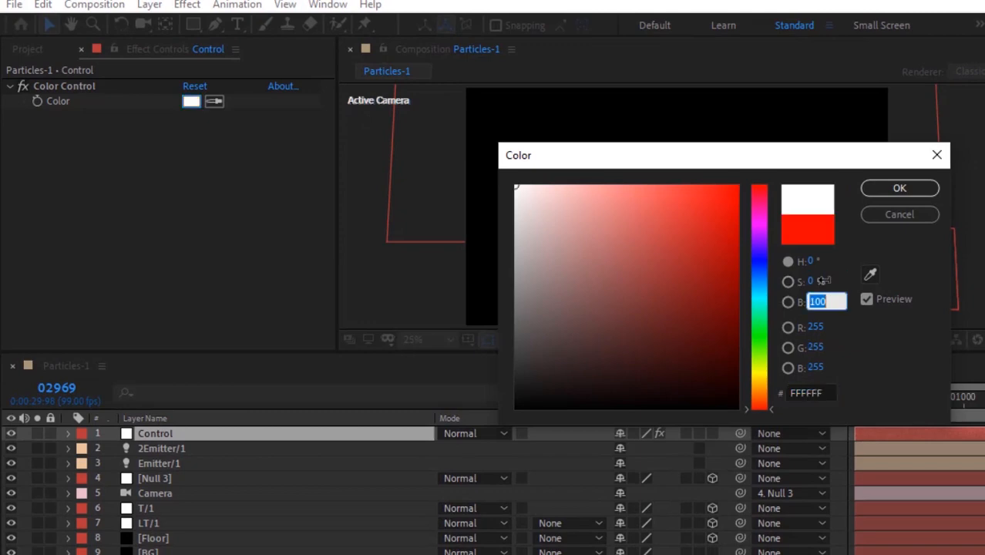
{"action": "type", "text": "50"}
{"action": "key", "text": "Return"}
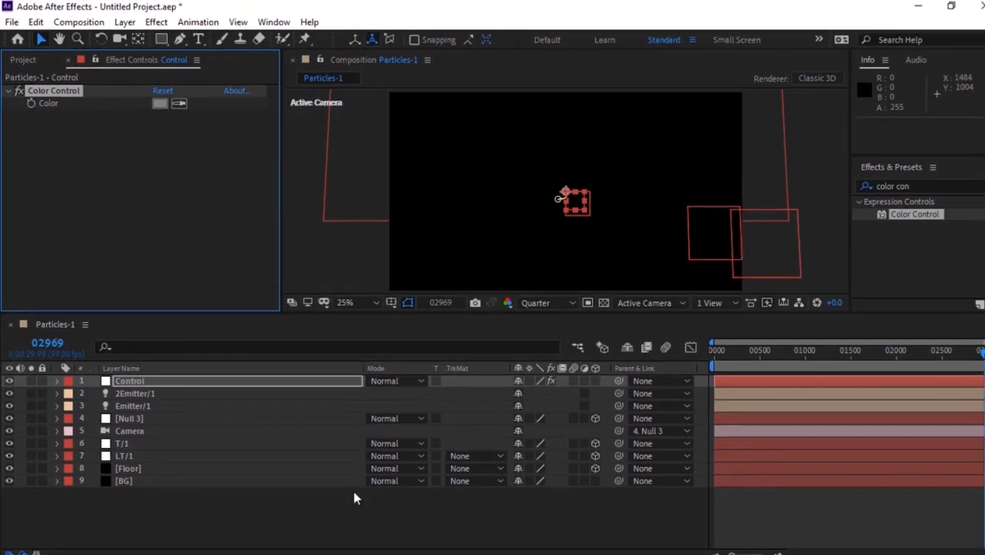
Create a black 1920 x 1080 px solid named Flares.
{"action": "left_click", "coordinate": [180, 545]}
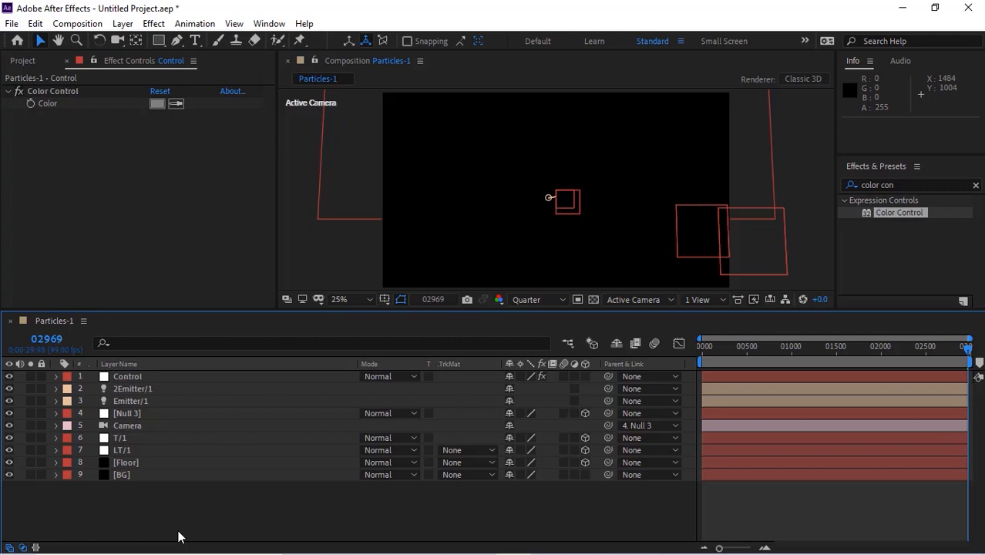
{"action": "right_click", "coordinate": [150, 523]}
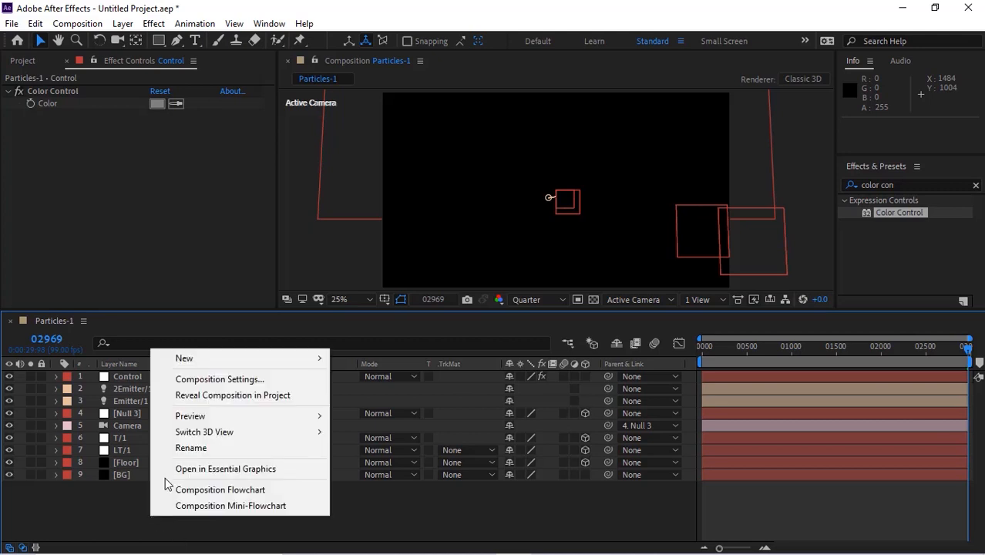
{"action": "mouse_move", "coordinate": [231, 359]}
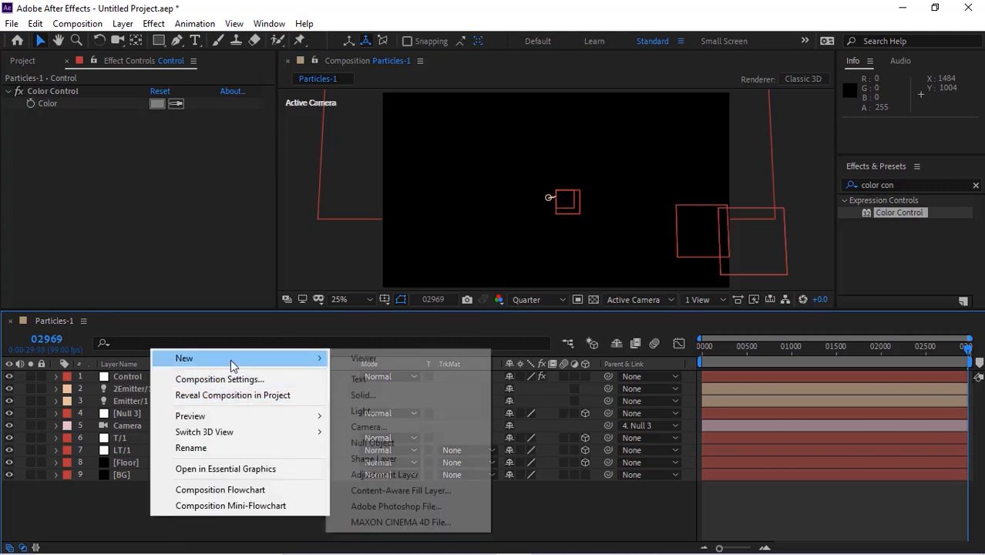
{"action": "left_click", "coordinate": [371, 396]}
{"action": "type", "text": "Flares"}
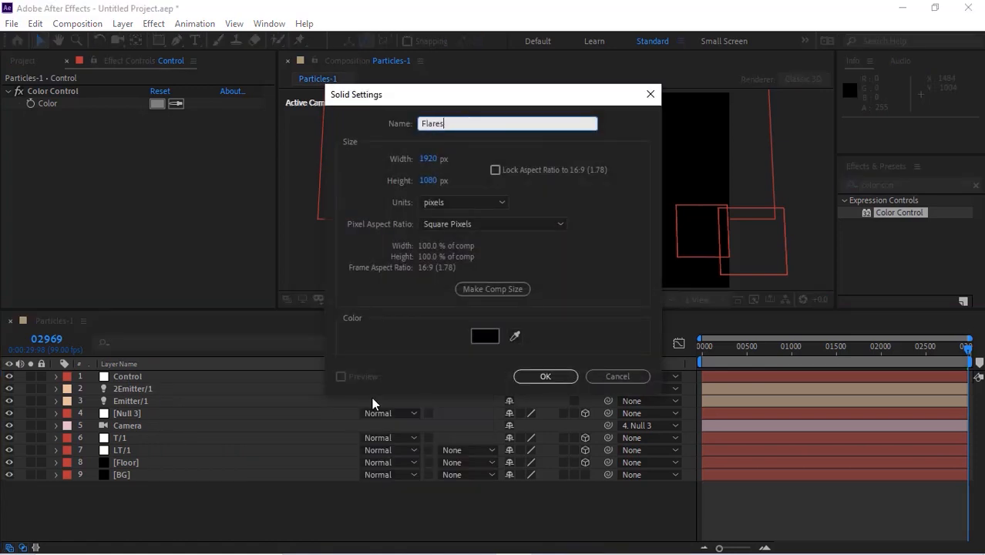
{"action": "key", "text": "Return"}
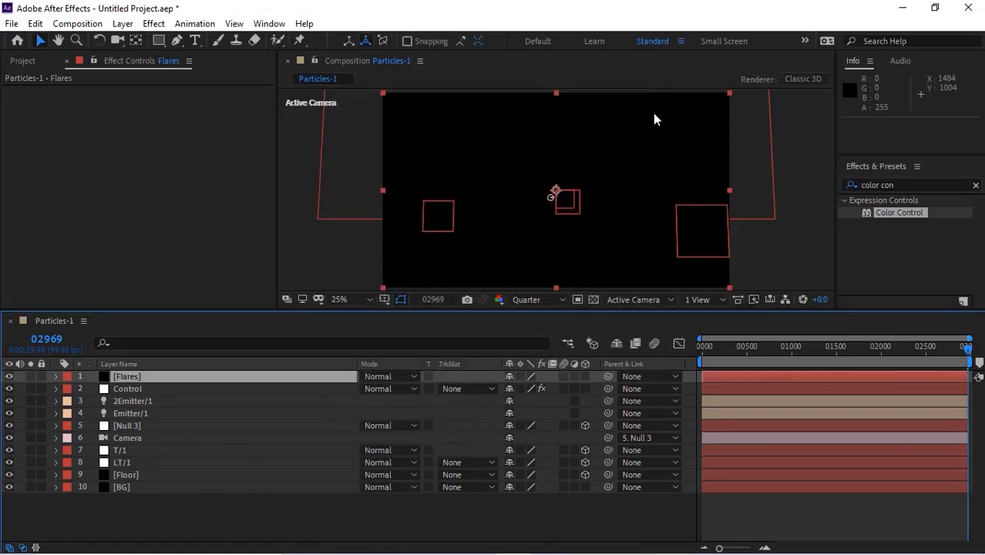
Find the Optical Flares effect and apply it to the Flares solid.
{"action": "left_click", "coordinate": [903, 183]}
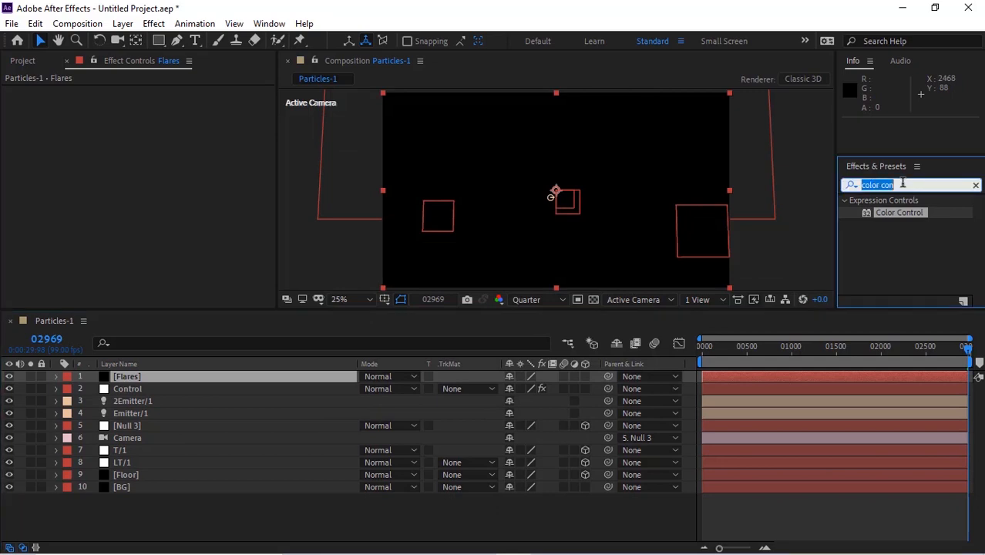
{"action": "type", "text": "optica"}
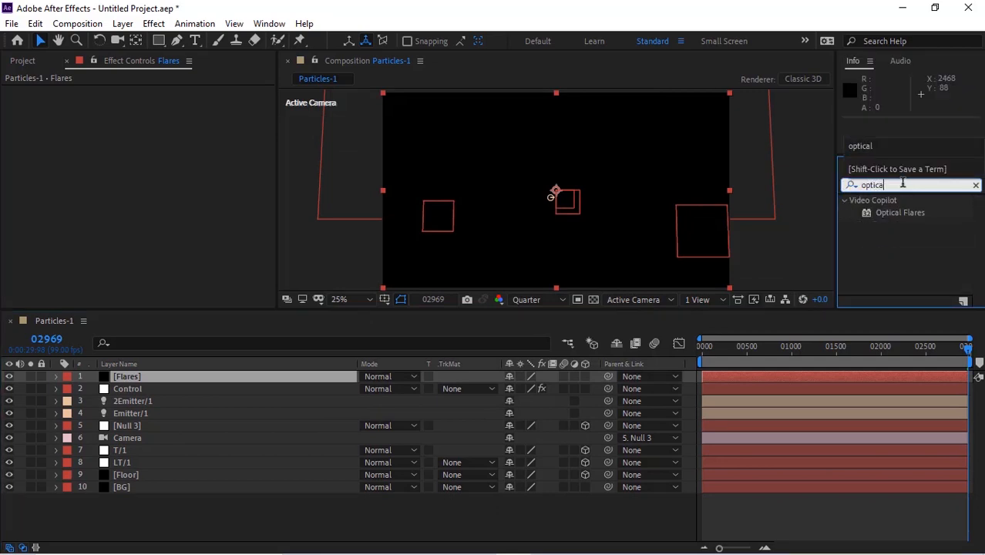
{"action": "double_click", "coordinate": [905, 210]}
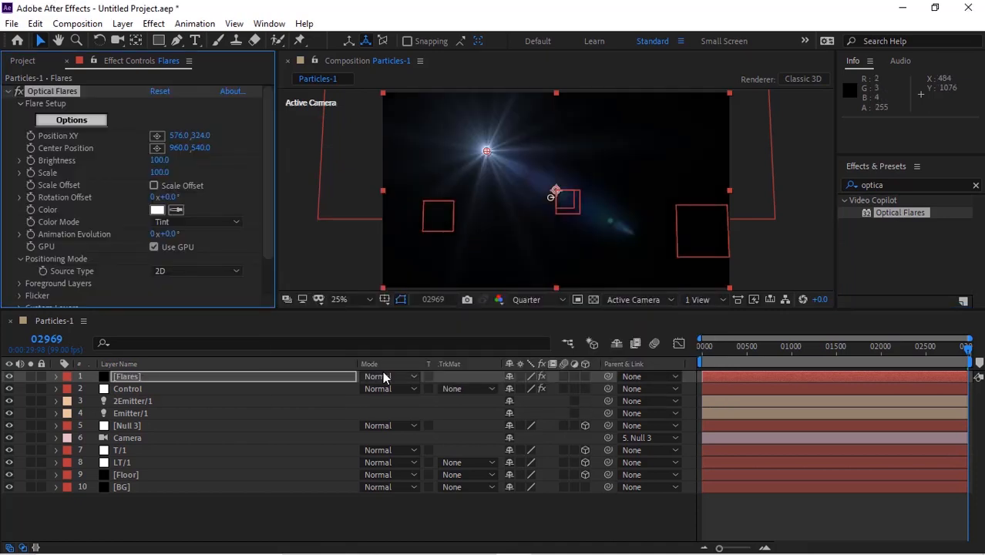
Set the Flares layer's blending mode to Screen and hide the layer.
{"action": "left_click", "coordinate": [383, 376]}
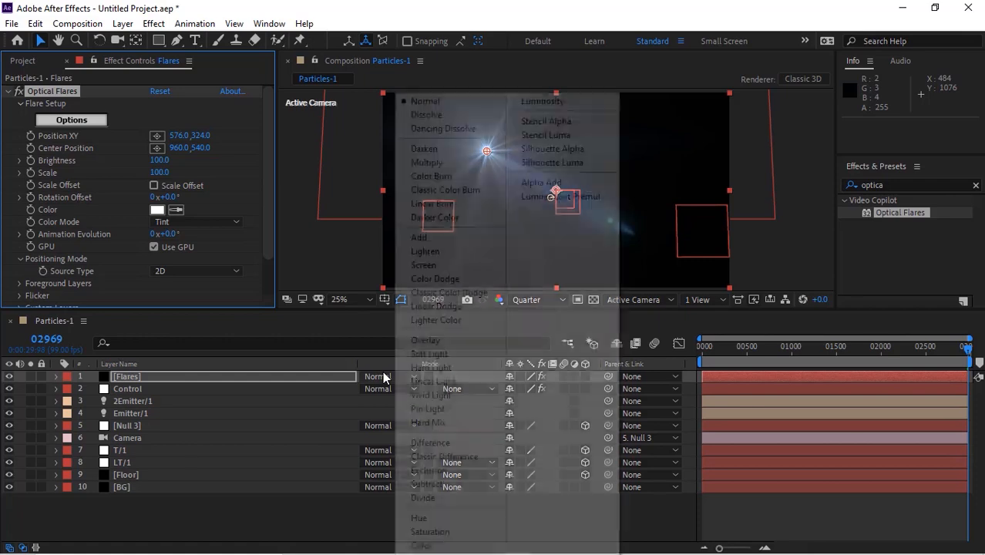
{"action": "left_click", "coordinate": [435, 269]}
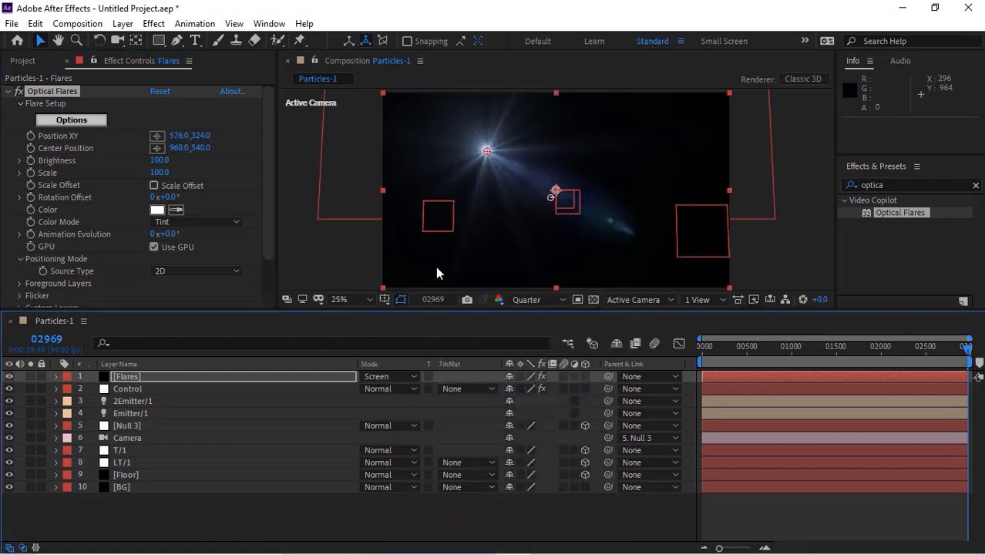
{"action": "left_click", "coordinate": [9, 376]}
Create a black 1920 x 1080 px solid named P-1/1 and place it between the LT/1 and Floor layers.
{"action": "left_click", "coordinate": [140, 501]}
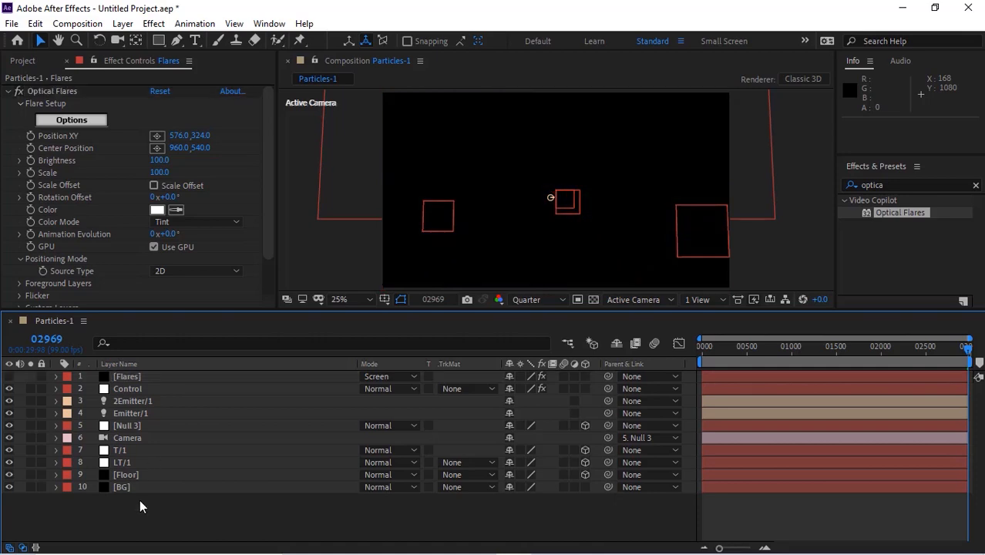
{"action": "right_click", "coordinate": [140, 500]}
{"action": "mouse_move", "coordinate": [266, 348]}
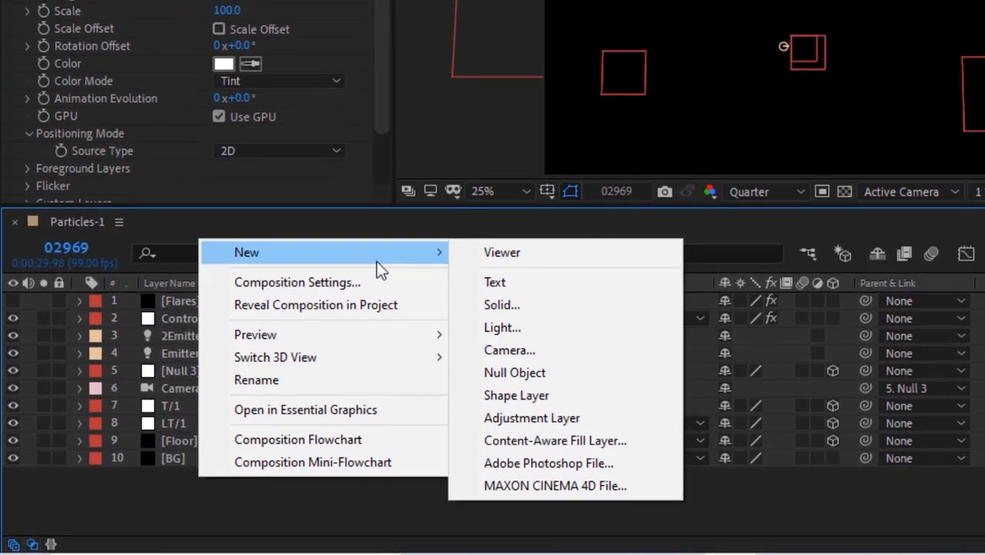
{"action": "left_click", "coordinate": [510, 303]}
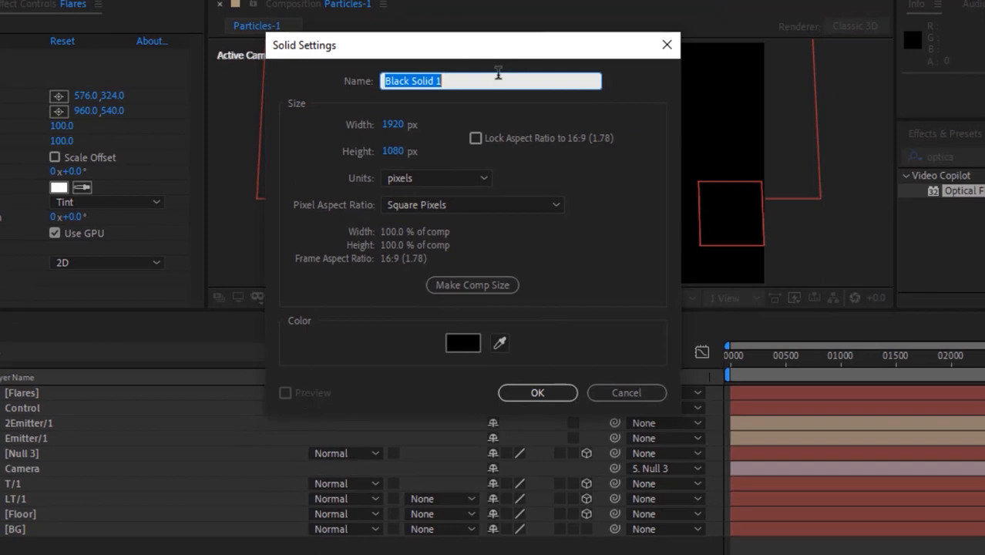
{"action": "type", "text": "Ps1/"}
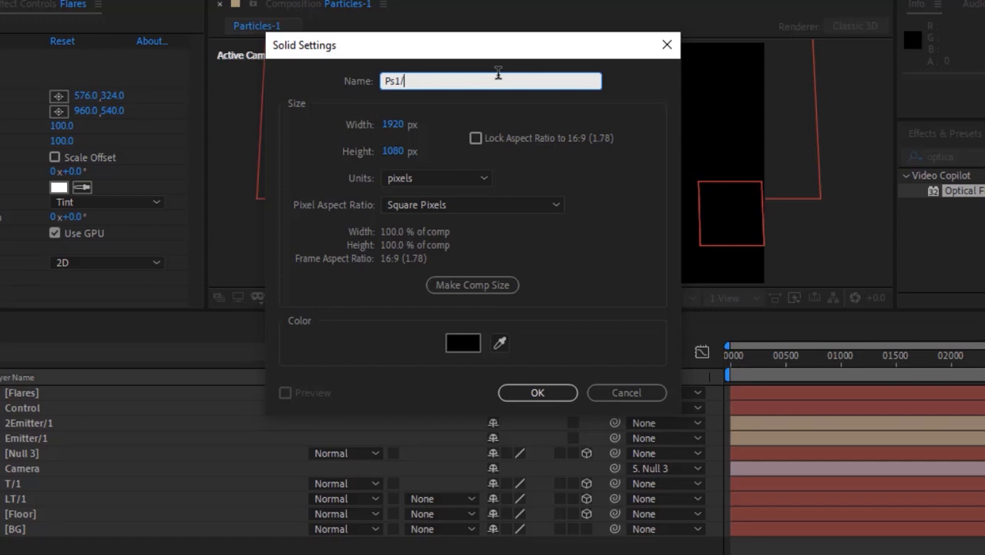
{"action": "key", "text": "BackSpace"}
{"action": "key", "text": "BackSpace"}
{"action": "key", "text": "BackSpace"}
{"action": "type", "text": "-1/1"}
{"action": "key", "text": "Return"}
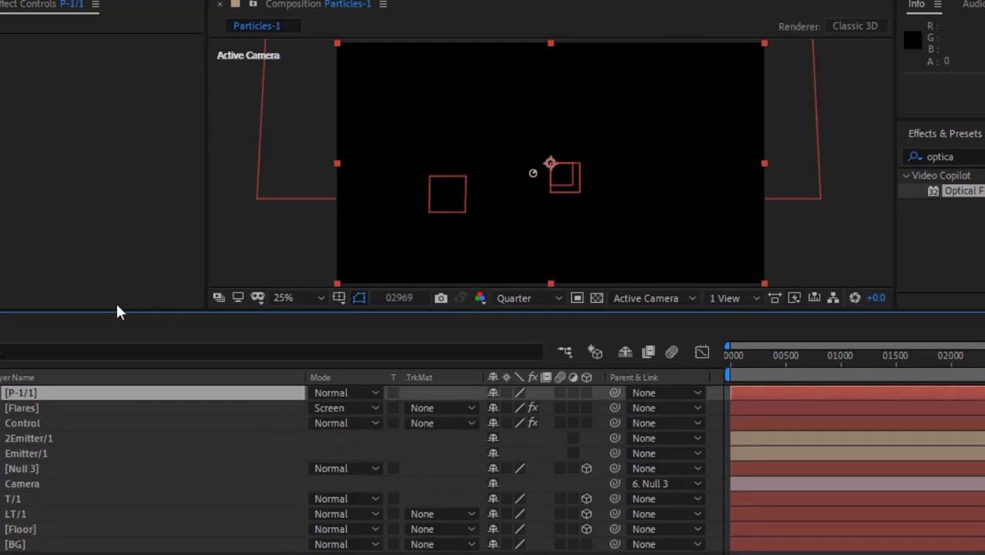
{"action": "left_click_drag", "start_coordinate": [54, 392], "coordinate": [52, 519]}
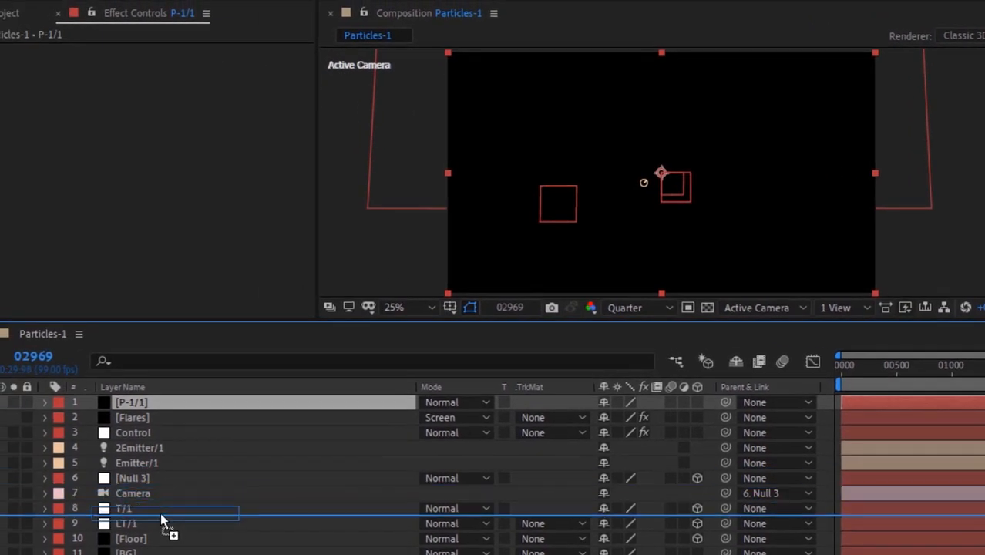
{"action": "left_click_drag", "start_coordinate": [161, 529], "coordinate": [157, 539]}
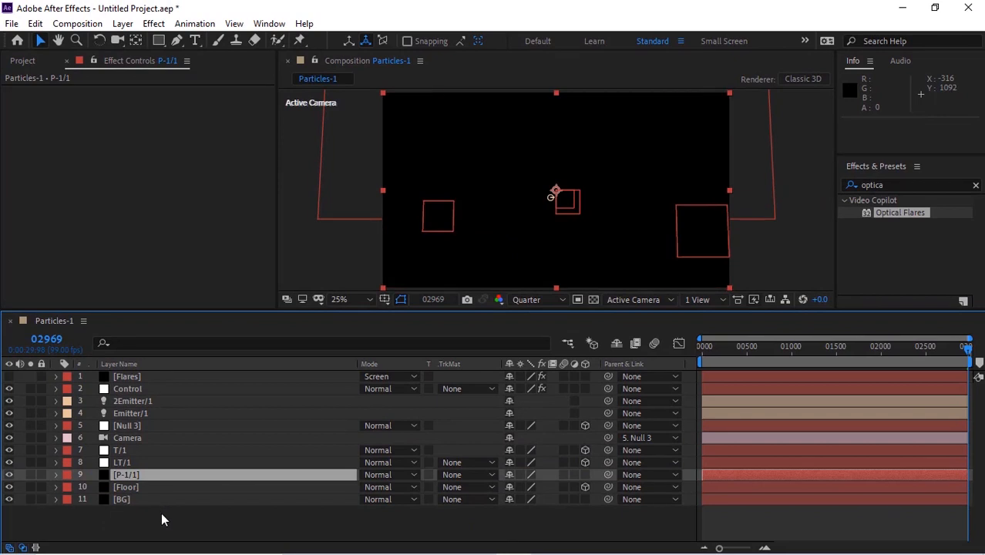
Apply the Trapcode Particular effect to the P-1/1 solid.
{"action": "right_click", "coordinate": [92, 175]}
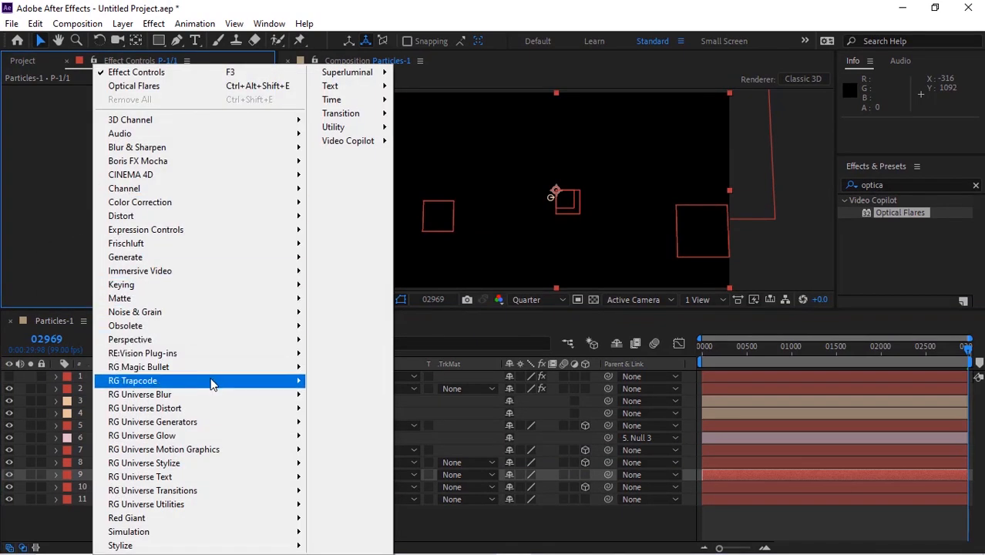
{"action": "mouse_move", "coordinate": [245, 383]}
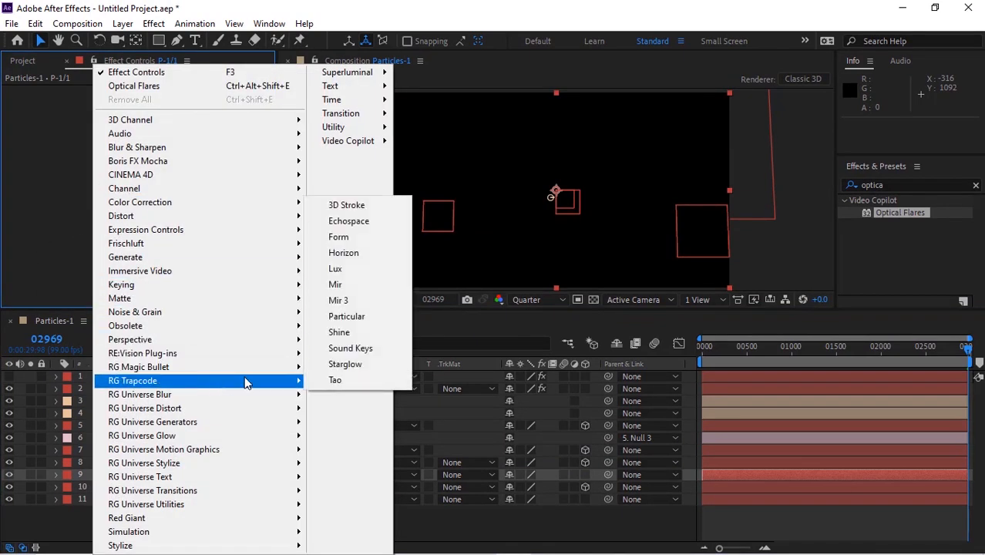
{"action": "left_click", "coordinate": [363, 318]}
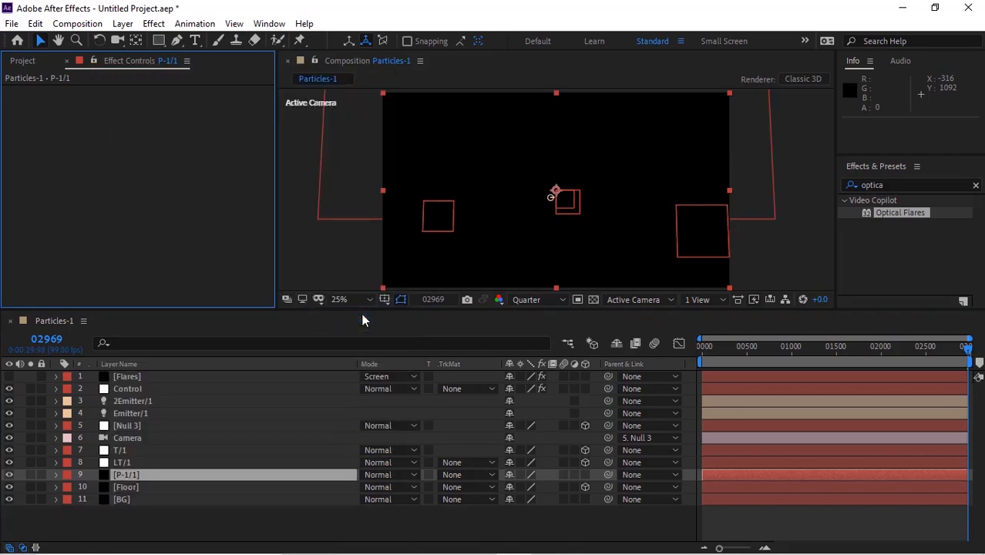
Move the current time to frame 1000.
{"action": "left_click", "coordinate": [790, 352]}
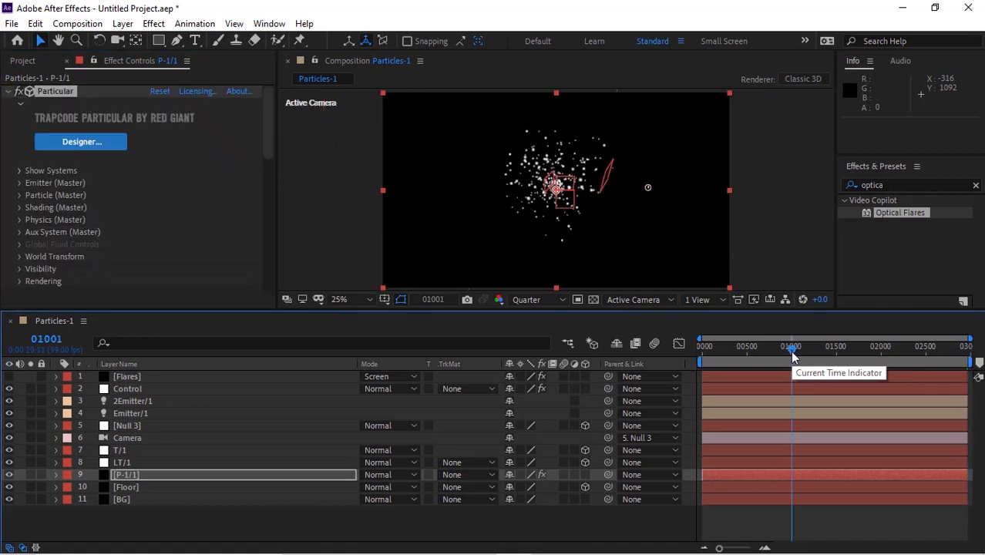
{"action": "left_click", "coordinate": [49, 342]}
{"action": "type", "text": "1000"}
{"action": "key", "text": "Return"}
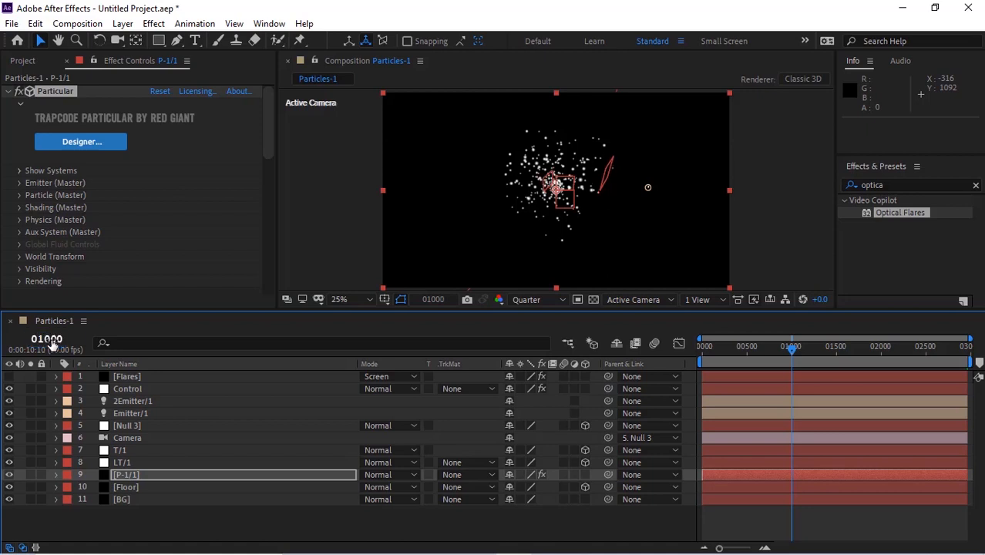
Set the Particular emitter to 400 particles/sec, Light(s) emitter type and Directional direction.
{"action": "left_click", "coordinate": [21, 185]}
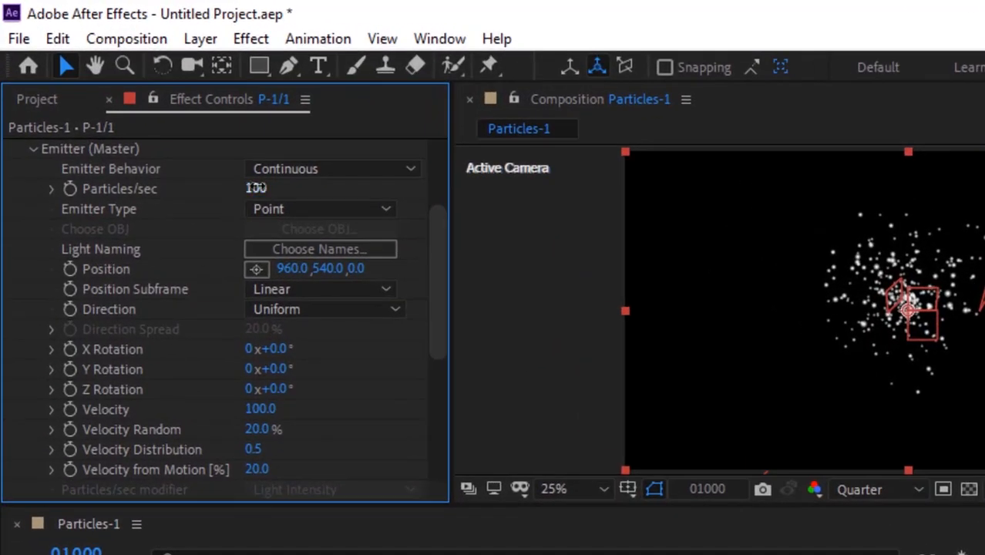
{"action": "left_click", "coordinate": [256, 188]}
{"action": "type", "text": "400"}
{"action": "key", "text": "Return"}
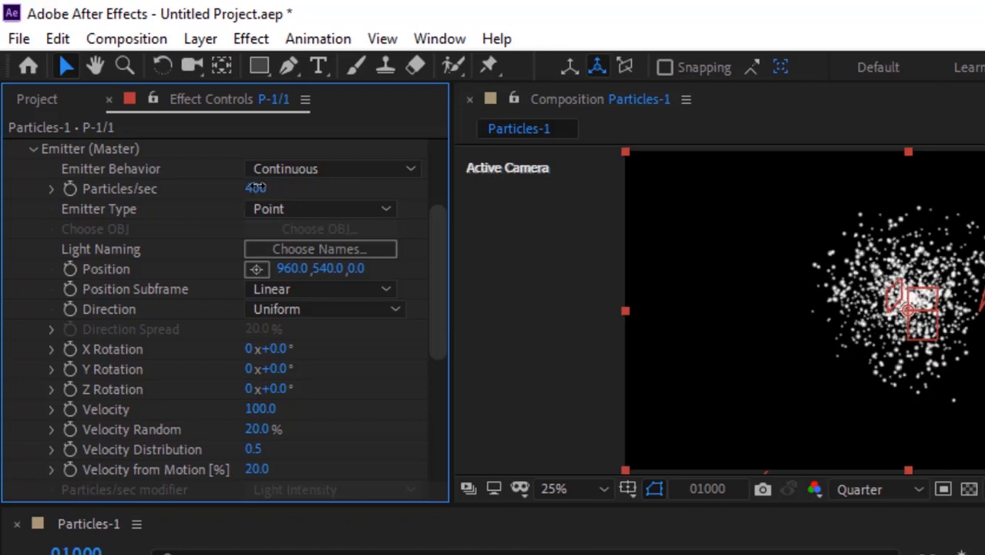
{"action": "left_click", "coordinate": [289, 208]}
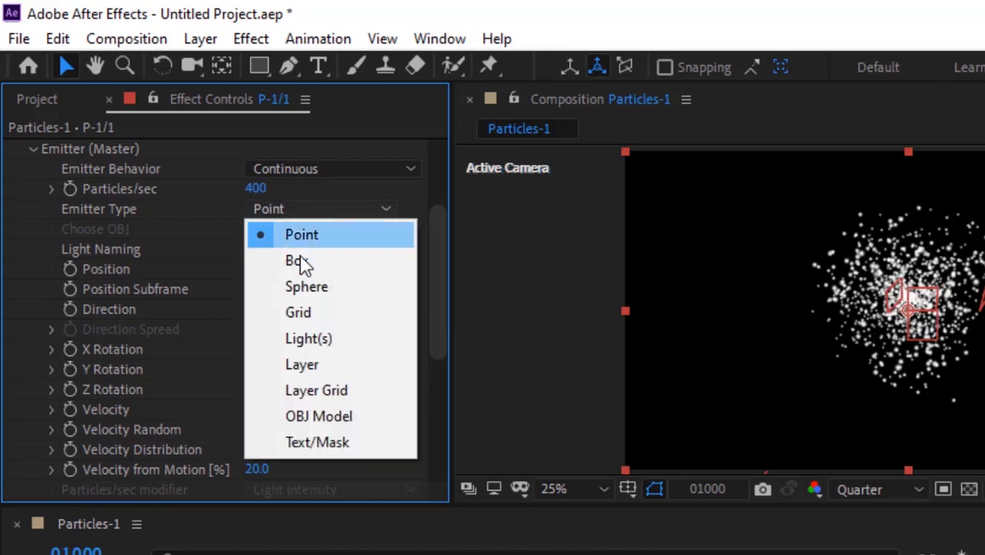
{"action": "left_click", "coordinate": [315, 334]}
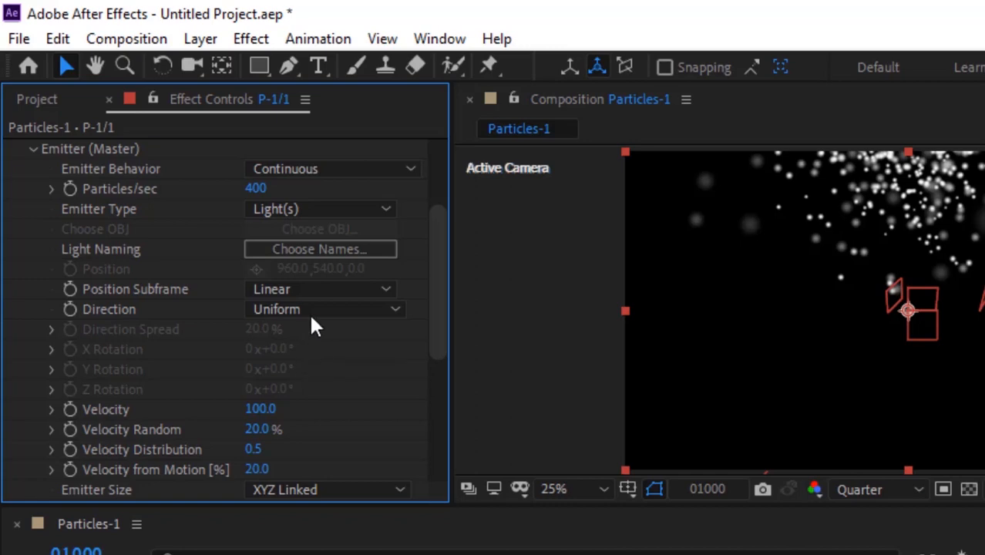
{"action": "left_click", "coordinate": [309, 313]}
{"action": "left_click", "coordinate": [319, 358]}
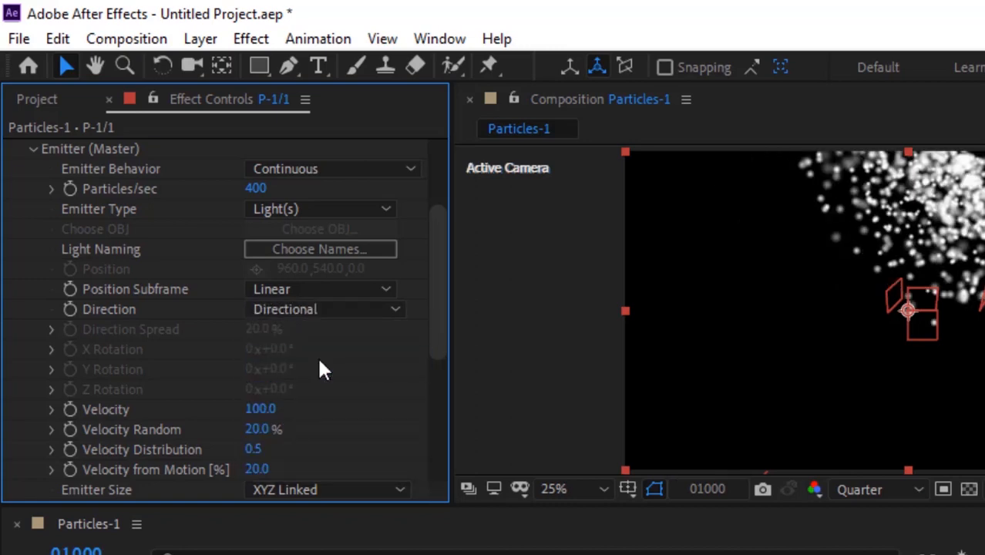
Start an expression on the emitter's Velocity with P=thisComp.layer('Emitter/1').
{"action": "left_click", "coordinate": [68, 408], "text": "alt"}
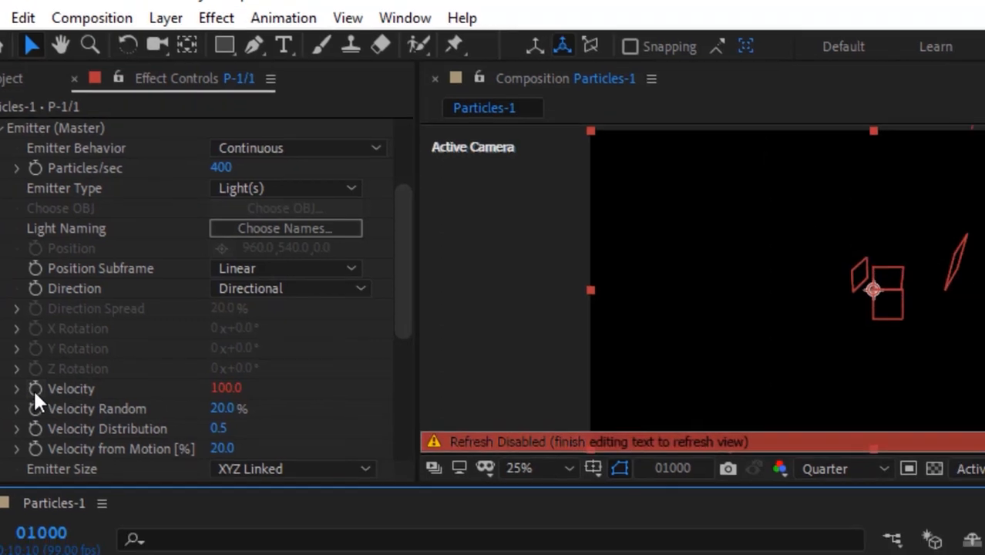
{"action": "type", "text": "P="}
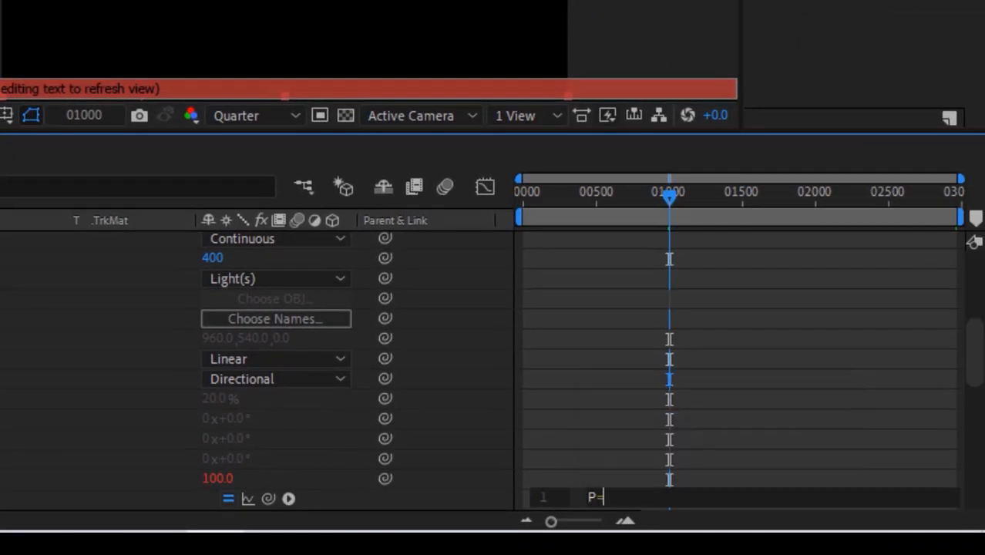
{"action": "type", "text": "thiscomp."}
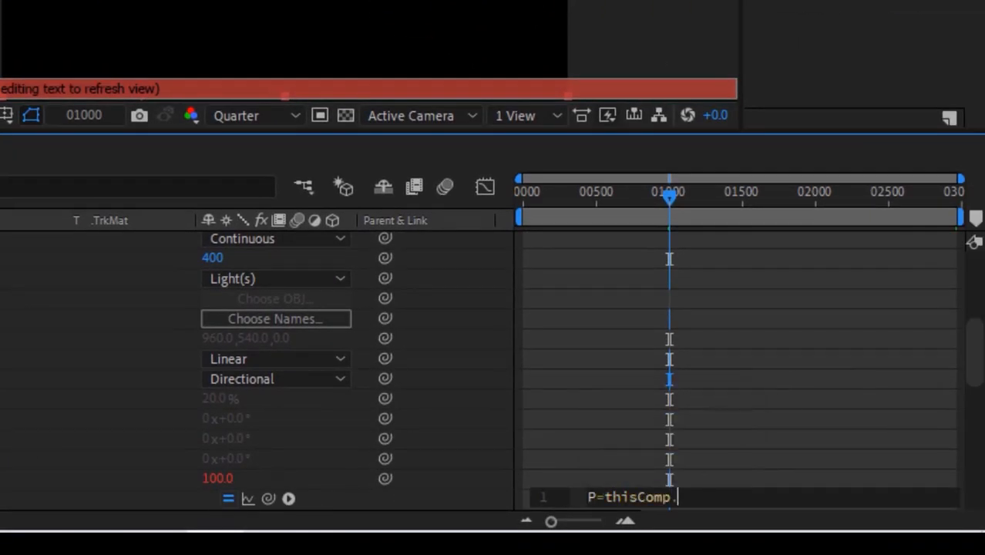
{"action": "type", "text": "layer('em"}
{"action": "key", "text": "Return"}
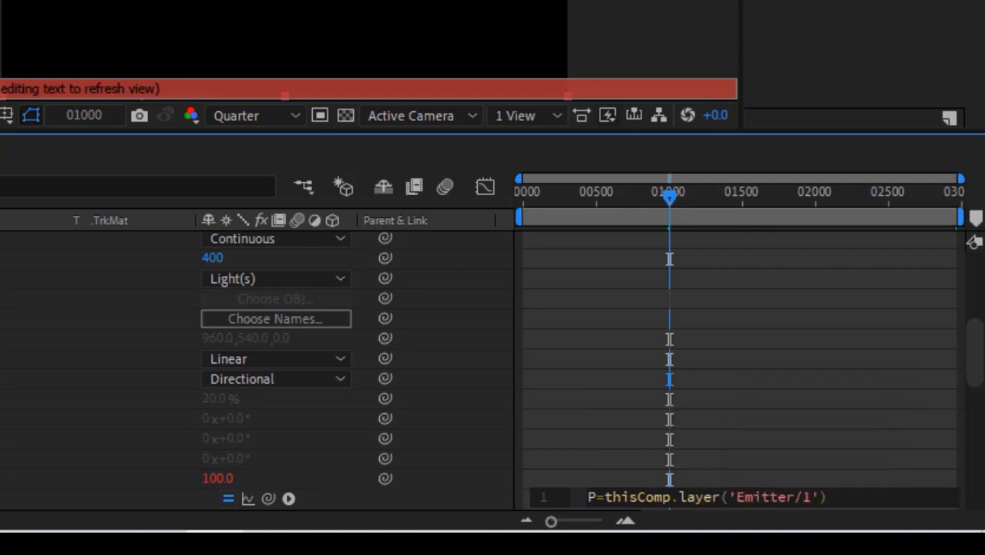
Complete the P line of the Velocity expression with .transform.position;.
{"action": "key", "text": "Right"}
{"action": "key", "text": "Right"}
{"action": "type", "text": ".tran"}
{"action": "key", "text": "Return"}
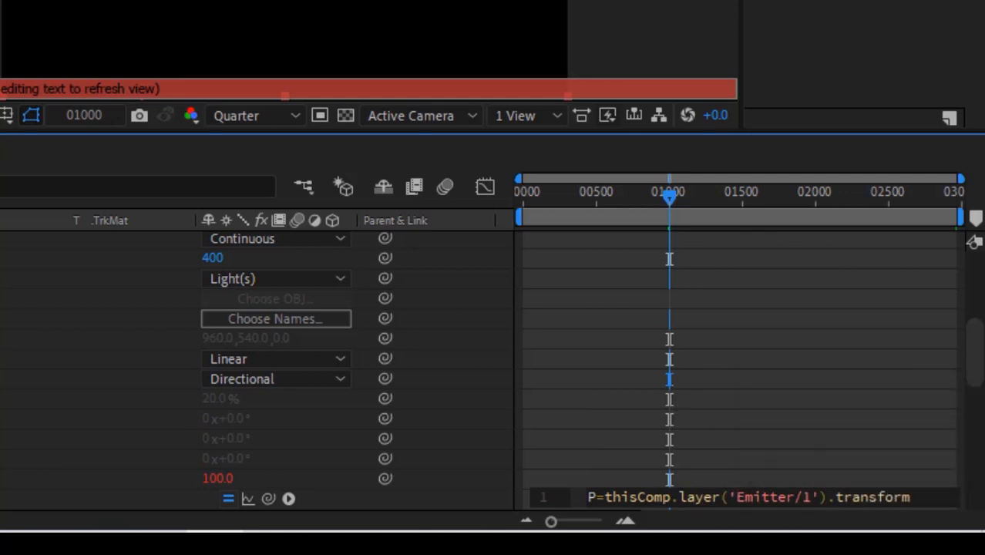
{"action": "type", "text": ".po"}
{"action": "key", "text": "Down"}
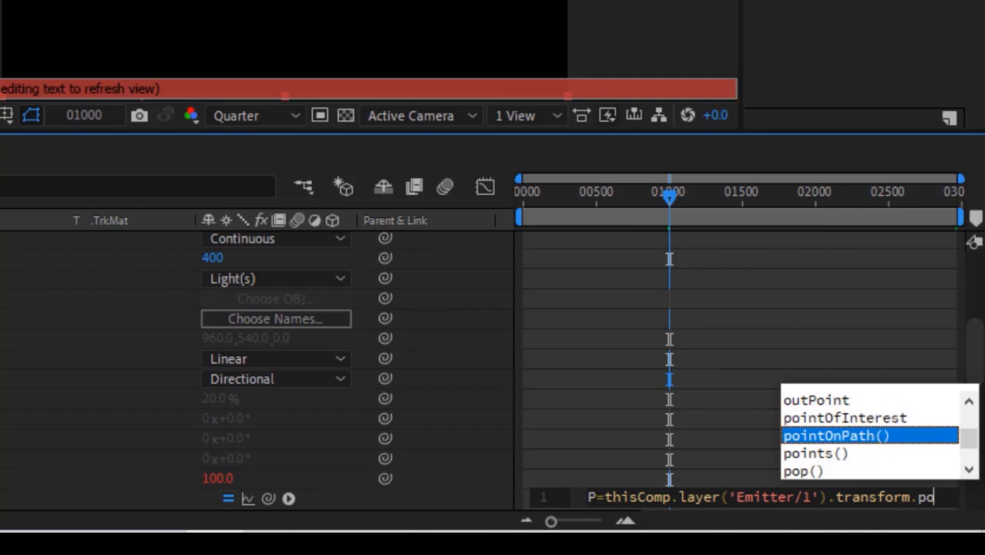
{"action": "key", "text": "Up"}
{"action": "key", "text": "Down"}
{"action": "key", "text": "Down"}
{"action": "key", "text": "Down"}
{"action": "key", "text": "Down"}
{"action": "key", "text": "Return"}
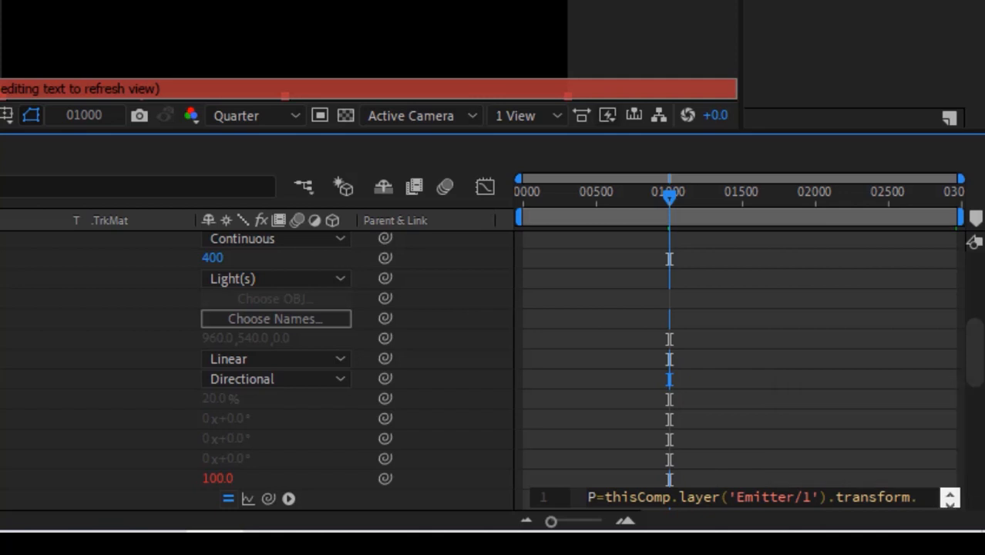
{"action": "type", "text": ";"}
Begin a second line in the Velocity expression with T=thisComp.layer("Emitter/1").
{"action": "left_click_drag", "start_coordinate": [974, 327], "coordinate": [974, 362]}
{"action": "left_click", "coordinate": [867, 356]}
{"action": "key", "text": "End"}
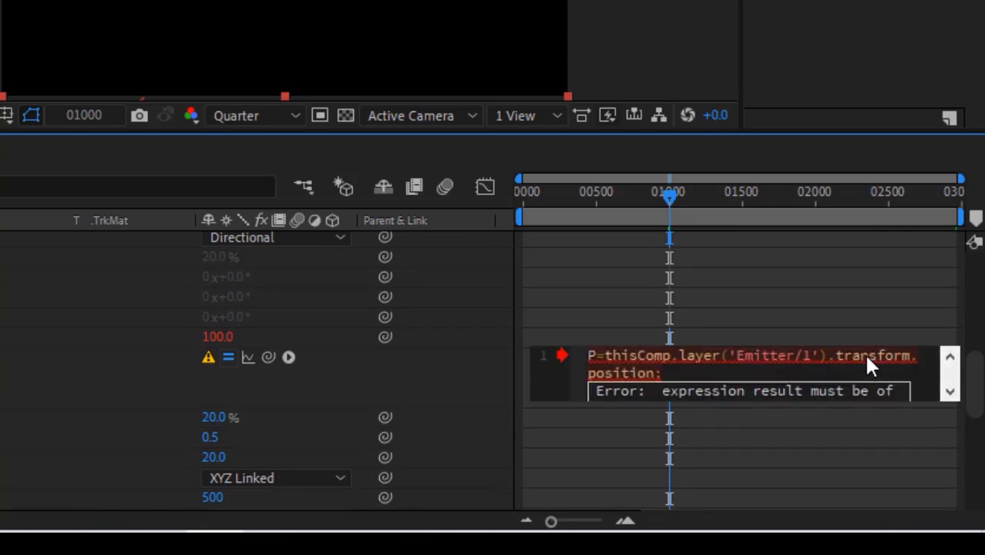
{"action": "key", "text": "Return"}
{"action": "type", "text": "T=this"}
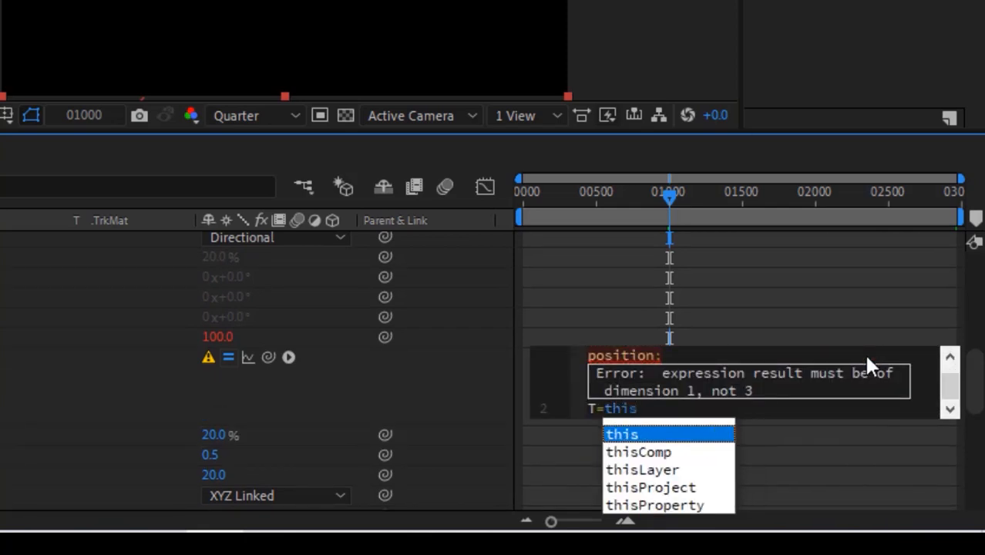
{"action": "key", "text": "Down"}
{"action": "key", "text": "Return"}
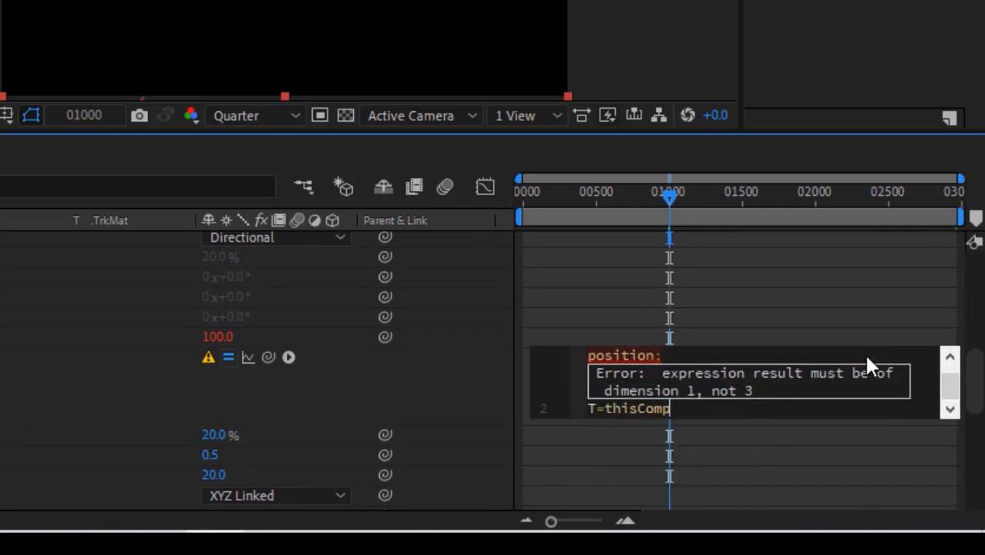
{"action": "type", "text": ".lay"}
{"action": "key", "text": "Return"}
{"action": "type", "text": "\"Em"}
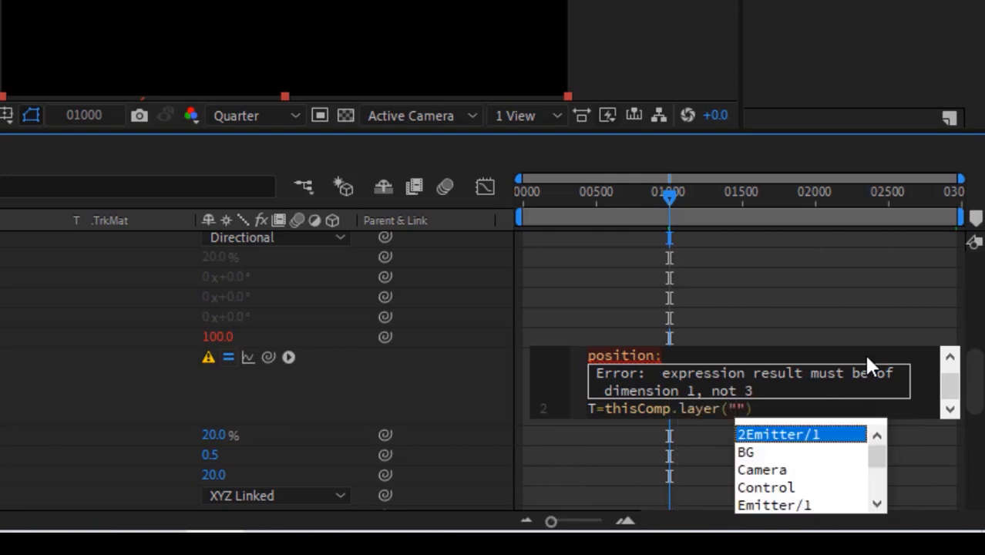
{"action": "key", "text": "Return"}
{"action": "key", "text": "Right"}
{"action": "key", "text": "Right"}
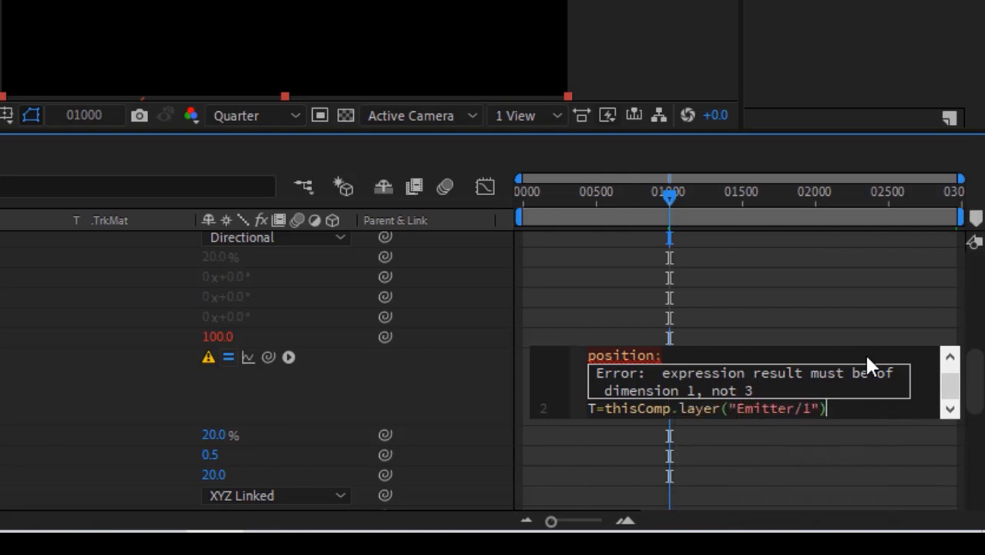
Complete the T line of the Velocity expression with .transform.pointOfInterest;.
{"action": "type", "text": ".tran"}
{"action": "key", "text": "Return"}
{"action": "type", "text": ".poin"}
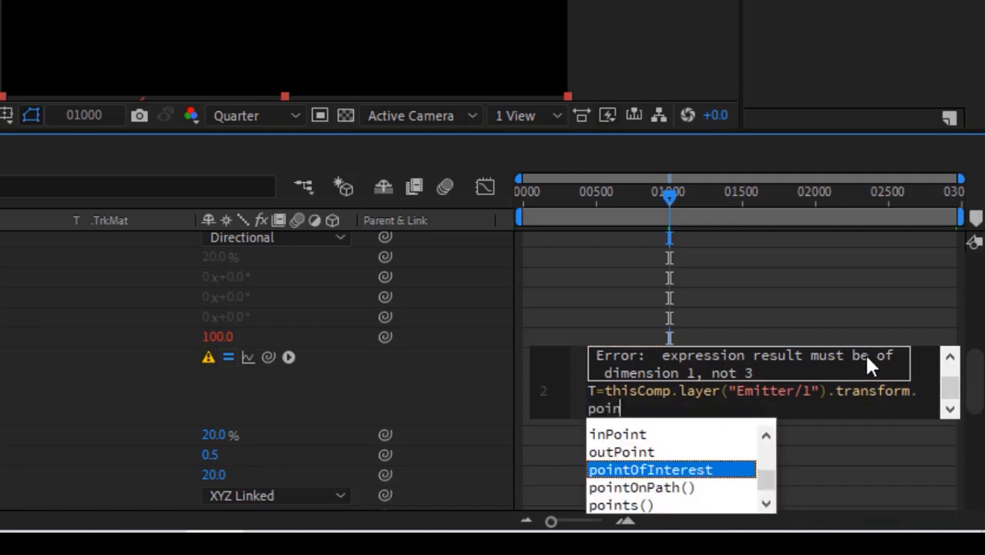
{"action": "key", "text": "Return"}
{"action": "type", "text": ";"}
{"action": "key", "text": "Return"}
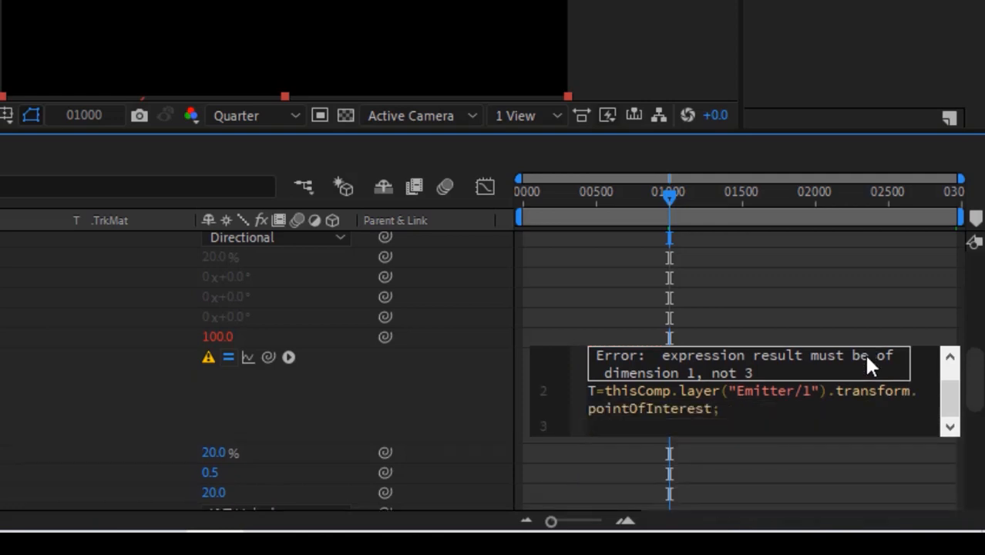
Finish the Velocity expression with length(P,T) as its last line and apply it.
{"action": "type", "text": "Le"}
{"action": "key", "text": "Down"}
{"action": "key", "text": "Return"}
{"action": "type", "text": "P,t"}
{"action": "key", "text": "BackSpace"}
{"action": "type", "text": "T"}
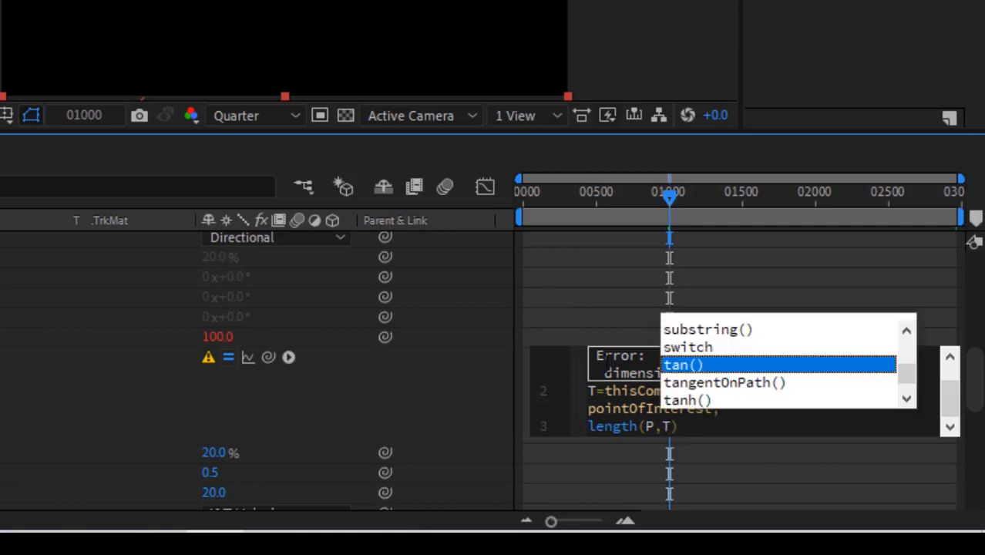
{"action": "left_click", "coordinate": [392, 402]}
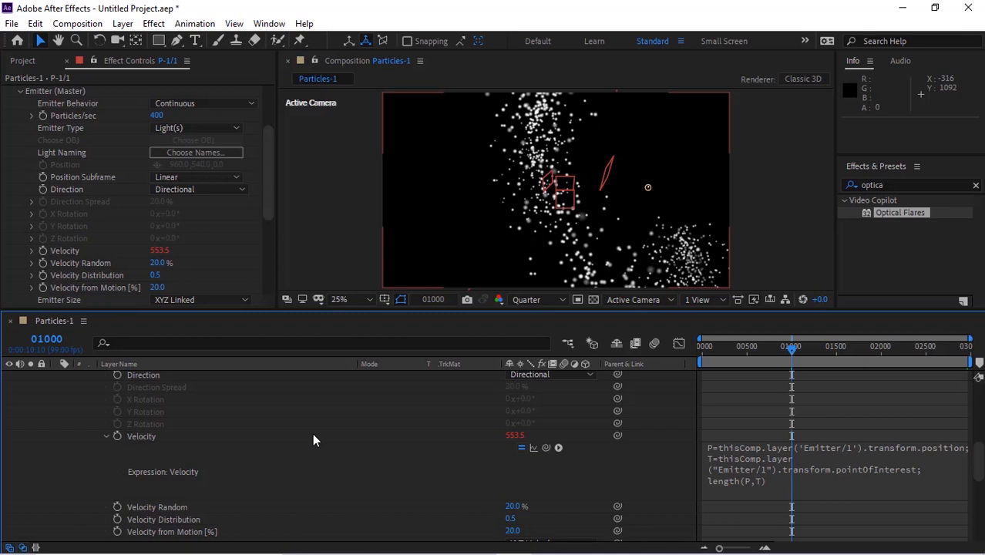
Set the emitter's Velocity Random and Velocity from Motion to 0.
{"action": "left_click", "coordinate": [157, 263]}
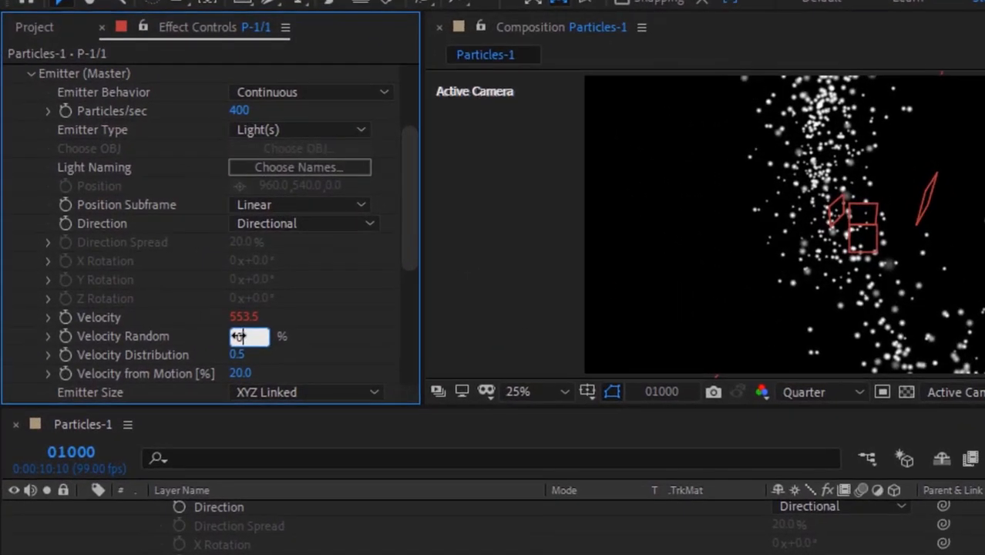
{"action": "type", "text": "0"}
{"action": "key", "text": "Tab"}
{"action": "key", "text": "Tab"}
{"action": "type", "text": "0"}
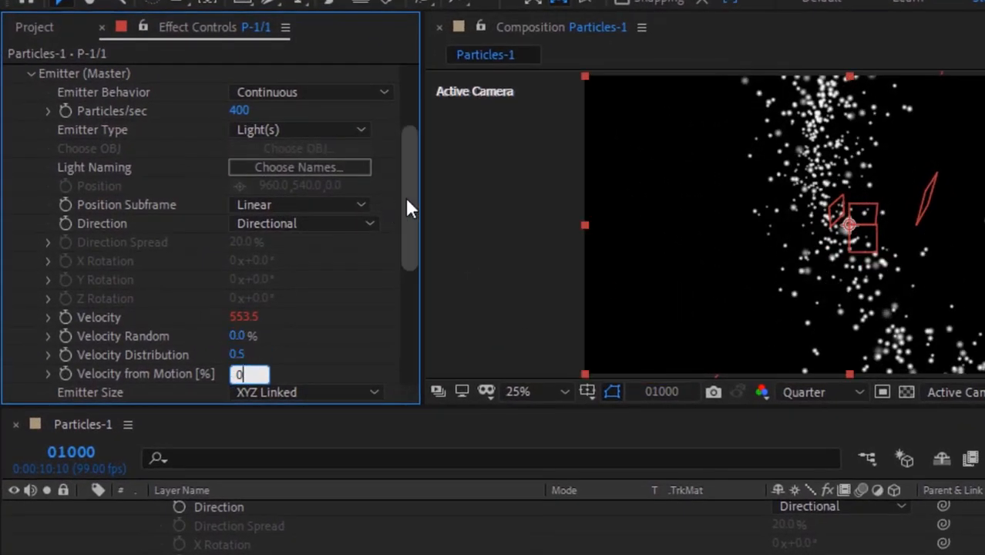
Set the emitter's Emitter Size XYZ to 0.
{"action": "scroll", "coordinate": [409, 242], "scroll_direction": "down", "scroll_amount": 3}
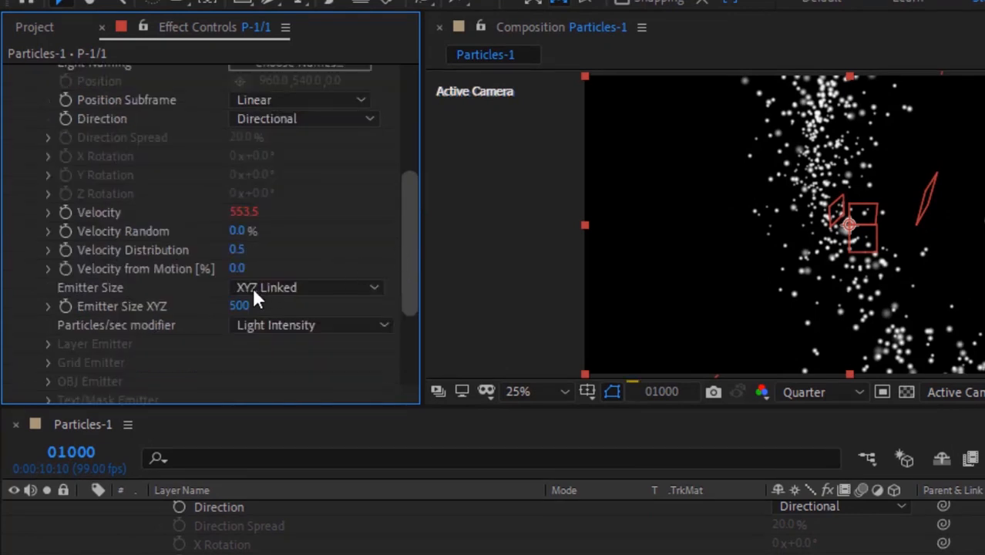
{"action": "left_click", "coordinate": [237, 307]}
{"action": "key", "text": "BackSpace"}
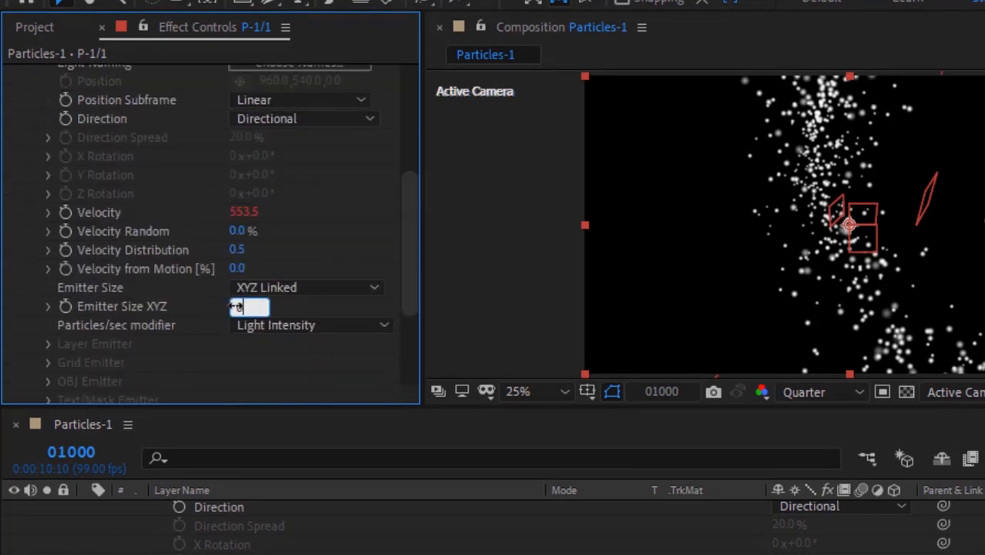
{"action": "key", "text": "Return"}
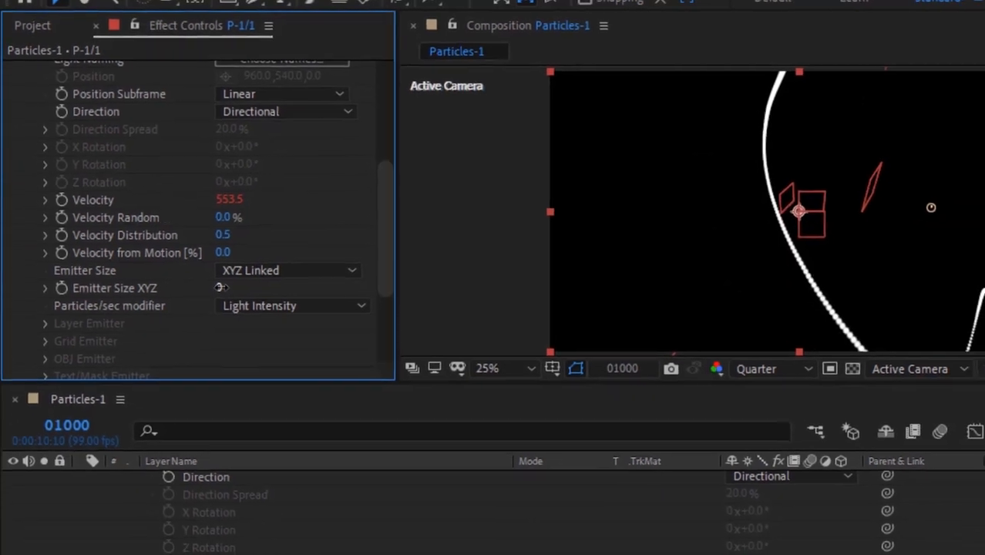
Collapse the Emitter settings and set the particle Life to 1 second in the Particle (Master) settings.
{"action": "left_click_drag", "start_coordinate": [409, 237], "coordinate": [410, 220]}
{"action": "left_click_drag", "start_coordinate": [345, 192], "coordinate": [344, 112]}
{"action": "left_click", "coordinate": [25, 163]}
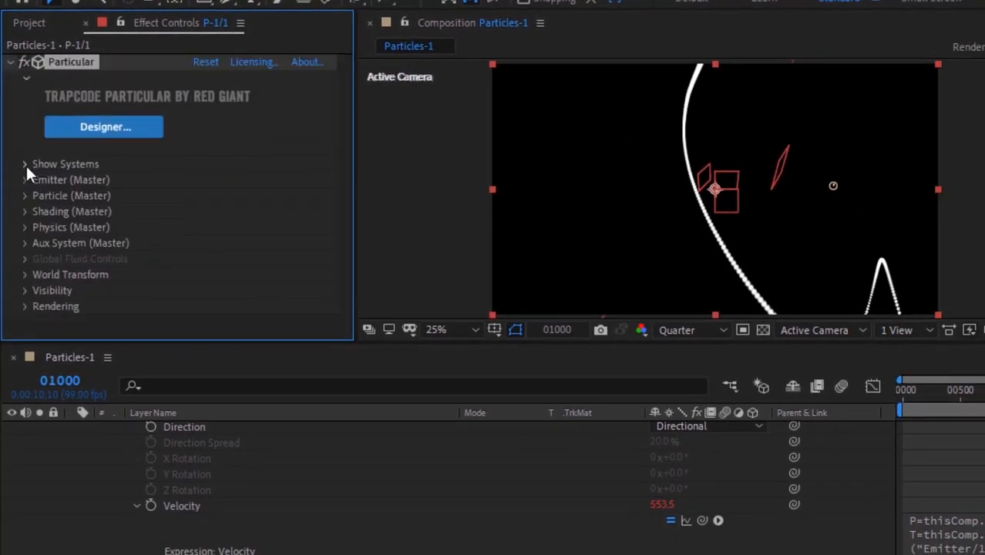
{"action": "left_click", "coordinate": [25, 195]}
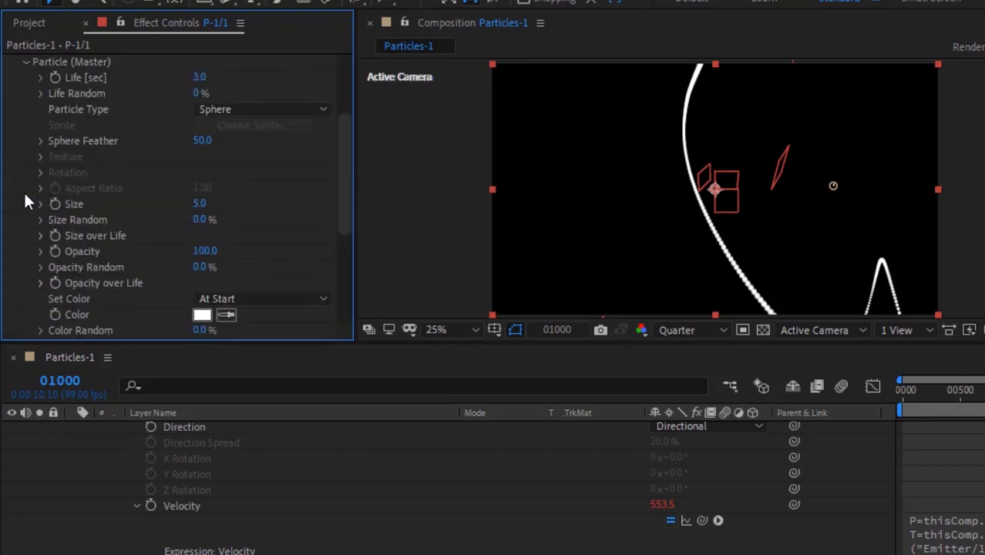
{"action": "left_click", "coordinate": [201, 78]}
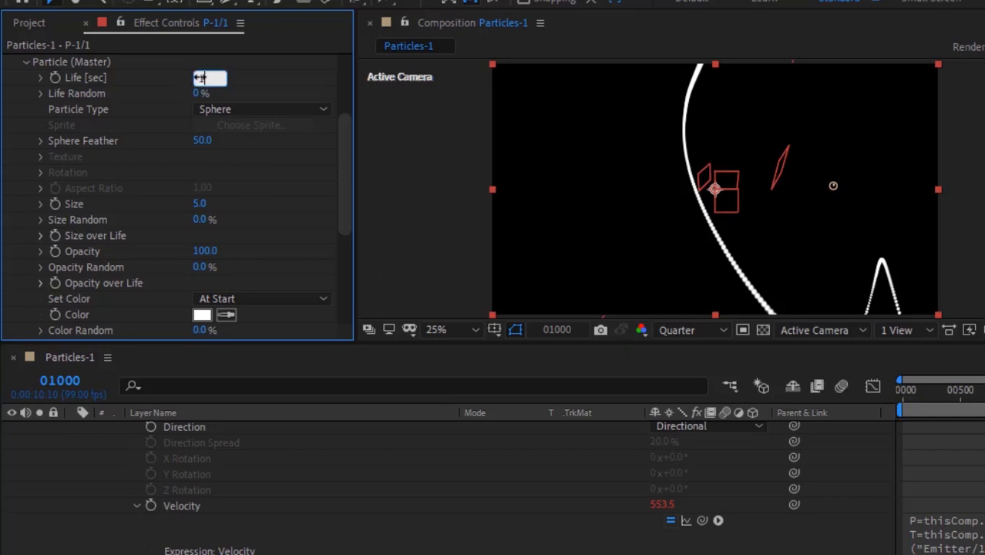
{"action": "key", "text": "Return"}
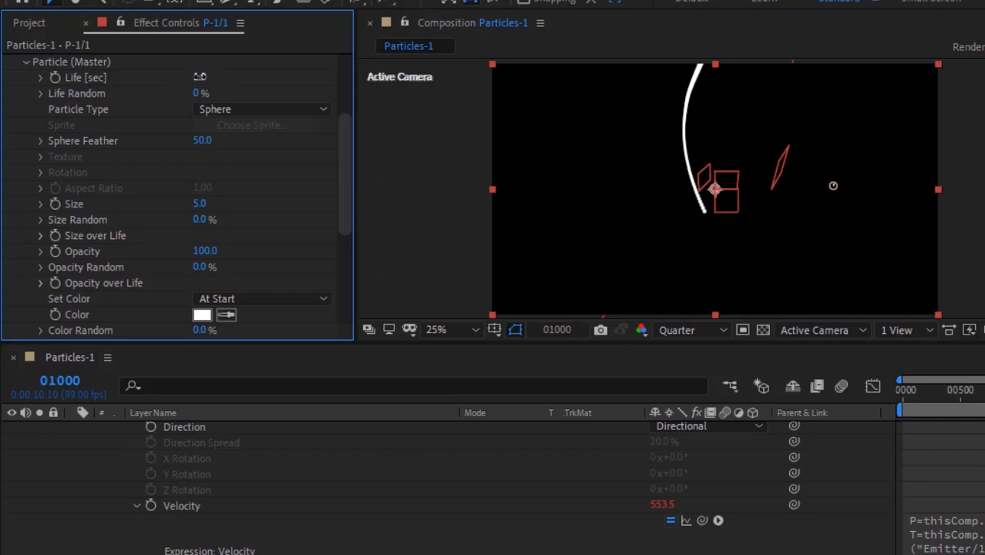
Set the particle Size to 2 and Set Color to From Light Emitter.
{"action": "left_click", "coordinate": [202, 204]}
{"action": "type", "text": "2.9"}
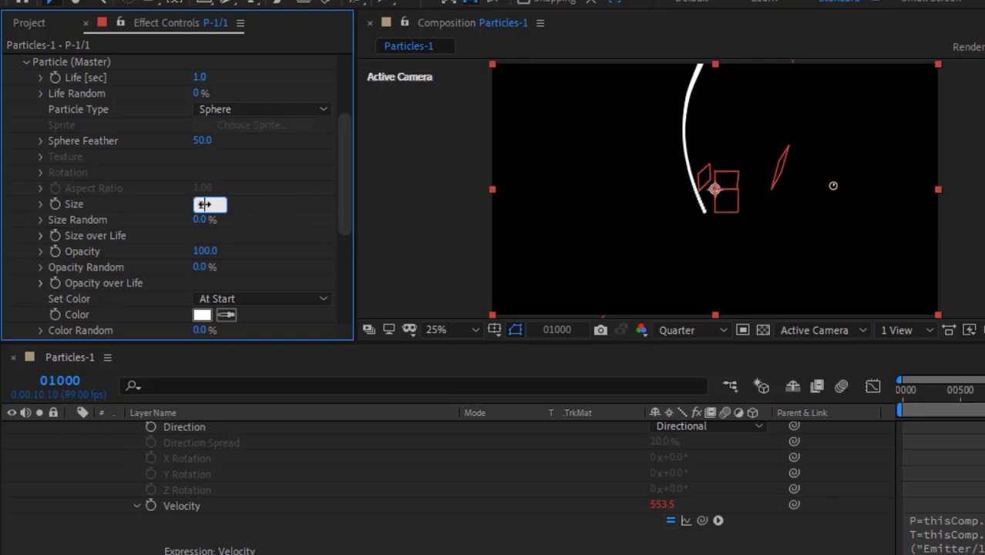
{"action": "key", "text": "Return"}
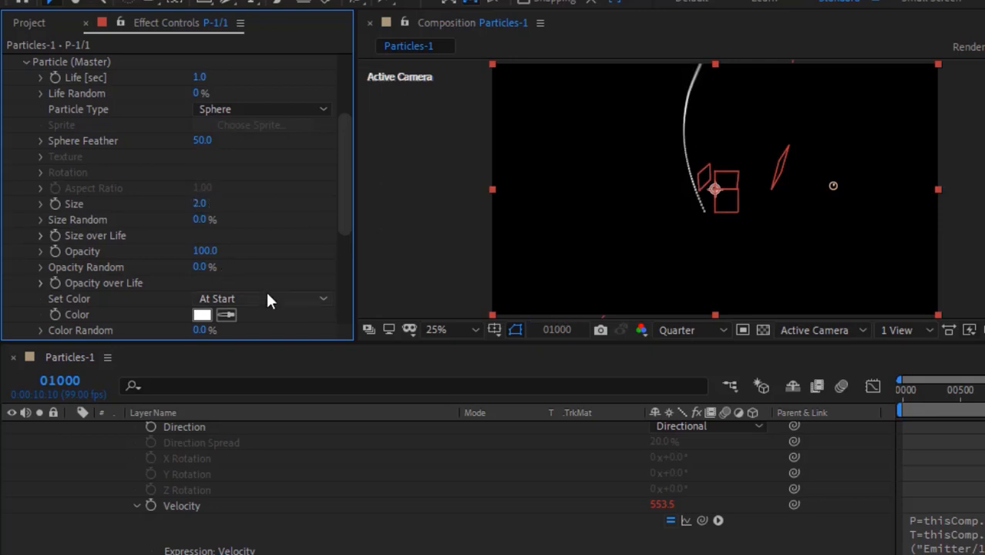
{"action": "left_click", "coordinate": [268, 300]}
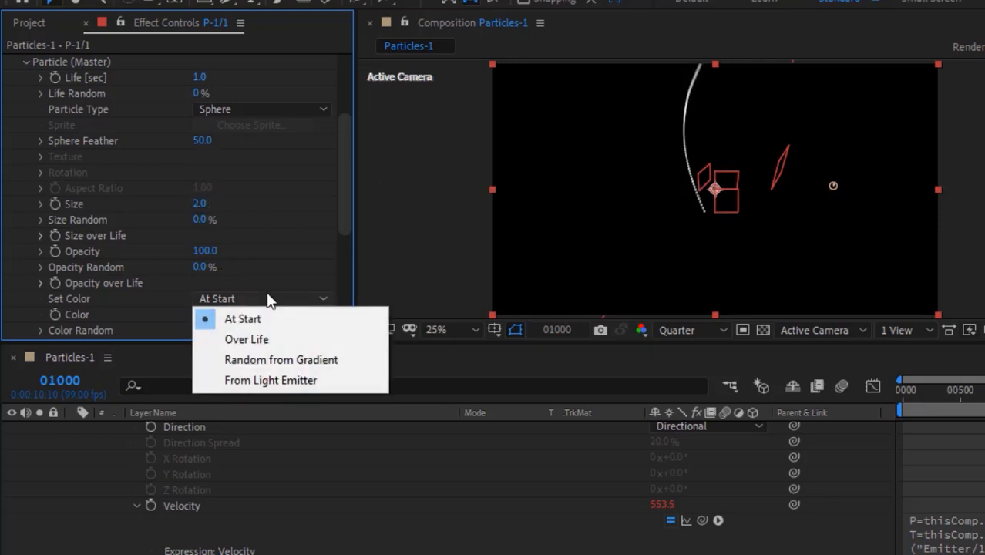
{"action": "left_click", "coordinate": [283, 381]}
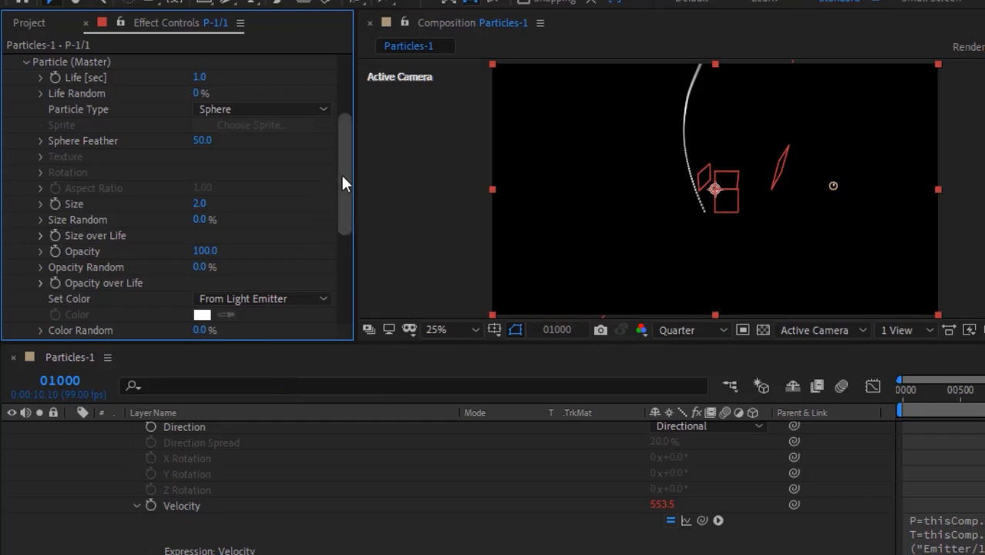
Set the particle Blend Mode to Add, then collapse the P-1/1 layer and the Particle (Master) settings.
{"action": "left_click_drag", "start_coordinate": [343, 179], "coordinate": [344, 239]}
{"action": "left_click", "coordinate": [299, 235]}
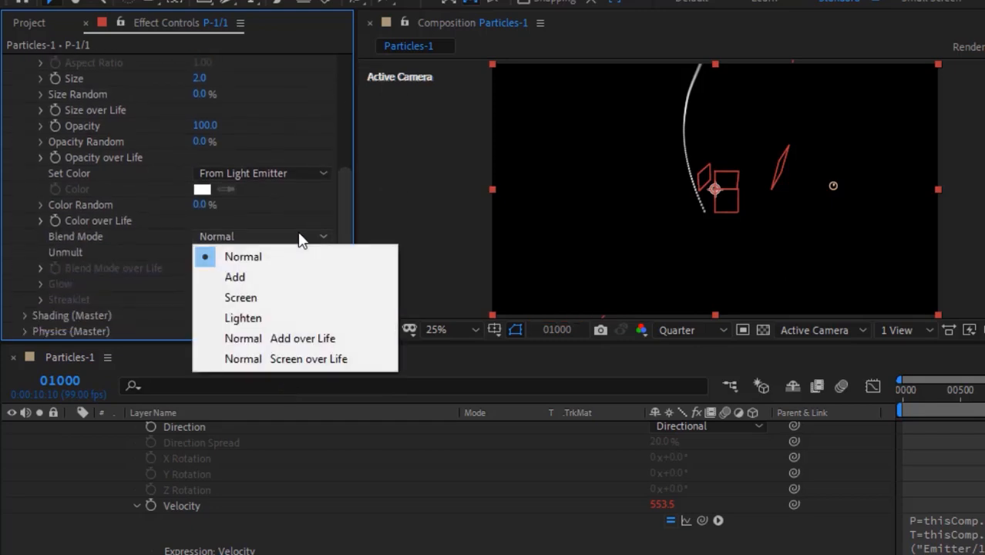
{"action": "left_click", "coordinate": [284, 278]}
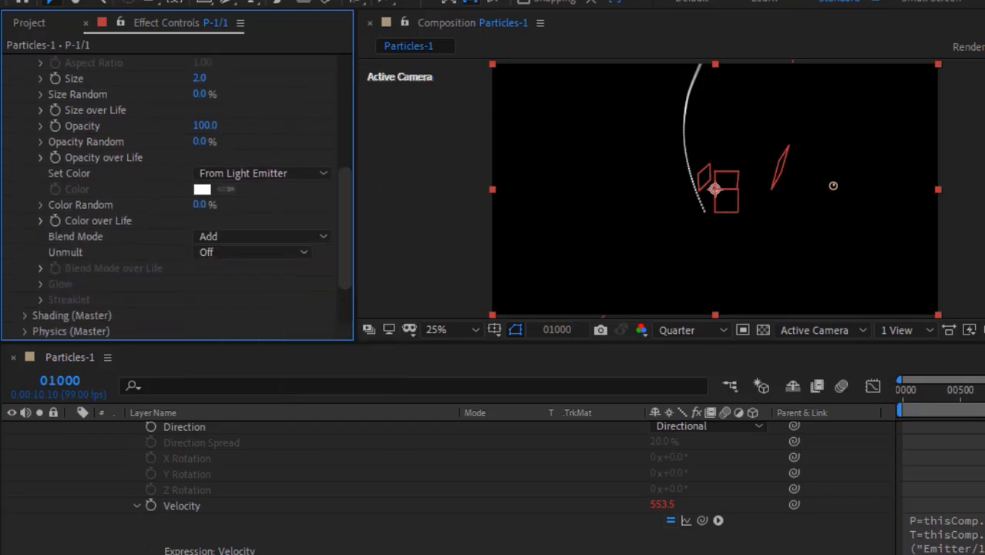
{"action": "left_click_drag", "start_coordinate": [984, 494], "coordinate": [984, 462]}
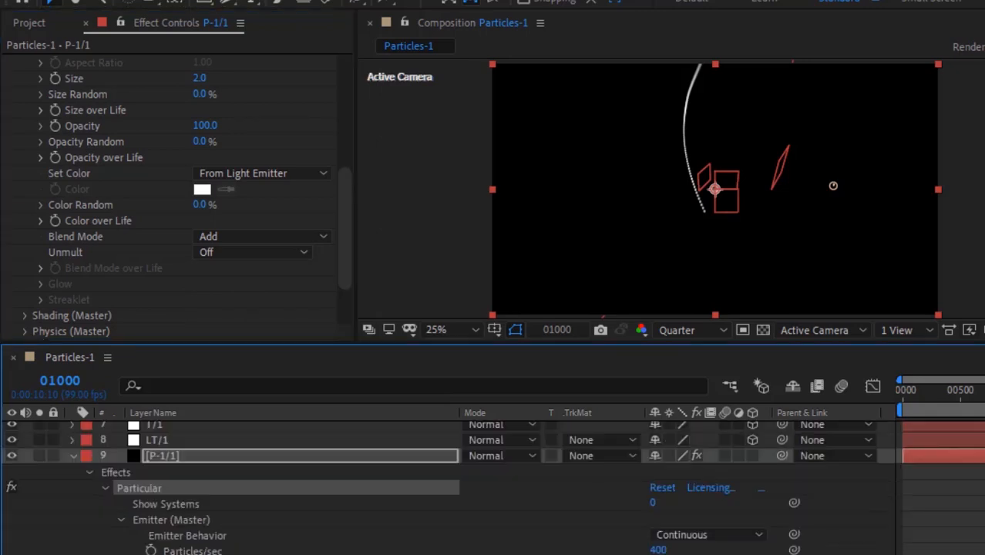
{"action": "left_click", "coordinate": [73, 456]}
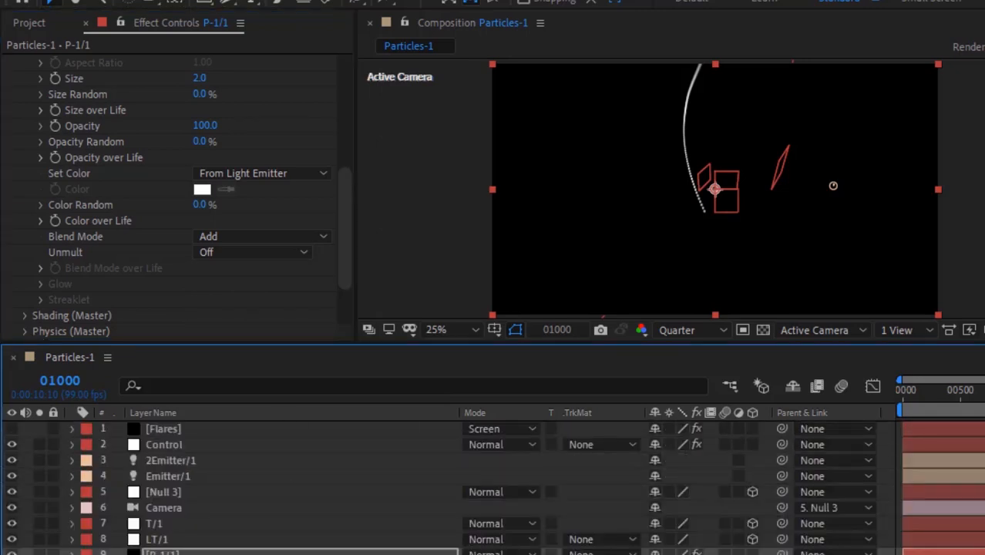
{"action": "left_click_drag", "start_coordinate": [348, 212], "coordinate": [347, 102]}
{"action": "left_click", "coordinate": [26, 197]}
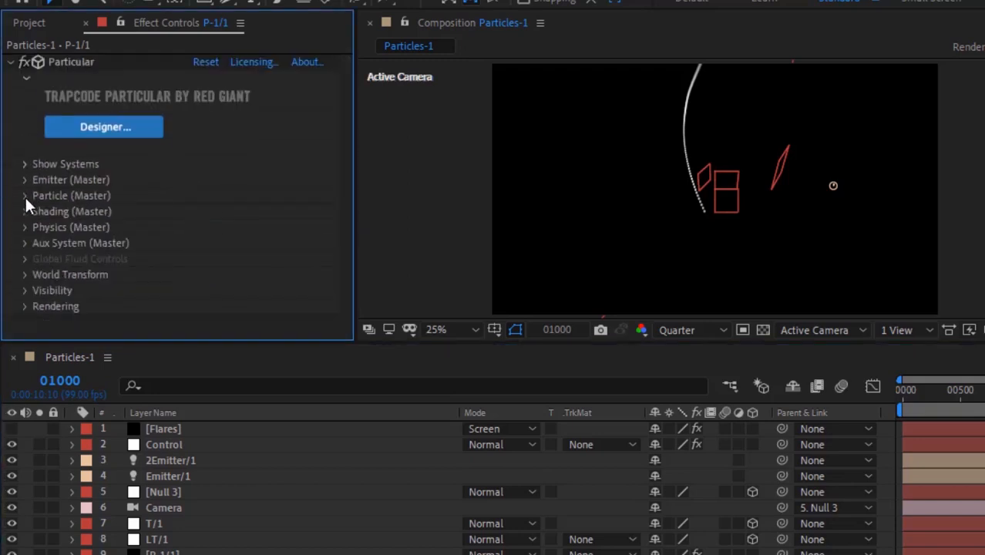
{"action": "left_click", "coordinate": [24, 211]}
{"action": "scroll", "coordinate": [23, 181], "scroll_direction": "down", "scroll_amount": 2}
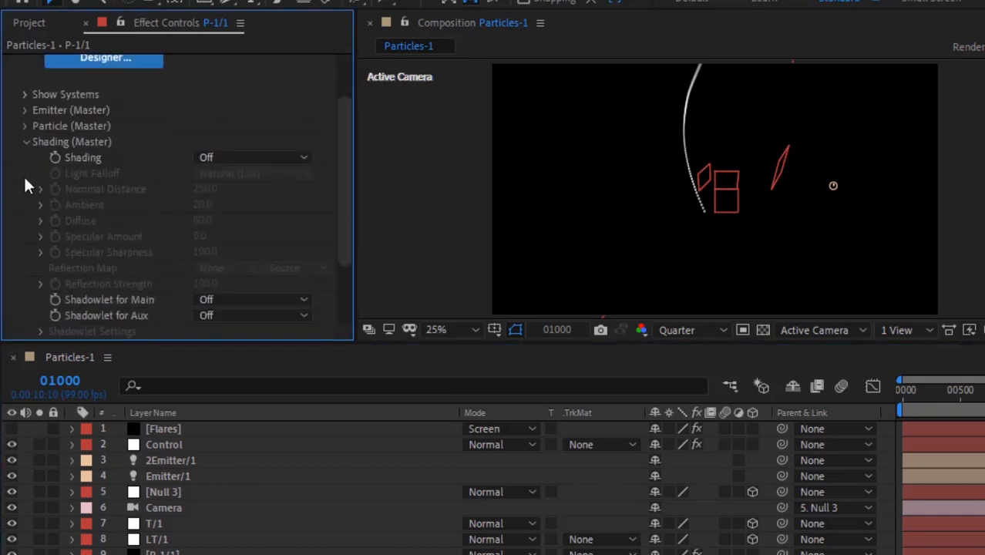
{"action": "left_click", "coordinate": [25, 144]}
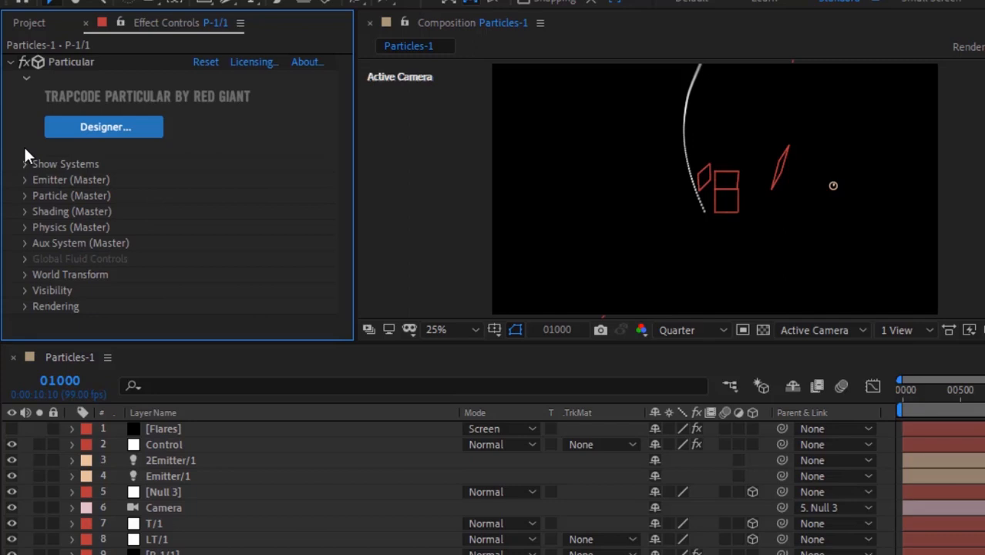
Set the Physics Model to Bounce and choose the Floor layer as the bounce Floor Layer.
{"action": "left_click", "coordinate": [24, 229]}
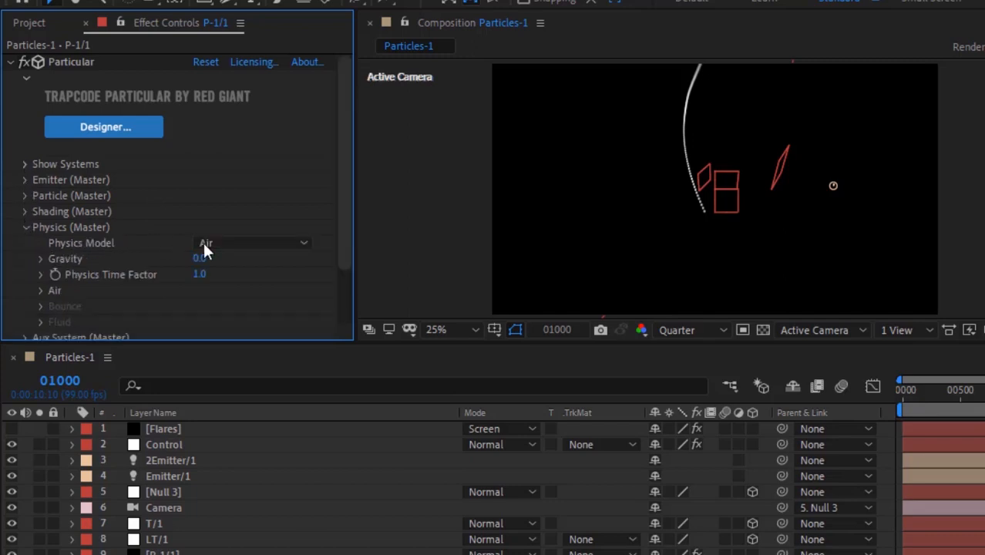
{"action": "left_click", "coordinate": [255, 242]}
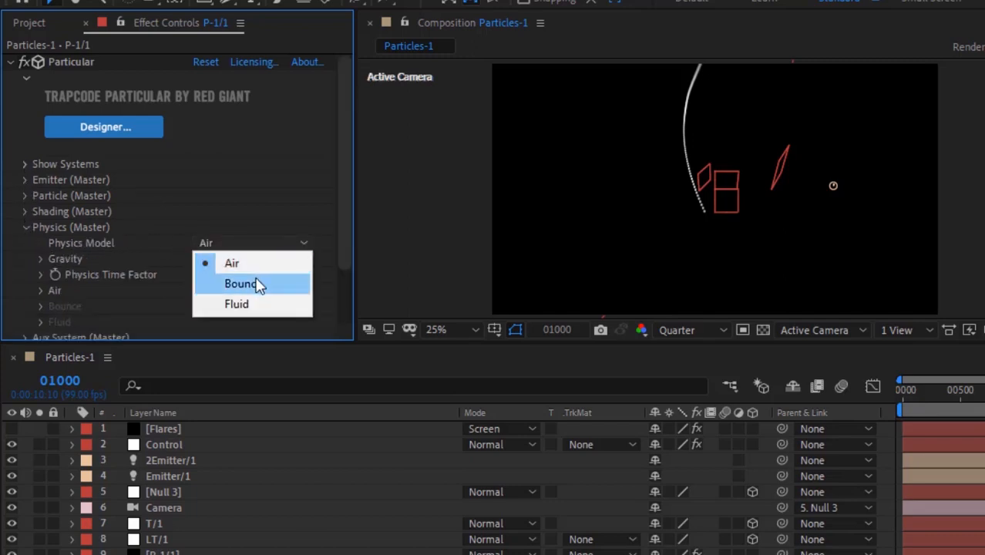
{"action": "left_click", "coordinate": [259, 284]}
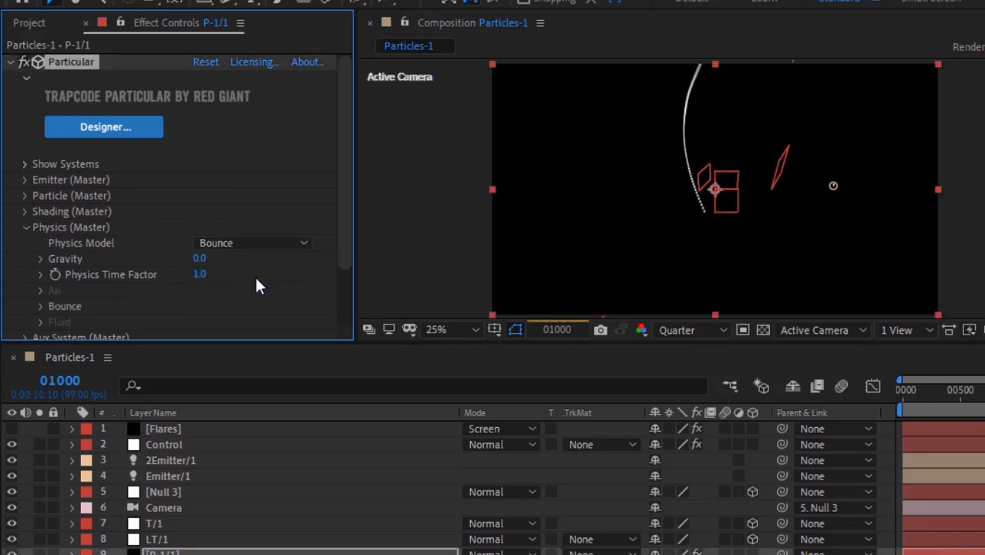
{"action": "left_click", "coordinate": [40, 306]}
{"action": "scroll", "coordinate": [41, 307], "scroll_direction": "down", "scroll_amount": 3}
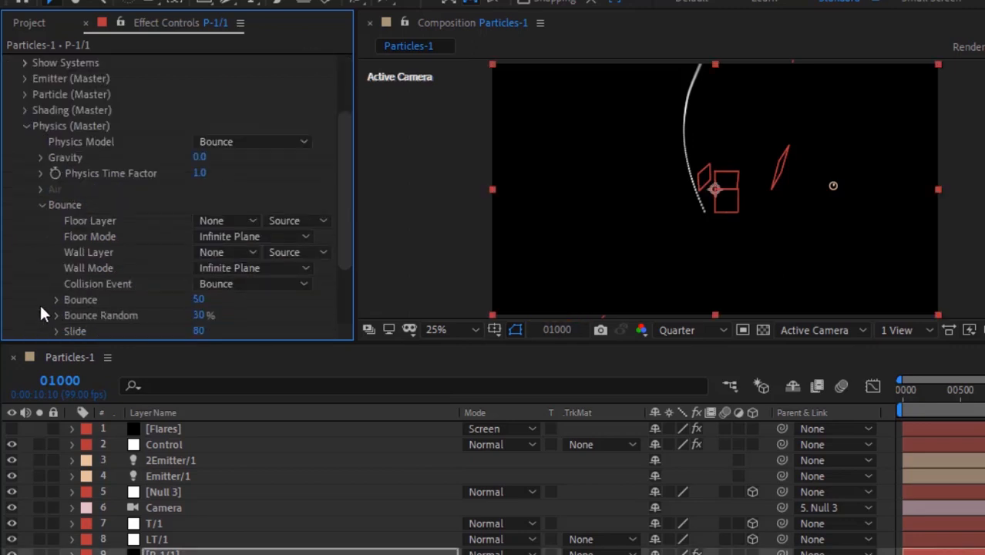
{"action": "left_click", "coordinate": [218, 220]}
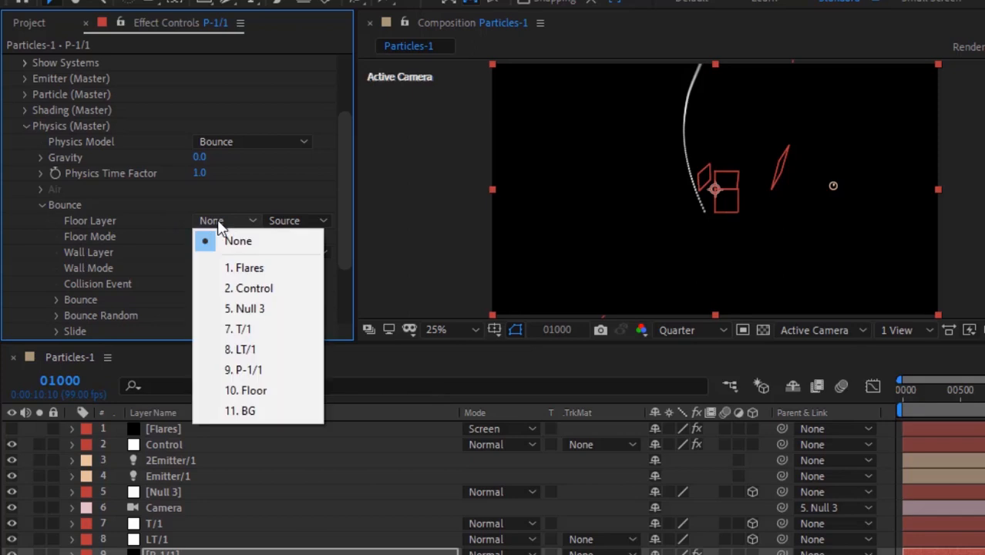
{"action": "left_click", "coordinate": [248, 390]}
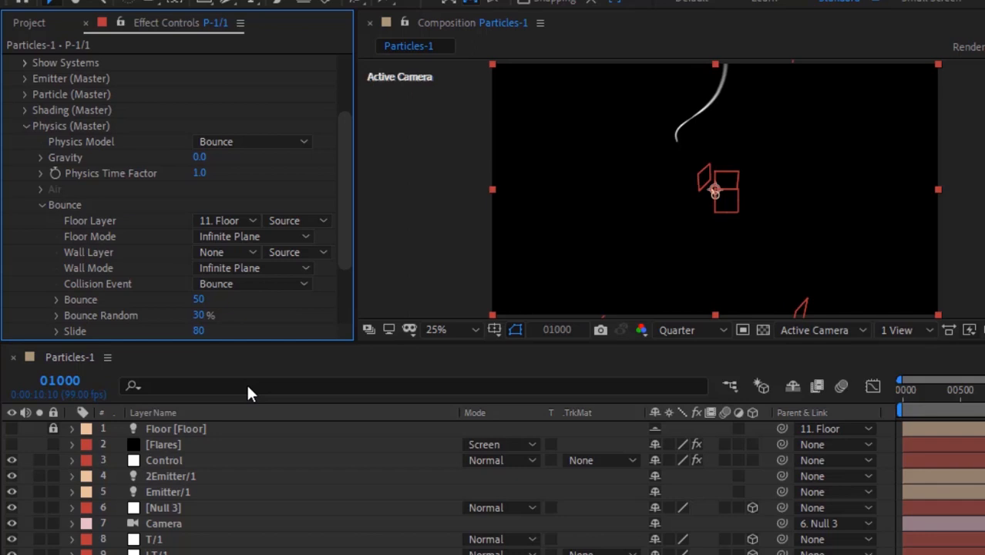
Unlock the Floor [Floor] light layer, move it directly below Camera and lock it again.
{"action": "left_click", "coordinate": [198, 429]}
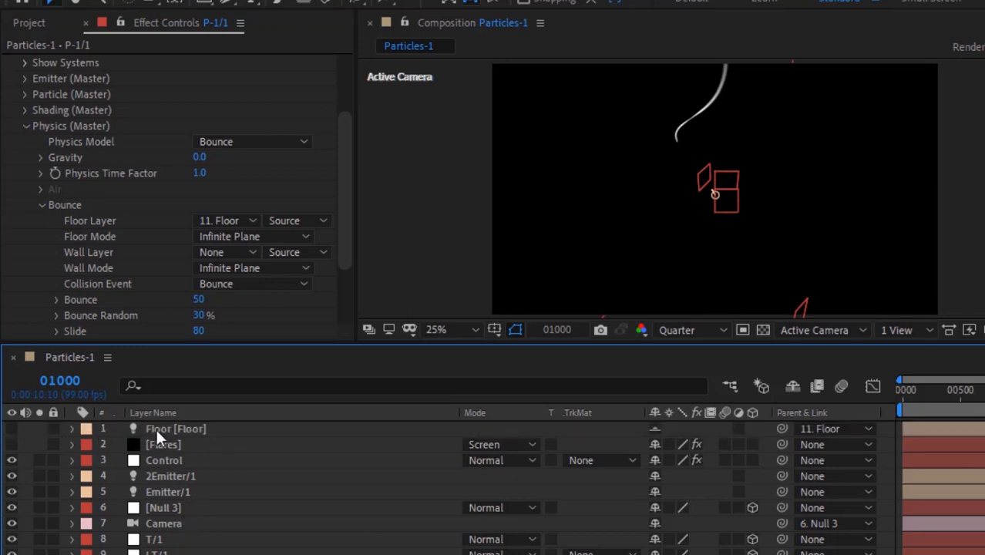
{"action": "left_click_drag", "start_coordinate": [157, 432], "coordinate": [185, 532]}
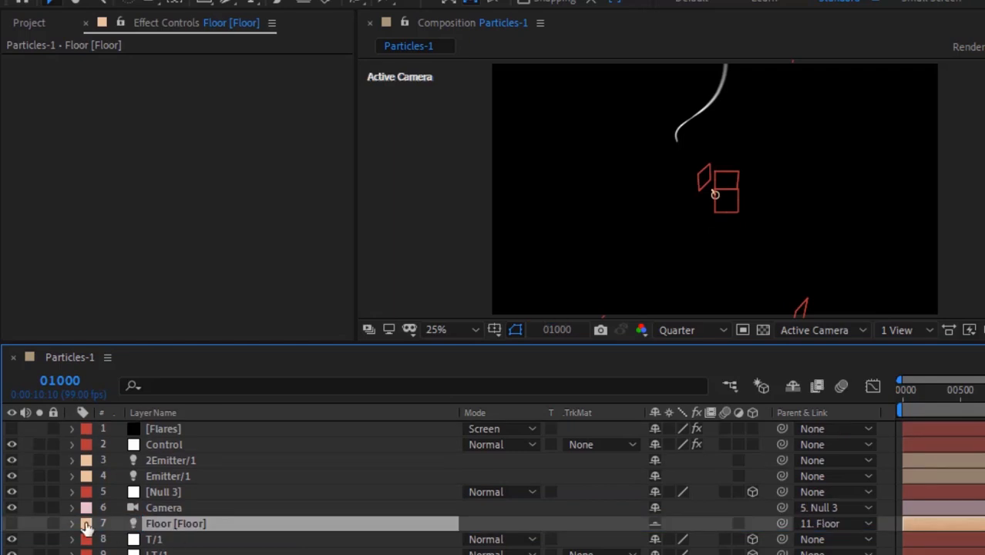
{"action": "left_click", "coordinate": [53, 524]}
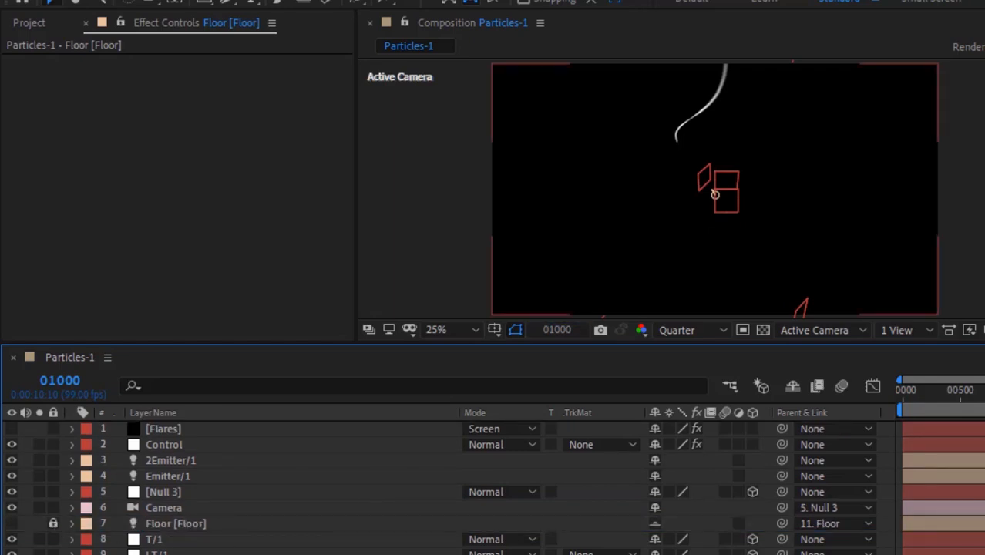
Select the P-1/1 layer and collapse Particular's Bounce and Physics (Master) settings.
{"action": "left_click", "coordinate": [165, 553]}
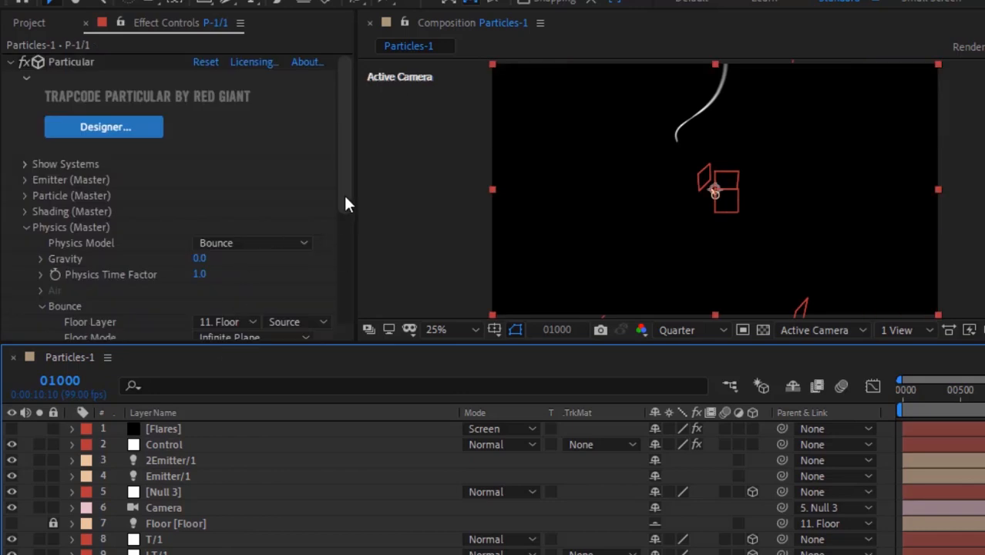
{"action": "mouse_move", "coordinate": [345, 204]}
{"action": "left_mouse_down"}
{"action": "mouse_move", "coordinate": [346, 193]}
{"action": "mouse_move", "coordinate": [345, 220]}
{"action": "left_mouse_up"}
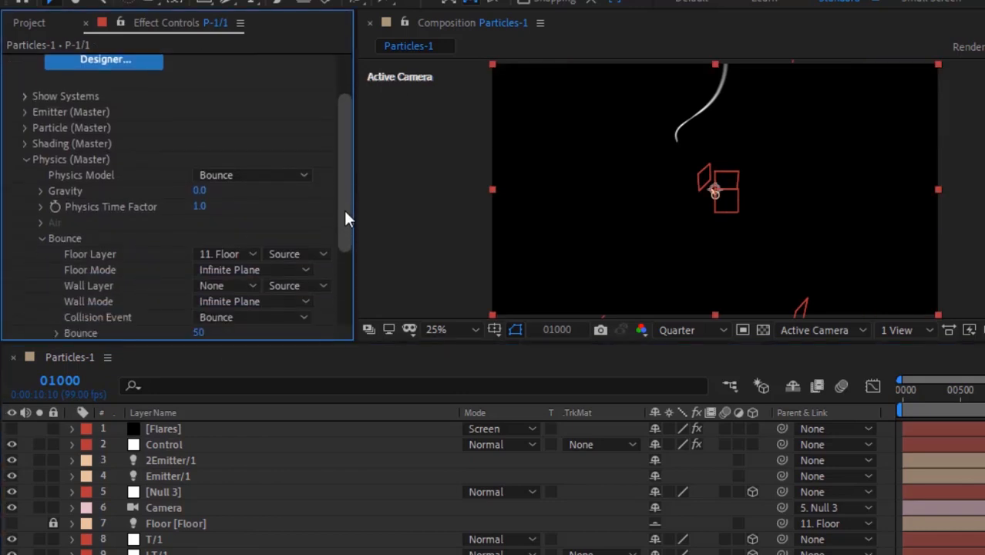
{"action": "left_click", "coordinate": [42, 239]}
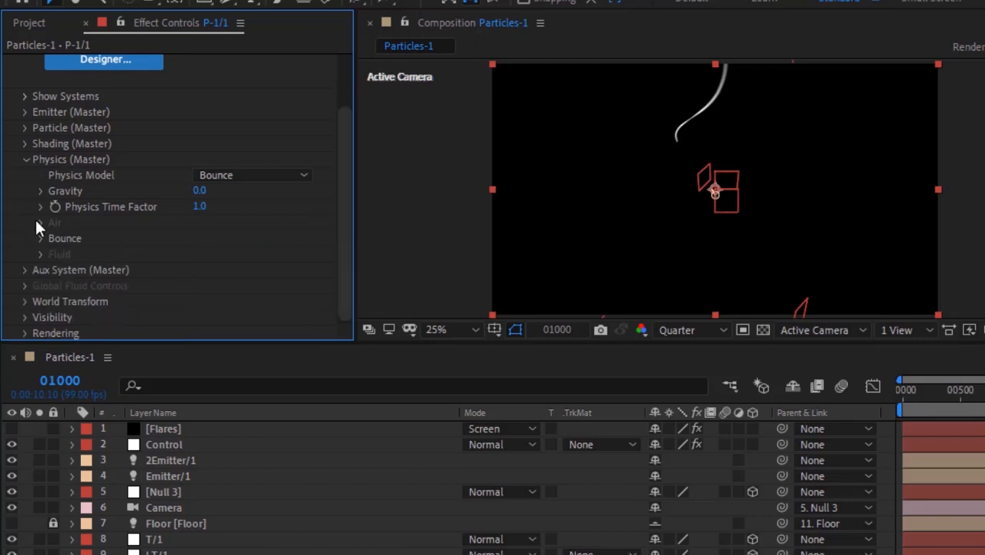
{"action": "left_click", "coordinate": [25, 160]}
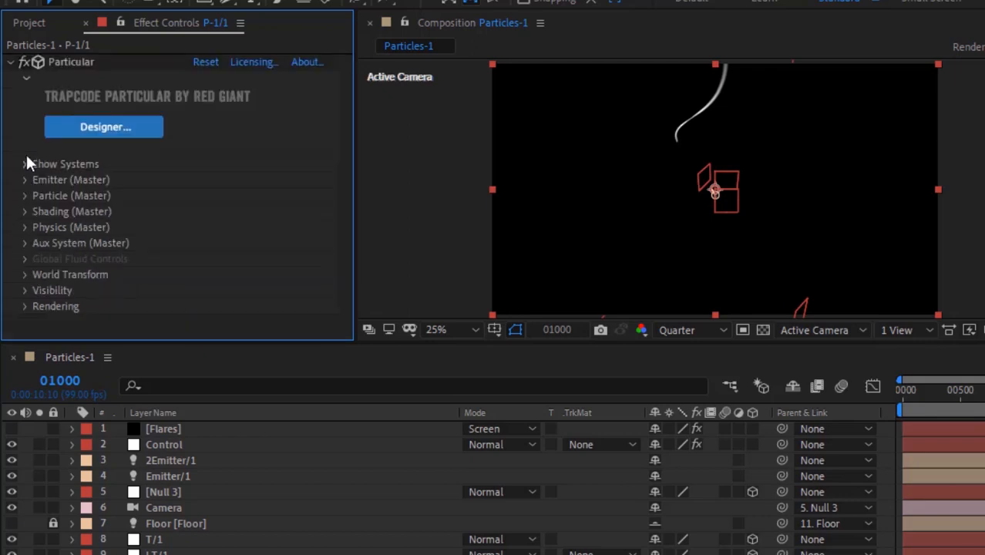
Enable an expression on World Transform's Y Rotation W and copy N=name.split("/",2)[1]; and N*N*2 from Notepad.
{"action": "left_click", "coordinate": [26, 275]}
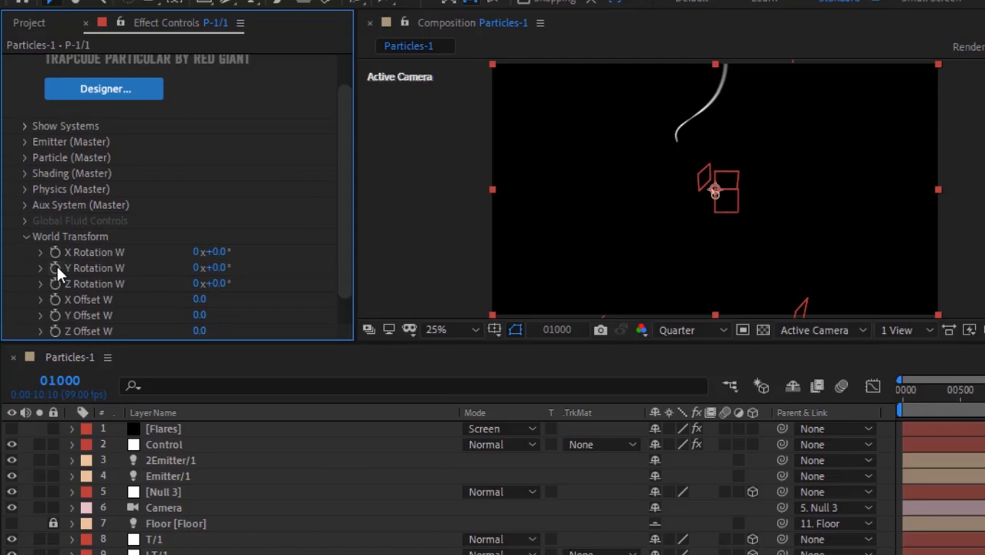
{"action": "left_click", "coordinate": [57, 267], "text": "alt"}
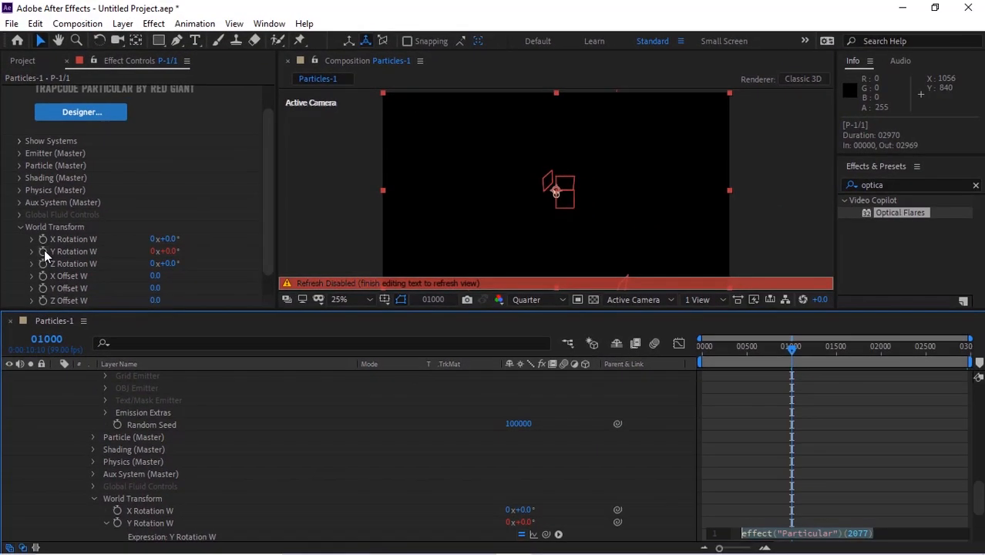
{"action": "key", "text": "alt+Tab"}
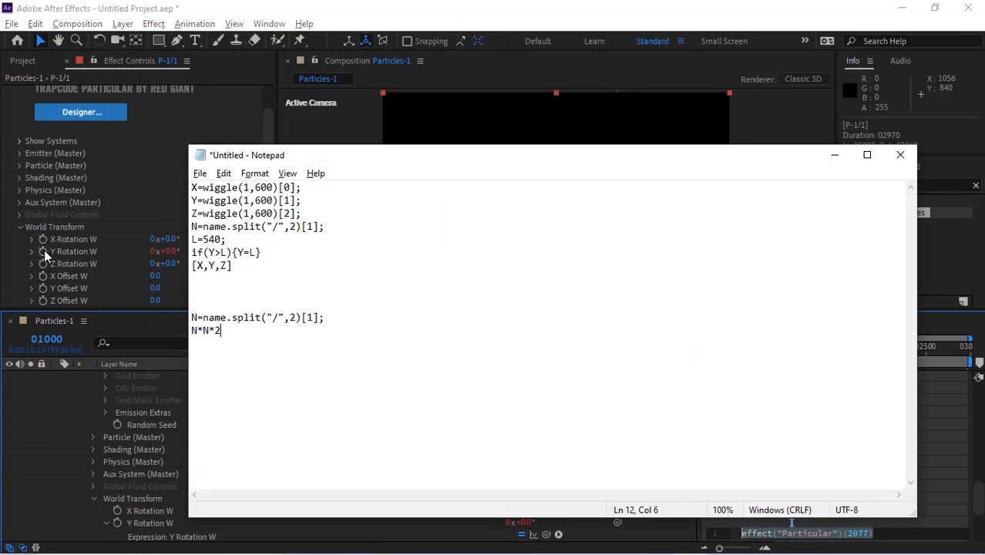
{"action": "key", "text": "shift+Up"}
{"action": "key", "text": "shift+Up"}
{"action": "key", "text": "shift+Down"}
{"action": "key", "text": "ctrl+c"}
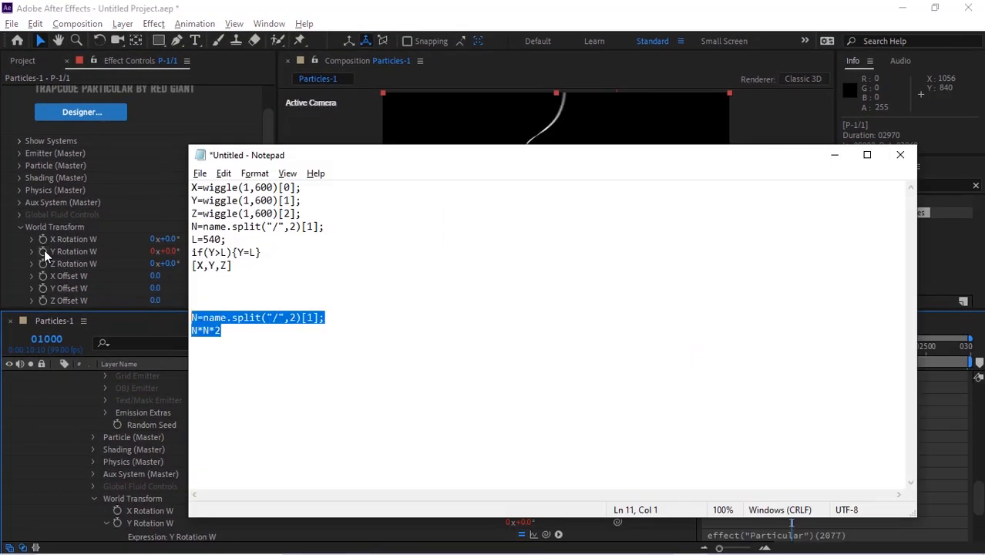
Back in After Effects, replace the default Y Rotation W expression with the copied two lines and apply it.
{"action": "key", "text": "alt+Tab"}
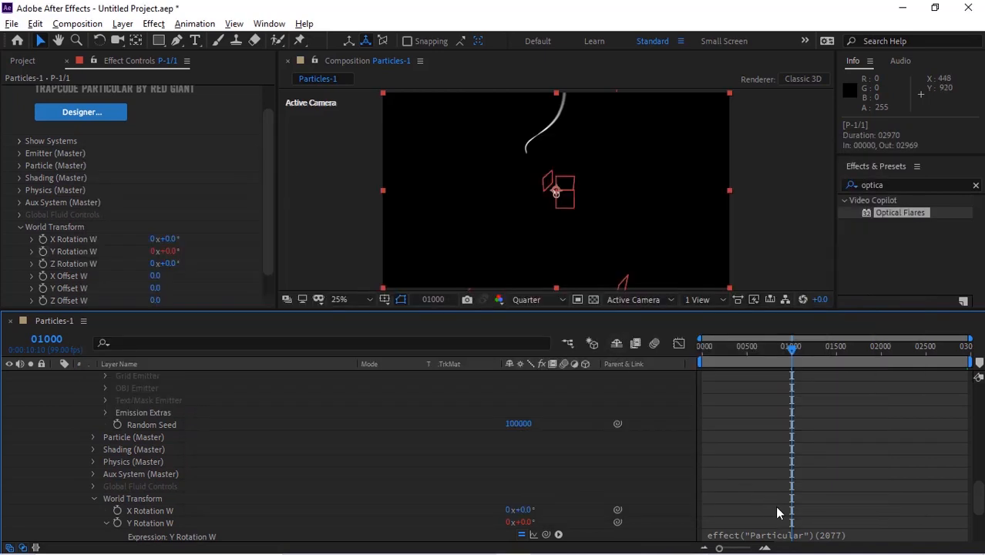
{"action": "scroll", "coordinate": [979, 500], "scroll_direction": "down", "scroll_amount": 3}
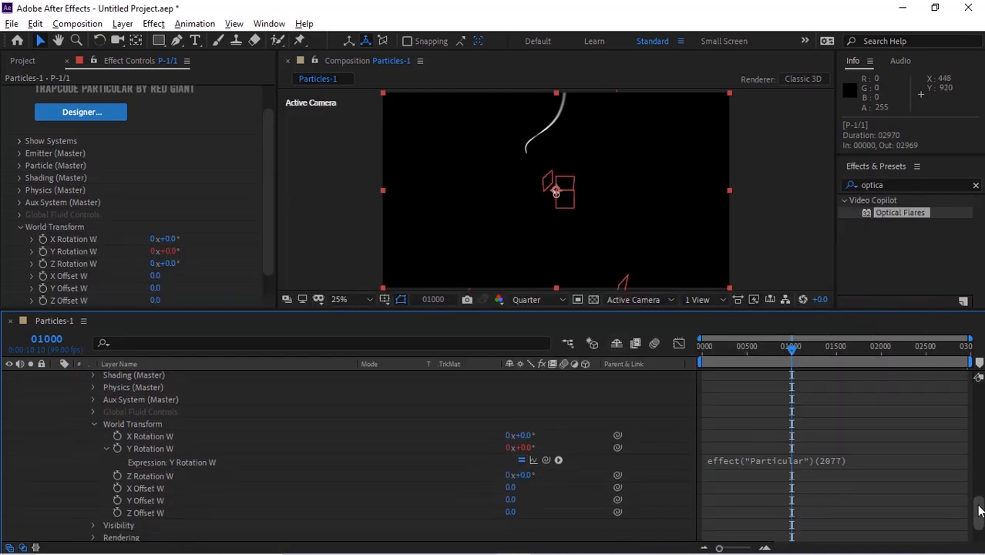
{"action": "left_click", "coordinate": [848, 463]}
{"action": "key", "text": "ctrl+v"}
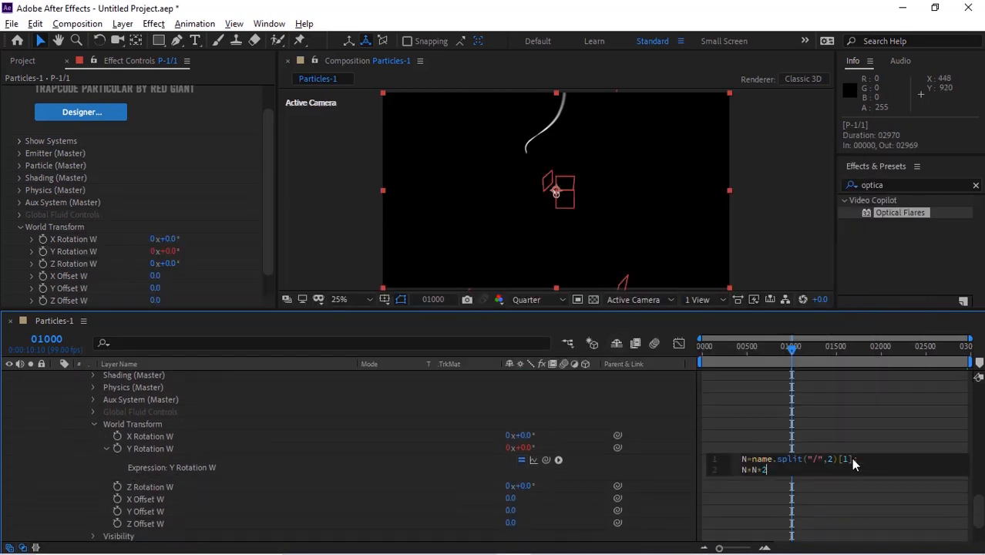
{"action": "left_click", "coordinate": [637, 469]}
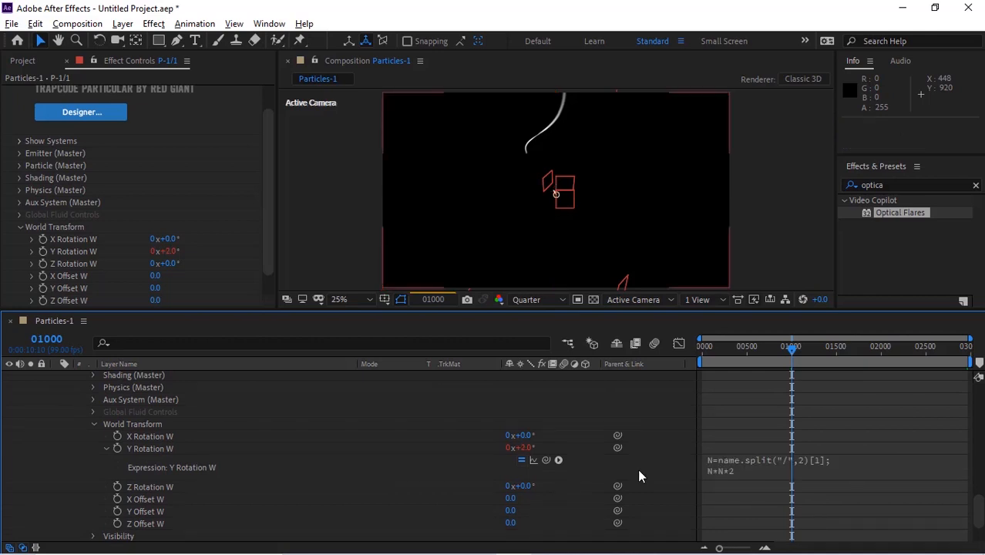
Collapse the World Transform group and the expanded P-1/1 layer in the timeline.
{"action": "left_click", "coordinate": [93, 424]}
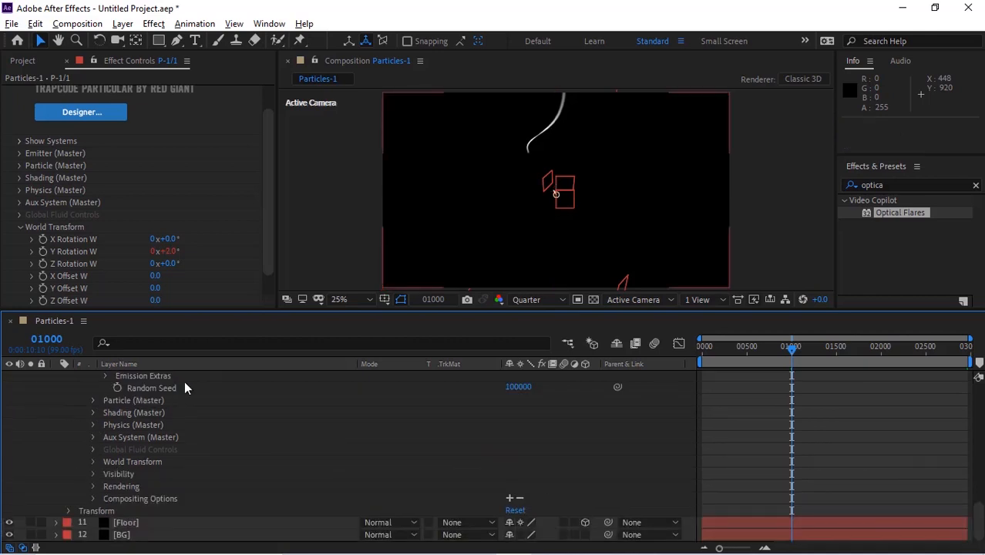
{"action": "scroll", "coordinate": [979, 424], "scroll_direction": "up", "scroll_amount": 10}
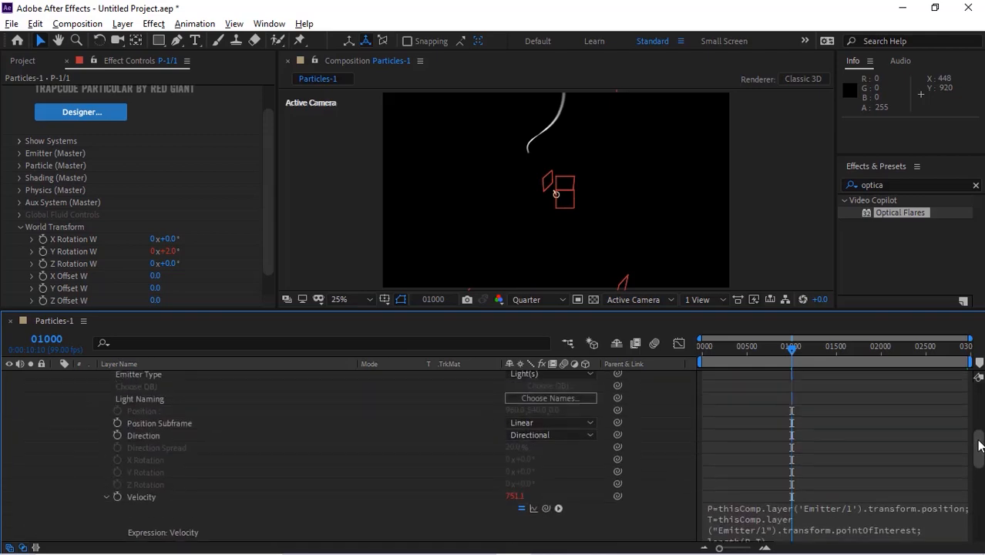
{"action": "scroll", "coordinate": [979, 418], "scroll_direction": "up", "scroll_amount": 2}
{"action": "left_click", "coordinate": [57, 426]}
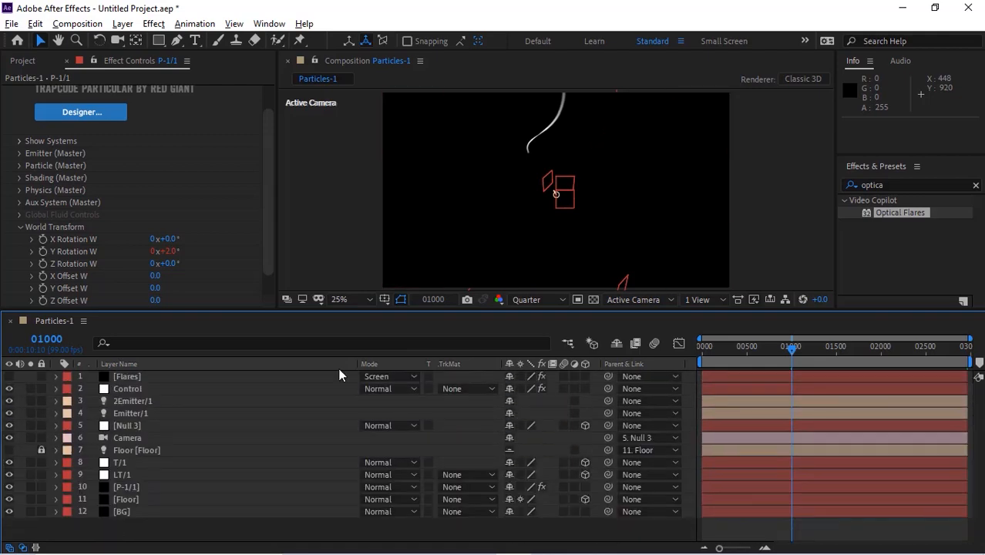
Preview the particle trail animation from frame 0 and stop playback at about frame 141.
{"action": "left_click_drag", "start_coordinate": [727, 347], "coordinate": [637, 345]}
{"action": "key", "text": "space"}
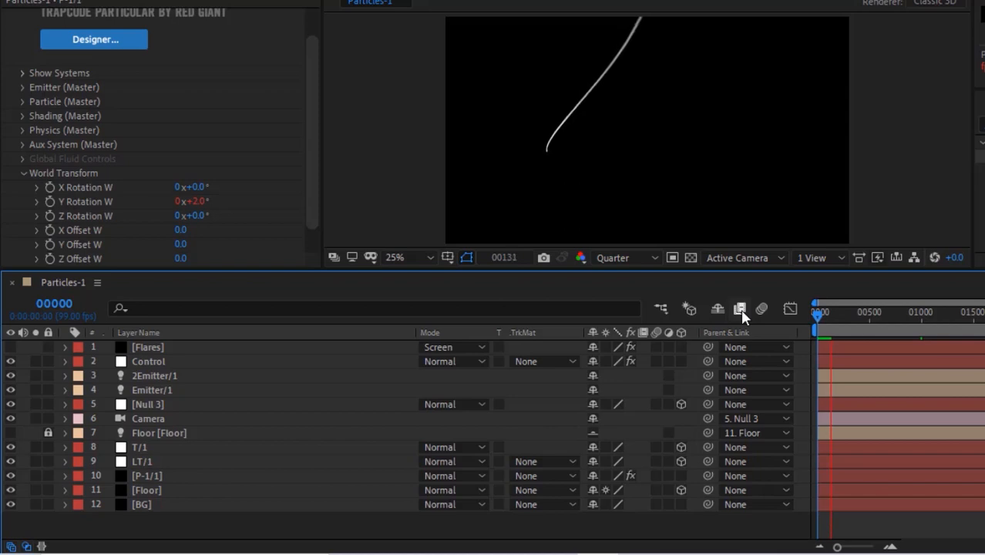
{"action": "key", "text": "space"}
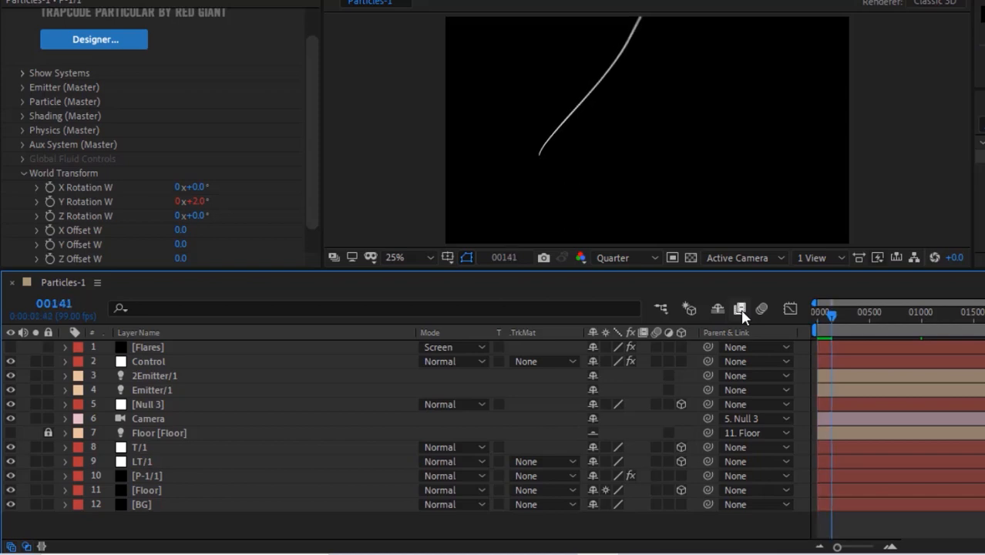
Duplicate the P-1/1 layer and rename the copy P-1/2.
{"action": "left_click", "coordinate": [155, 477]}
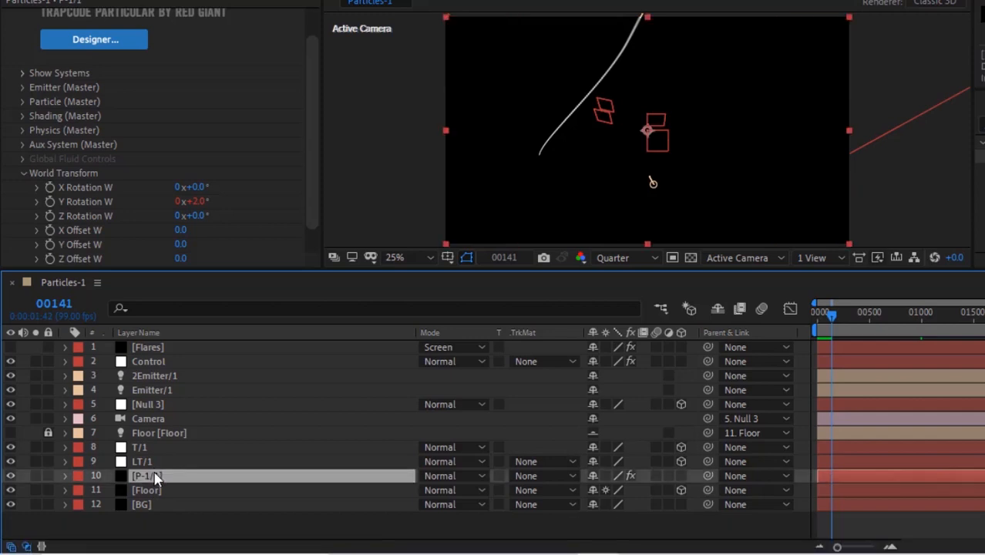
{"action": "key", "text": "ctrl+d"}
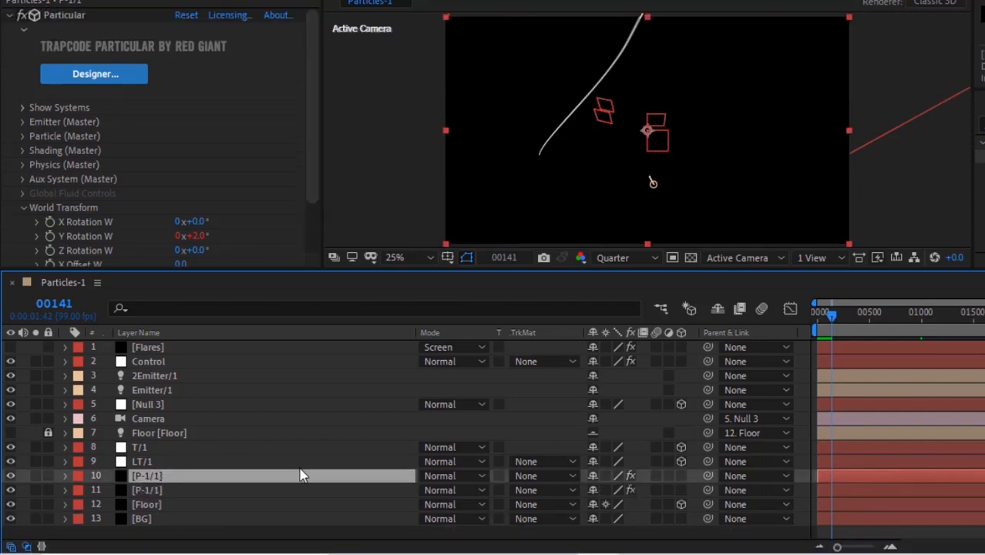
{"action": "key", "text": "Return"}
{"action": "type", "text": "P-1/2"}
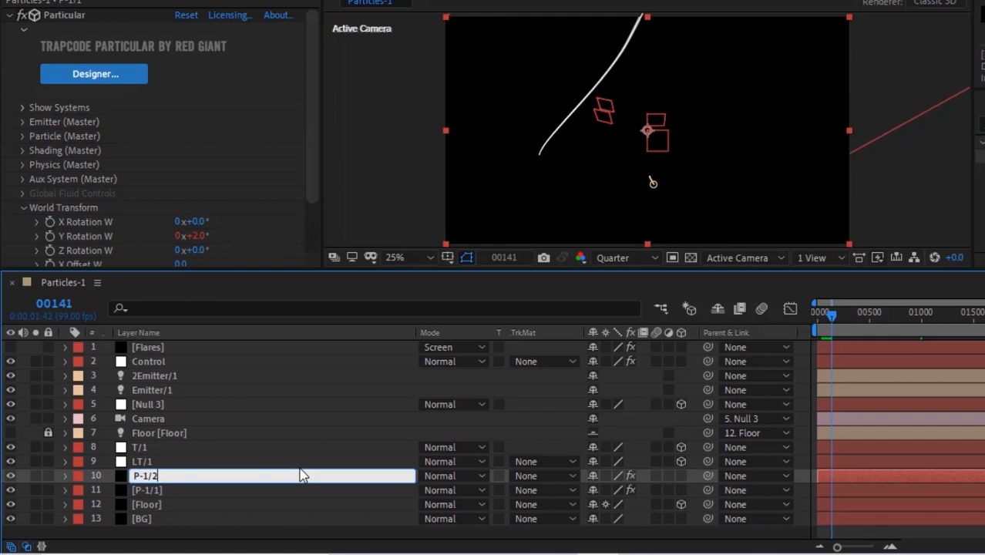
{"action": "key", "text": "Return"}
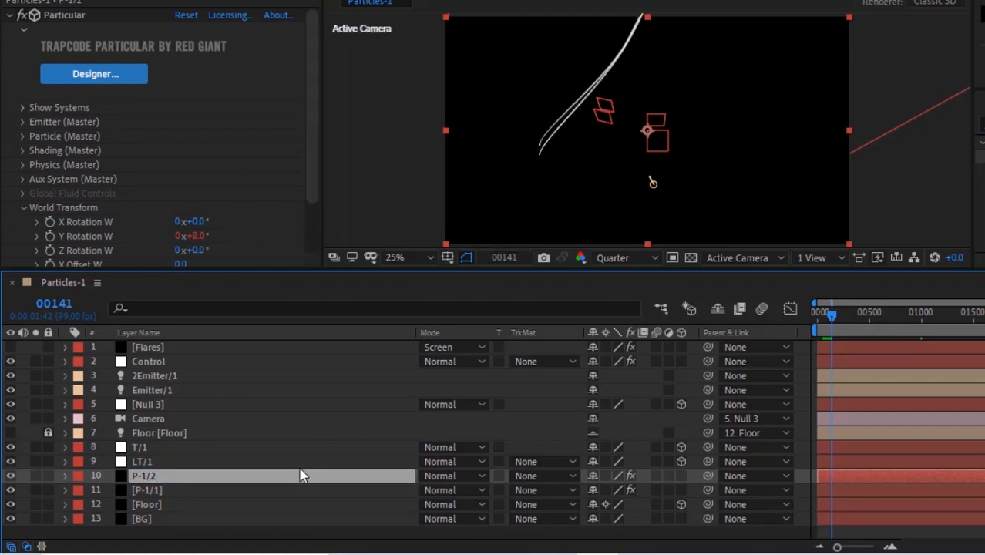
Set the blending mode of layers P-1/1 and P-1/2 to Screen.
{"action": "left_click", "coordinate": [443, 476]}
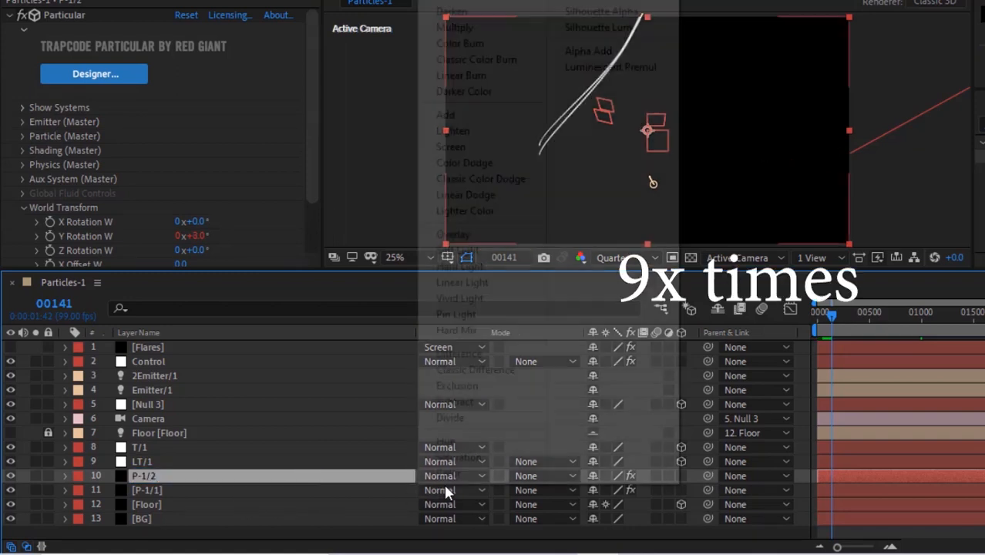
{"action": "left_click", "coordinate": [454, 146]}
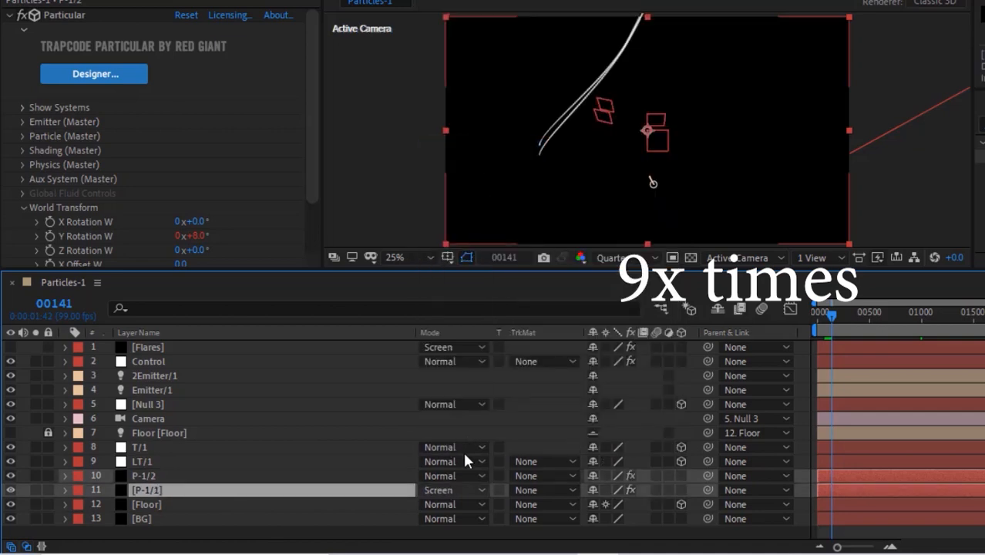
{"action": "left_click", "coordinate": [443, 477]}
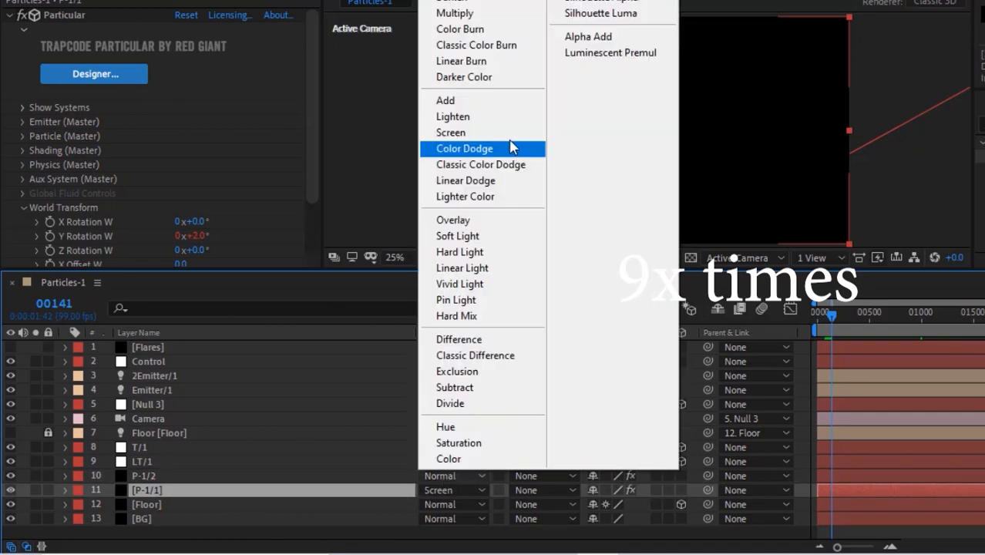
{"action": "left_click", "coordinate": [509, 133]}
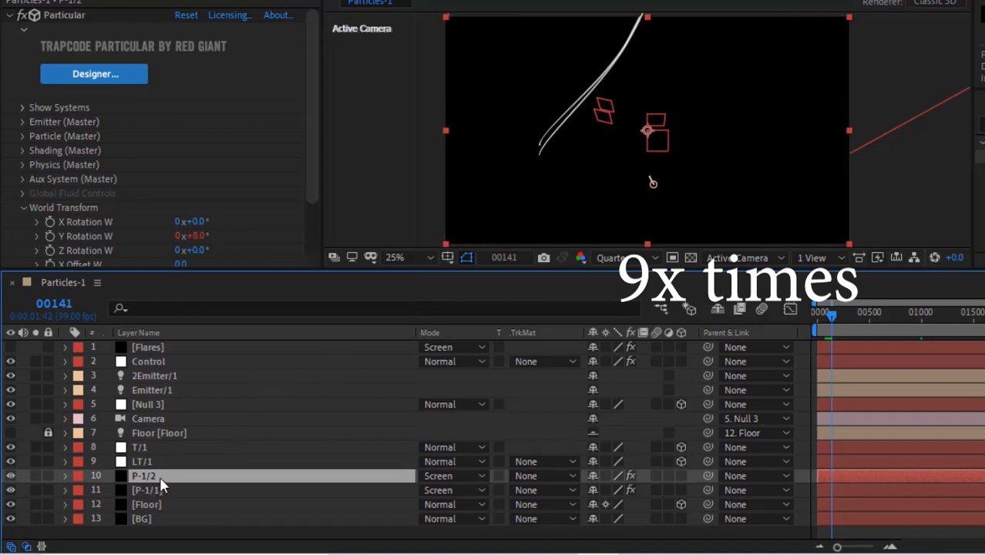
Duplicate the P-1/2 layer repeatedly until the particle layers run up to P-1/10.
{"action": "key", "text": "ctrl+d"}
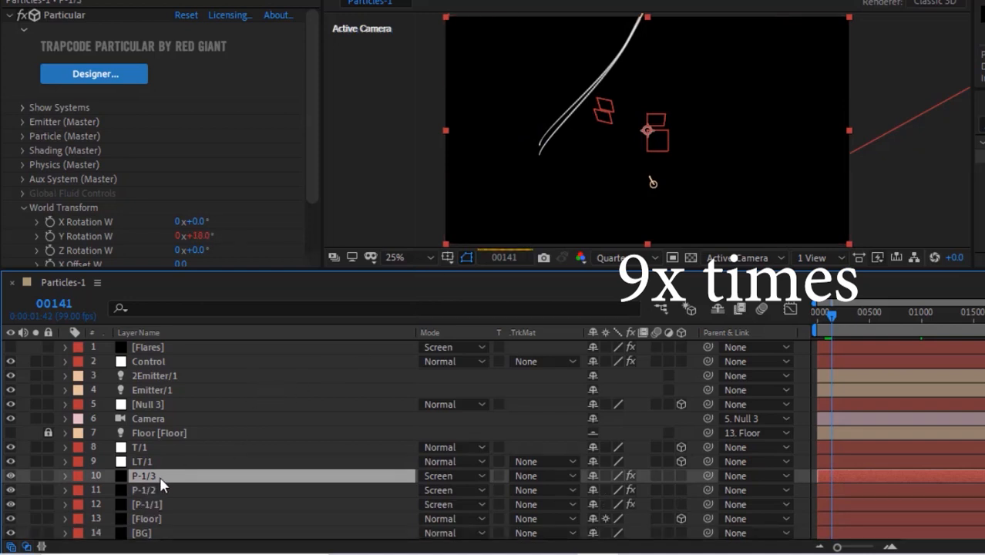
{"action": "key", "text": "ctrl+d"}
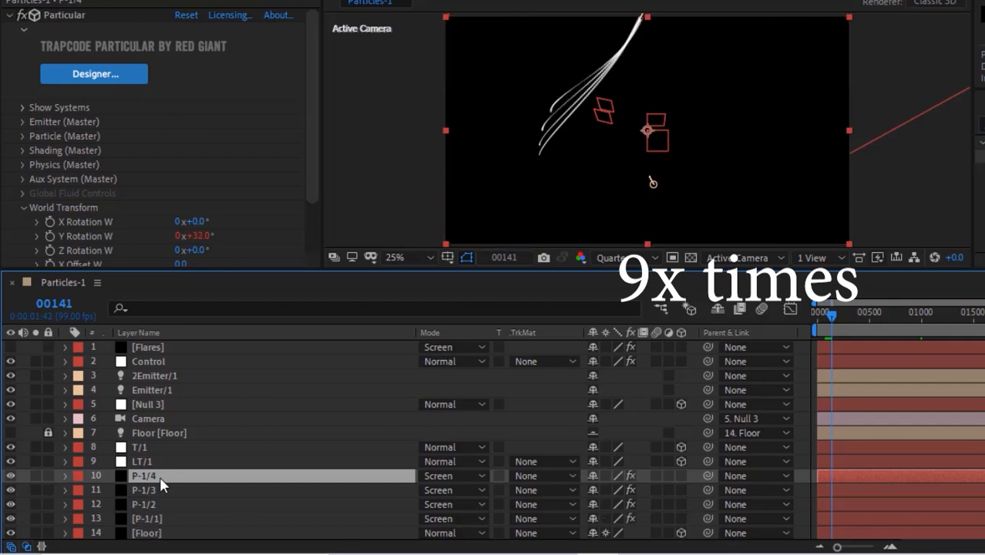
{"action": "key", "text": "ctrl+d"}
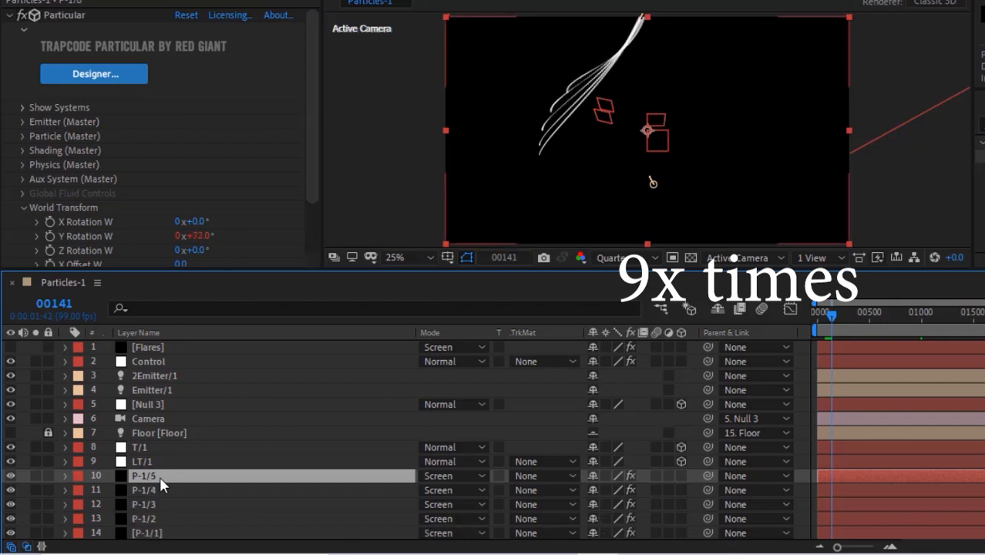
{"action": "key", "text": "ctrl+d"}
{"action": "key", "text": "ctrl+d"}
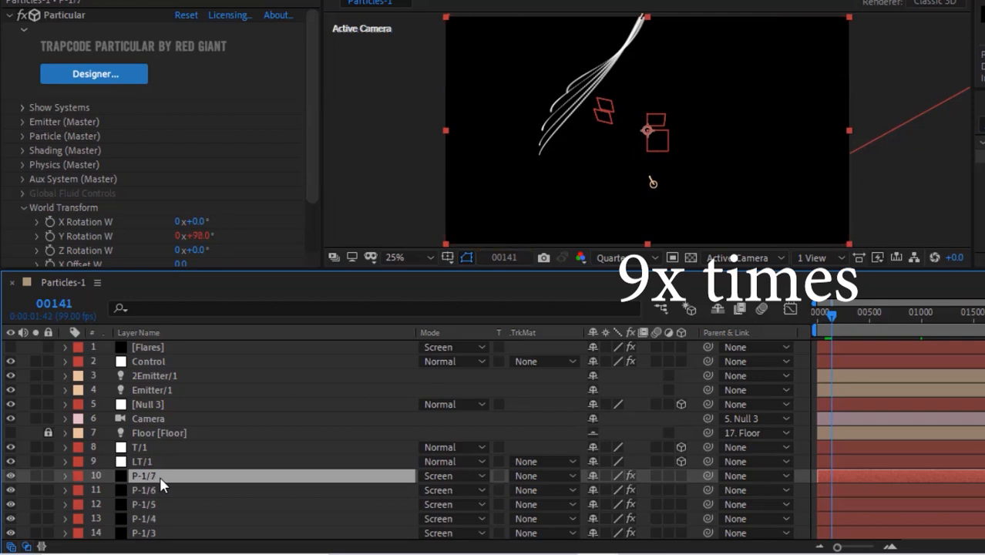
{"action": "key", "text": "ctrl+d"}
{"action": "key", "text": "ctrl+d"}
{"action": "key", "text": "ctrl+d"}
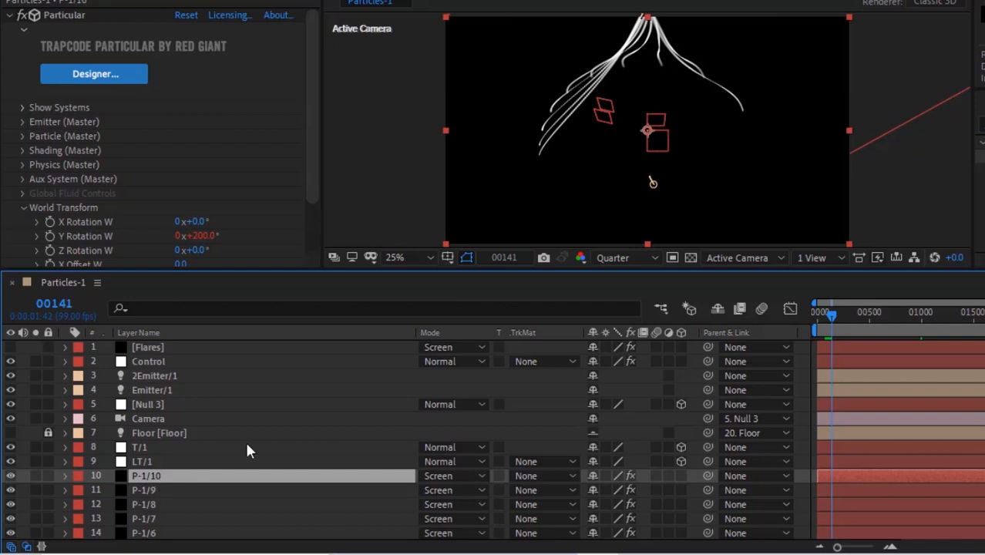
Duplicate the P-1/10 layer once more and rename the copy P-2/1.
{"action": "key", "text": "ctrl+d"}
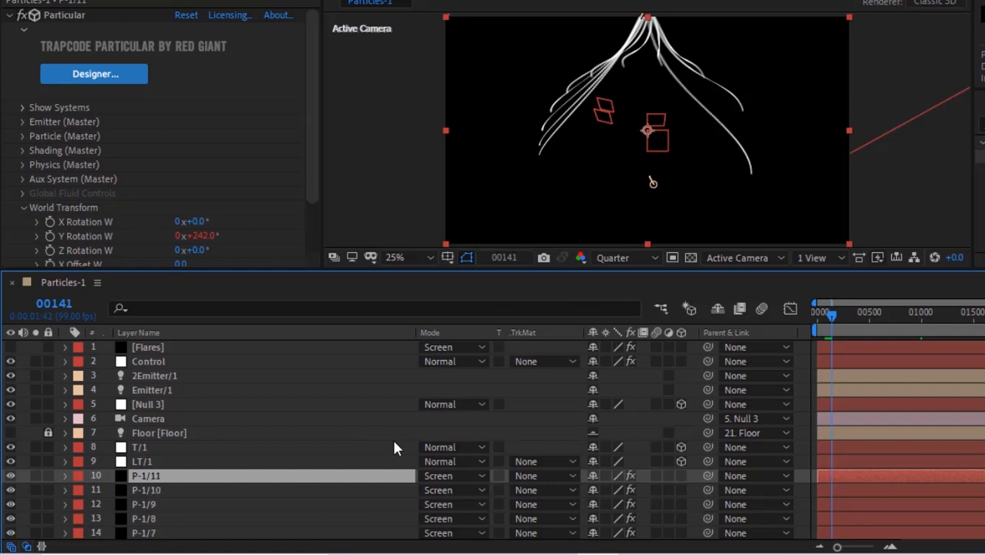
{"action": "key", "text": "Return"}
{"action": "key", "text": "Right"}
{"action": "key", "text": "Left"}
{"action": "key", "text": "Left"}
{"action": "key", "text": "Left"}
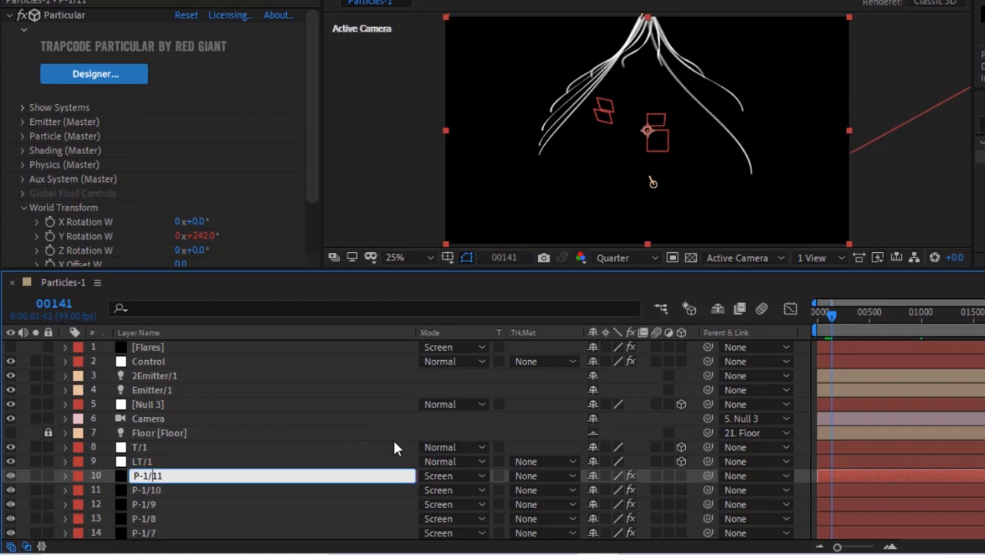
{"action": "key", "text": "BackSpace"}
{"action": "type", "text": "2"}
{"action": "key", "text": "Right"}
{"action": "key", "text": "Right"}
{"action": "key", "text": "BackSpace"}
{"action": "key", "text": "Return"}
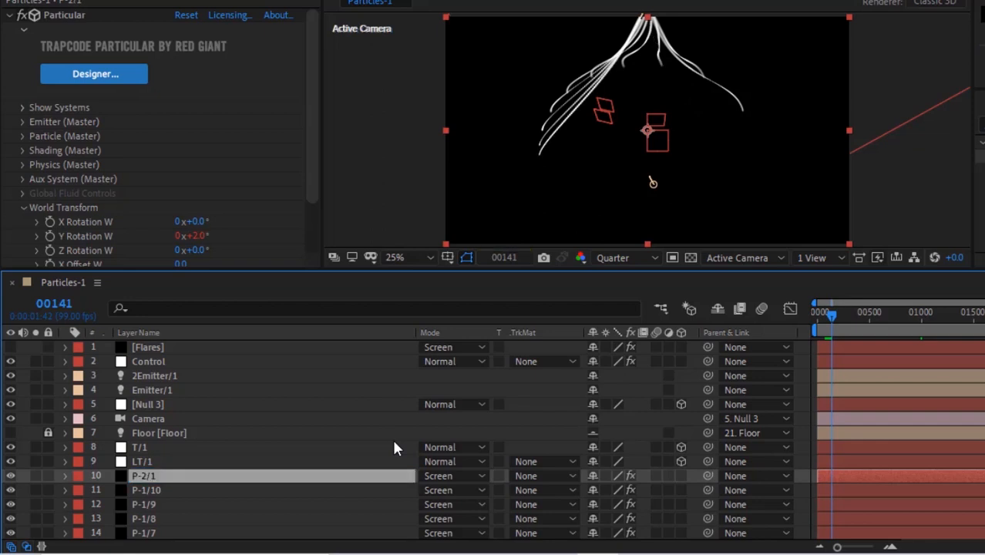
In P-2/1's Particular emitter settings, change the light emitter name to 2Emitter/1.
{"action": "left_click", "coordinate": [24, 207]}
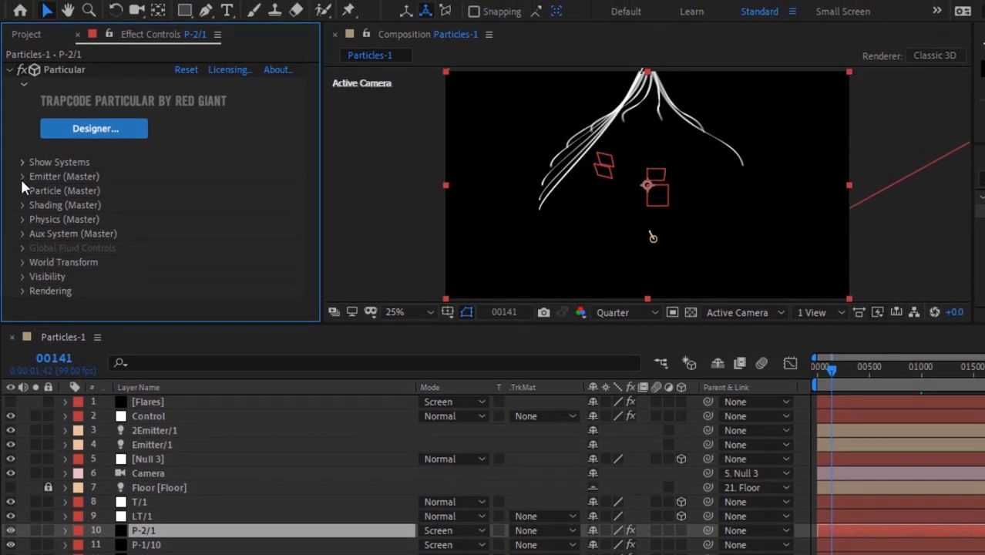
{"action": "left_click", "coordinate": [22, 176]}
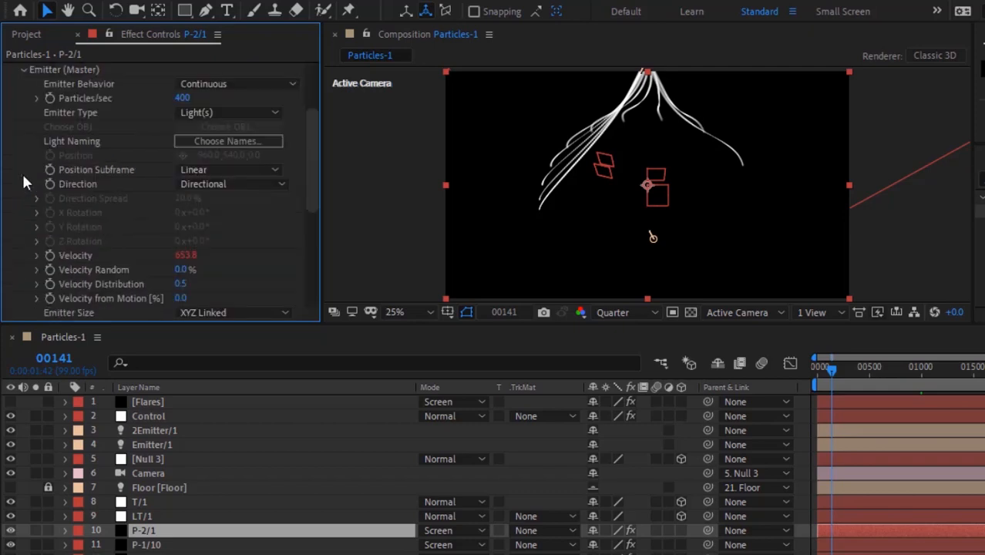
{"action": "left_click", "coordinate": [225, 141]}
{"action": "left_click", "coordinate": [149, 106]}
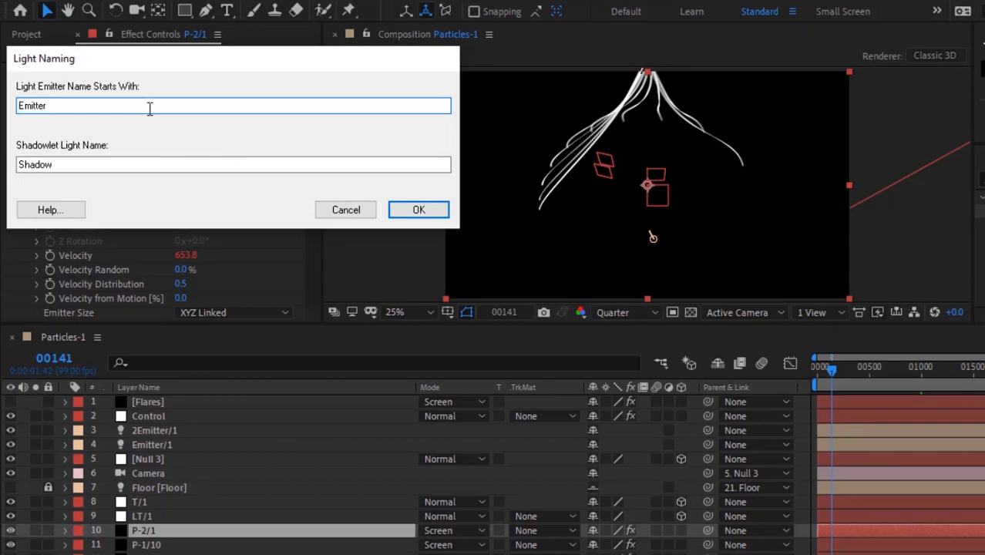
{"action": "key", "text": "Home"}
{"action": "type", "text": "2"}
{"action": "key", "text": "Right"}
{"action": "key", "text": "Right"}
{"action": "key", "text": "Right"}
{"action": "key", "text": "Right"}
{"action": "key", "text": "Right"}
{"action": "key", "text": "Right"}
{"action": "key", "text": "Right"}
{"action": "type", "text": "/1"}
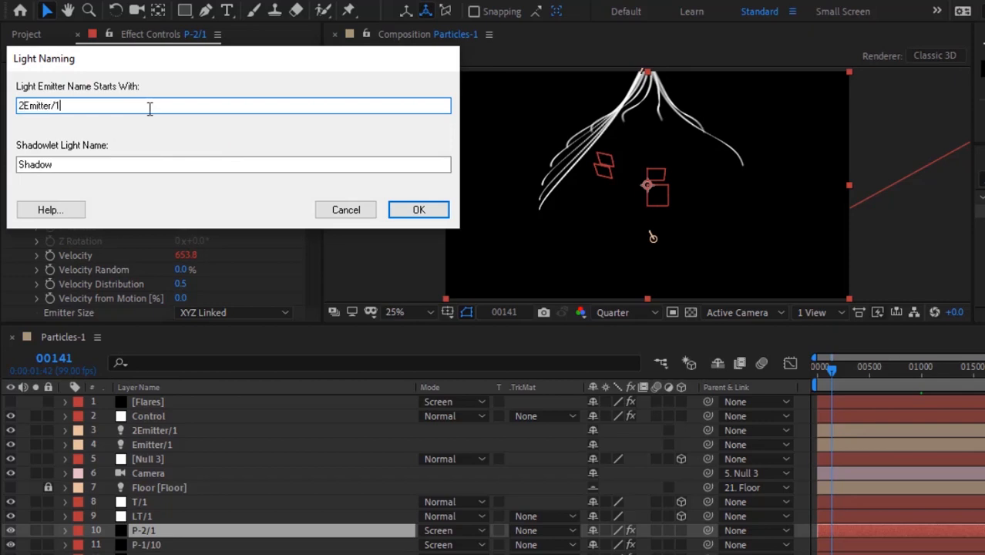
{"action": "left_click", "coordinate": [429, 211]}
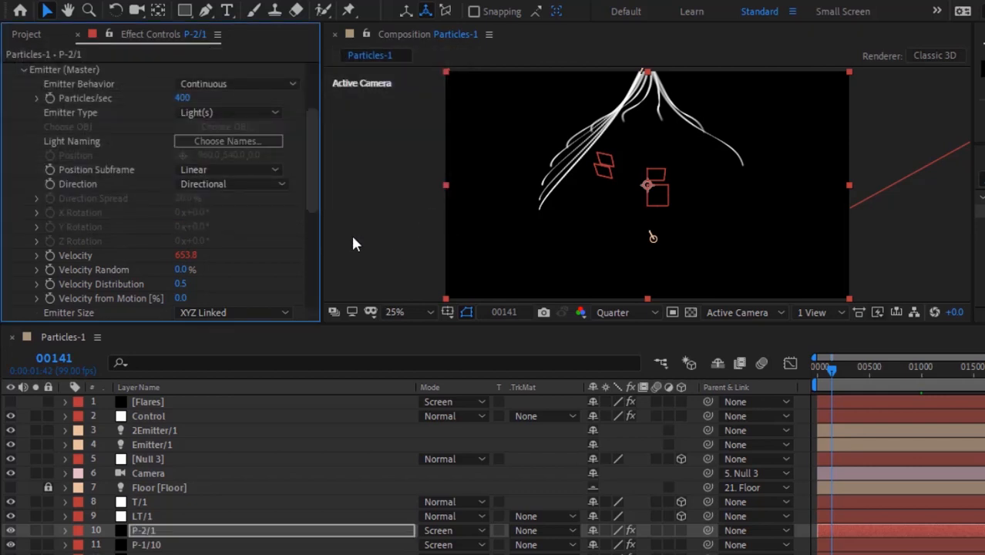
In P-2/1's emitter Velocity expression, change the layer referenced by the P position line to "2Emitter/1".
{"action": "left_click", "coordinate": [66, 531]}
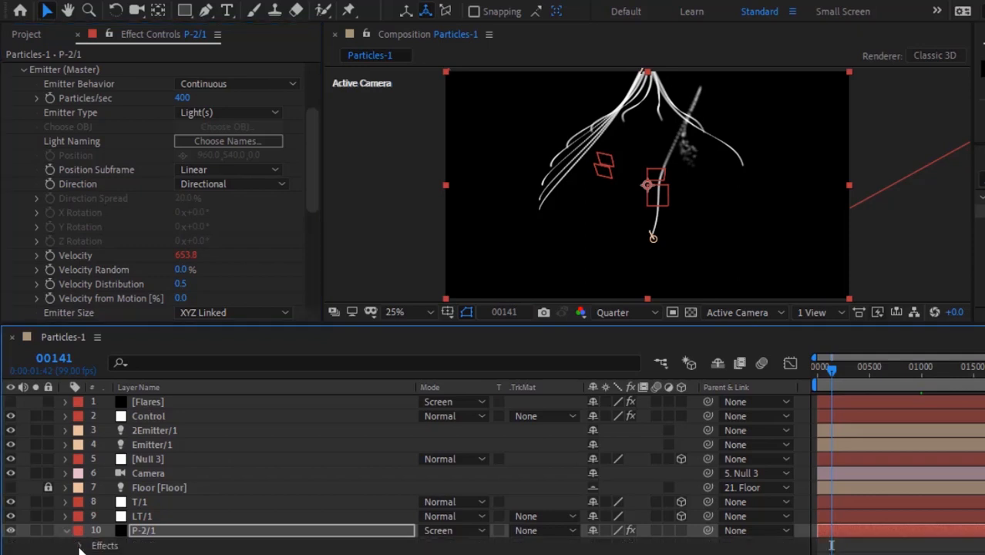
{"action": "left_click", "coordinate": [80, 546]}
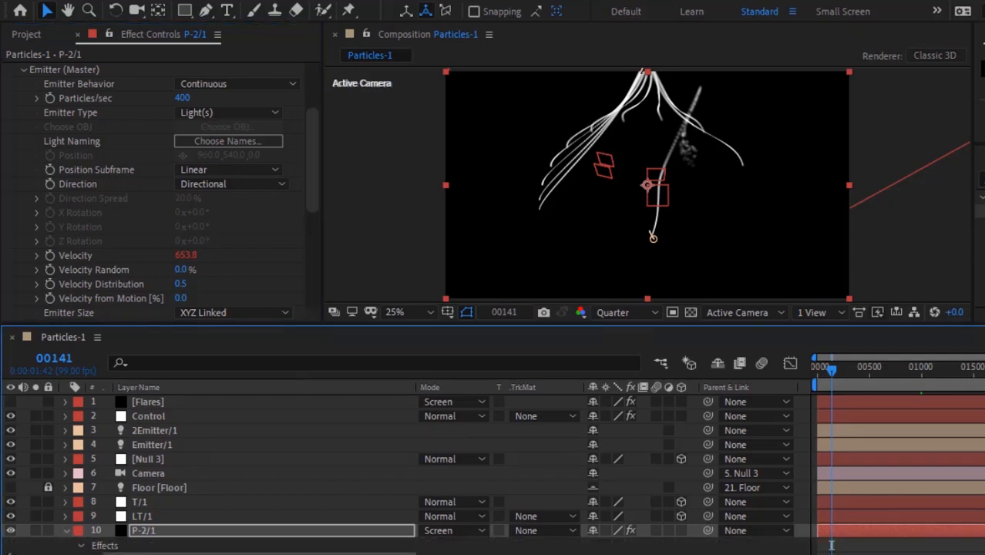
{"action": "scroll", "coordinate": [897, 501], "scroll_direction": "down", "scroll_amount": 3}
{"action": "scroll", "coordinate": [493, 475], "scroll_direction": "down", "scroll_amount": 1}
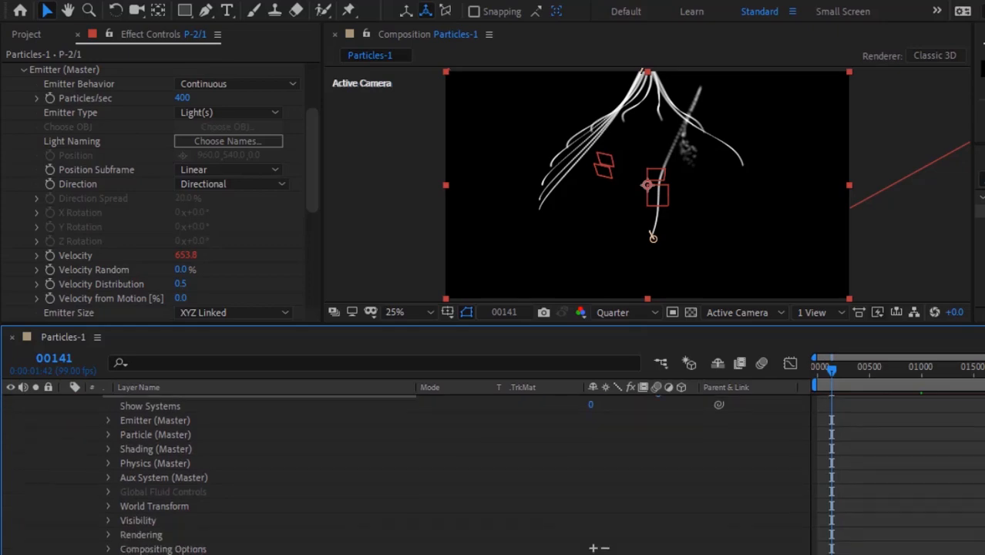
{"action": "left_click", "coordinate": [107, 420]}
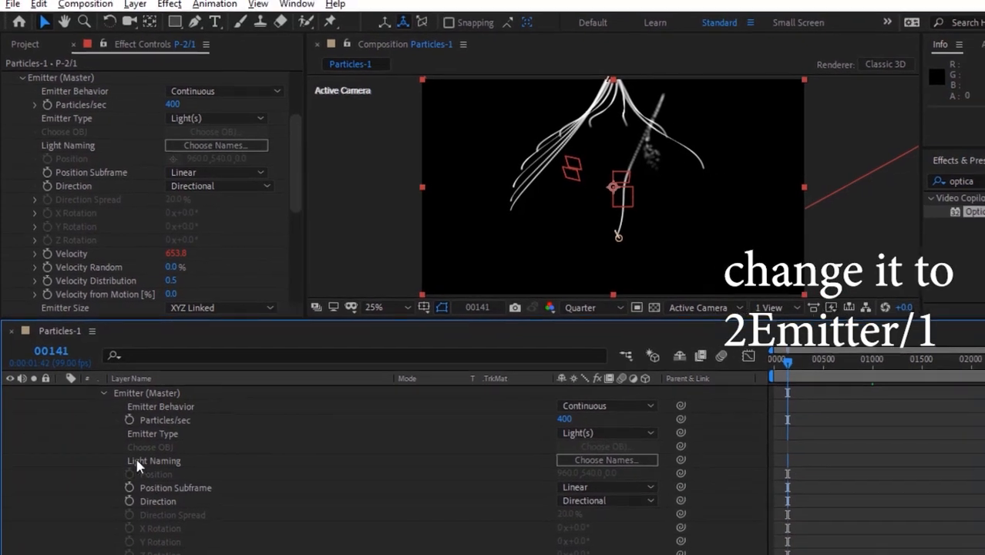
{"action": "left_click_drag", "start_coordinate": [982, 436], "coordinate": [982, 462]}
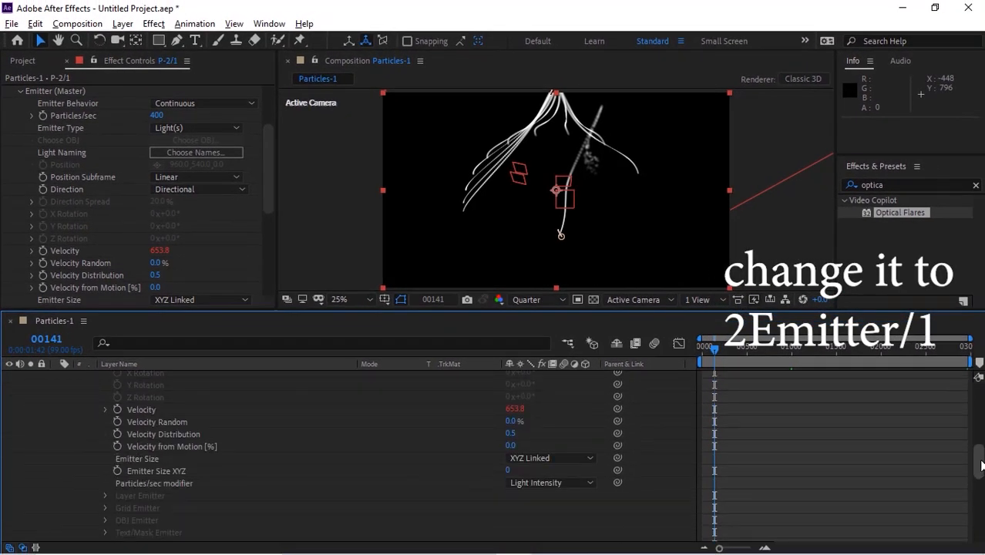
{"action": "left_click", "coordinate": [107, 410]}
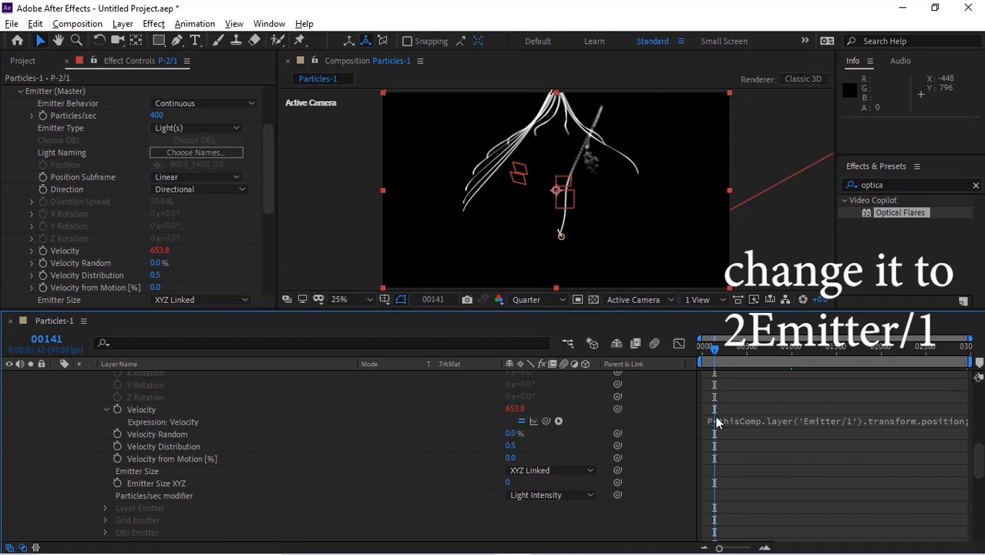
{"action": "left_click", "coordinate": [798, 421]}
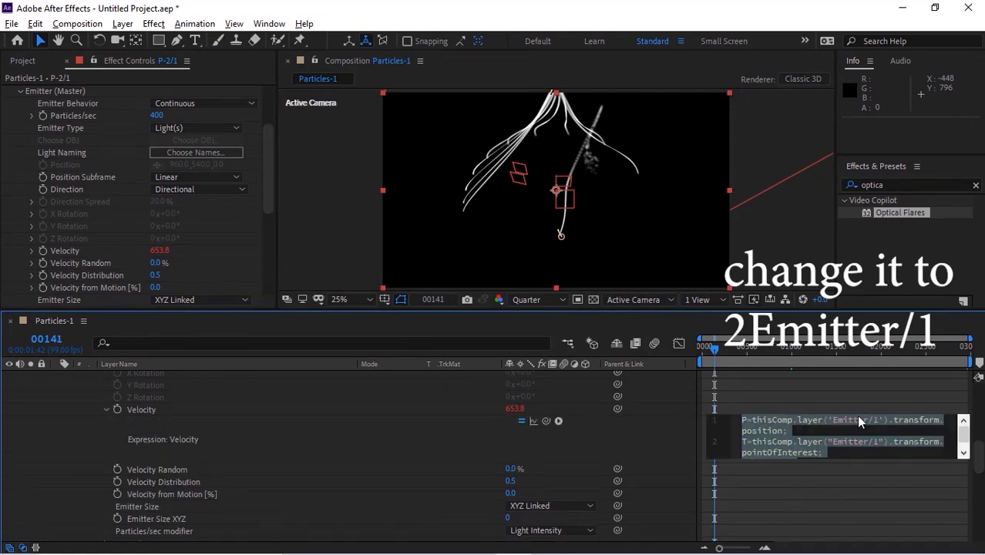
{"action": "left_click", "coordinate": [834, 419]}
{"action": "key", "text": "BackSpace"}
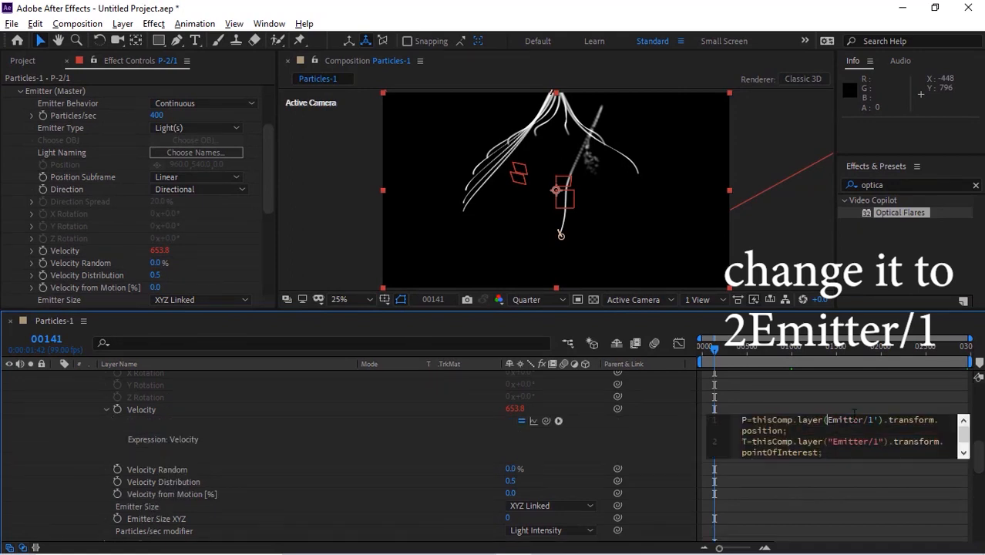
{"action": "type", "text": "\""}
{"action": "key", "text": "Return"}
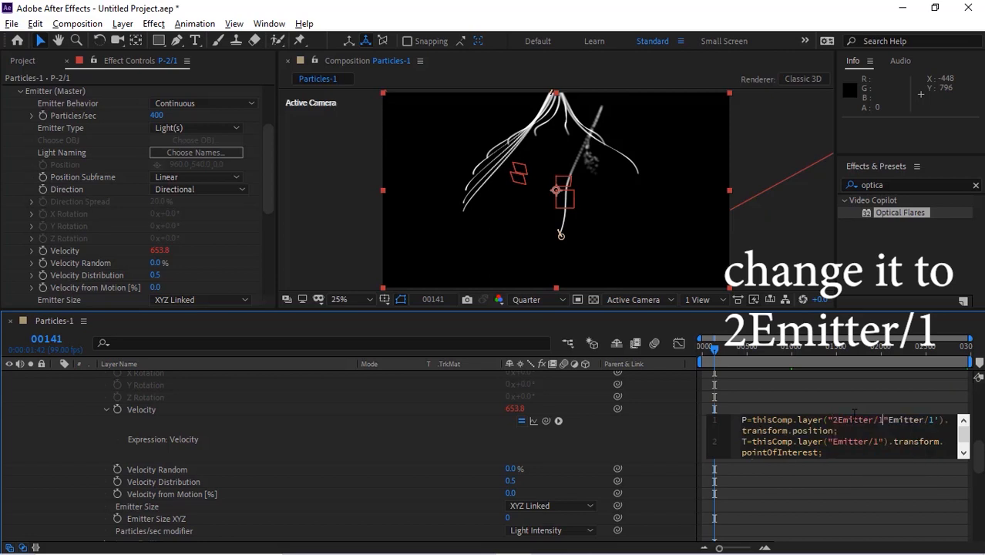
{"action": "key", "text": "Right"}
{"action": "key", "text": "shift+Right"}
{"action": "key", "text": "shift+Right"}
{"action": "key", "text": "shift+Right"}
{"action": "key", "text": "shift+Right"}
{"action": "key", "text": "shift+Right"}
{"action": "key", "text": "shift+Right"}
{"action": "key", "text": "shift+Right"}
{"action": "key", "text": "shift+Right"}
{"action": "key", "text": "shift+Right"}
{"action": "key", "text": "shift+Right"}
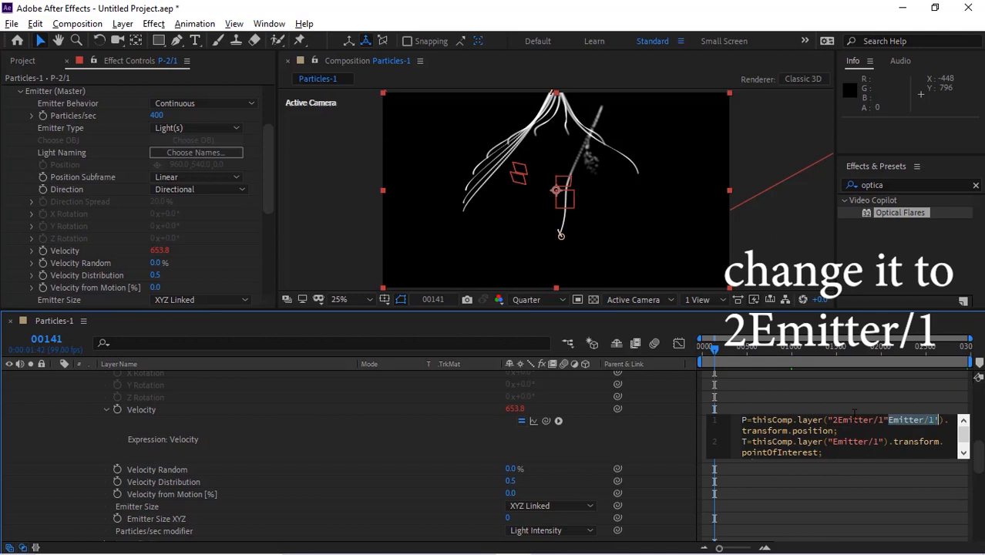
{"action": "key", "text": "BackSpace"}
Change the layer referenced by the expression's T pointOfInterest line to "2Emitter/1" and apply the expression.
{"action": "key", "text": "Down"}
{"action": "key", "text": "Down"}
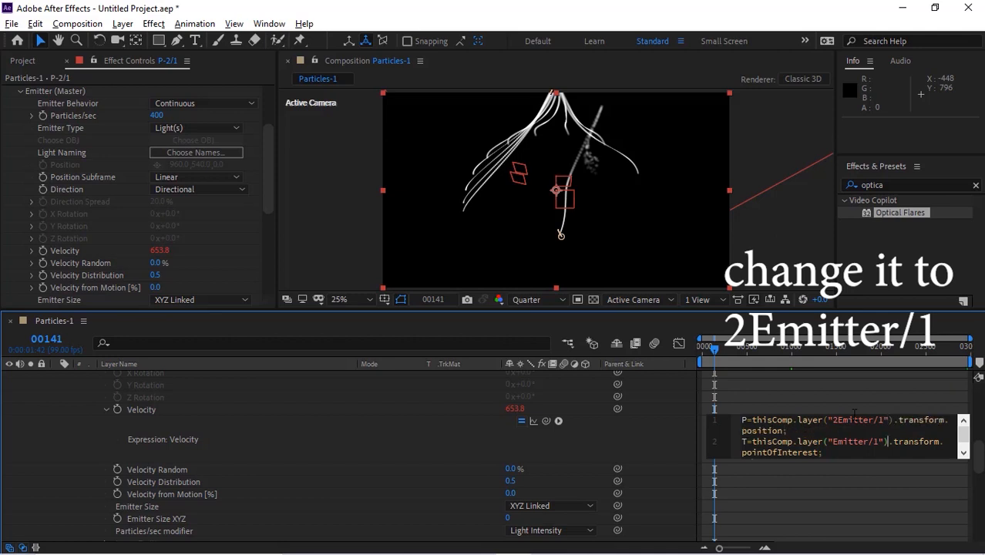
{"action": "key", "text": "Left"}
{"action": "key", "text": "Left"}
{"action": "type", "text": "2"}
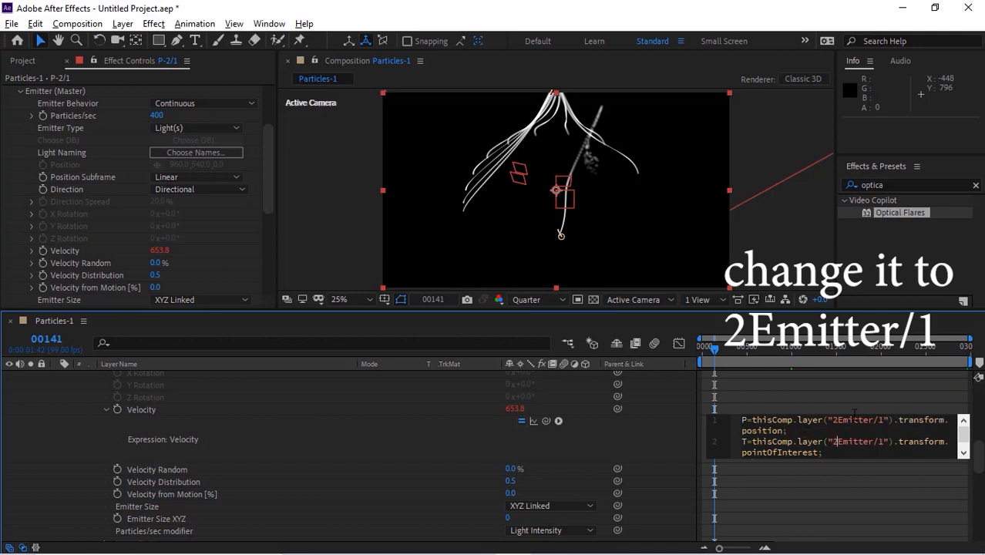
{"action": "key", "text": "Escape"}
{"action": "left_click", "coordinate": [667, 417]}
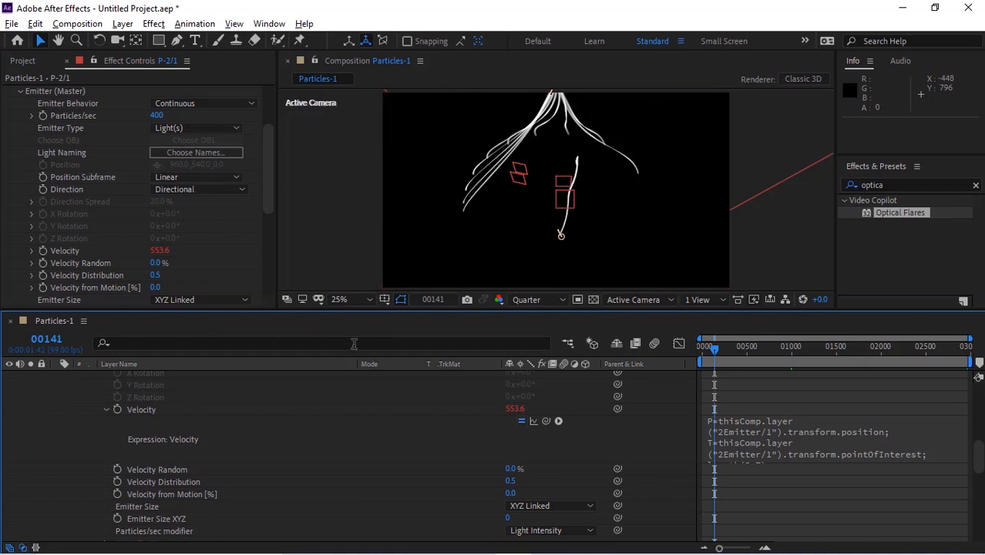
Collapse P-2/1's timeline properties and its Particular emitter settings, leaving the P-2/1 layer selected.
{"action": "left_click_drag", "start_coordinate": [981, 472], "coordinate": [981, 401]}
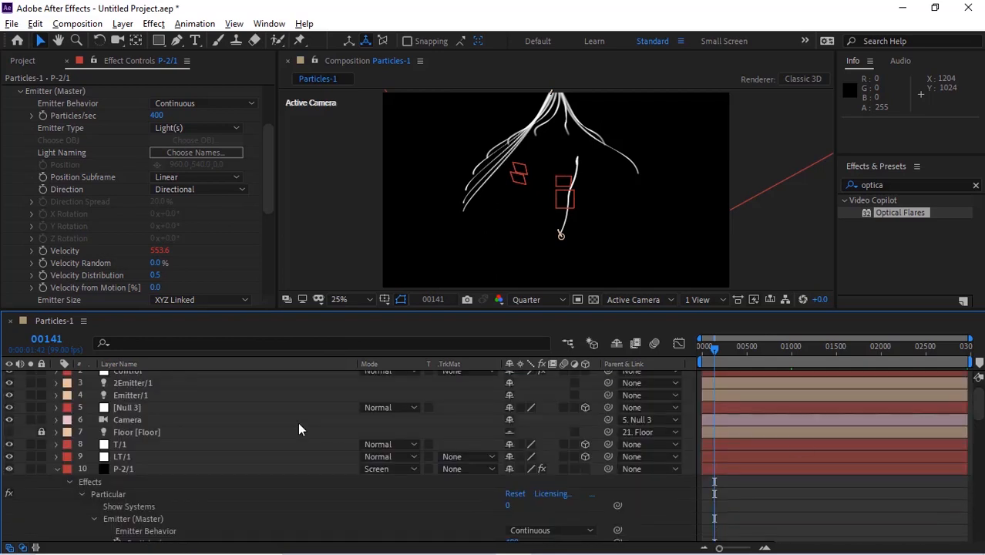
{"action": "left_click", "coordinate": [57, 468]}
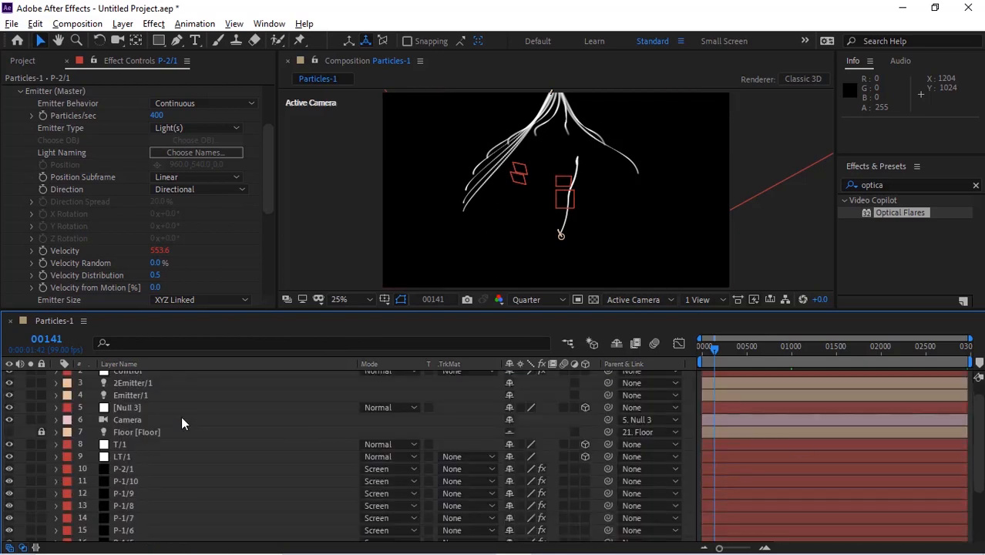
{"action": "left_click", "coordinate": [115, 467]}
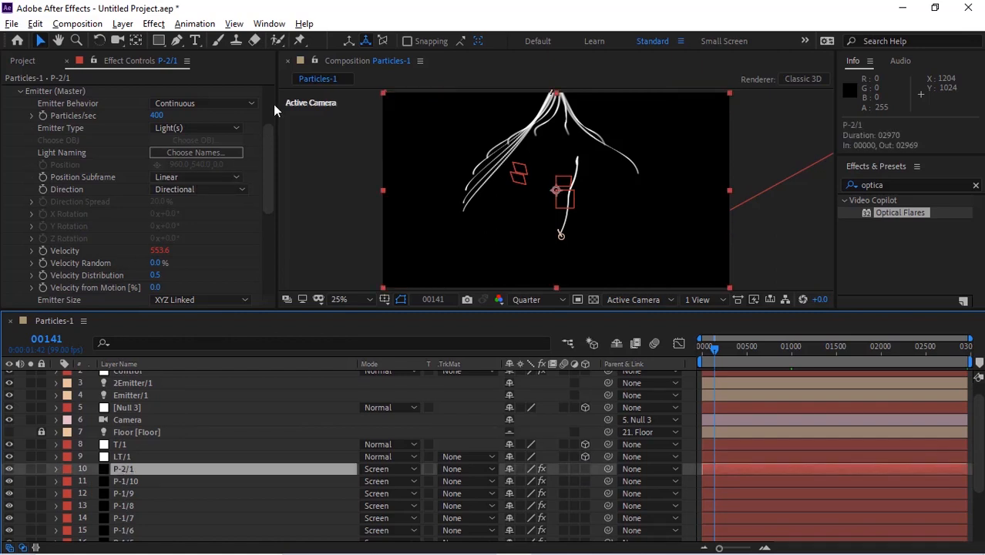
{"action": "scroll", "coordinate": [154, 139], "scroll_direction": "up", "scroll_amount": 3}
{"action": "left_click", "coordinate": [21, 184]}
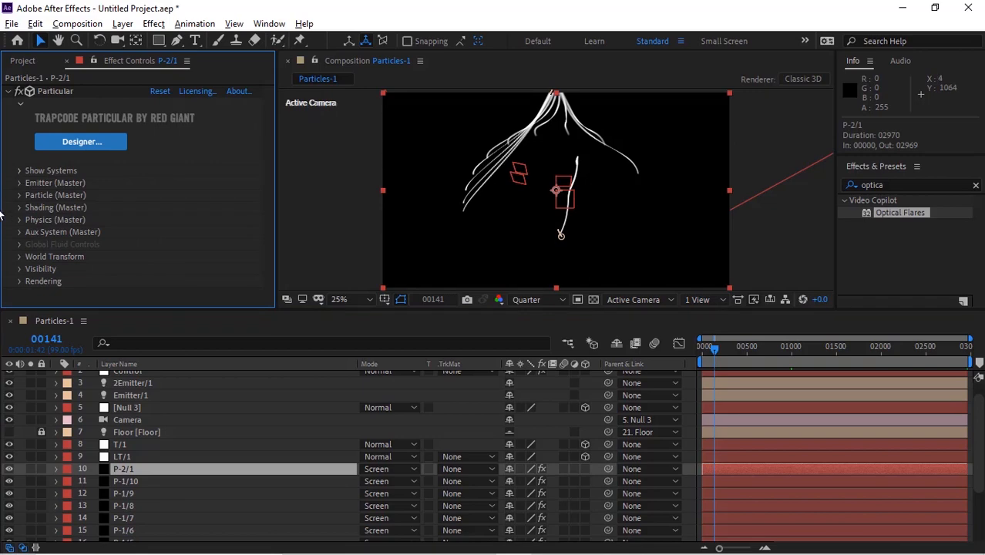
{"action": "left_click", "coordinate": [151, 474]}
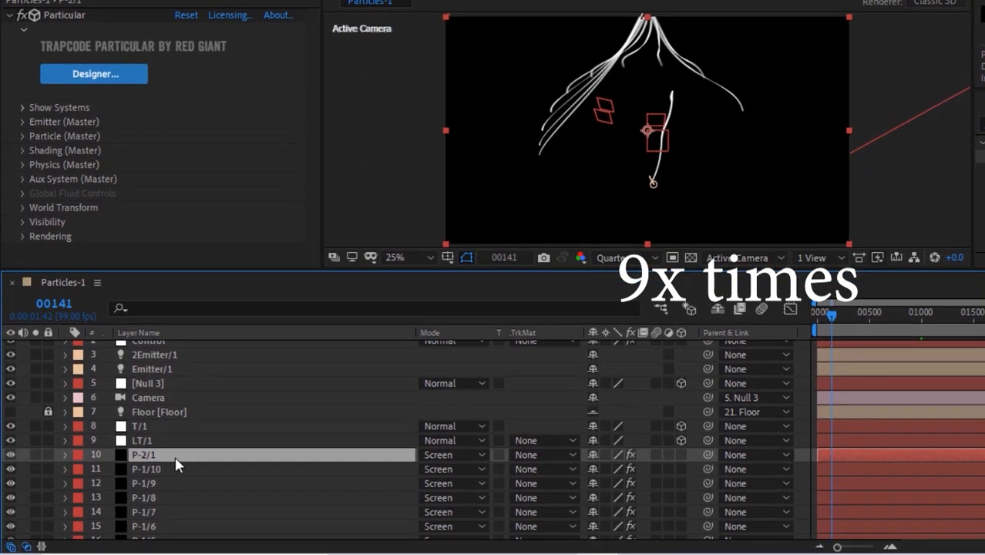
Duplicate the P-2/1 layer three times, up to P-2/4, and move the current time to frame 1000.
{"action": "key", "text": "ctrl+d"}
{"action": "key", "text": "ctrl+d"}
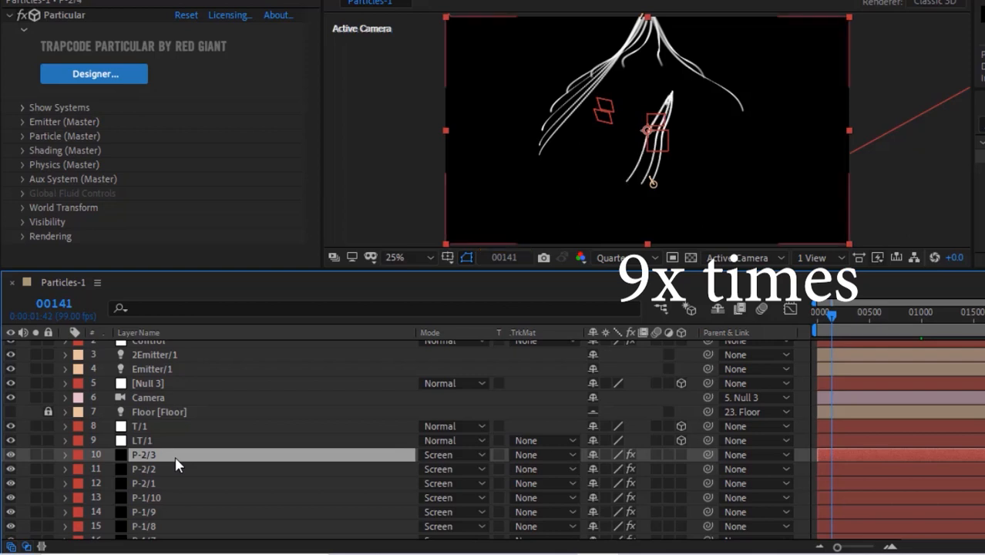
{"action": "key", "text": "ctrl+d"}
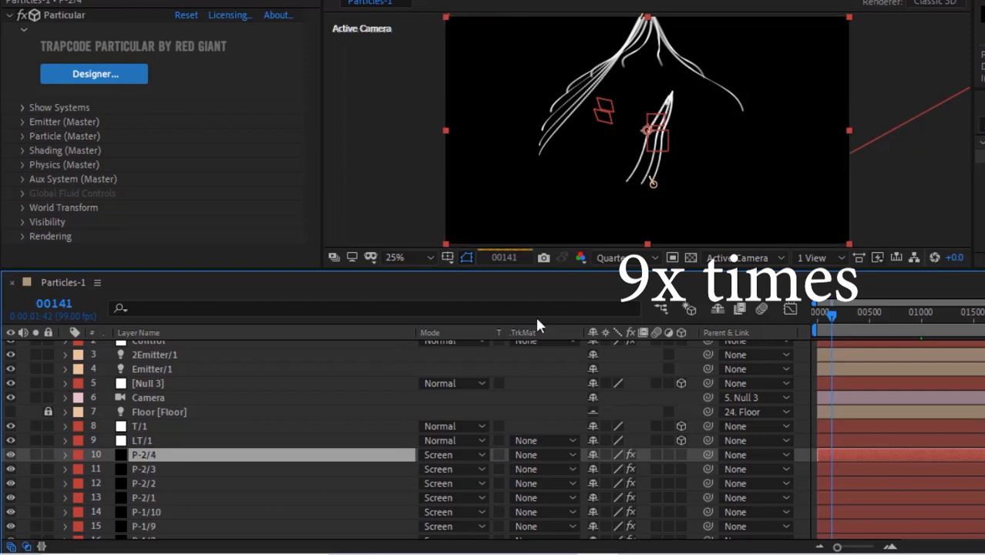
{"action": "left_click", "coordinate": [51, 306]}
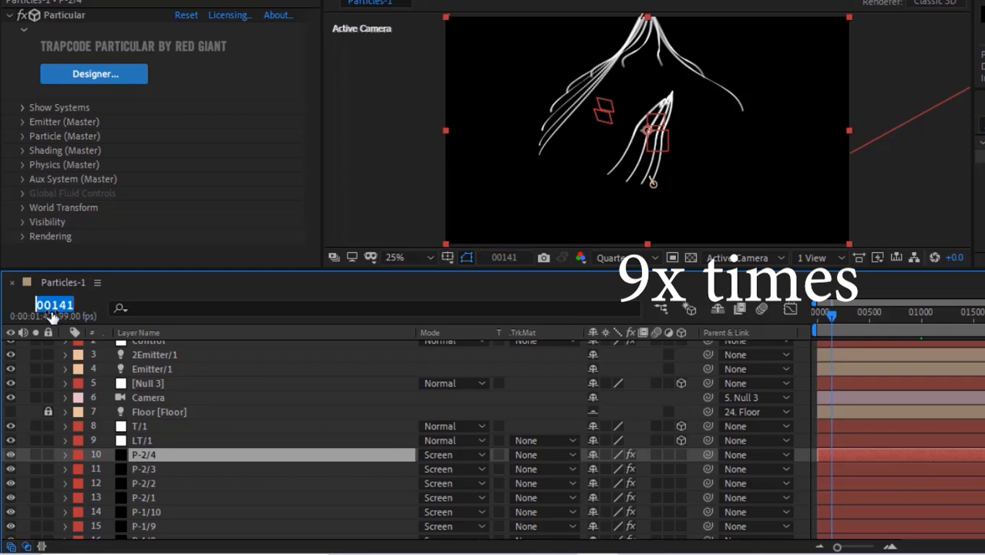
{"action": "type", "text": "1000"}
{"action": "key", "text": "Return"}
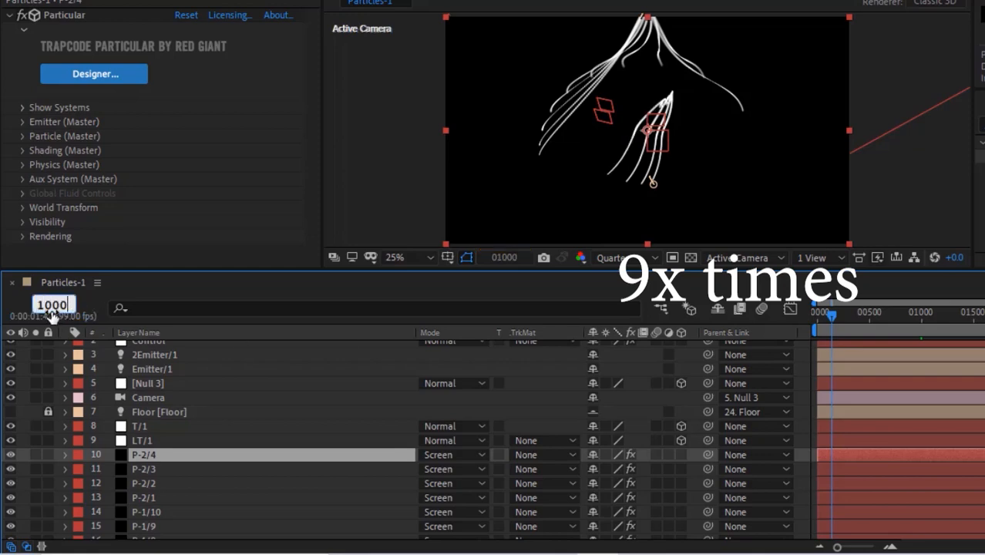
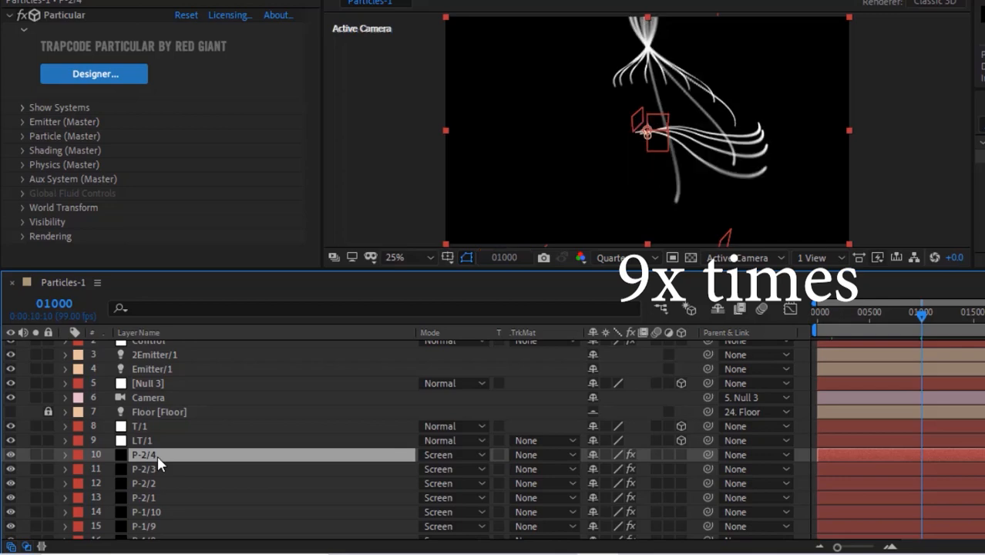
Duplicate the P-2/4 layer six times to complete the second set up to P-2/10.
{"action": "key", "text": "ctrl+d"}
{"action": "key", "text": "ctrl+d"}
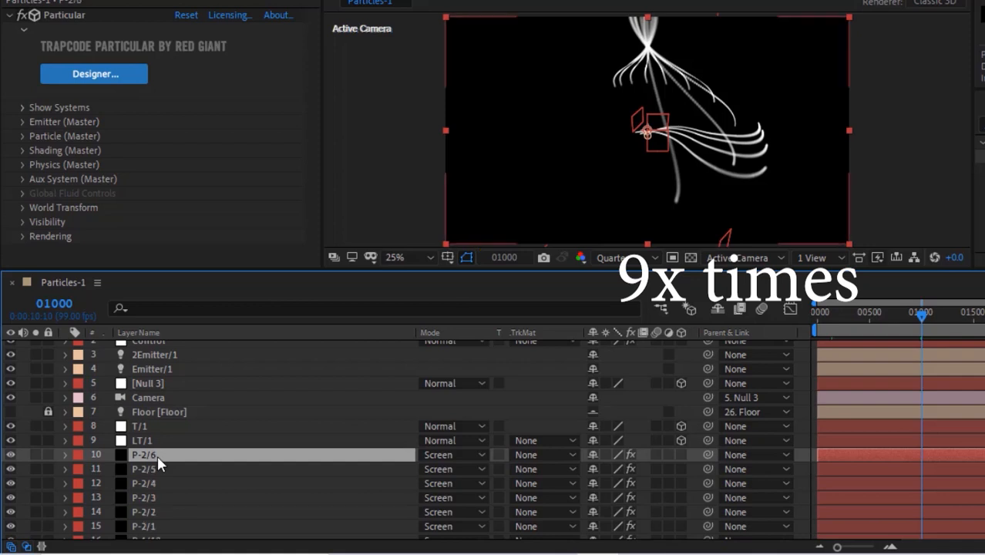
{"action": "key", "text": "ctrl+d"}
{"action": "key", "text": "ctrl+d"}
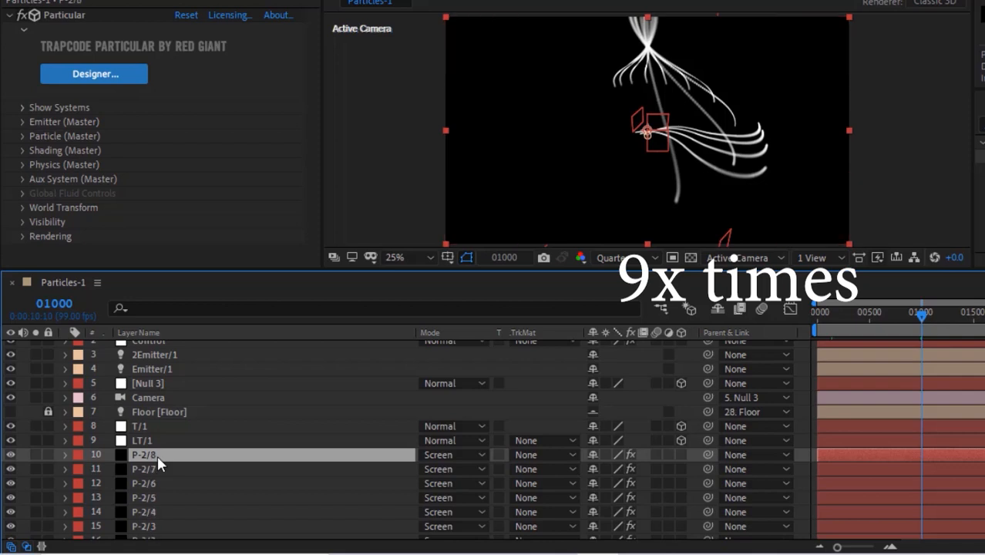
{"action": "key", "text": "ctrl+d"}
{"action": "key", "text": "ctrl+d"}
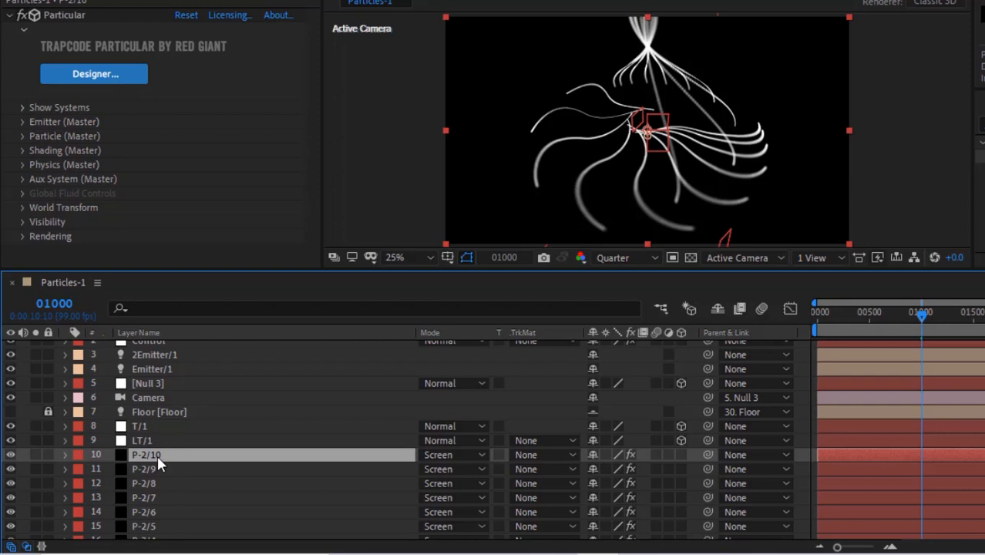
Duplicate P-2/10 once and rename the copy P-3/1.
{"action": "key", "text": "ctrl+d"}
{"action": "key", "text": "Return"}
{"action": "left_click", "coordinate": [158, 456]}
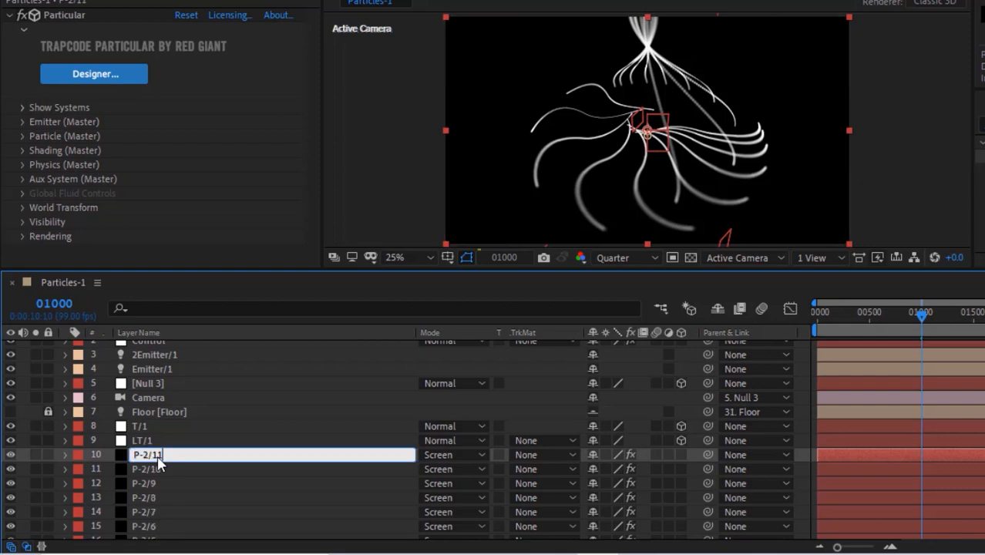
{"action": "key", "text": "BackSpace"}
{"action": "key", "text": "Left"}
{"action": "key", "text": "BackSpace"}
{"action": "type", "text": "3"}
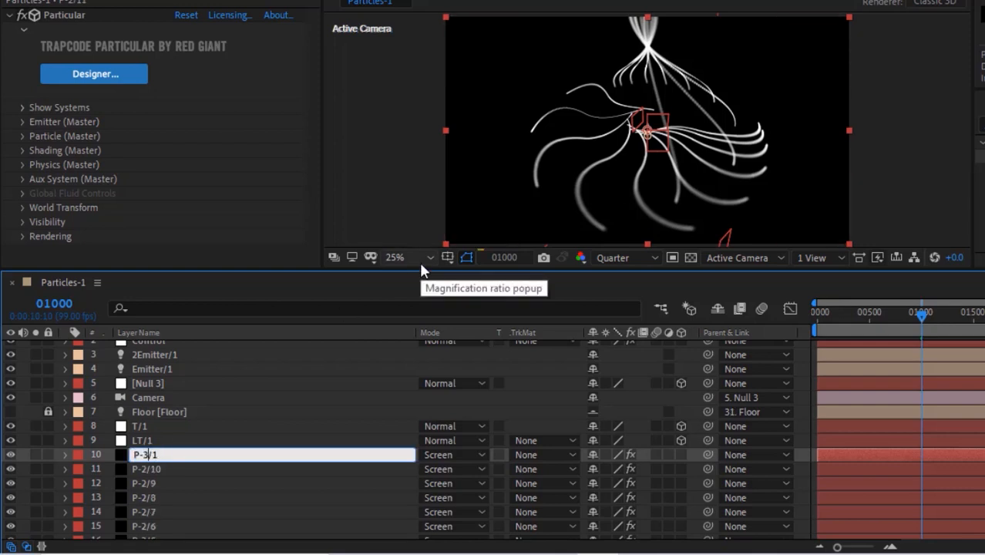
{"action": "key", "text": "Return"}
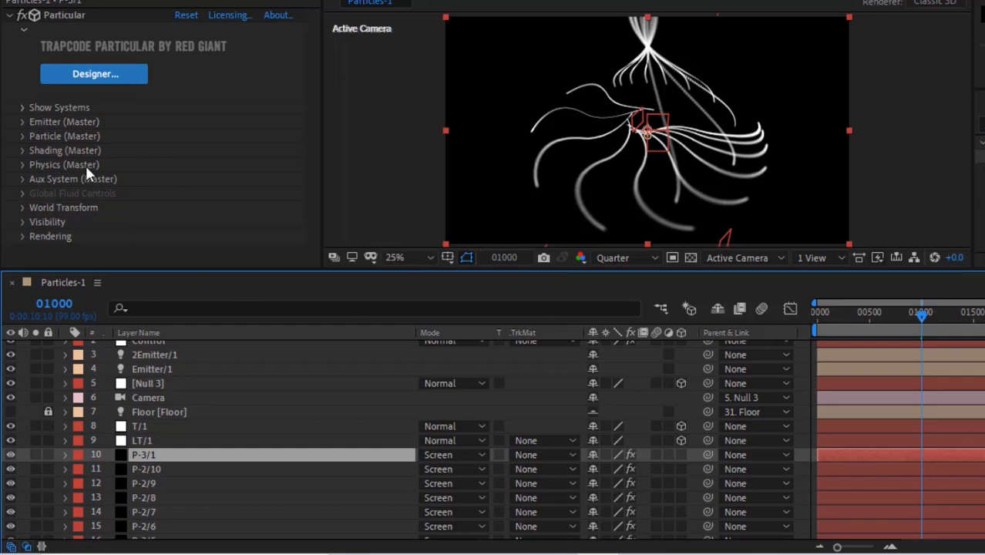
In P-3/1's Particular emitter settings, set the emitter type to Point and the direction to Uniform.
{"action": "left_click", "coordinate": [21, 122]}
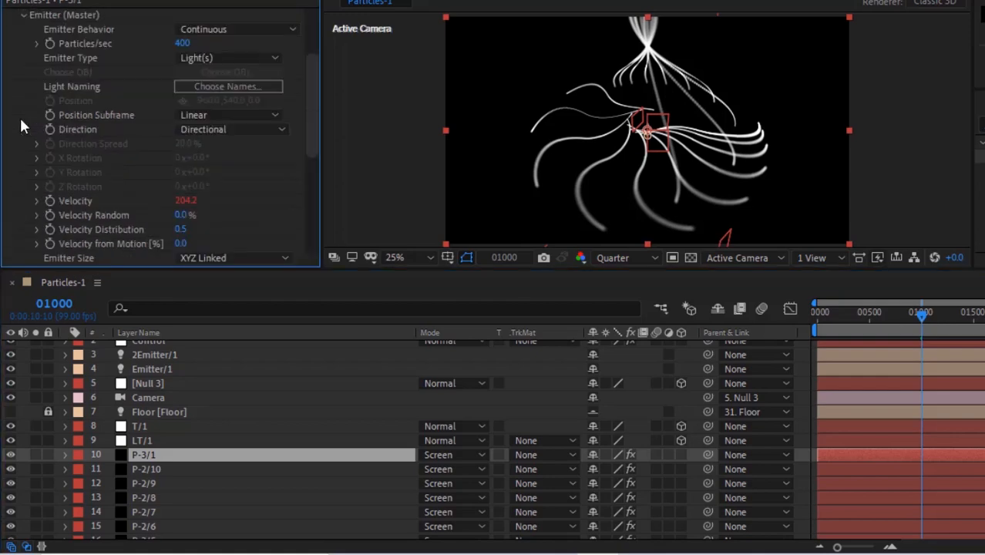
{"action": "left_click", "coordinate": [216, 58]}
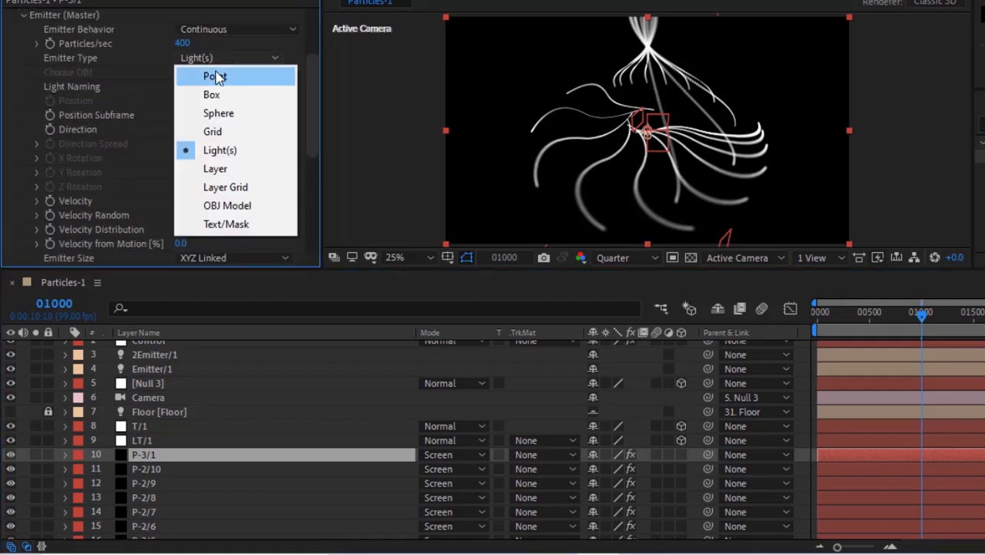
{"action": "left_click", "coordinate": [216, 73]}
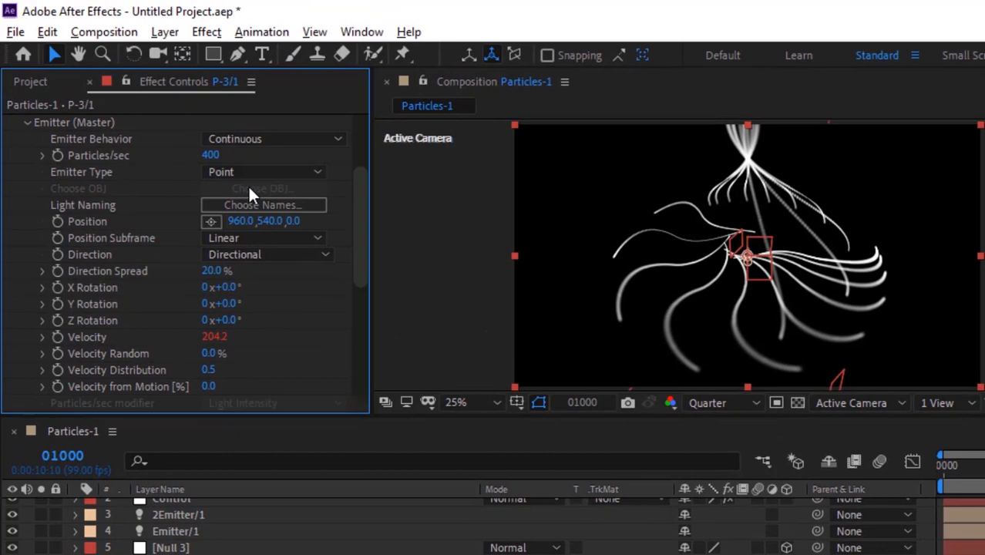
{"action": "left_click", "coordinate": [262, 256]}
{"action": "left_click", "coordinate": [267, 276]}
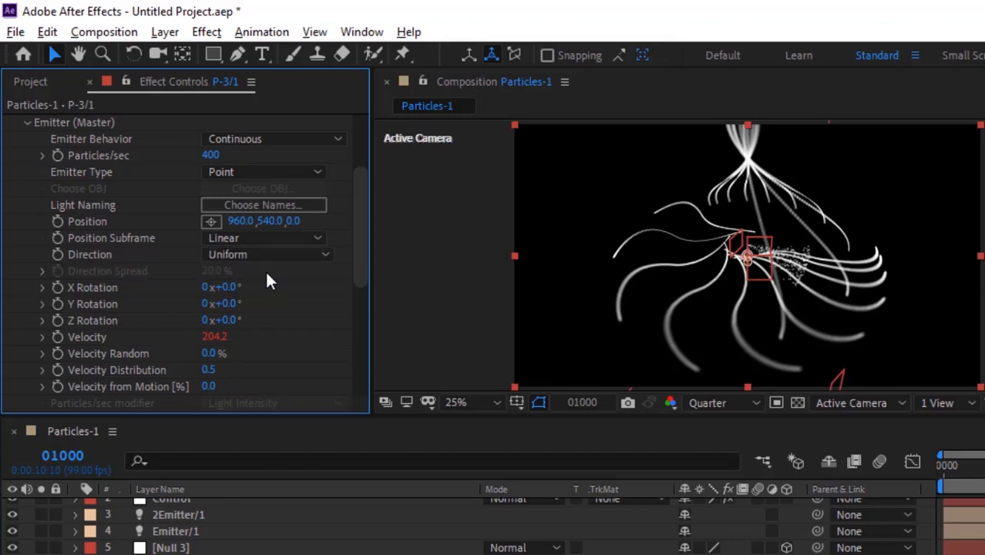
Remove the expression from P-3/1's emitter Velocity and set the velocity to 0.
{"action": "left_click", "coordinate": [58, 338], "text": "alt"}
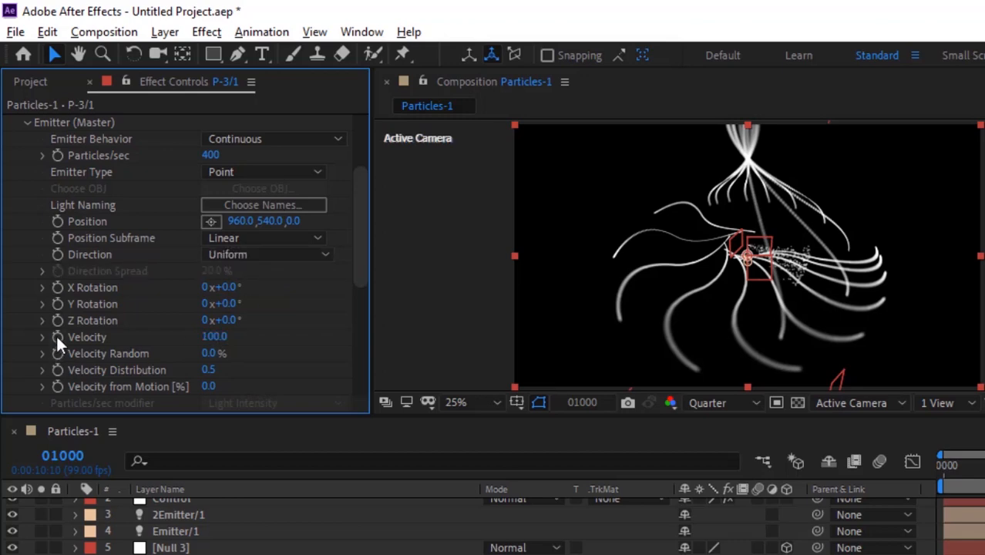
{"action": "left_click", "coordinate": [210, 337]}
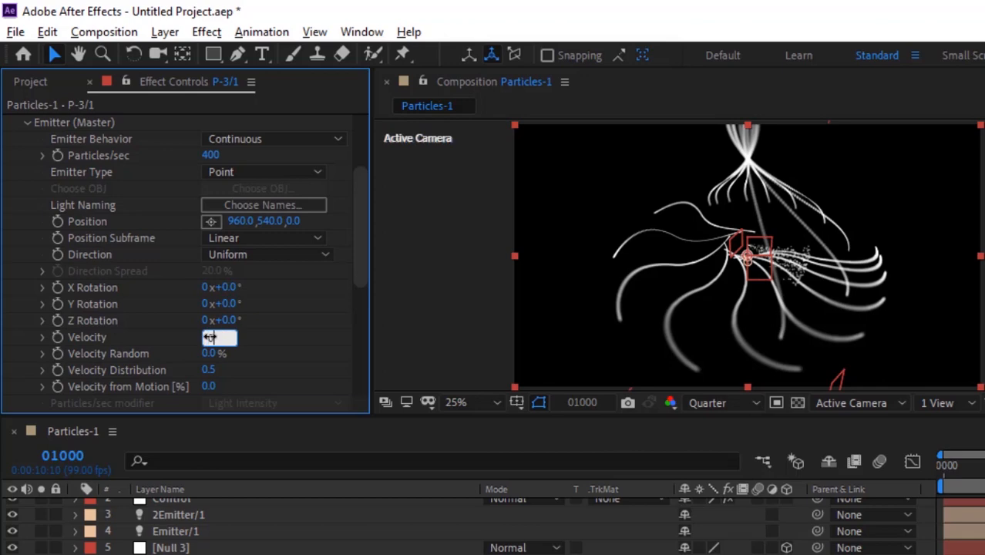
{"action": "type", "text": "0"}
{"action": "key", "text": "Return"}
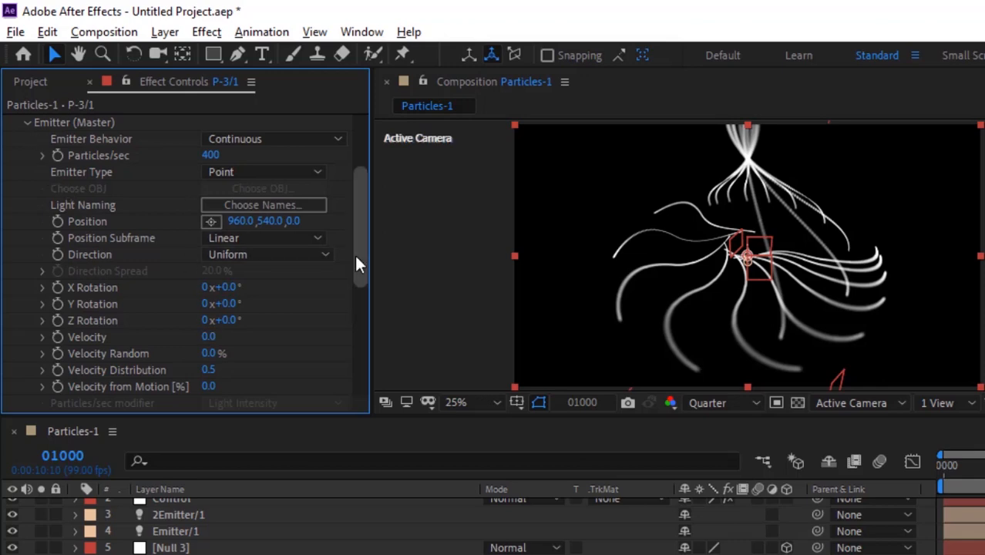
In P-3/1's Particle (Master) settings, change Set Color to At Start, leaving the Particular groups collapsed.
{"action": "left_click", "coordinate": [28, 123]}
{"action": "left_click", "coordinate": [27, 264]}
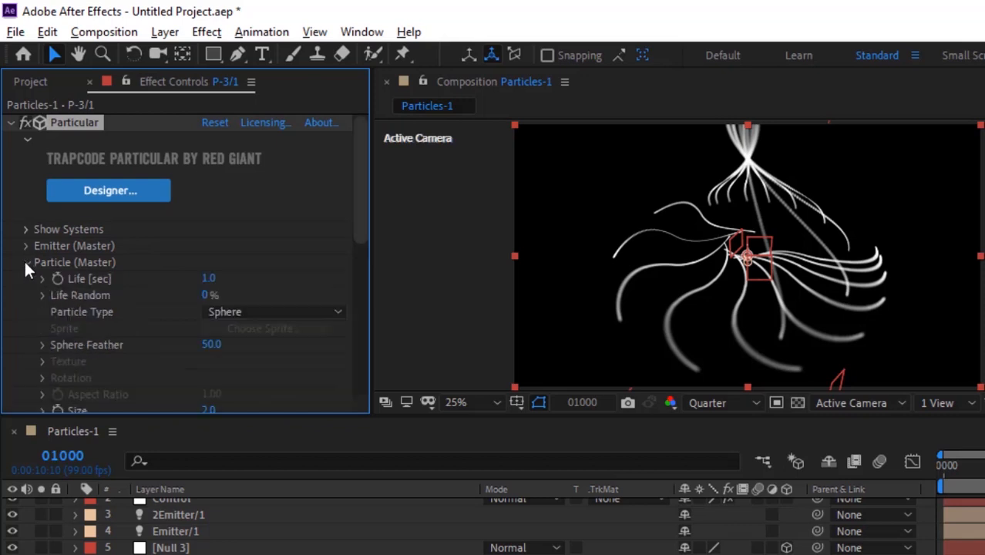
{"action": "scroll", "coordinate": [27, 266], "scroll_direction": "down", "scroll_amount": 3}
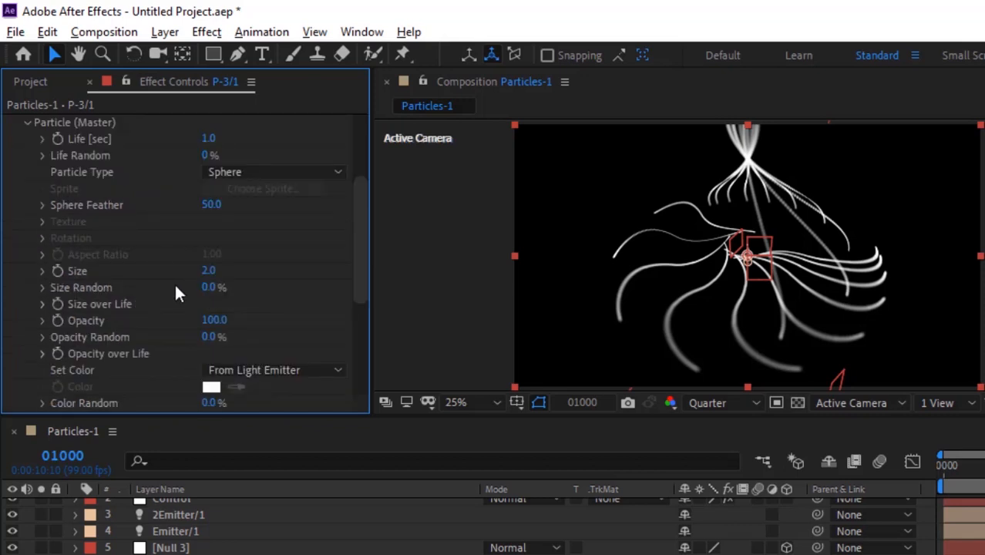
{"action": "left_click", "coordinate": [286, 371]}
{"action": "left_click", "coordinate": [286, 388]}
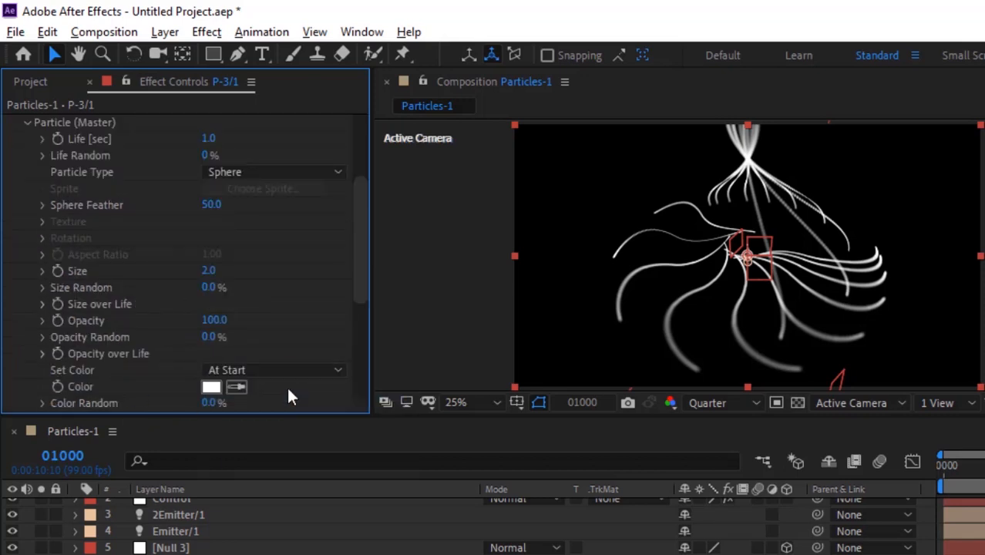
{"action": "scroll", "coordinate": [361, 270], "scroll_direction": "up", "scroll_amount": 3}
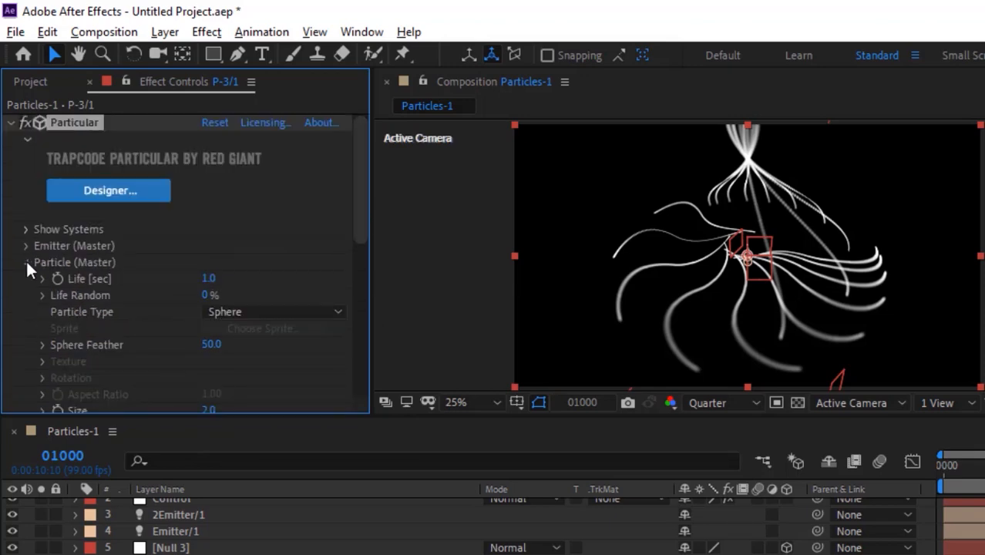
{"action": "left_click", "coordinate": [26, 264]}
{"action": "left_click", "coordinate": [27, 296]}
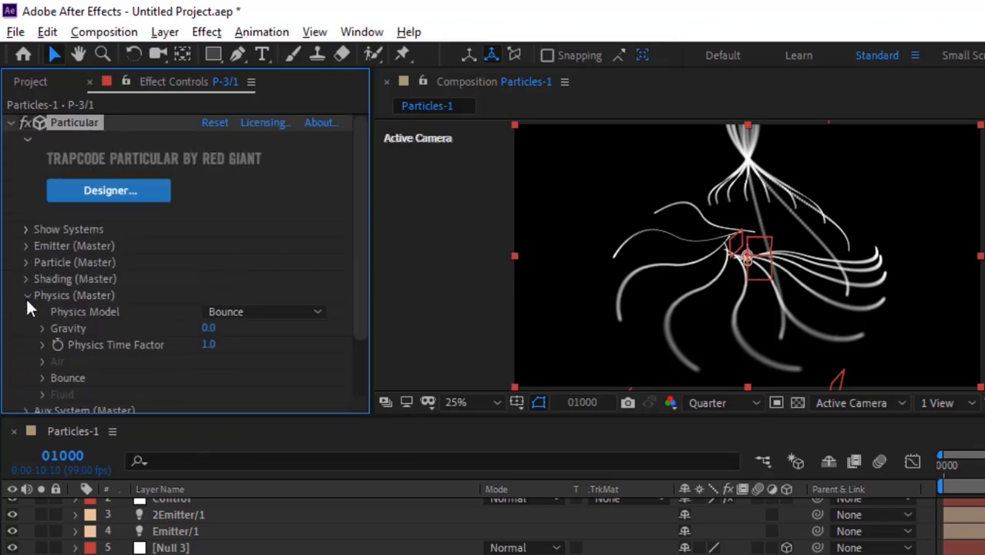
{"action": "left_click", "coordinate": [27, 296]}
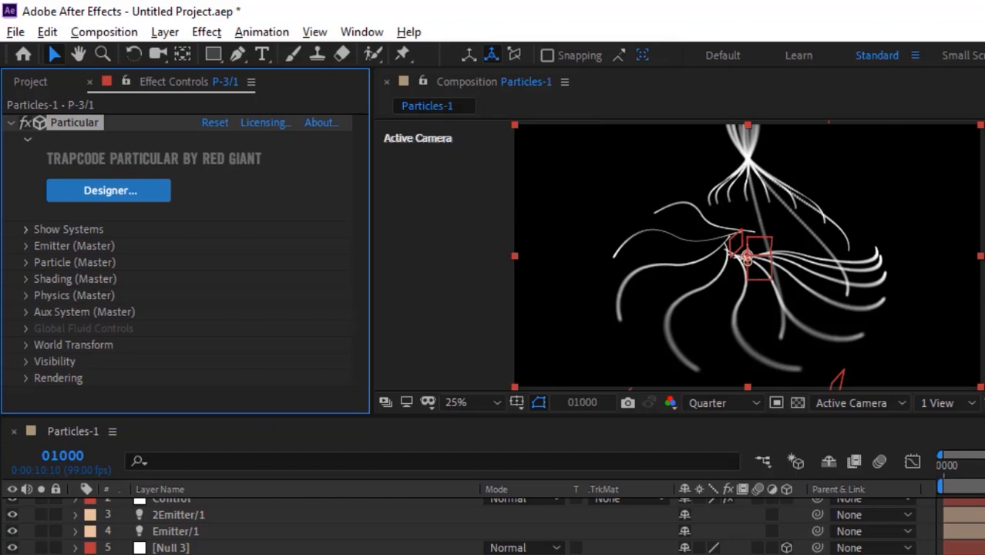
Duplicate the P-3/1 layer nine times to build the third set up to P-3/10.
{"action": "left_click", "coordinate": [177, 553]}
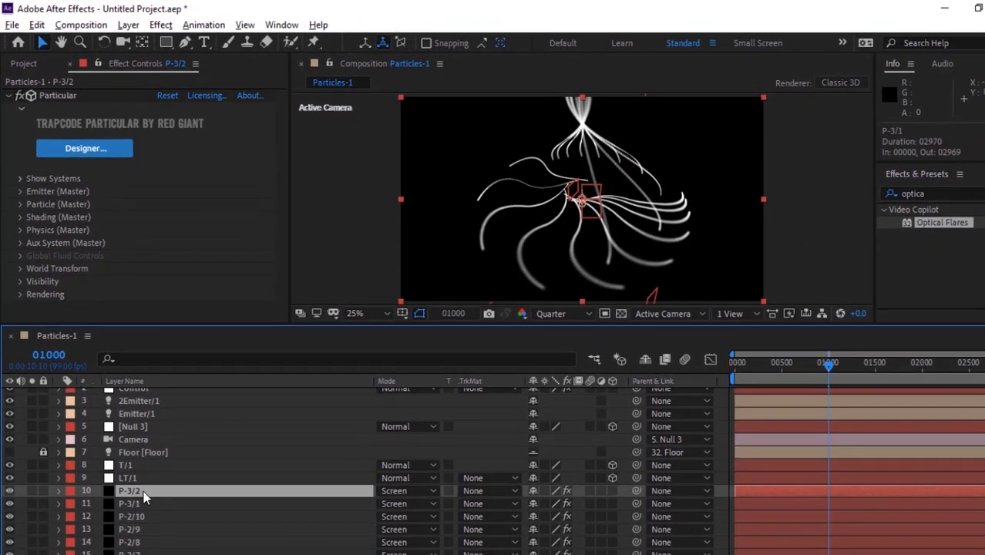
{"action": "key", "text": "ctrl+d"}
{"action": "key", "text": "ctrl+d"}
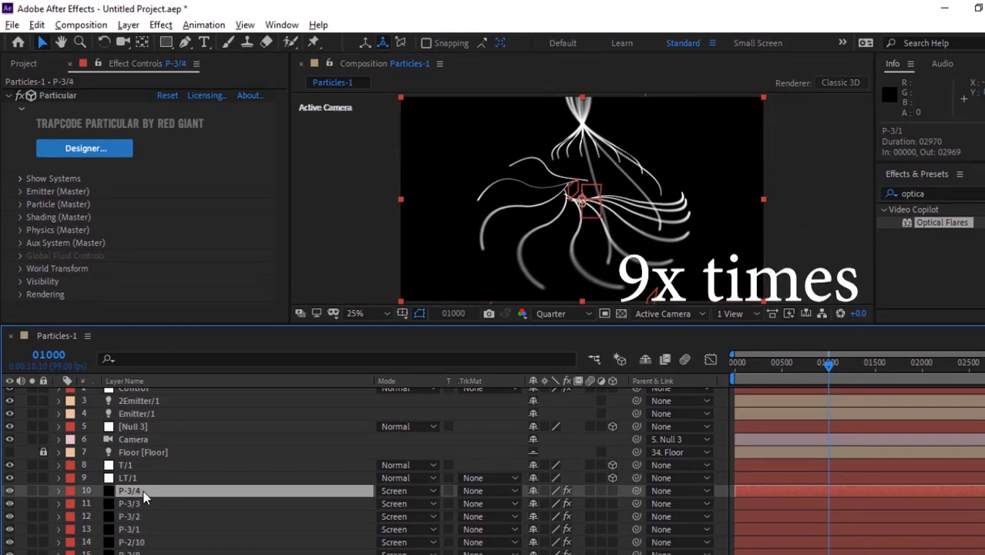
{"action": "key", "text": "ctrl+d"}
{"action": "key", "text": "ctrl+d"}
{"action": "key", "text": "ctrl+d"}
{"action": "key", "text": "ctrl+d"}
{"action": "key", "text": "ctrl+d"}
{"action": "key", "text": "ctrl+d"}
Duplicate P-3/10 once and rename the copy P-4/1.
{"action": "key", "text": "ctrl+d"}
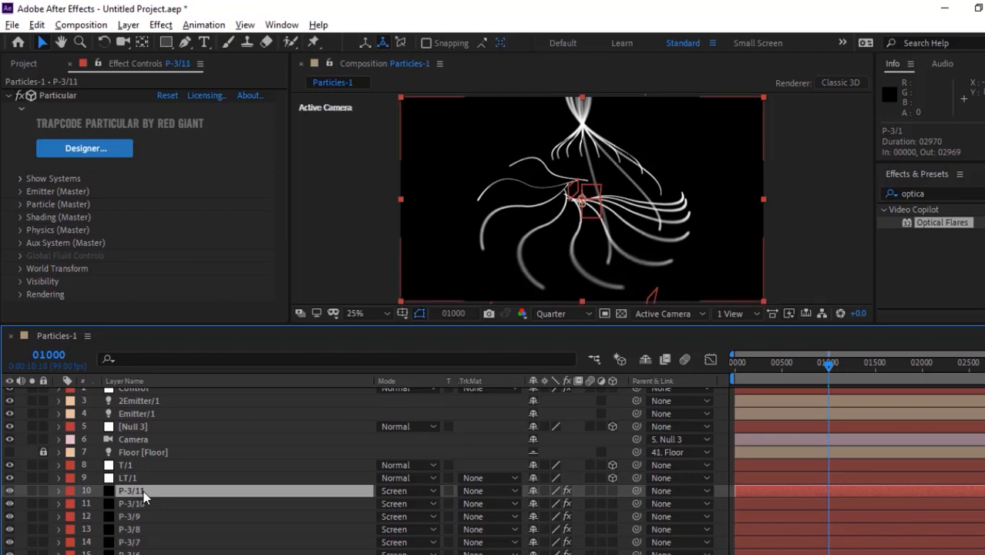
{"action": "key", "text": "Return"}
{"action": "key", "text": "BackSpace"}
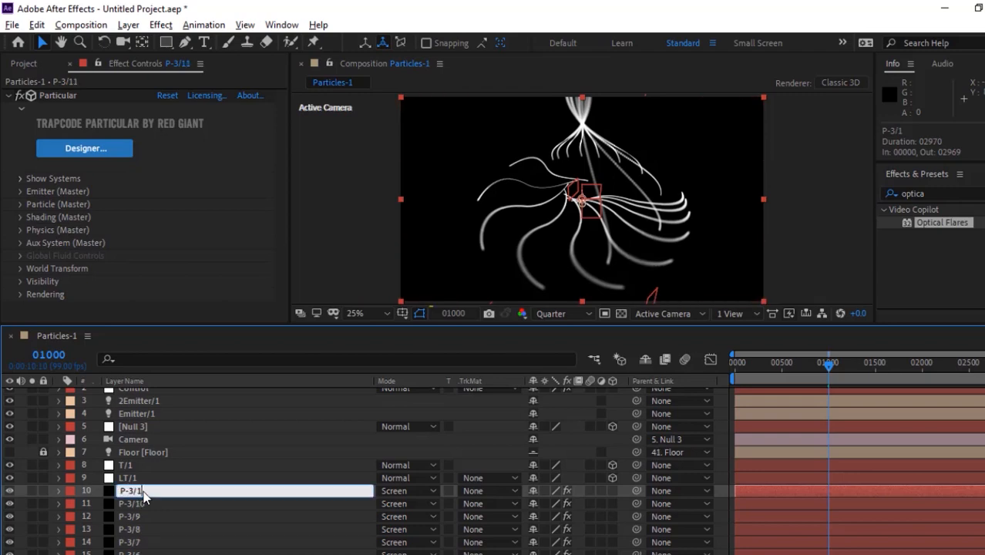
{"action": "key", "text": "Left"}
{"action": "key", "text": "Left"}
{"action": "key", "text": "BackSpace"}
{"action": "type", "text": "4"}
{"action": "key", "text": "Return"}
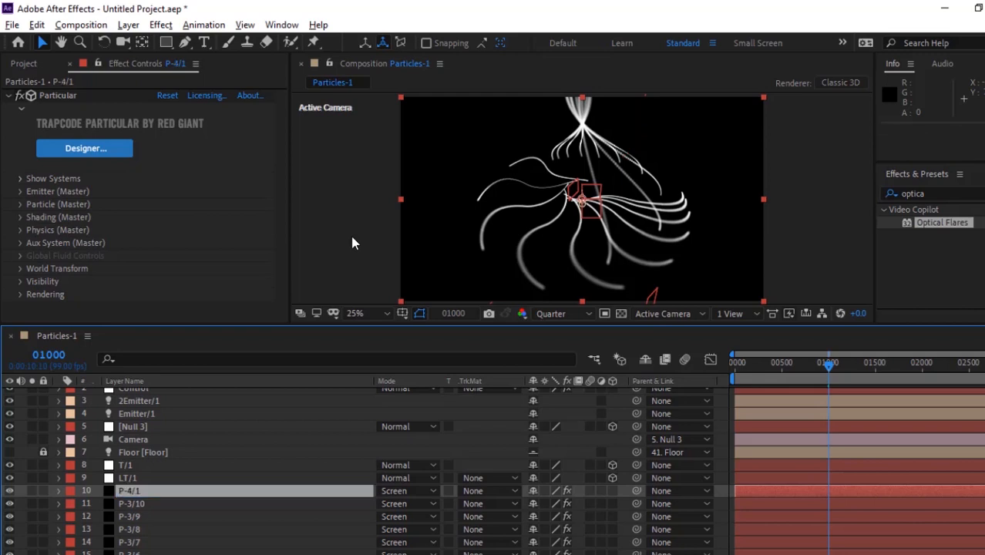
Set P-4/1's Particular emitter velocity to 50.
{"action": "left_click", "coordinate": [21, 191]}
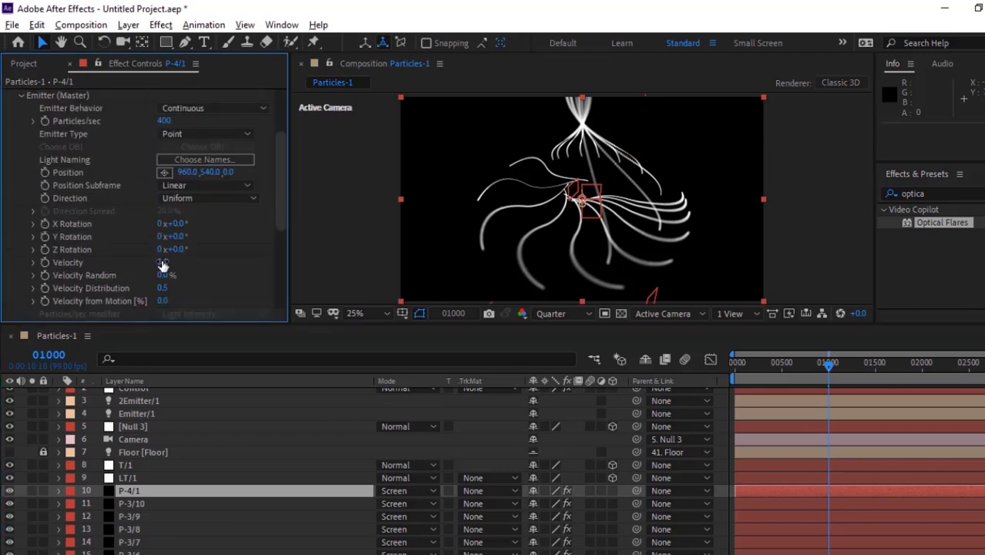
{"action": "left_click", "coordinate": [162, 262]}
{"action": "type", "text": "30"}
{"action": "key", "text": "Return"}
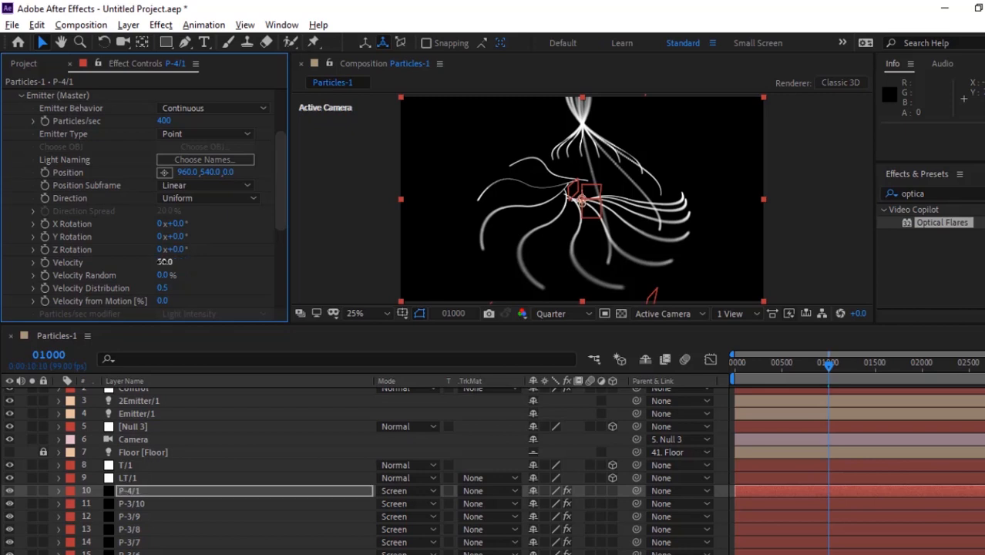
{"action": "left_click", "coordinate": [485, 429]}
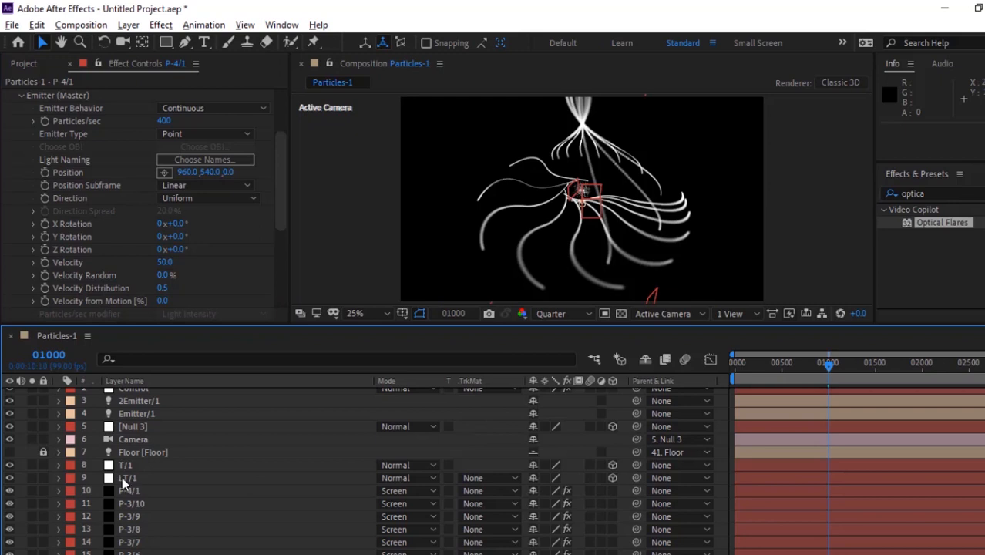
Set the particle life of P-4/1's Particular effect to 3 seconds.
{"action": "left_click", "coordinate": [134, 493]}
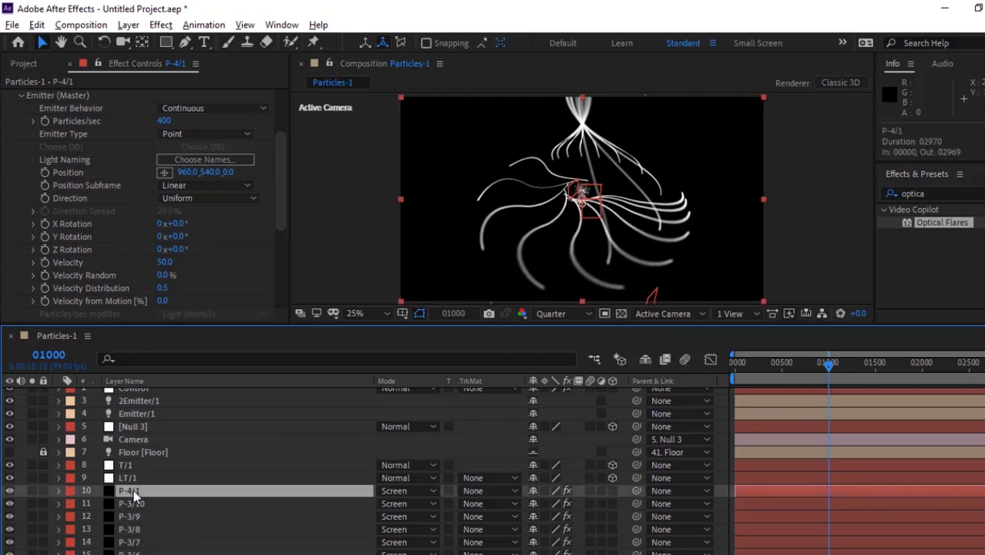
{"action": "left_click", "coordinate": [22, 97]}
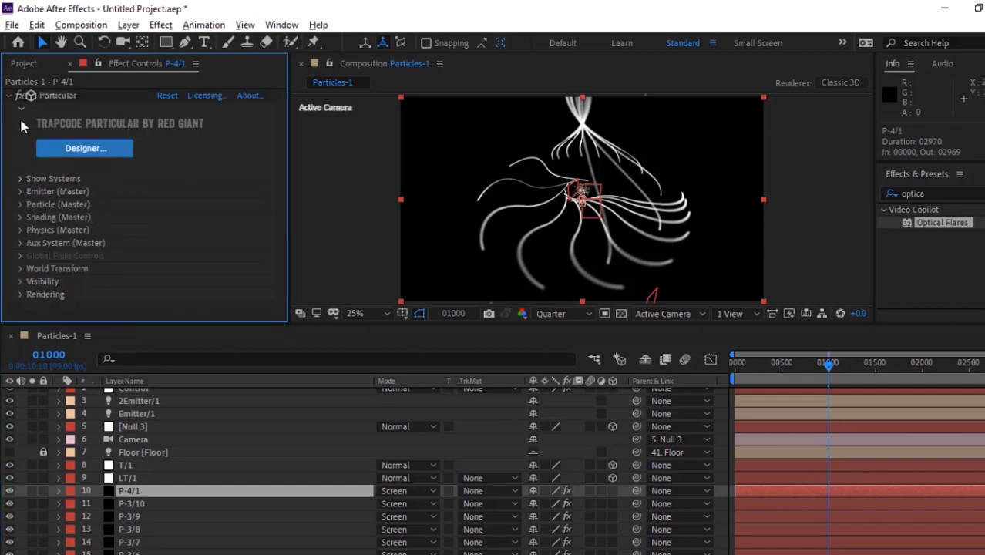
{"action": "left_click", "coordinate": [22, 204]}
{"action": "scroll", "coordinate": [25, 203], "scroll_direction": "down", "scroll_amount": 3}
{"action": "left_click", "coordinate": [163, 108]}
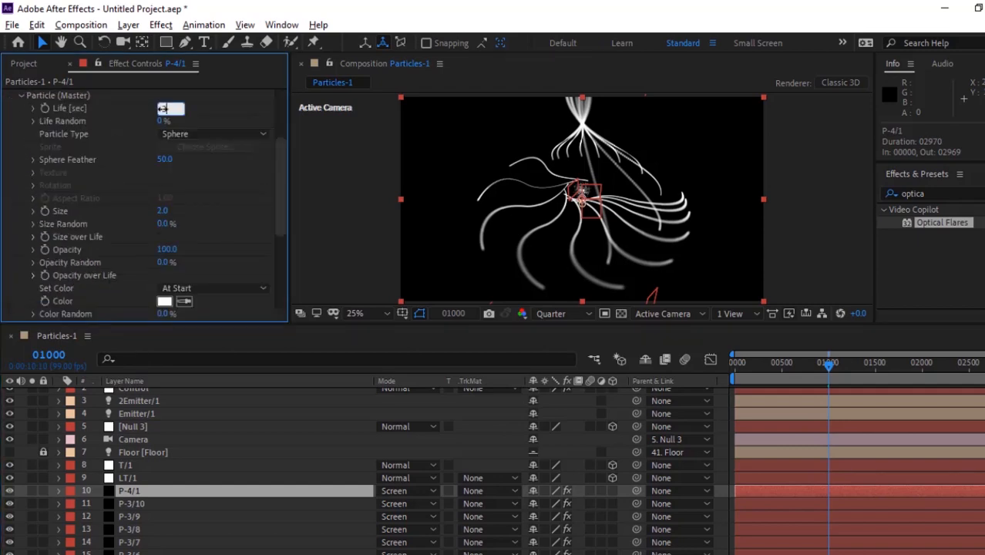
{"action": "type", "text": "3"}
{"action": "key", "text": "Return"}
Apply the linear descending preset to P-4/1's main particle Size over Life and collapse the Particle (Master) group.
{"action": "left_click", "coordinate": [34, 239]}
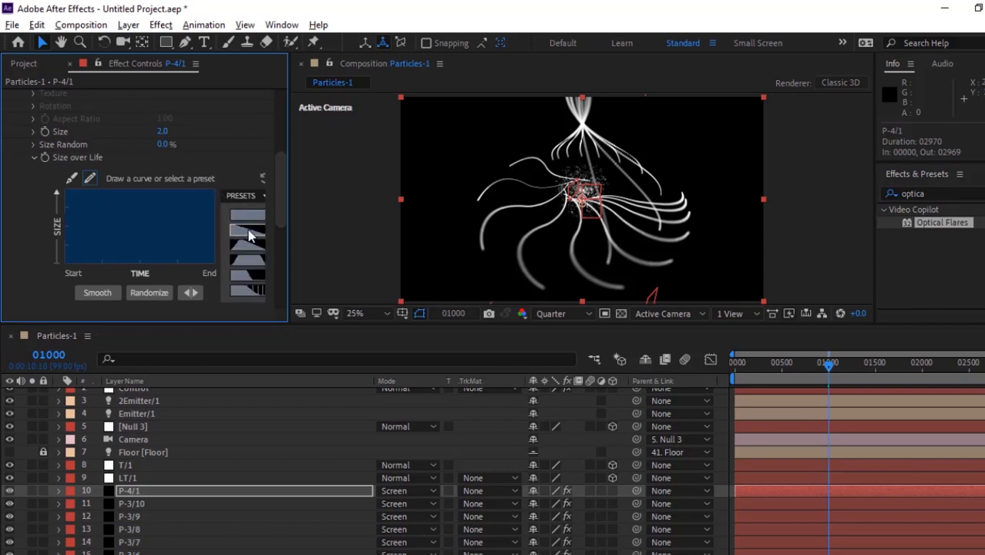
{"action": "left_click", "coordinate": [248, 236]}
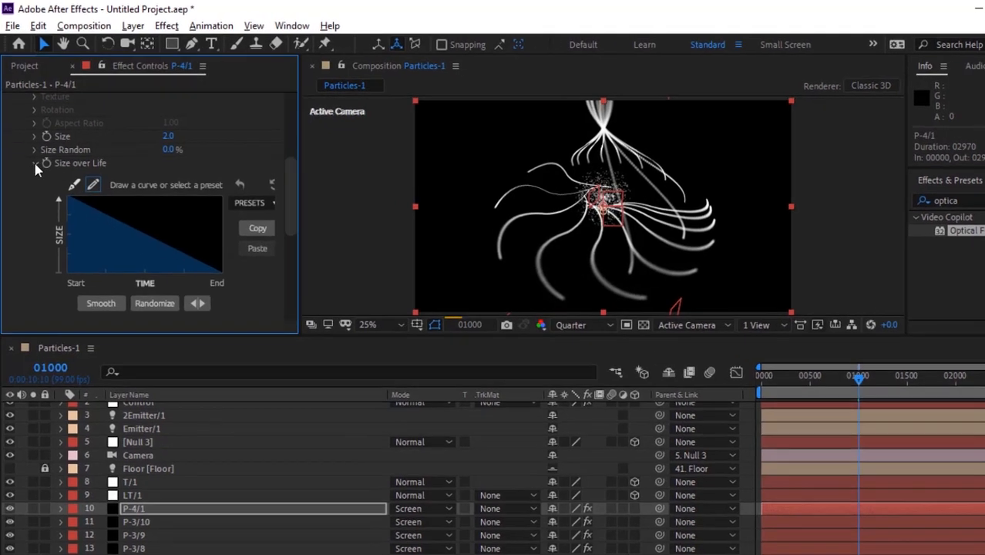
{"action": "left_click", "coordinate": [35, 164]}
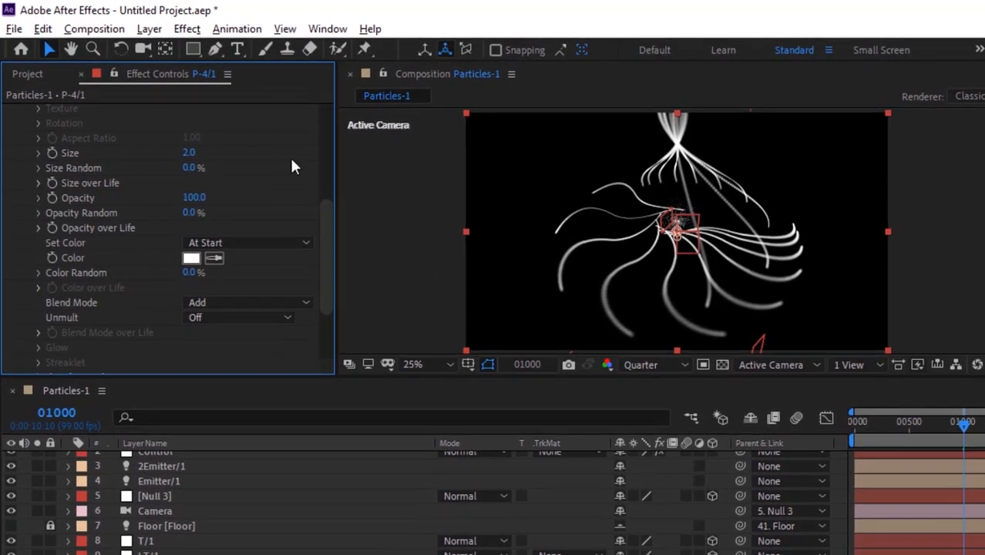
{"action": "scroll", "coordinate": [322, 173], "scroll_direction": "up", "scroll_amount": 5}
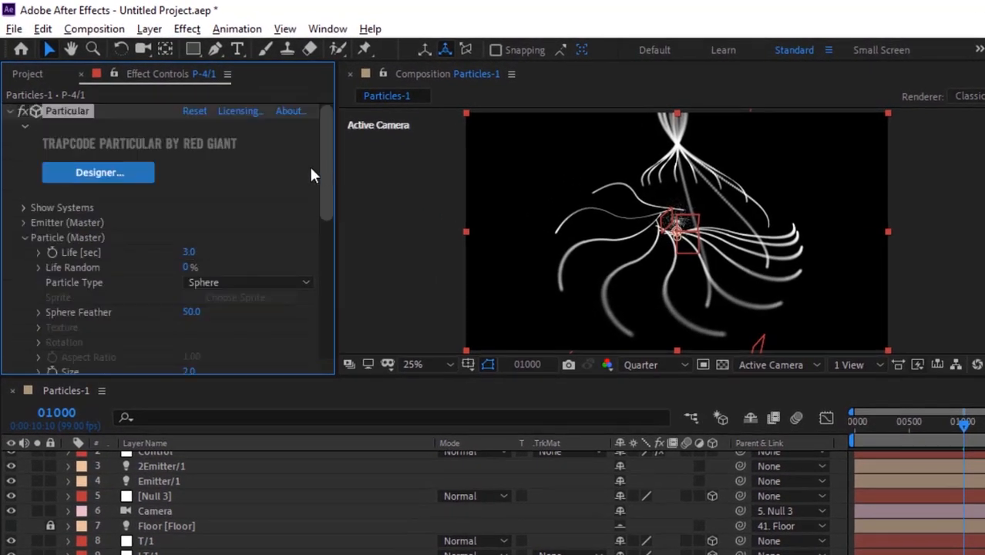
{"action": "left_click", "coordinate": [24, 237]}
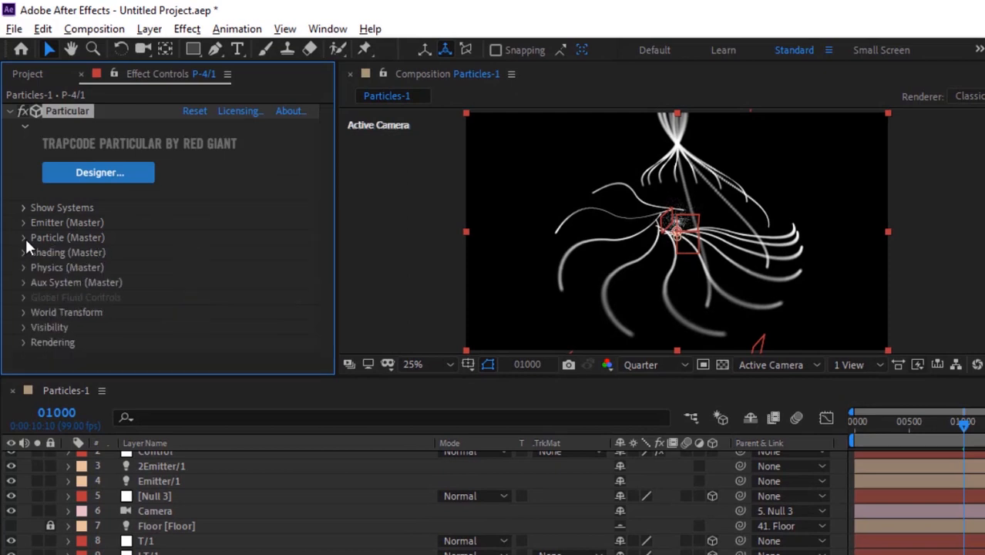
Set the gravity in P-4/1's Physics (Master) settings to 100.
{"action": "left_click", "coordinate": [23, 268]}
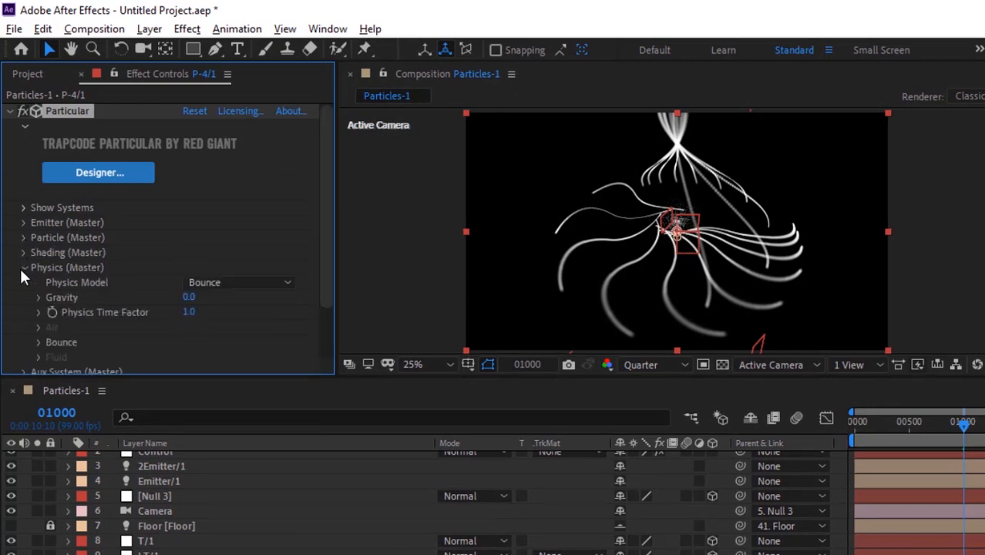
{"action": "left_click", "coordinate": [188, 299]}
{"action": "type", "text": "200"}
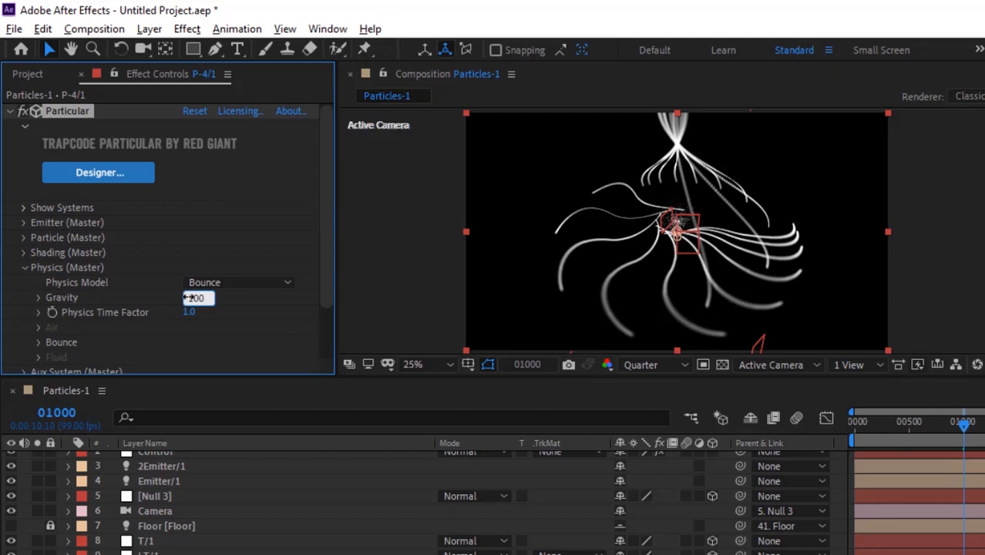
{"action": "key", "text": "Return"}
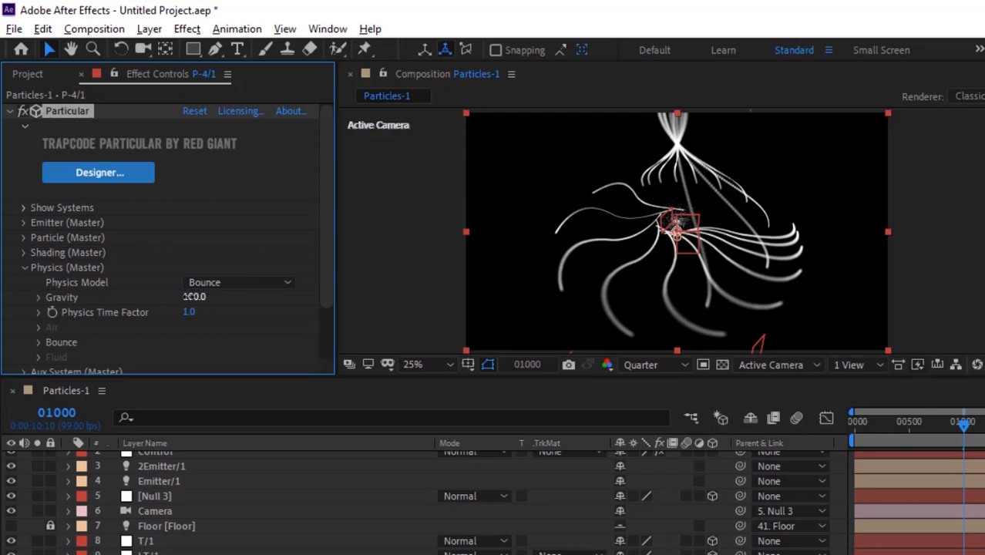
{"action": "key", "text": "Return"}
In P-4/1's Bounce physics, set Bounce to 100, Bounce Random to 0% and Slide to 120, then collapse the physics settings.
{"action": "left_click", "coordinate": [38, 342]}
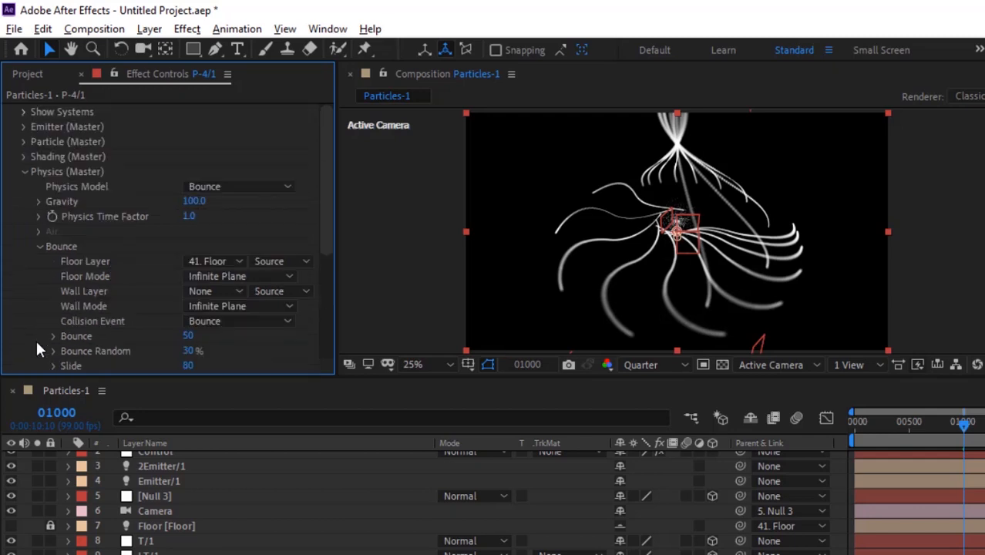
{"action": "left_click", "coordinate": [188, 337]}
{"action": "type", "text": "100"}
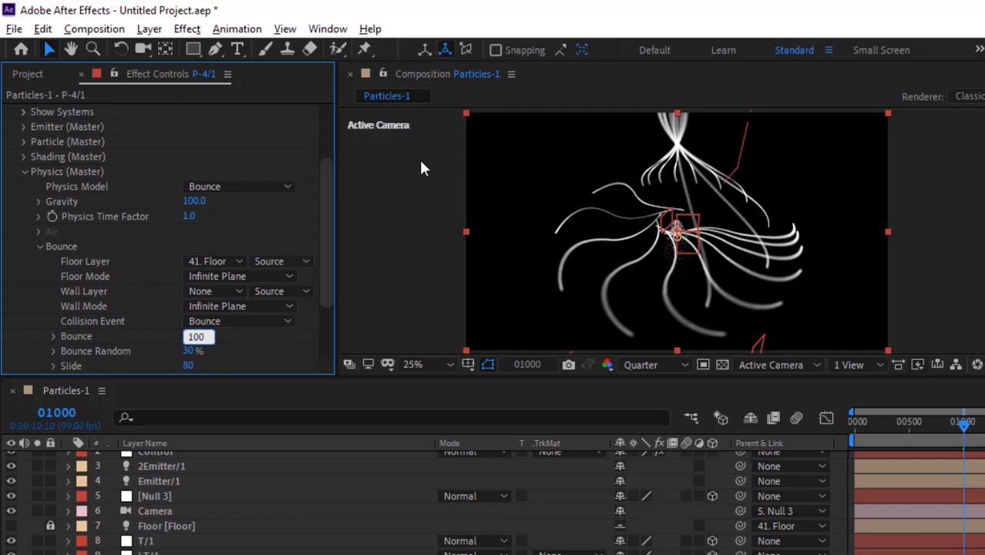
{"action": "key", "text": "Tab"}
{"action": "type", "text": "0"}
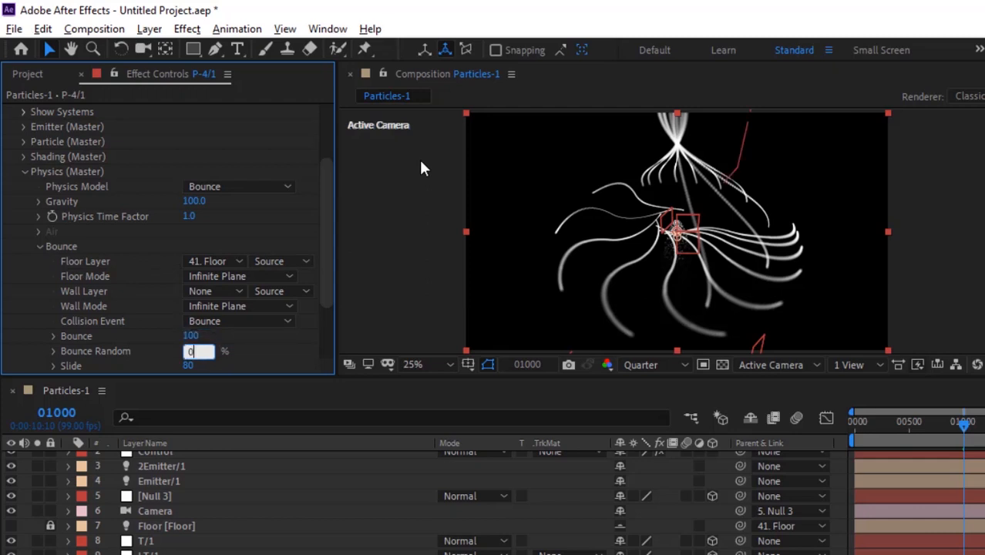
{"action": "key", "text": "Tab"}
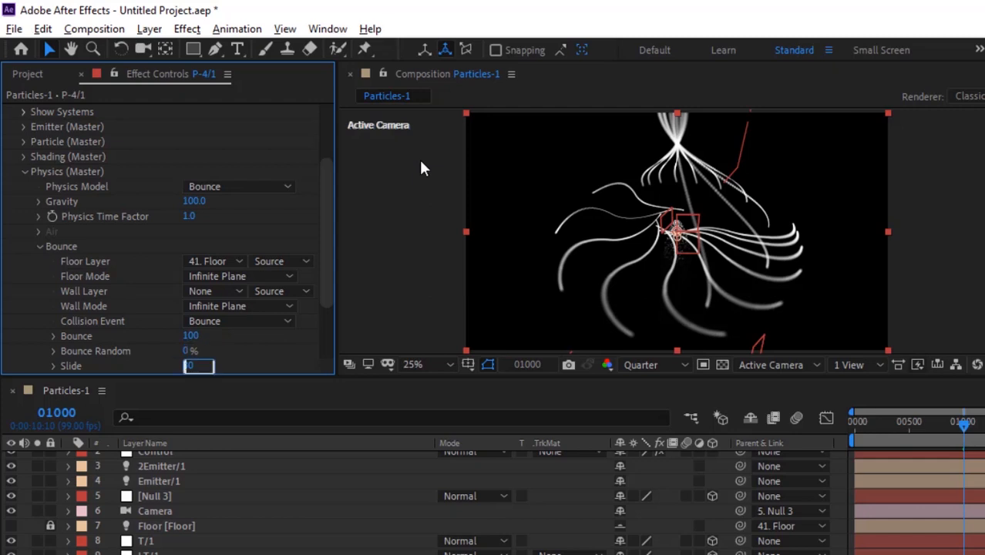
{"action": "type", "text": "120"}
{"action": "key", "text": "Return"}
{"action": "mouse_move", "coordinate": [327, 216]}
{"action": "left_mouse_down"}
{"action": "mouse_move", "coordinate": [329, 235]}
{"action": "mouse_move", "coordinate": [329, 206]}
{"action": "left_mouse_up"}
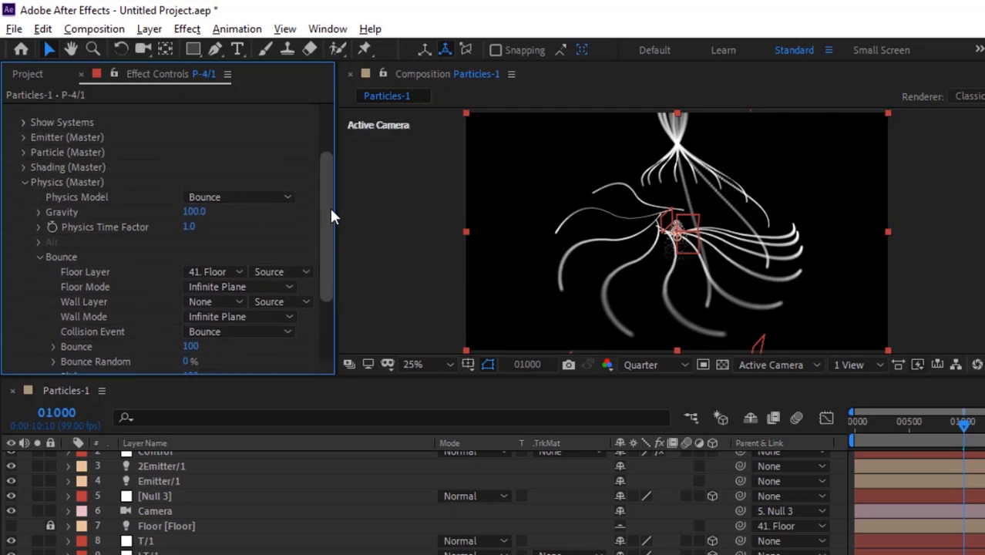
{"action": "left_click", "coordinate": [38, 258]}
{"action": "left_click", "coordinate": [23, 201]}
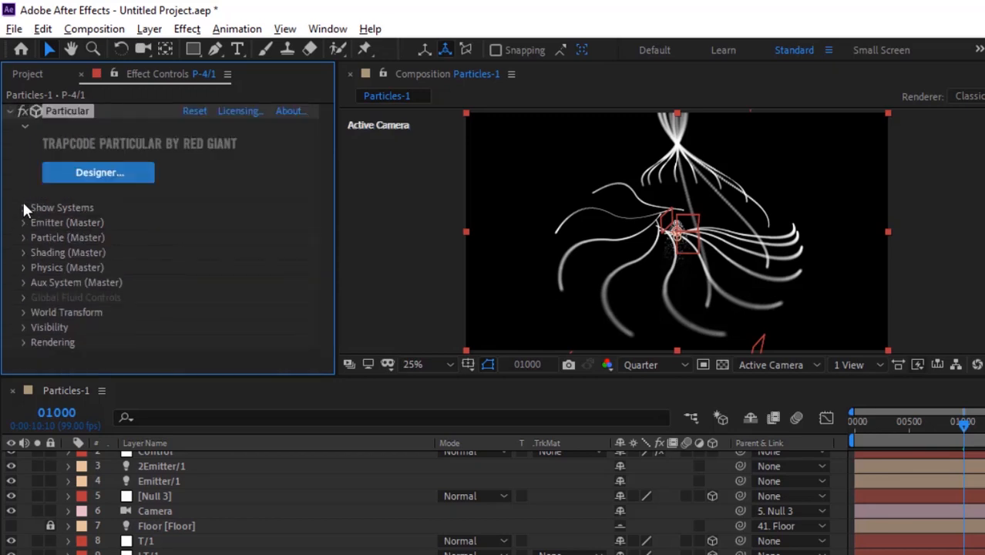
Make P-4/1's Aux System emit At Bounce Event with 50 particles per collision.
{"action": "left_click", "coordinate": [23, 282]}
{"action": "left_click", "coordinate": [206, 123]}
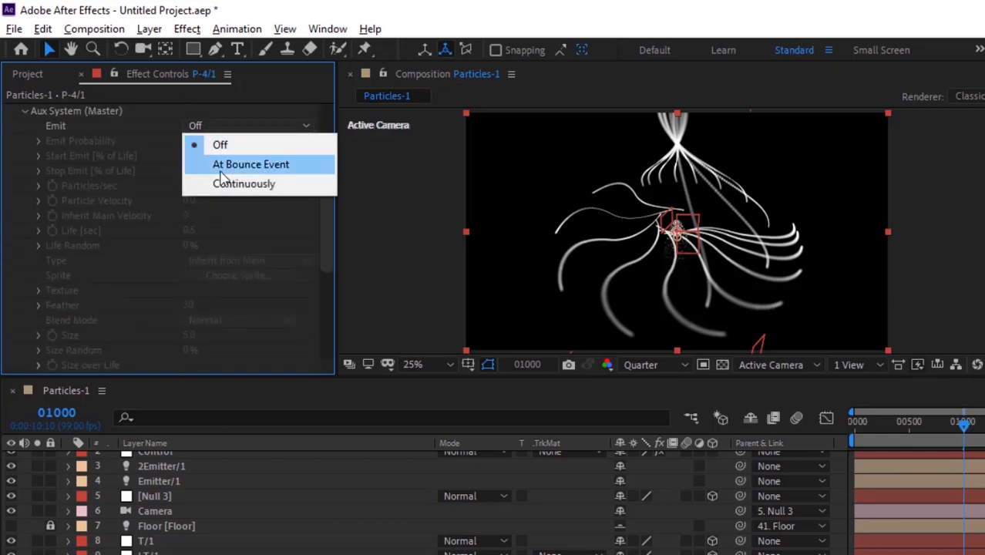
{"action": "key", "text": "Escape"}
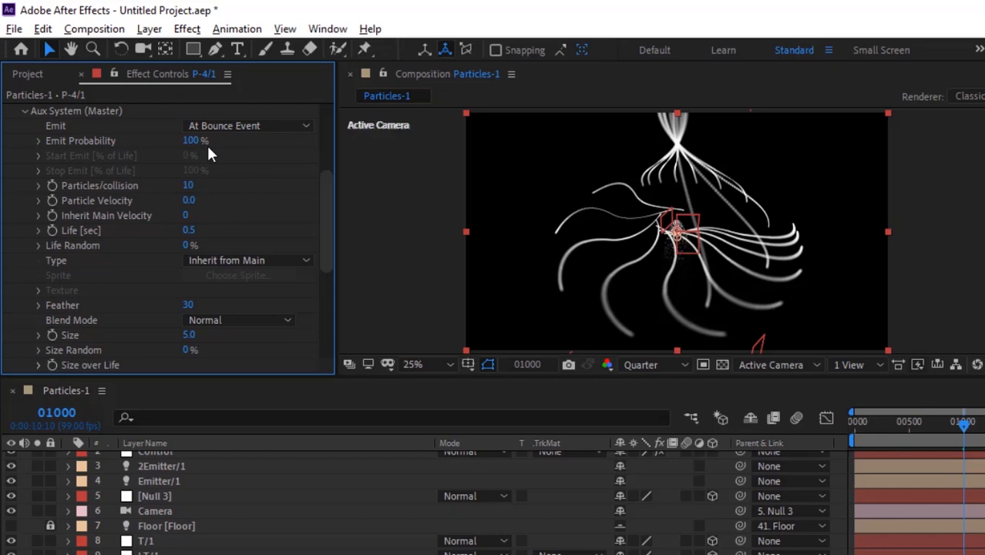
{"action": "left_click", "coordinate": [190, 186]}
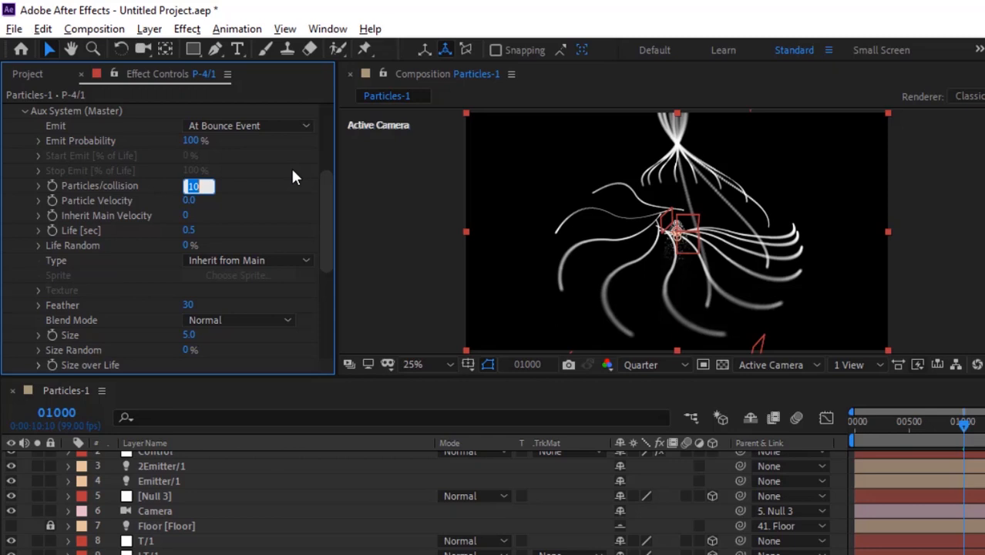
{"action": "type", "text": "50"}
Set the Aux System's particle velocity to 50 and its life to 1 second.
{"action": "key", "text": "Tab"}
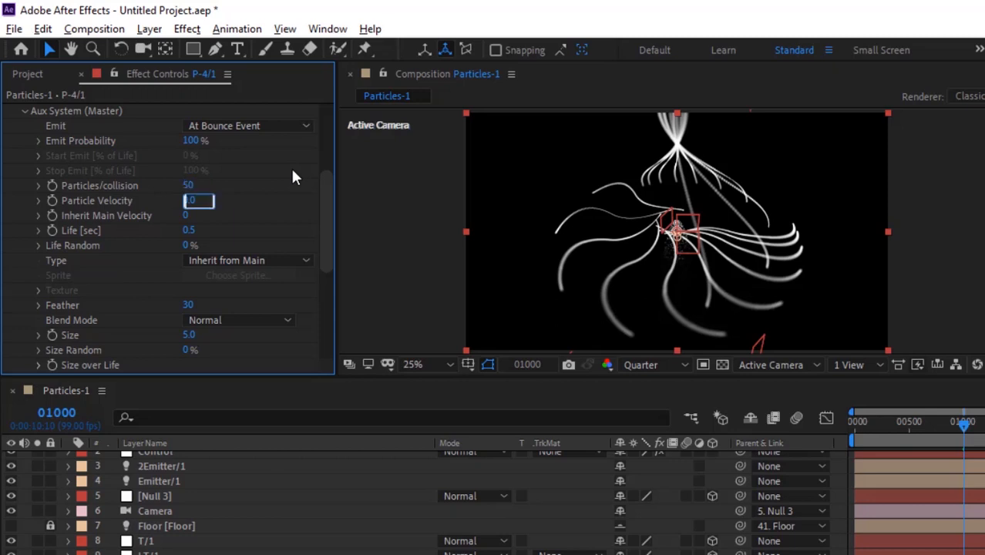
{"action": "type", "text": "50"}
{"action": "key", "text": "Tab"}
{"action": "key", "text": "Tab"}
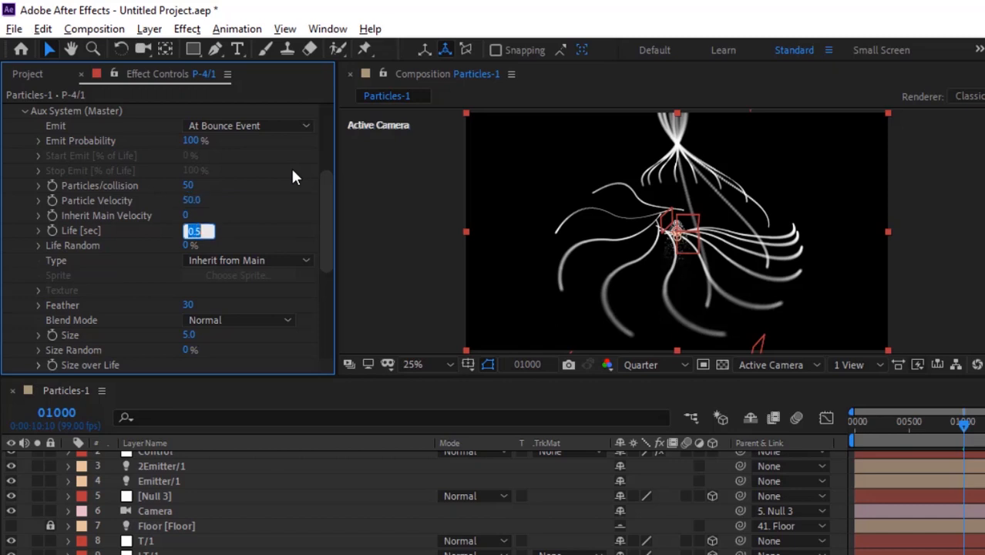
{"action": "type", "text": "1"}
{"action": "key", "text": "Tab"}
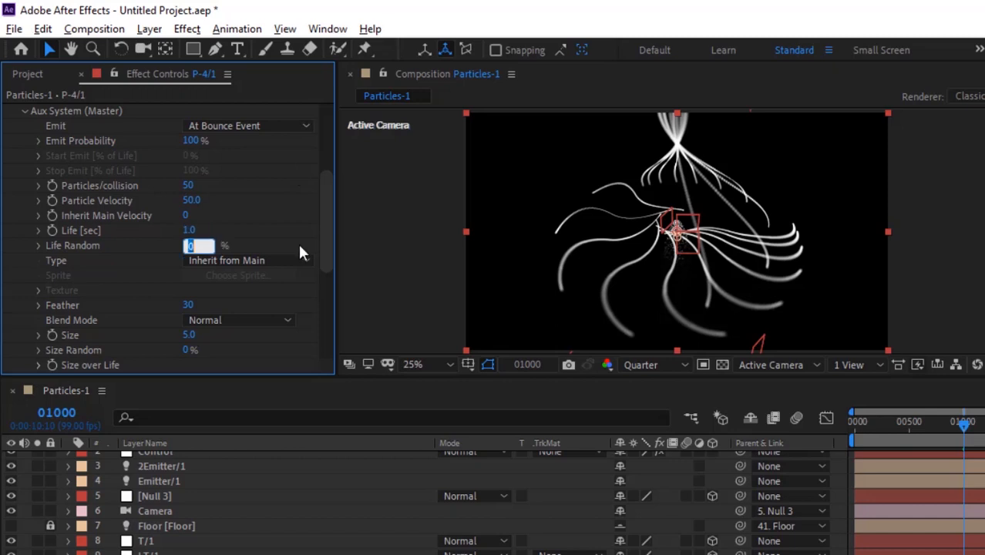
Change the Aux System's blend mode to Add and set its particle size to 0.5.
{"action": "left_click", "coordinate": [245, 320]}
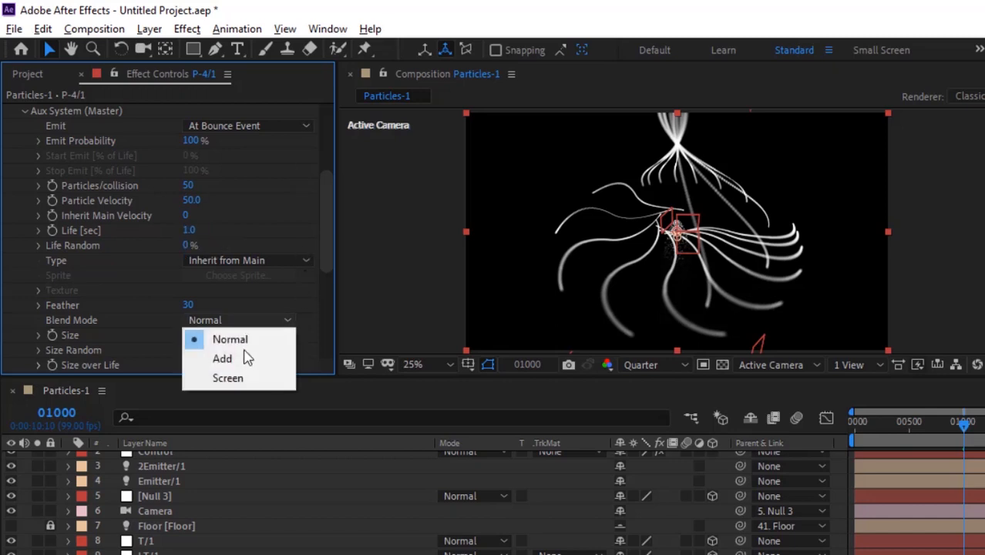
{"action": "left_click", "coordinate": [241, 366]}
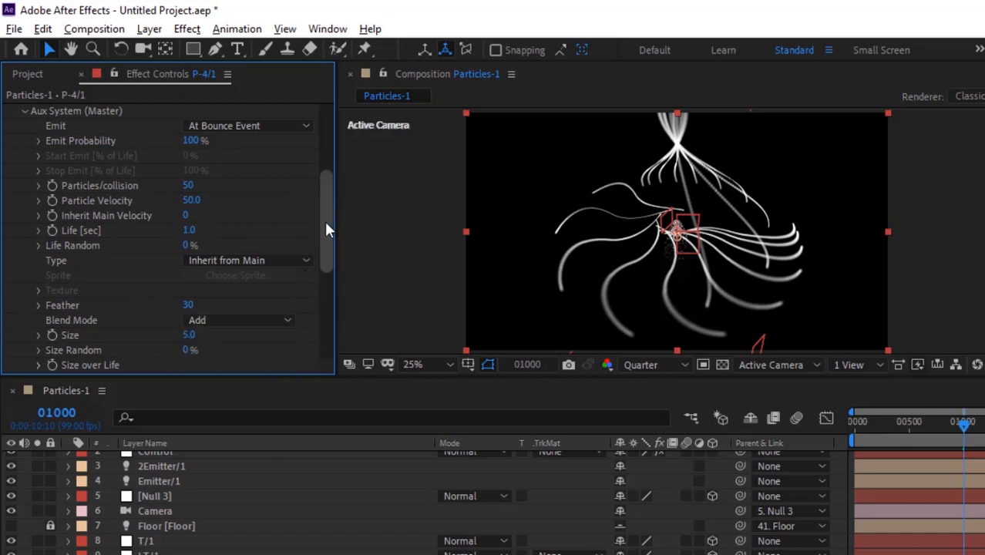
{"action": "left_click_drag", "start_coordinate": [326, 227], "coordinate": [325, 248]}
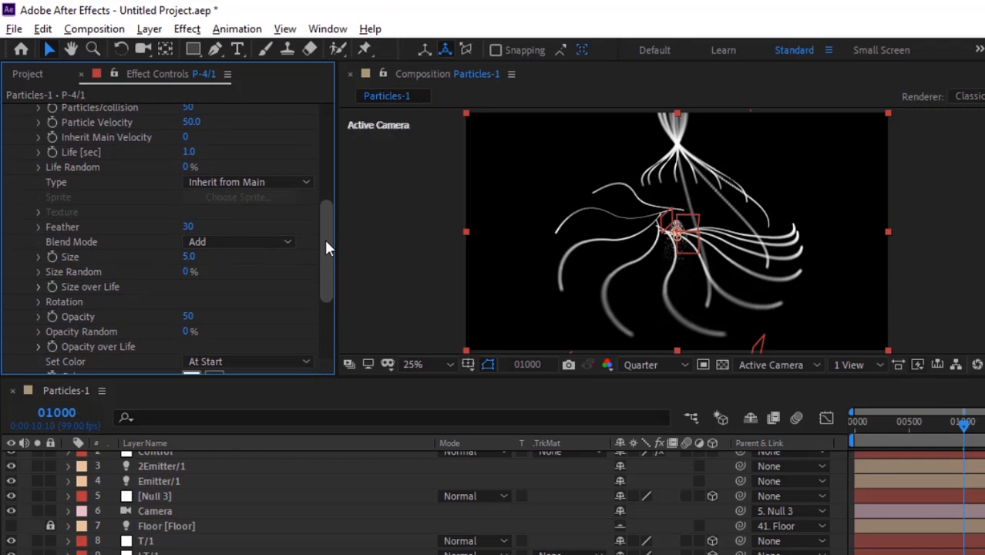
{"action": "left_click", "coordinate": [188, 257]}
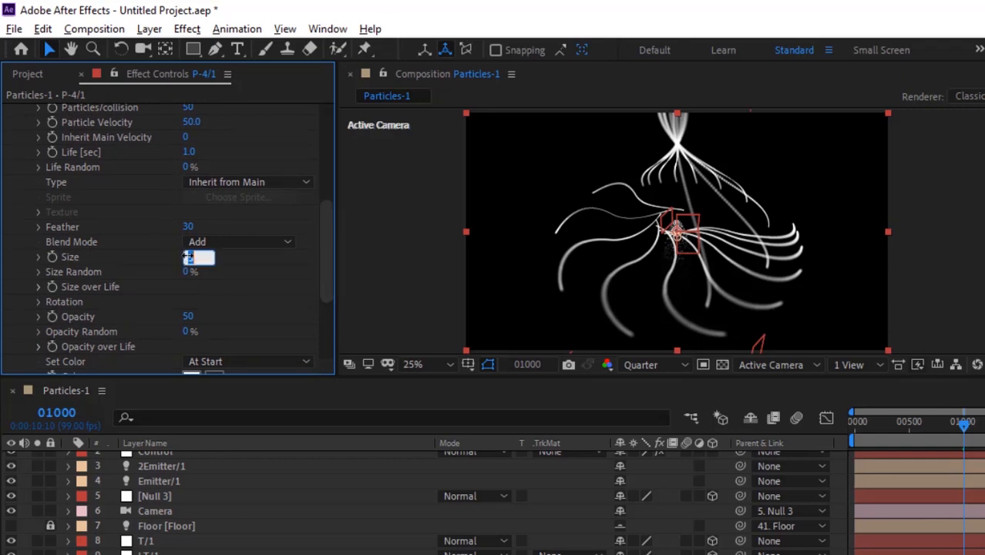
{"action": "type", "text": "0.5"}
{"action": "key", "text": "Return"}
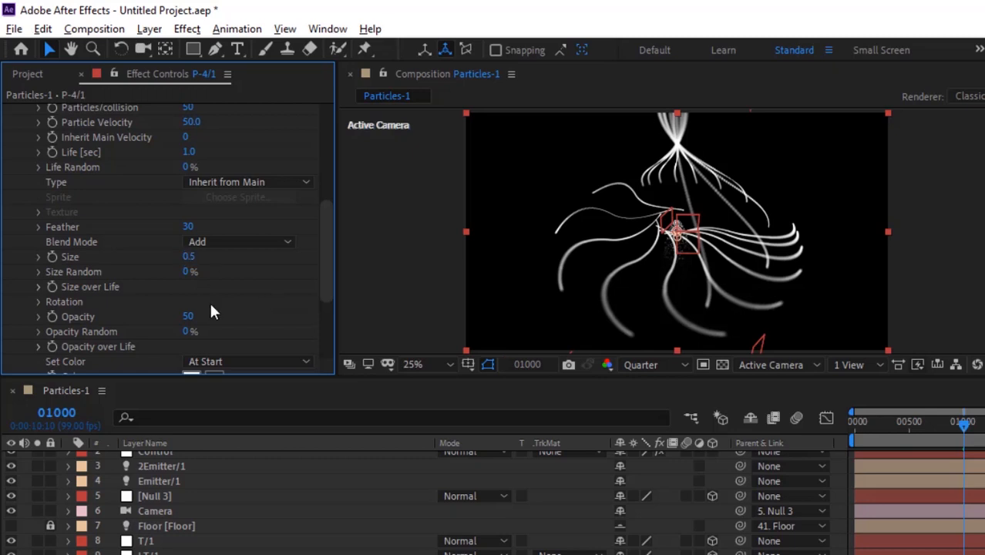
Apply the linear descending preset to the Aux System's Size over Life and collapse its curve.
{"action": "left_click", "coordinate": [40, 286]}
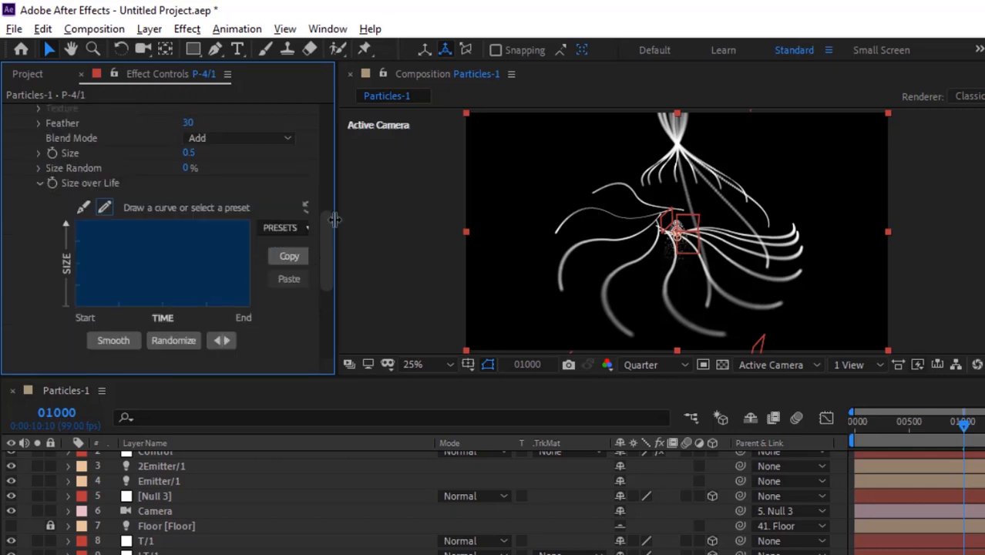
{"action": "left_click", "coordinate": [282, 225]}
{"action": "left_click", "coordinate": [286, 267]}
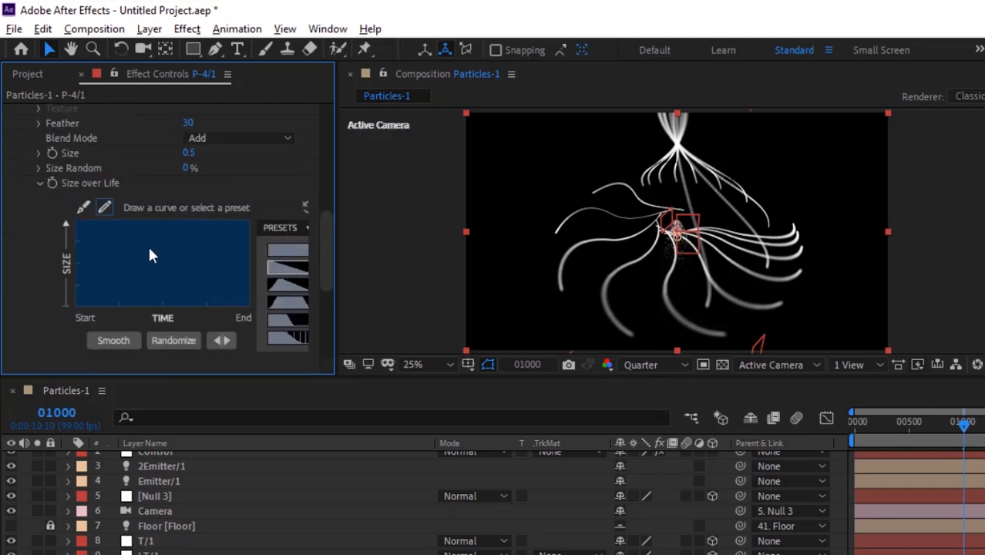
{"action": "left_click", "coordinate": [40, 184]}
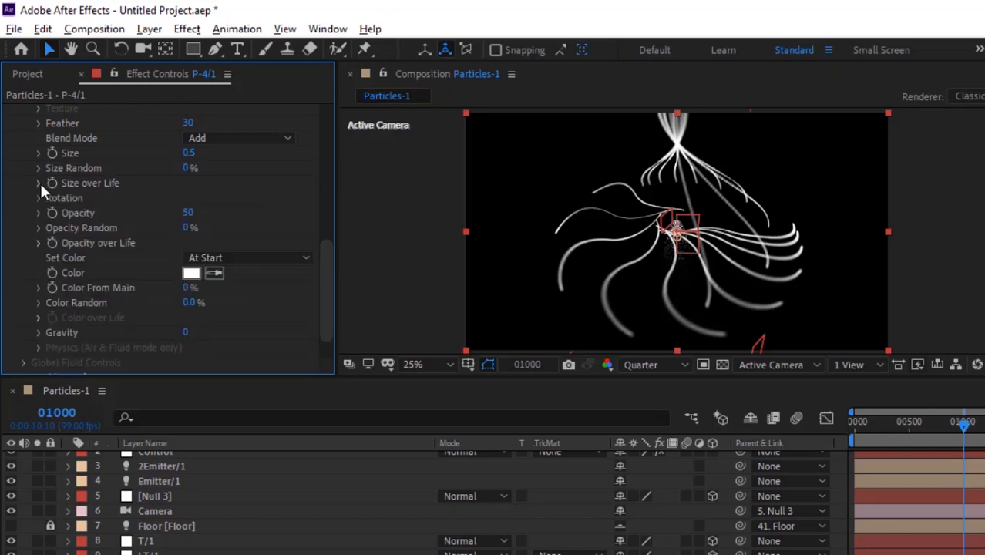
Set the Aux System's opacity to 100, keeping Opacity Random at 0%.
{"action": "left_click", "coordinate": [188, 229]}
{"action": "type", "text": "1"}
{"action": "key", "text": "BackSpace"}
{"action": "type", "text": "0"}
{"action": "key", "text": "shift+Tab"}
{"action": "type", "text": "100"}
{"action": "key", "text": "Return"}
Set the Aux System's Color From Main to 100% and its gravity to 50, then collapse the Aux System group.
{"action": "left_click", "coordinate": [189, 288]}
{"action": "type", "text": "200"}
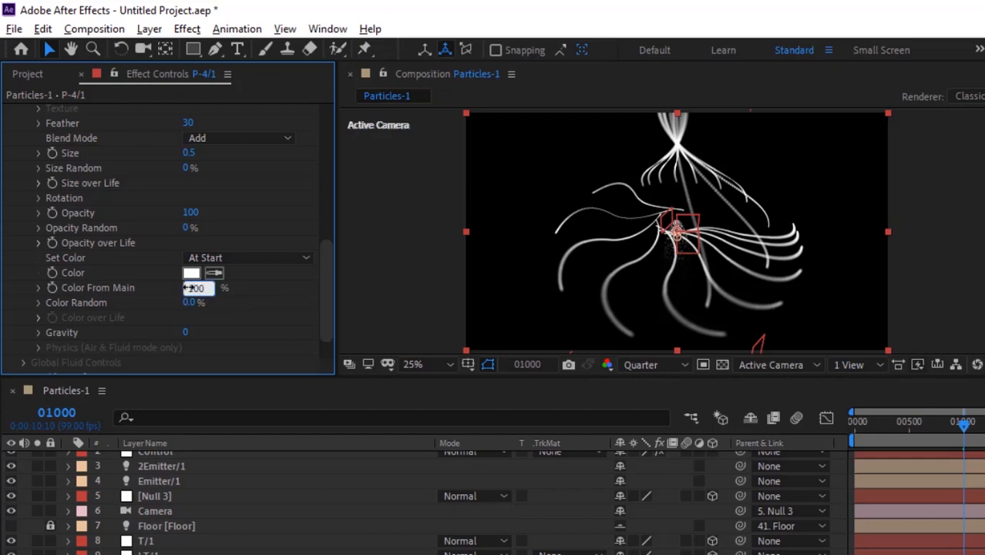
{"action": "key", "text": "Tab"}
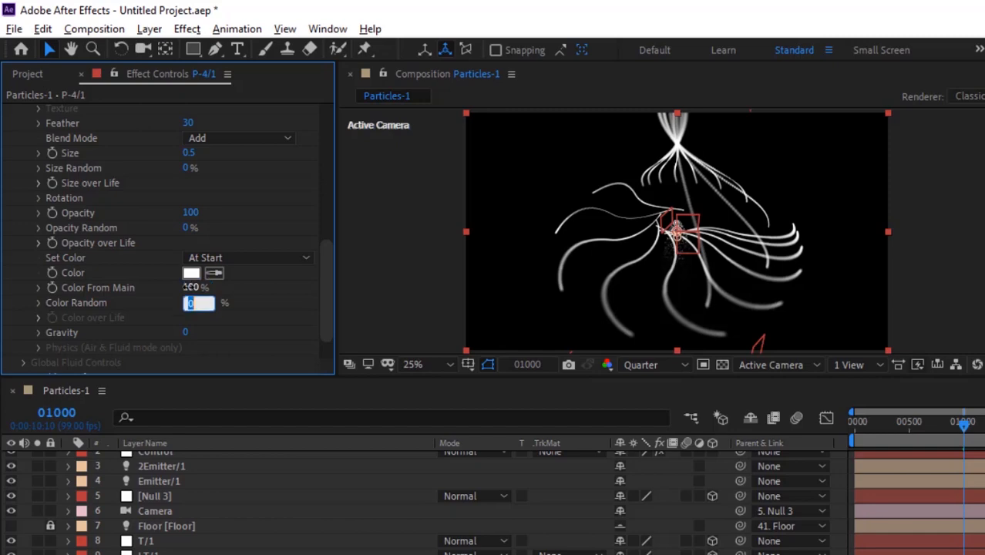
{"action": "key", "text": "Tab"}
{"action": "type", "text": "50"}
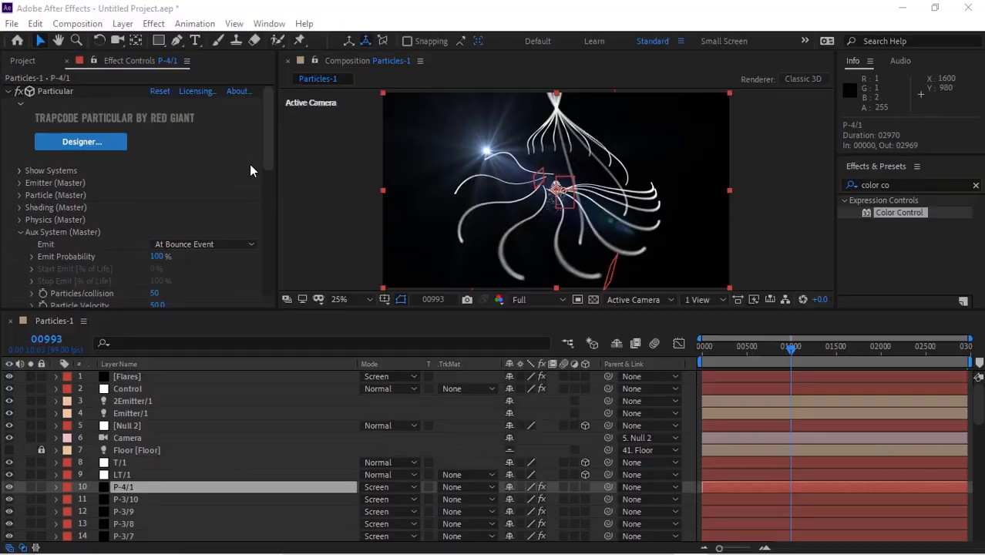
{"action": "left_click", "coordinate": [21, 233]}
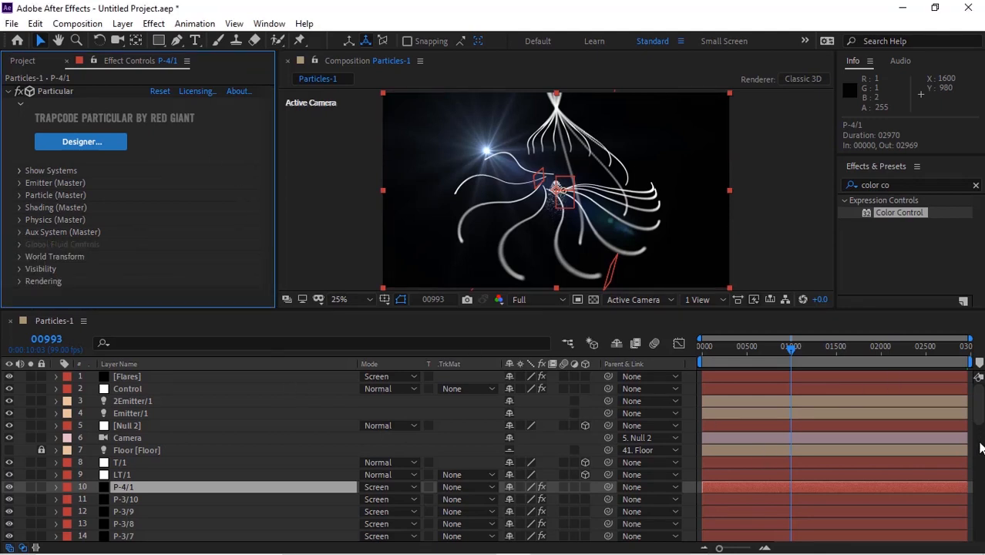
Set the X Rotation of the Floor solid layer near the end of the layer stack to 90°.
{"action": "scroll", "coordinate": [980, 449], "scroll_direction": "down", "scroll_amount": 6}
{"action": "scroll", "coordinate": [980, 478], "scroll_direction": "down", "scroll_amount": 5}
{"action": "left_click", "coordinate": [55, 467]}
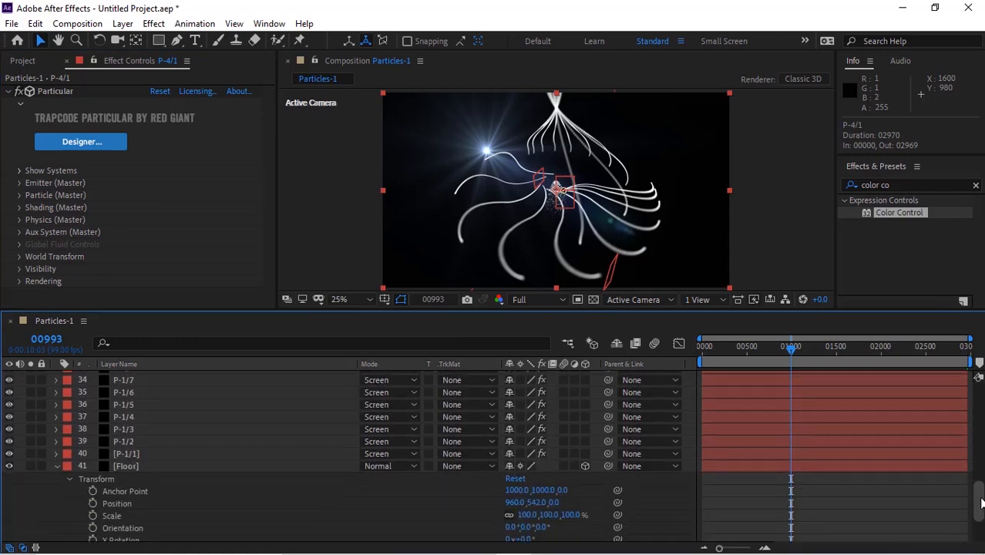
{"action": "left_click", "coordinate": [55, 468]}
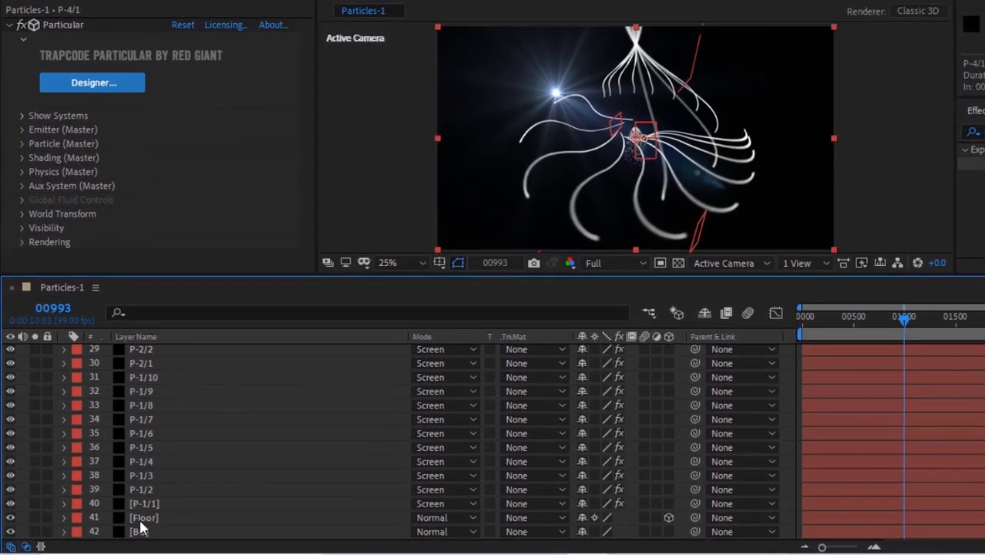
{"action": "left_click", "coordinate": [141, 520]}
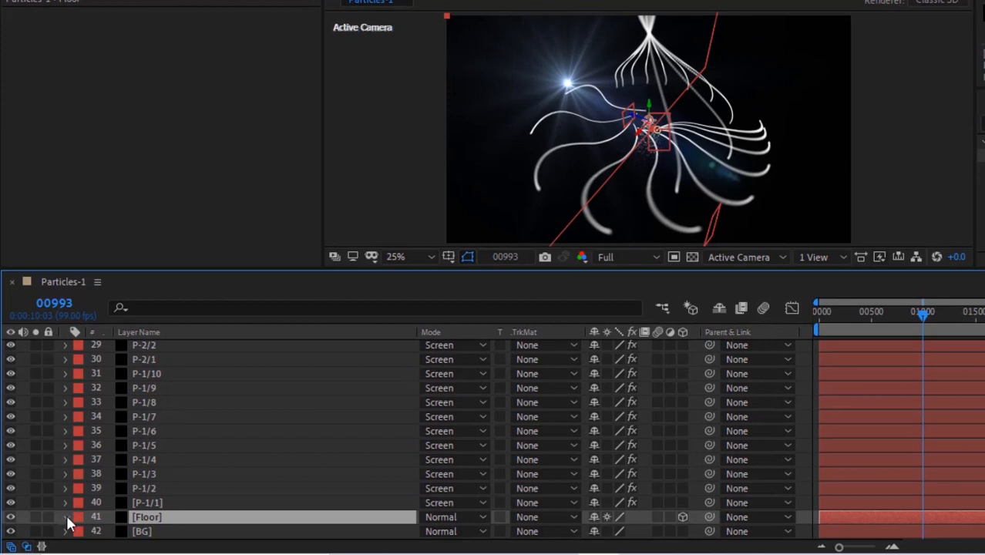
{"action": "left_click", "coordinate": [64, 517]}
{"action": "left_click", "coordinate": [140, 460]}
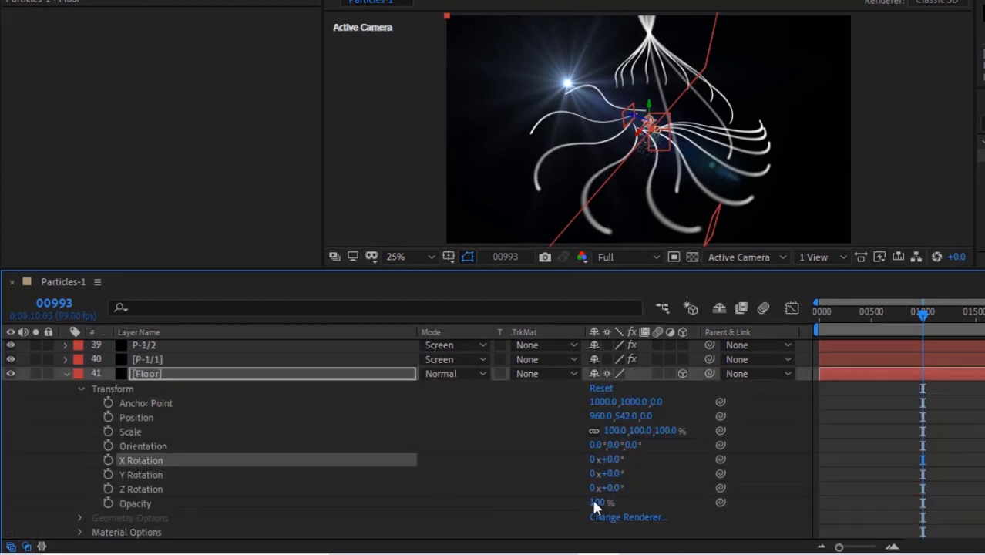
{"action": "left_click", "coordinate": [614, 459]}
{"action": "type", "text": "90"}
{"action": "key", "text": "Return"}
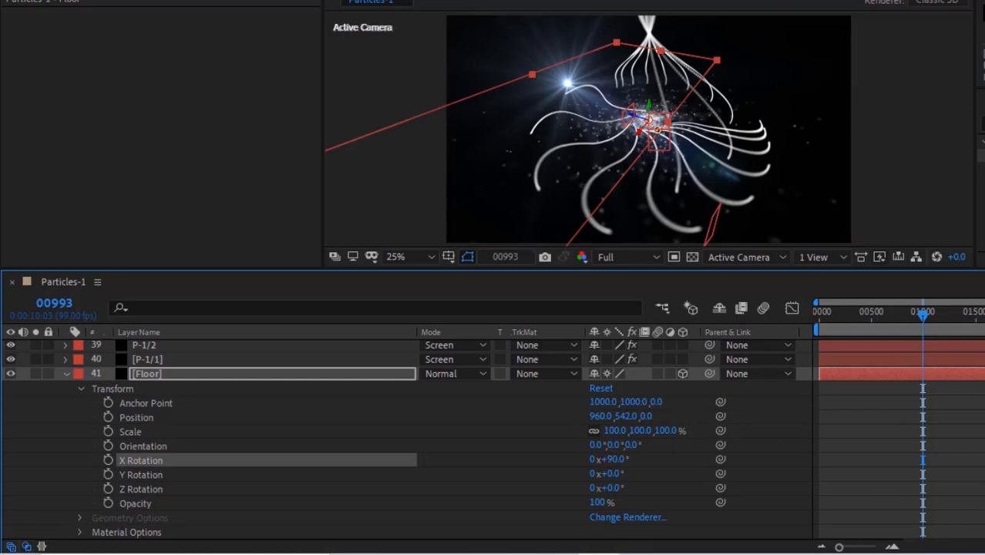
Duplicate the P-4/1 layer five times to make particle layers up to P-4/6.
{"action": "scroll", "coordinate": [181, 475], "scroll_direction": "up", "scroll_amount": 15}
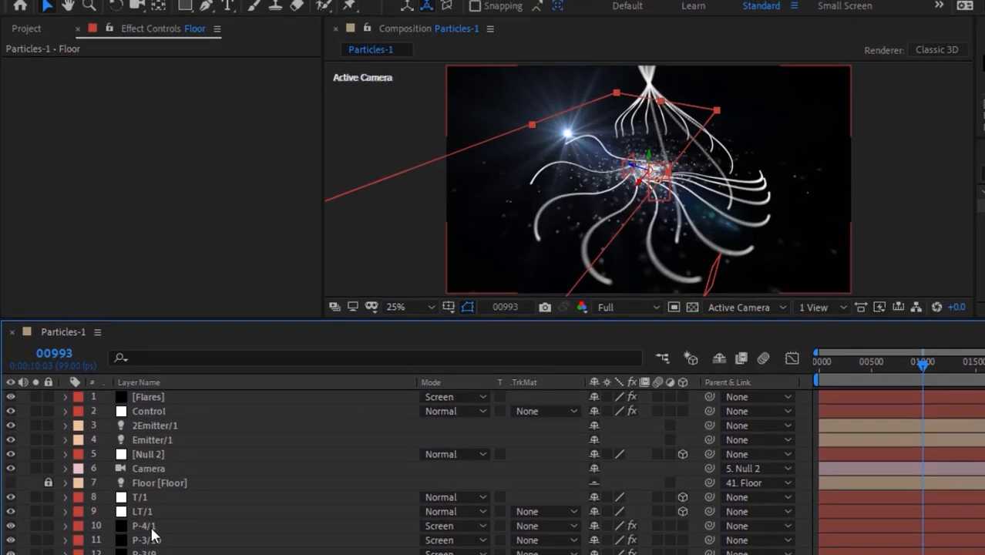
{"action": "left_click", "coordinate": [150, 502]}
{"action": "key", "text": "ctrl+d"}
{"action": "key", "text": "ctrl+d"}
{"action": "key", "text": "ctrl+d"}
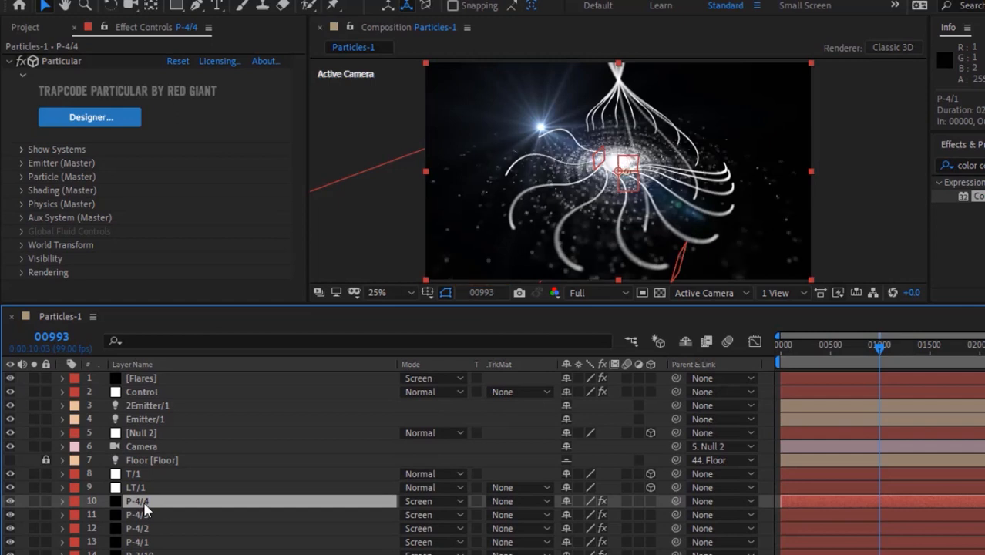
{"action": "key", "text": "ctrl+d"}
{"action": "key", "text": "ctrl+d"}
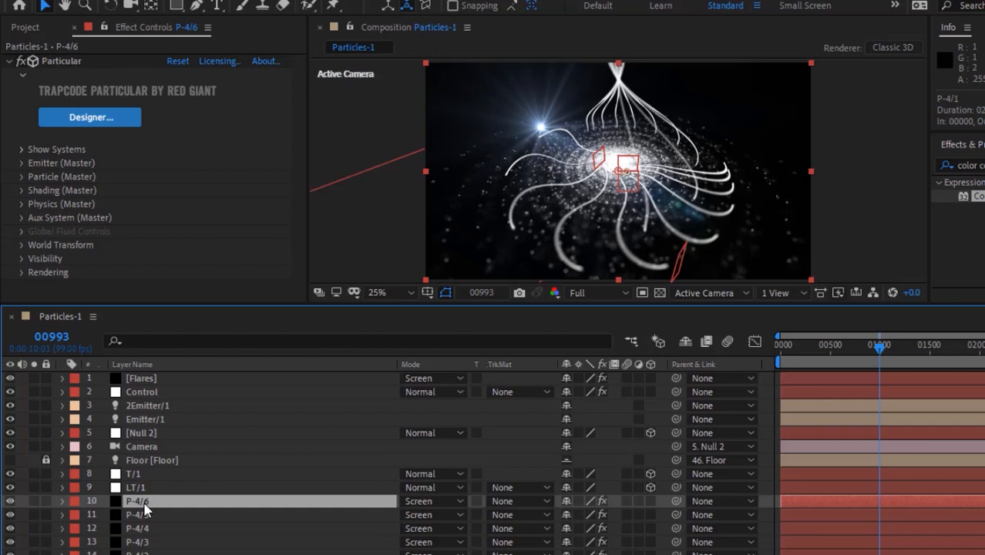
Duplicate P-4/6 four more times up to P-4/10 with the Flares layer hidden, and turn Flares back on.
{"action": "left_click", "coordinate": [10, 379]}
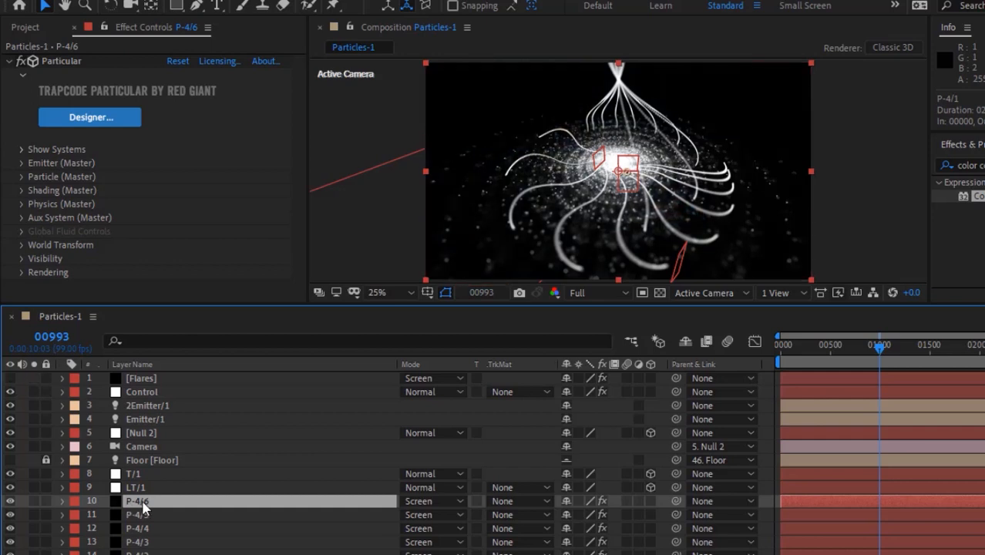
{"action": "key", "text": "ctrl+d"}
{"action": "key", "text": "ctrl+d"}
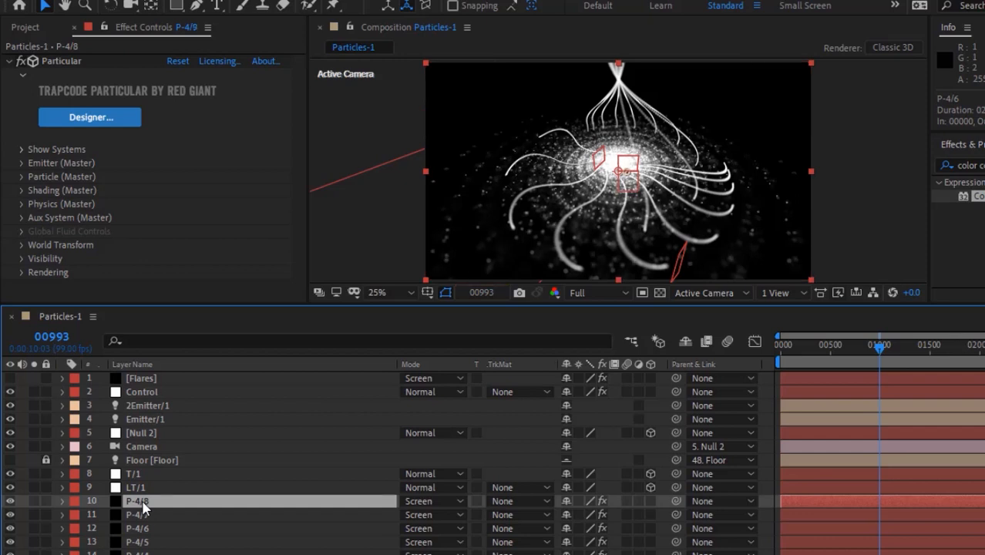
{"action": "key", "text": "ctrl+d"}
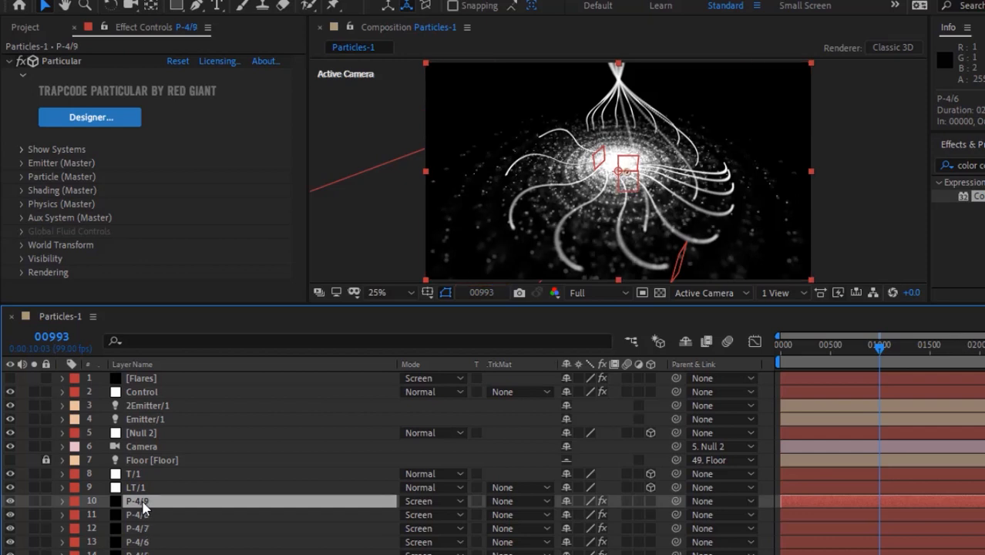
{"action": "key", "text": "ctrl+d"}
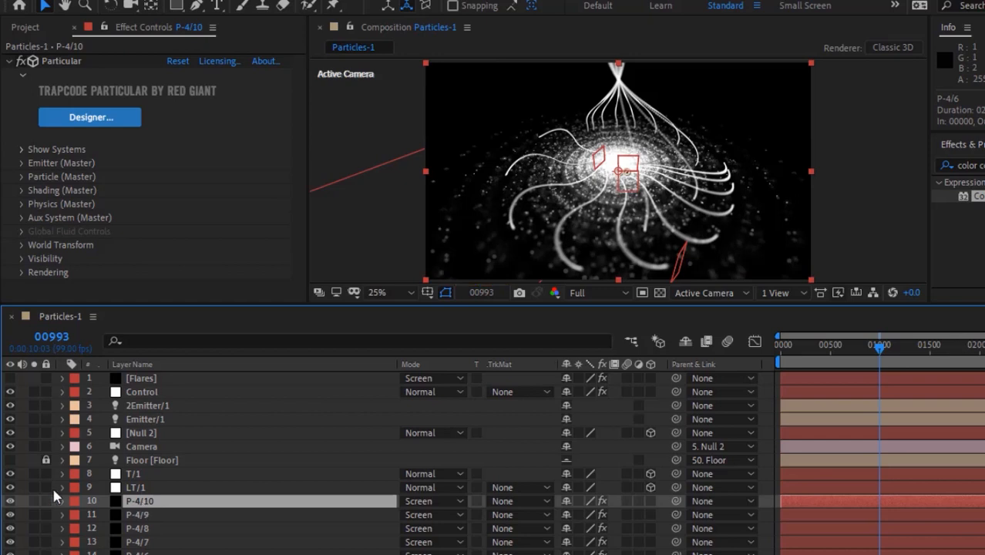
{"action": "left_click", "coordinate": [9, 378]}
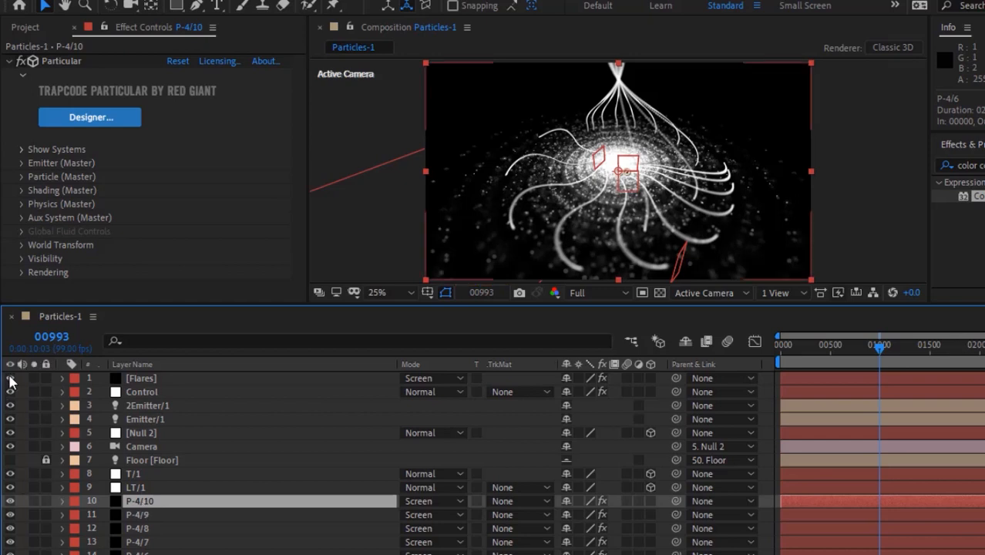
Keyframe the Flares layer's Optical Flares Position XY at frame 0 with the value 960, -52.
{"action": "left_click", "coordinate": [150, 378]}
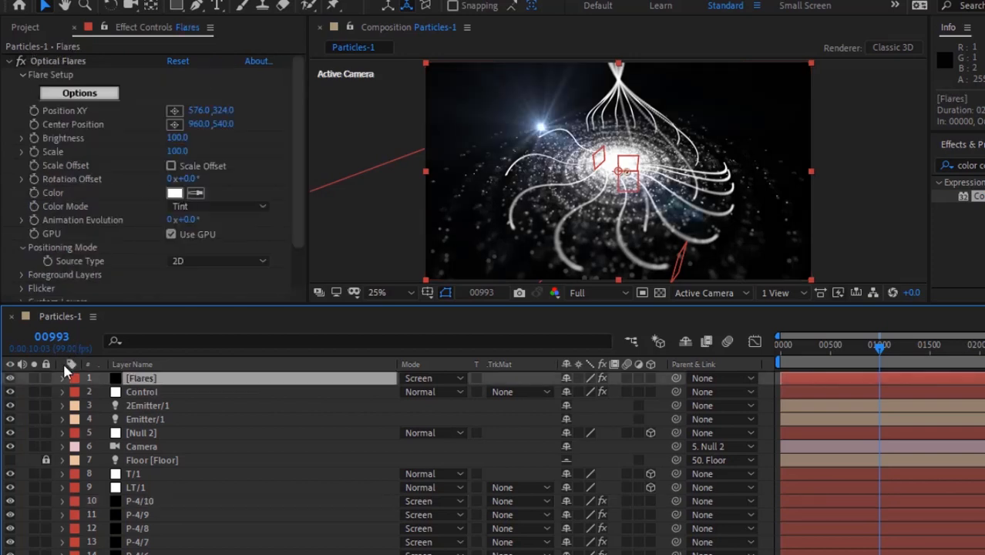
{"action": "left_click", "coordinate": [51, 337]}
{"action": "type", "text": "0"}
{"action": "key", "text": "Return"}
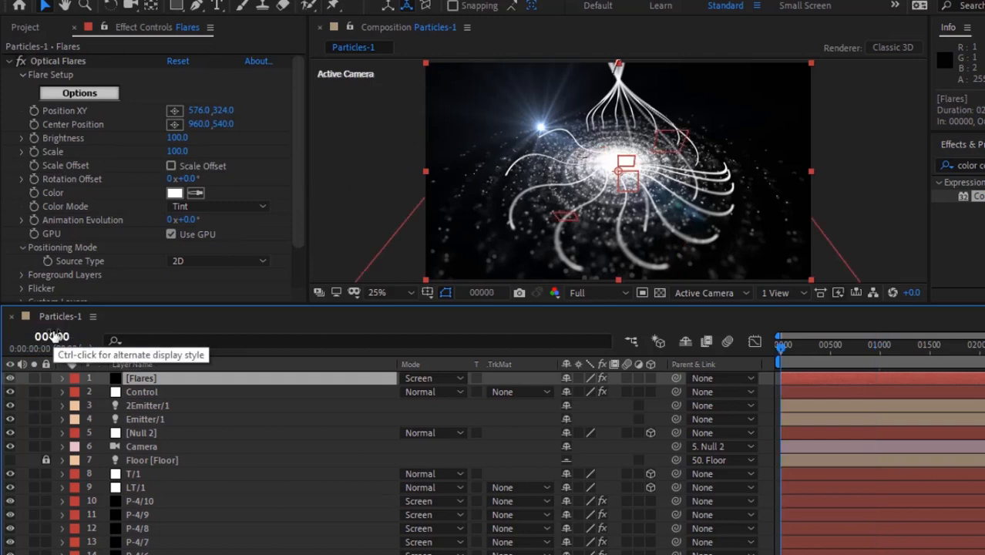
{"action": "left_click", "coordinate": [34, 112]}
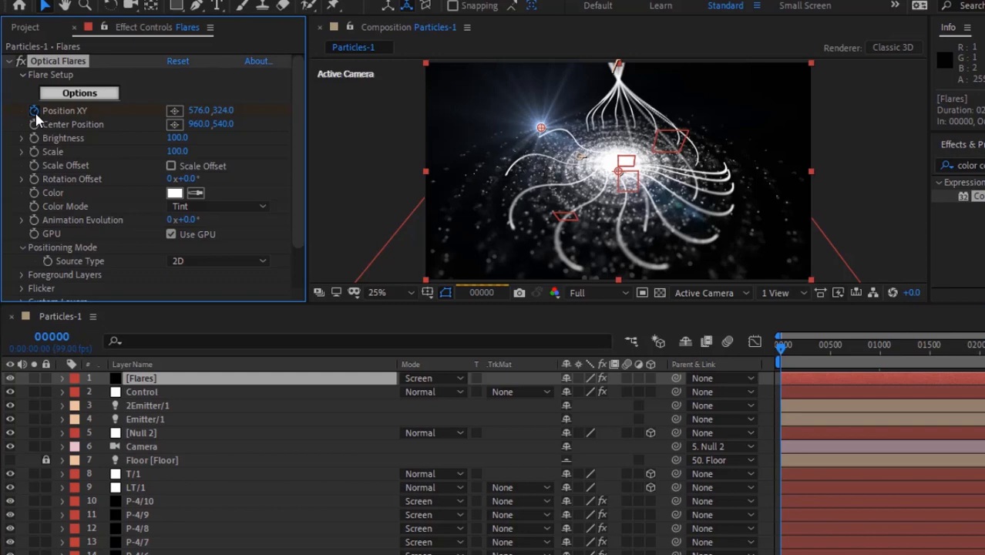
{"action": "left_click", "coordinate": [199, 110]}
{"action": "type", "text": "960"}
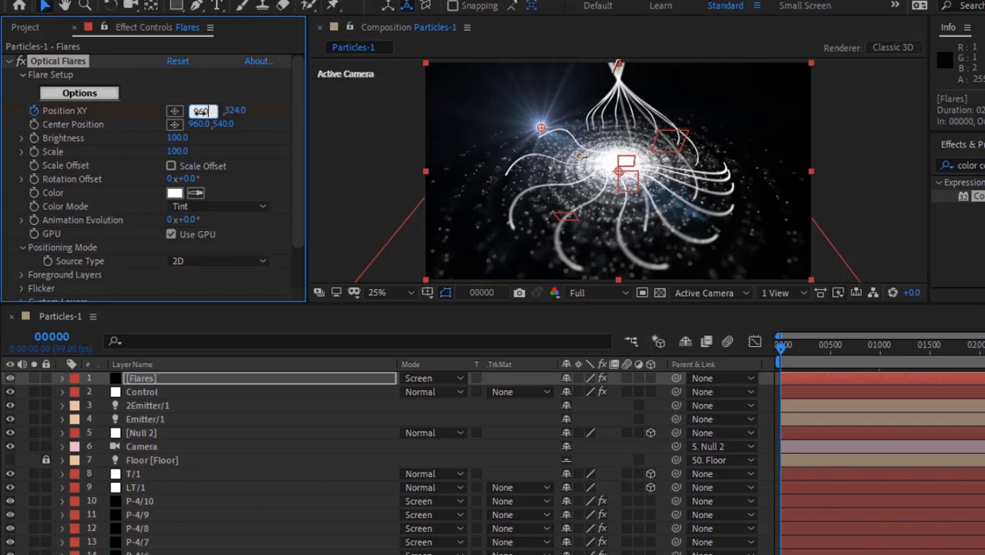
{"action": "key", "text": "Tab"}
{"action": "type", "text": "-52"}
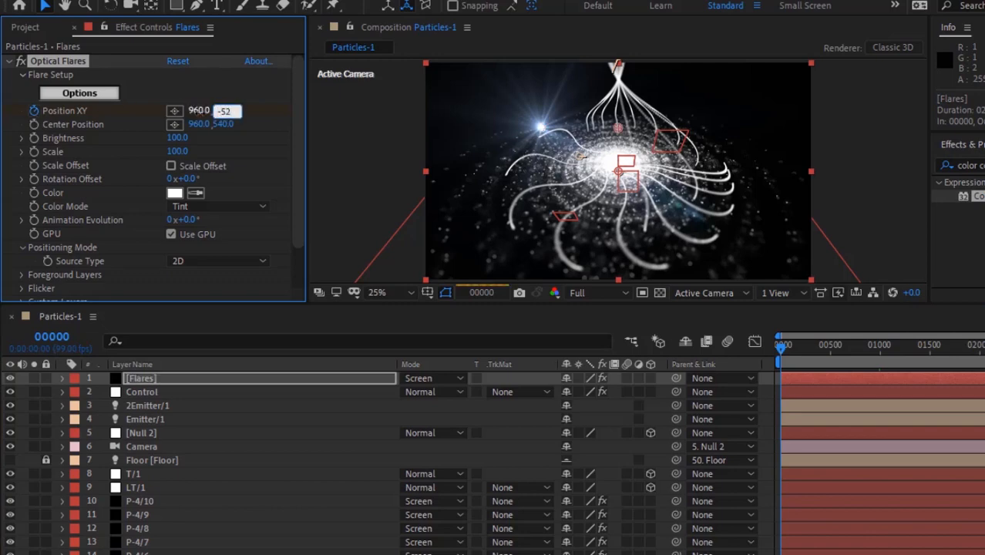
{"action": "key", "text": "Return"}
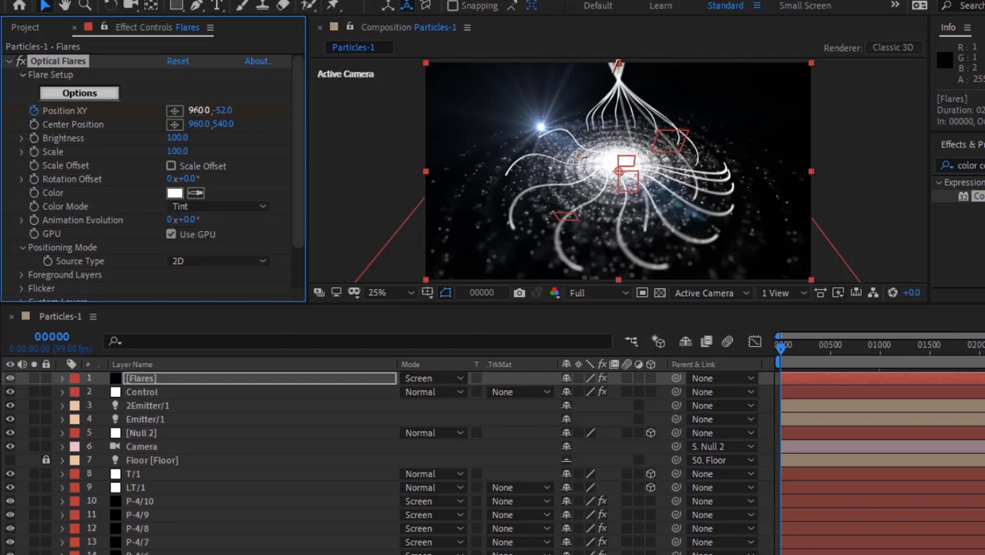
Add a Position XY keyframe for the flare at frame 1500 with the Y value set to 89.
{"action": "left_click", "coordinate": [67, 346]}
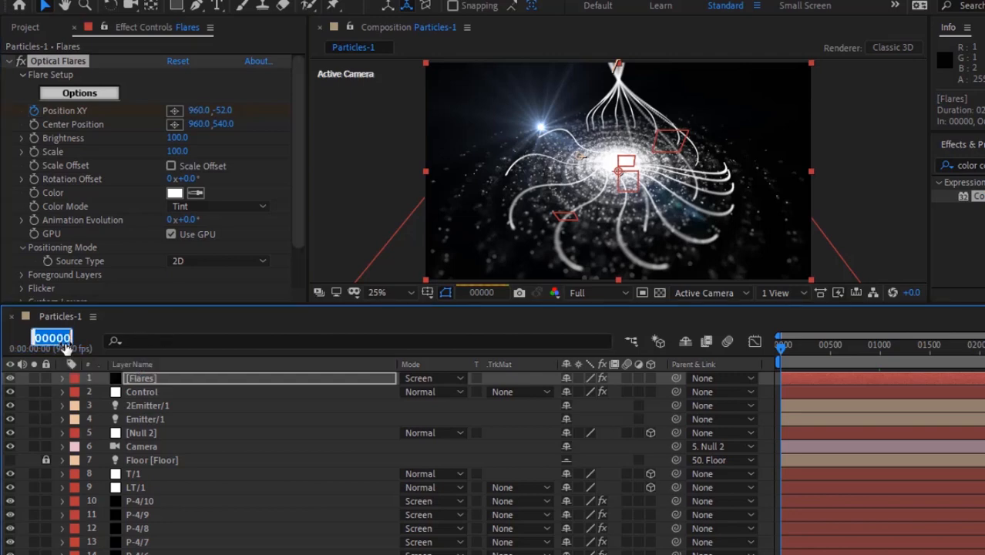
{"action": "type", "text": "1500"}
{"action": "key", "text": "Return"}
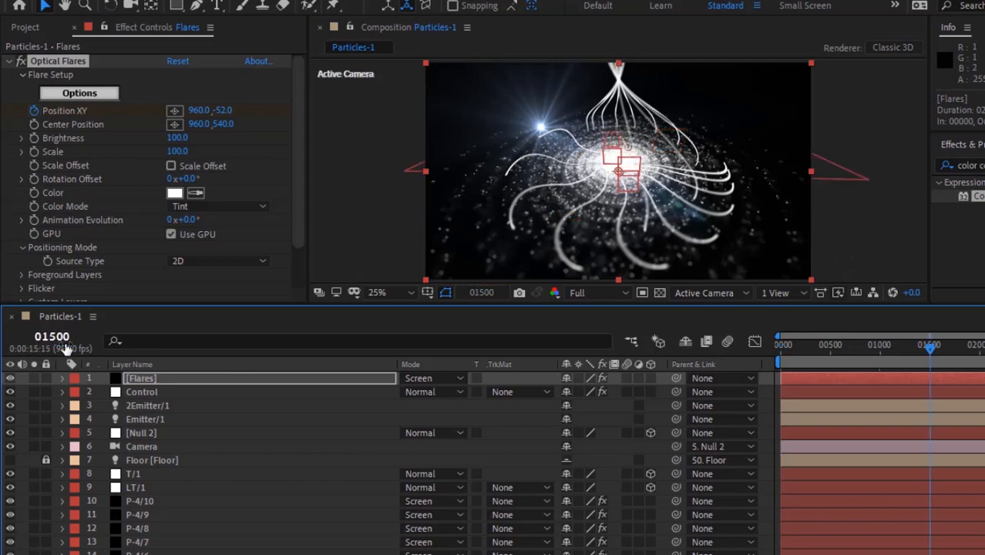
{"action": "left_click", "coordinate": [222, 111]}
{"action": "type", "text": "89"}
{"action": "key", "text": "Return"}
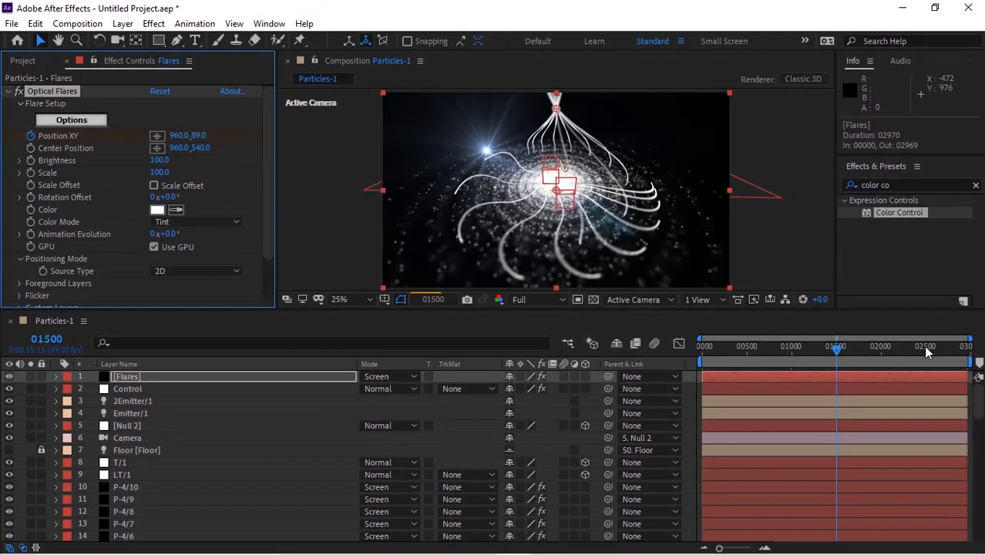
Add a Position XY keyframe for the flare at the final frame, 2969, with the Y value set to 6.
{"action": "left_click", "coordinate": [965, 350]}
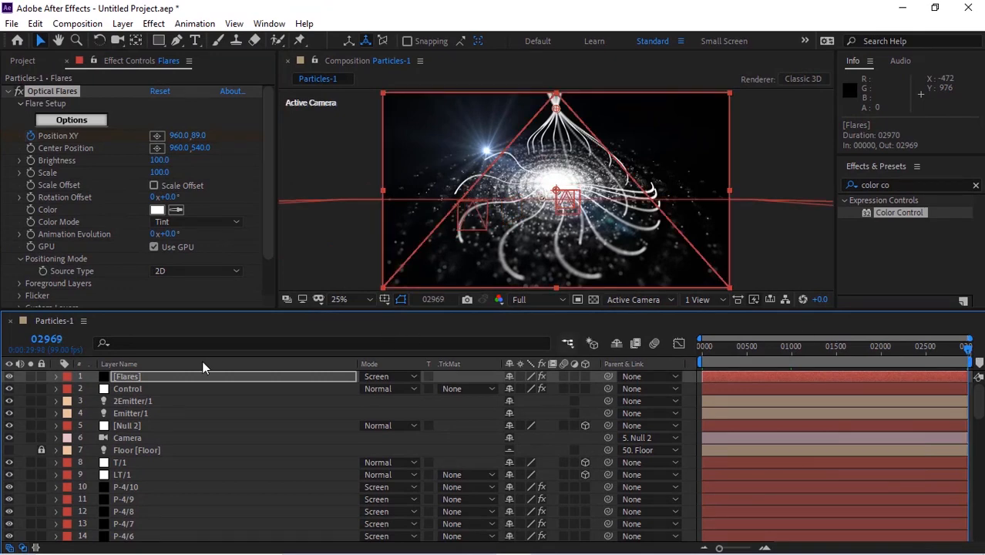
{"action": "left_click", "coordinate": [200, 135]}
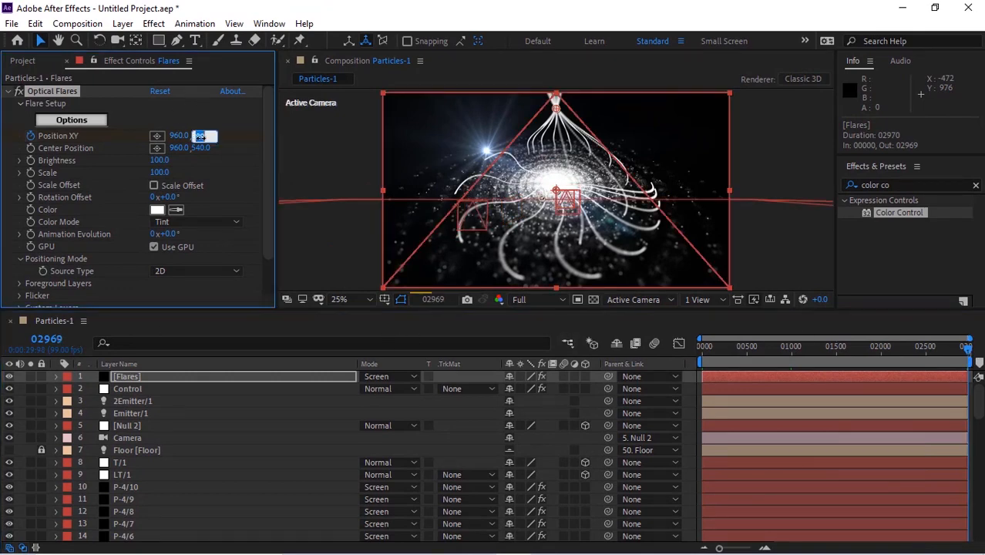
{"action": "key", "text": "BackSpace"}
{"action": "type", "text": "6.0"}
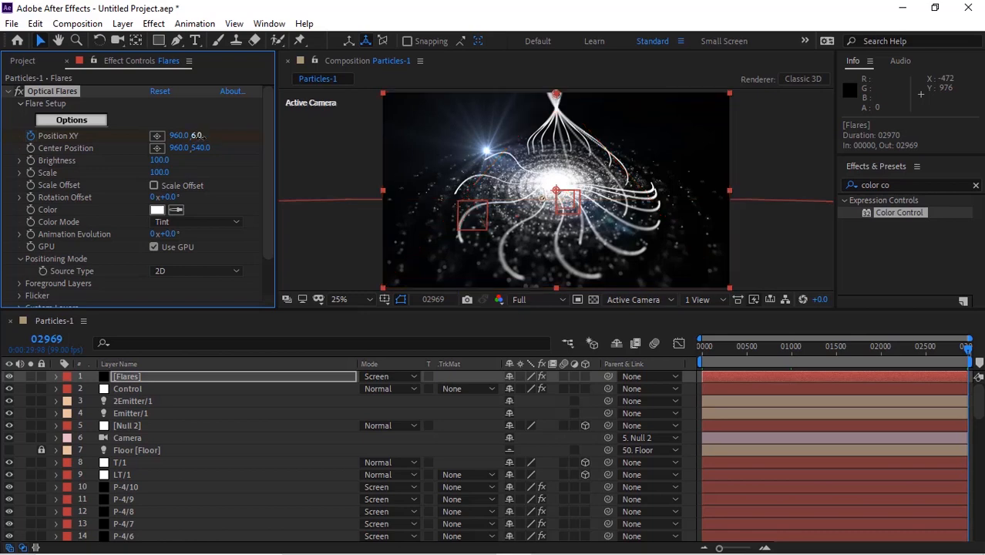
{"action": "left_click", "coordinate": [205, 293]}
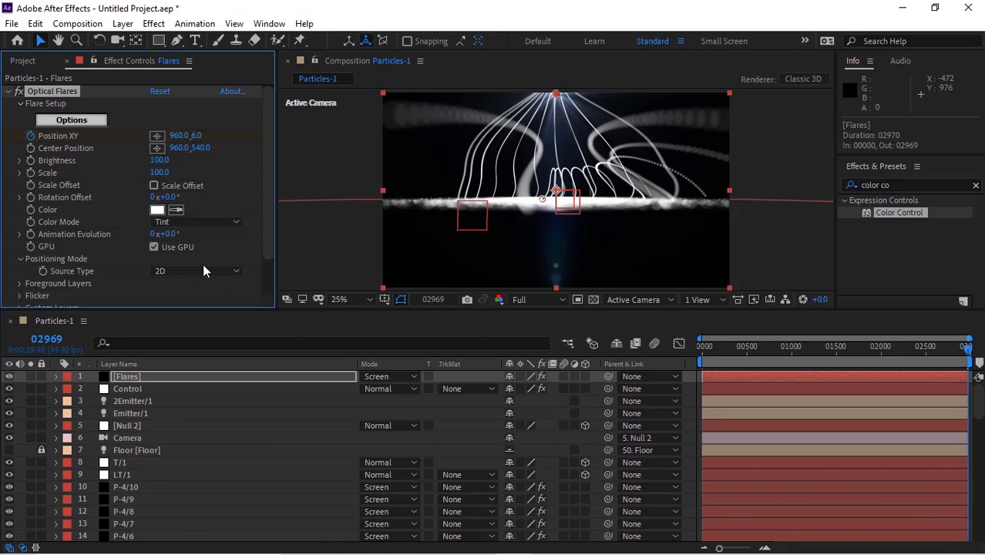
Change the flare's positioning Source Type to 3D and its Render Mode to On Transparent.
{"action": "left_click", "coordinate": [205, 270]}
{"action": "left_click", "coordinate": [204, 305]}
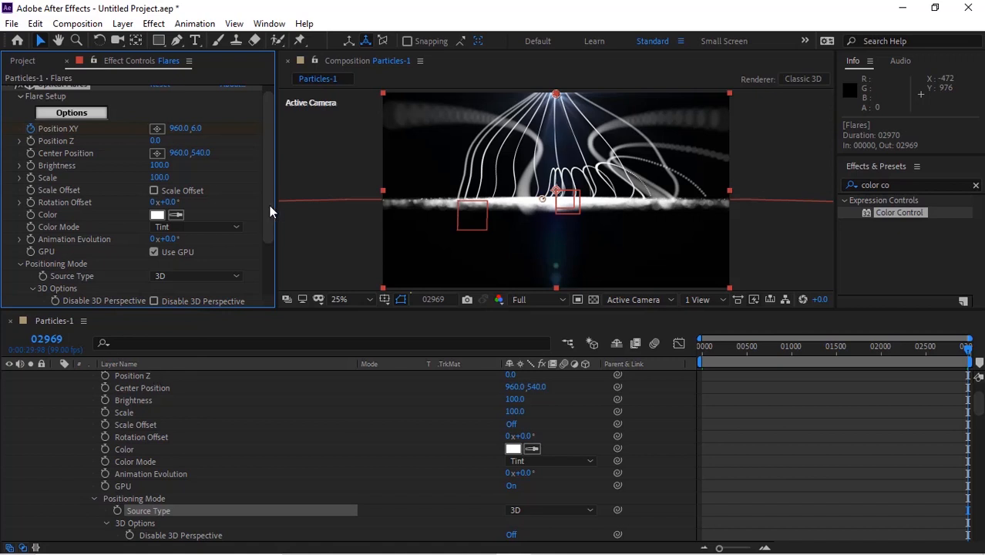
{"action": "scroll", "coordinate": [269, 264], "scroll_direction": "down", "scroll_amount": 3}
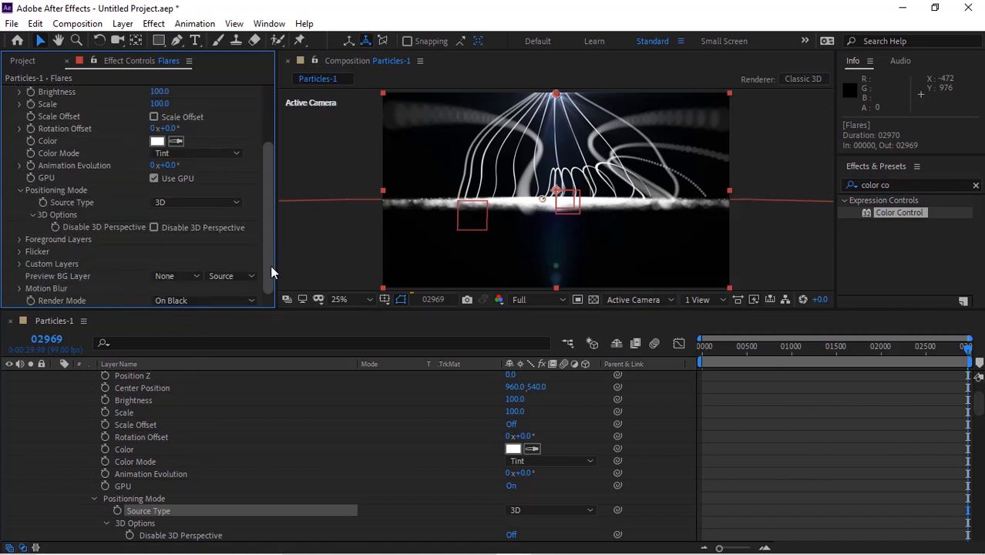
{"action": "left_click", "coordinate": [223, 300]}
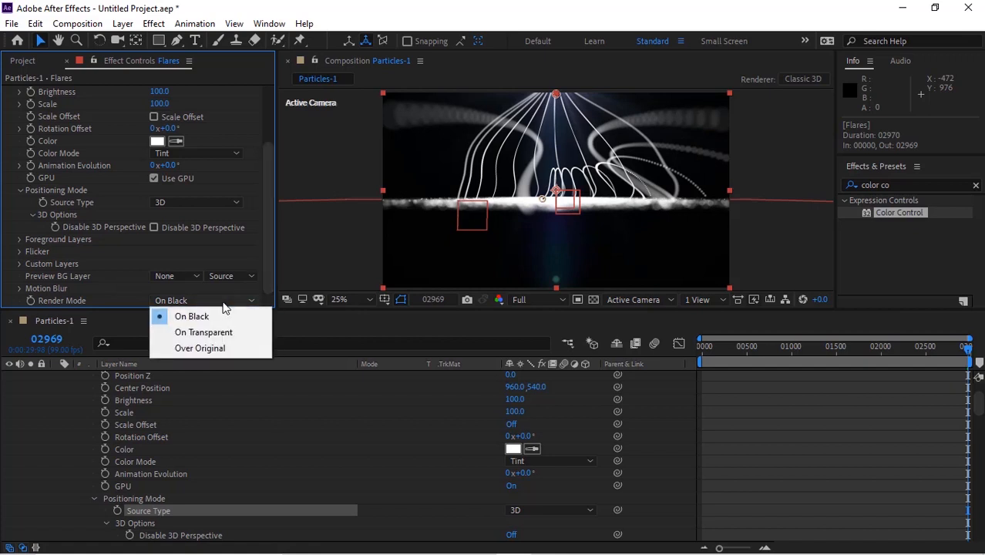
{"action": "left_click", "coordinate": [223, 333]}
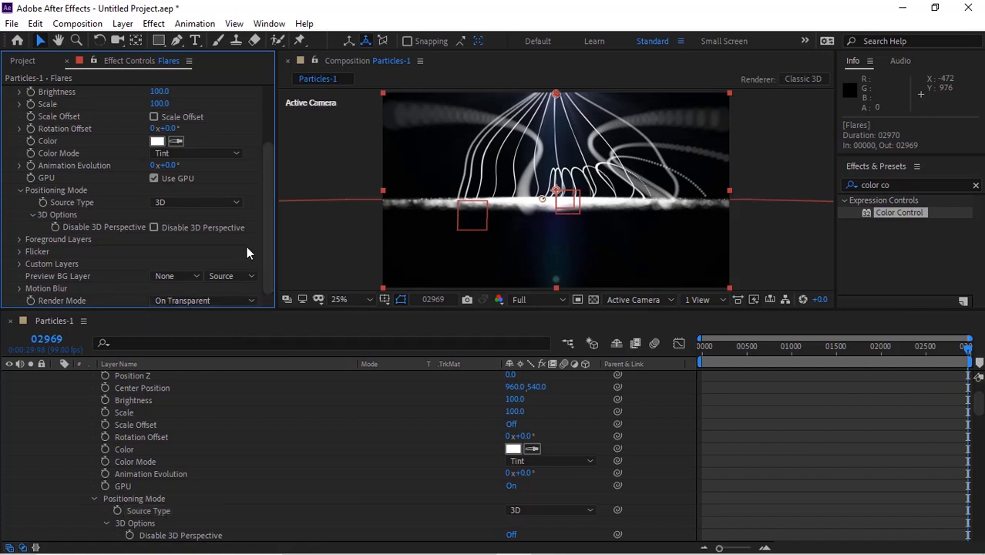
{"action": "scroll", "coordinate": [267, 129], "scroll_direction": "up", "scroll_amount": 3}
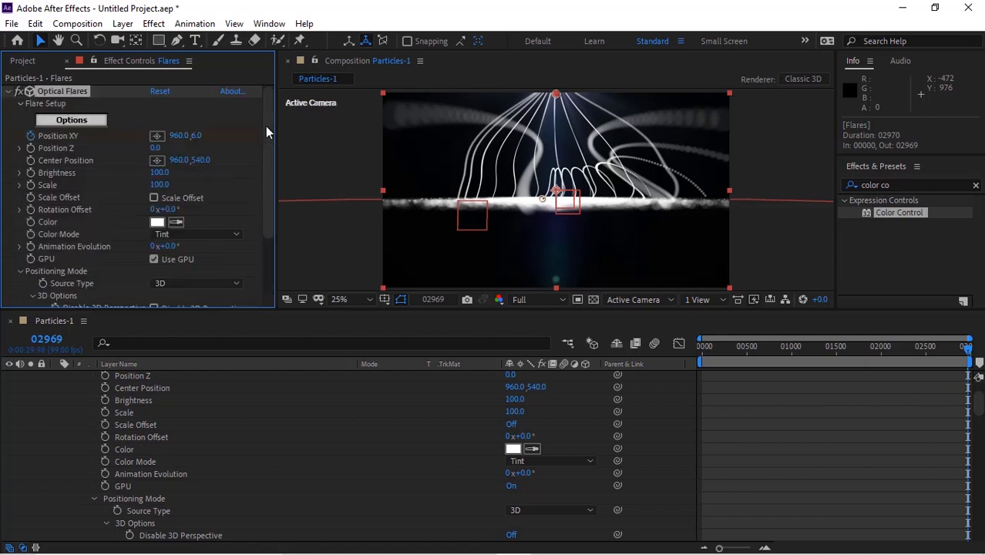
Apply the spore preset from the Motion Graphics presets to the optical flare and accept the flare options.
{"action": "left_click", "coordinate": [71, 120]}
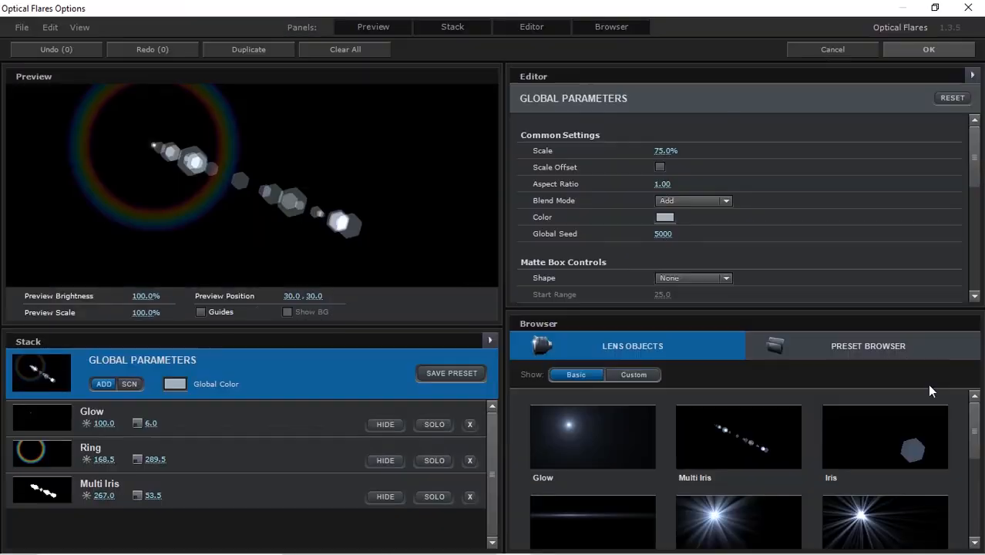
{"action": "left_click", "coordinate": [902, 351]}
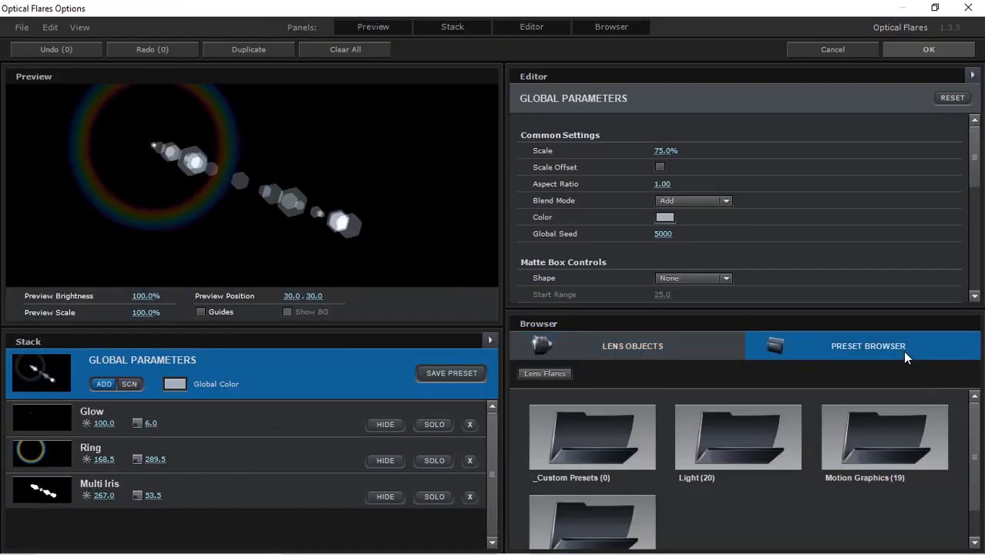
{"action": "left_click", "coordinate": [917, 467]}
{"action": "left_click", "coordinate": [976, 502]}
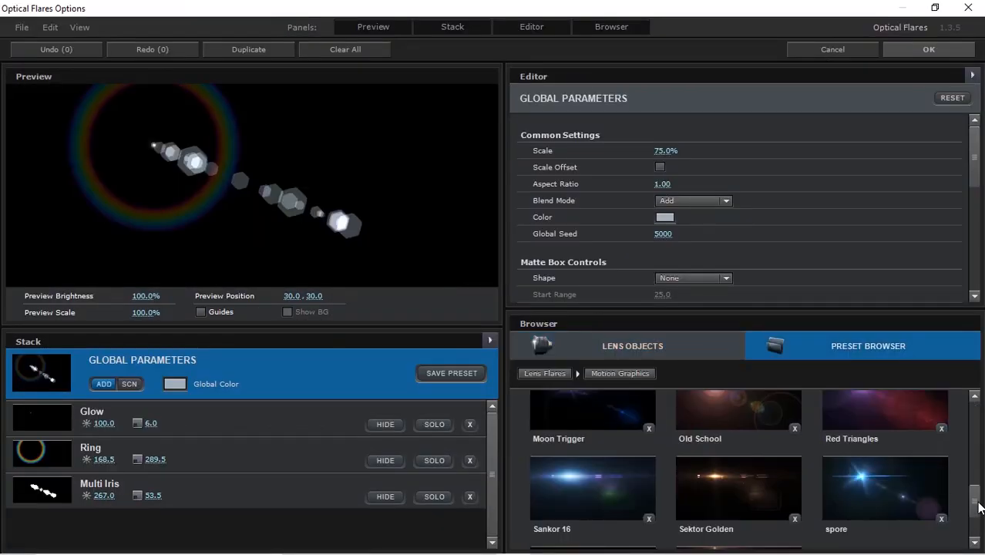
{"action": "left_click", "coordinate": [877, 508]}
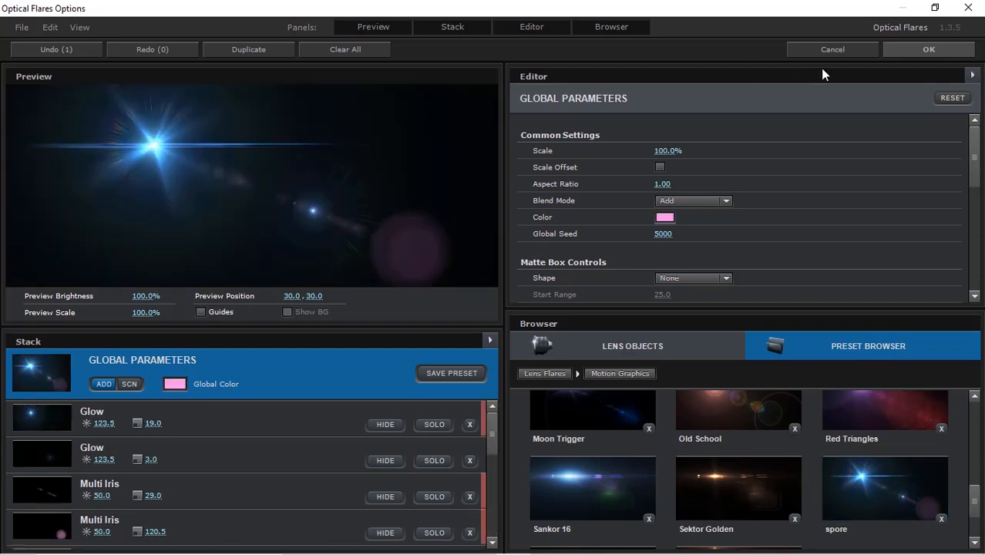
{"action": "left_click", "coordinate": [929, 48]}
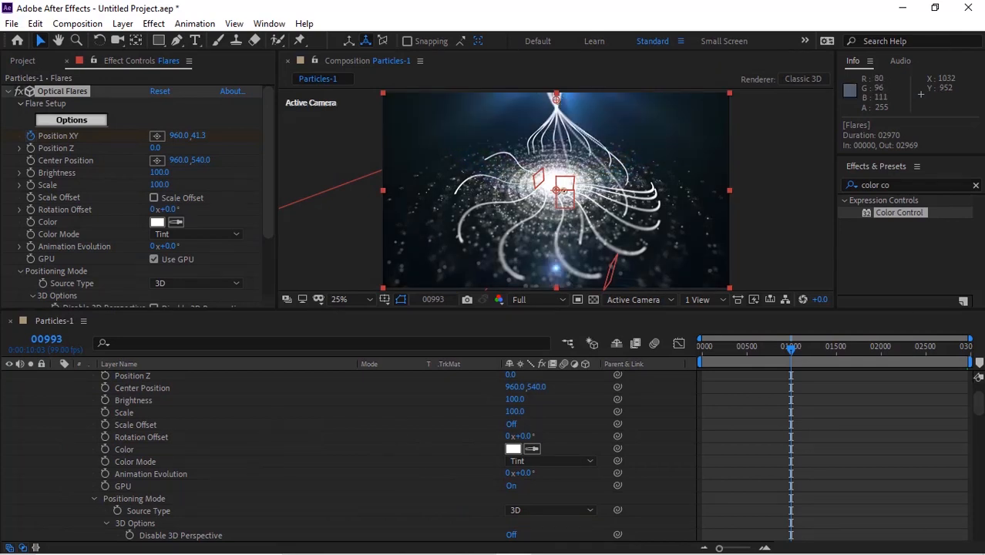
Collapse the Flares layer's properties, then duplicate the Particles-1 composition and open the copy.
{"action": "scroll", "coordinate": [978, 378], "scroll_direction": "up", "scroll_amount": 3}
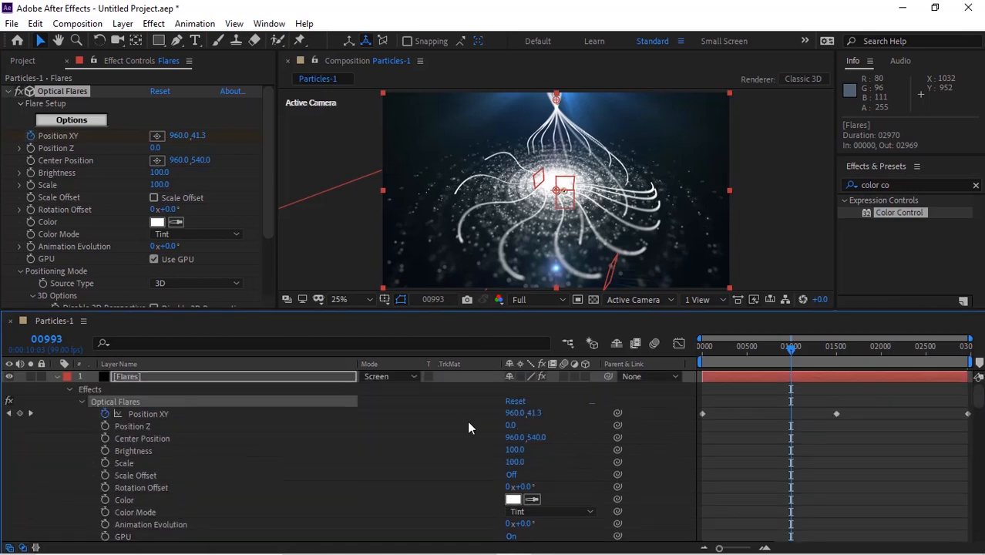
{"action": "left_click", "coordinate": [55, 376]}
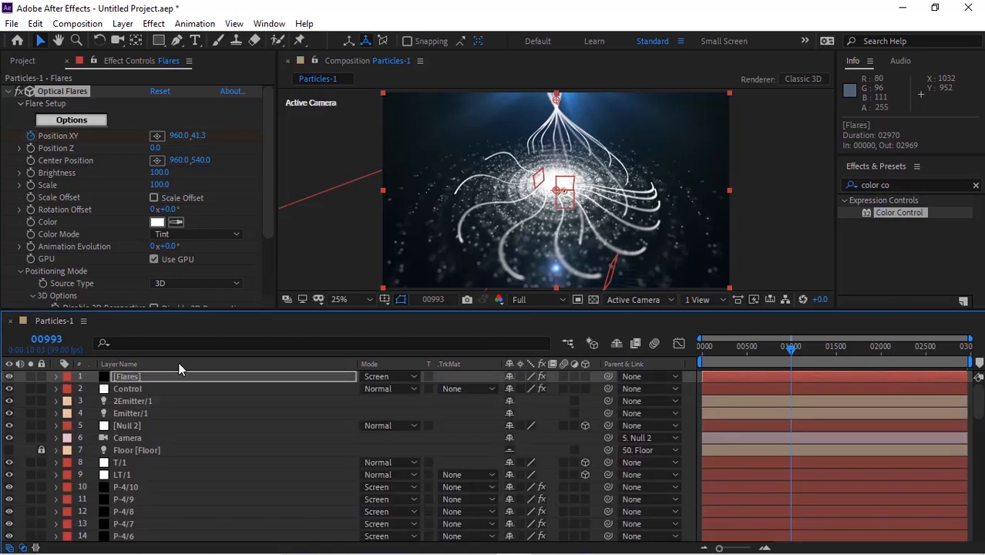
{"action": "left_click", "coordinate": [25, 65]}
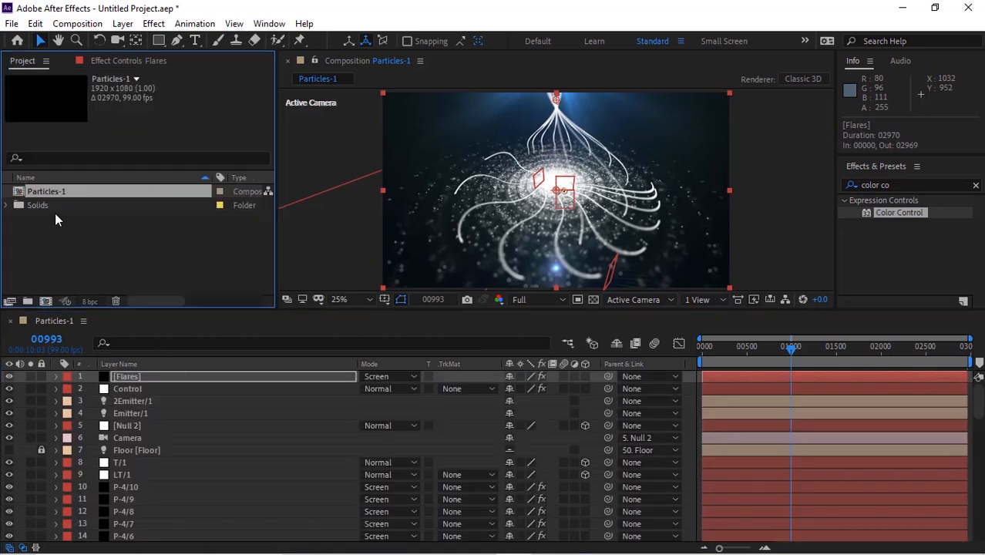
{"action": "left_click", "coordinate": [58, 256]}
{"action": "left_click", "coordinate": [54, 192]}
{"action": "key", "text": "ctrl+d"}
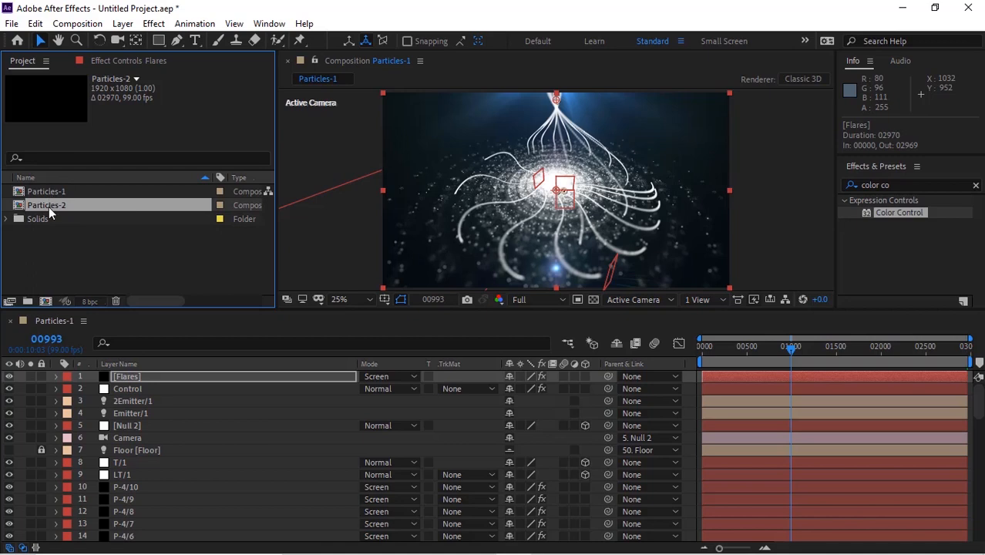
{"action": "double_click", "coordinate": [48, 206]}
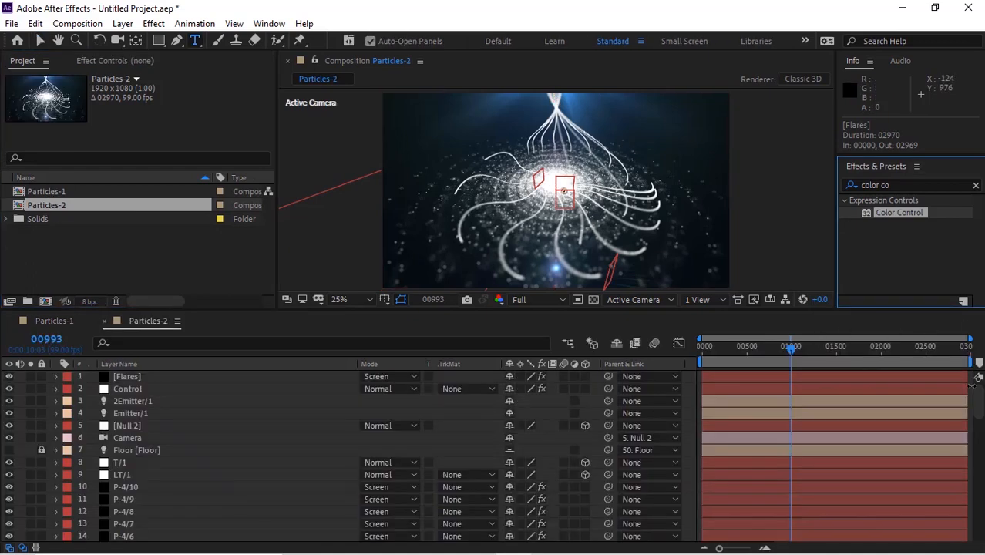
Hide the Flares layer in Particles-2 and collapse the Floor layer's properties.
{"action": "scroll", "coordinate": [977, 401], "scroll_direction": "down", "scroll_amount": 7}
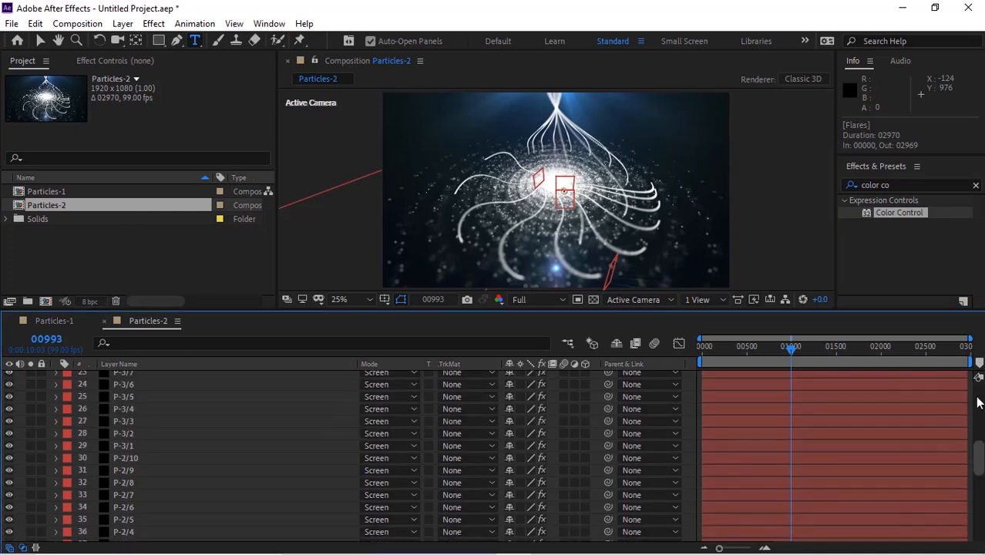
{"action": "scroll", "coordinate": [977, 400], "scroll_direction": "up", "scroll_amount": 7}
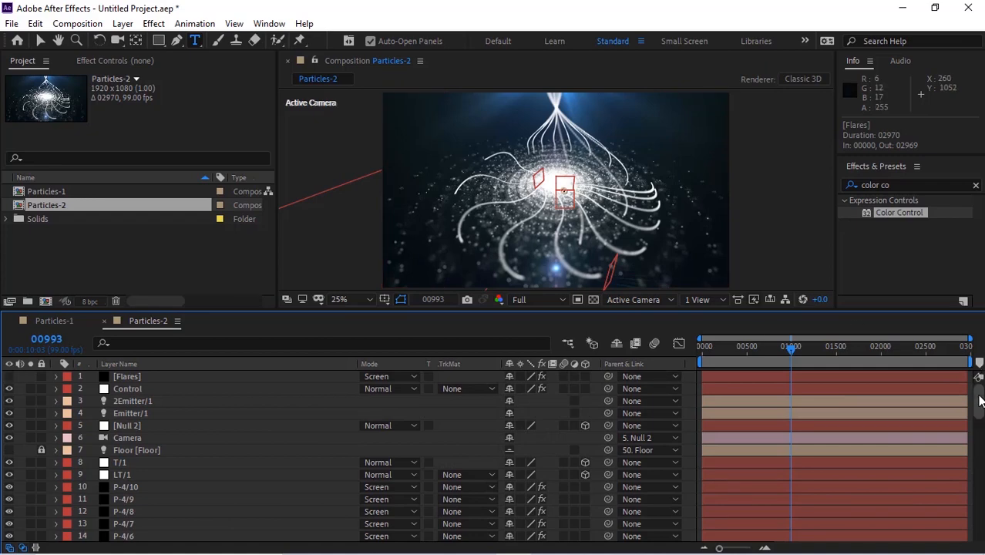
{"action": "left_click_drag", "start_coordinate": [979, 393], "coordinate": [979, 529]}
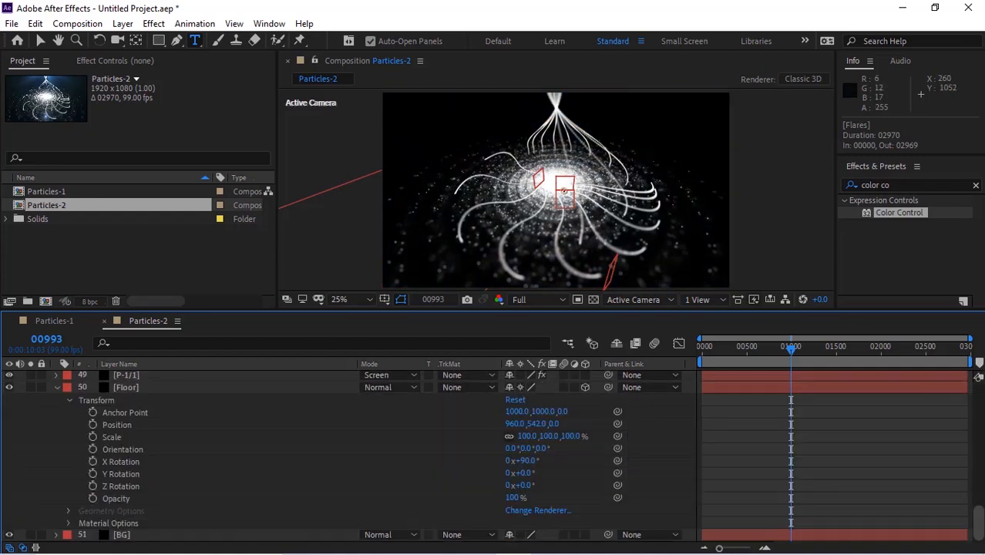
{"action": "left_click", "coordinate": [57, 386]}
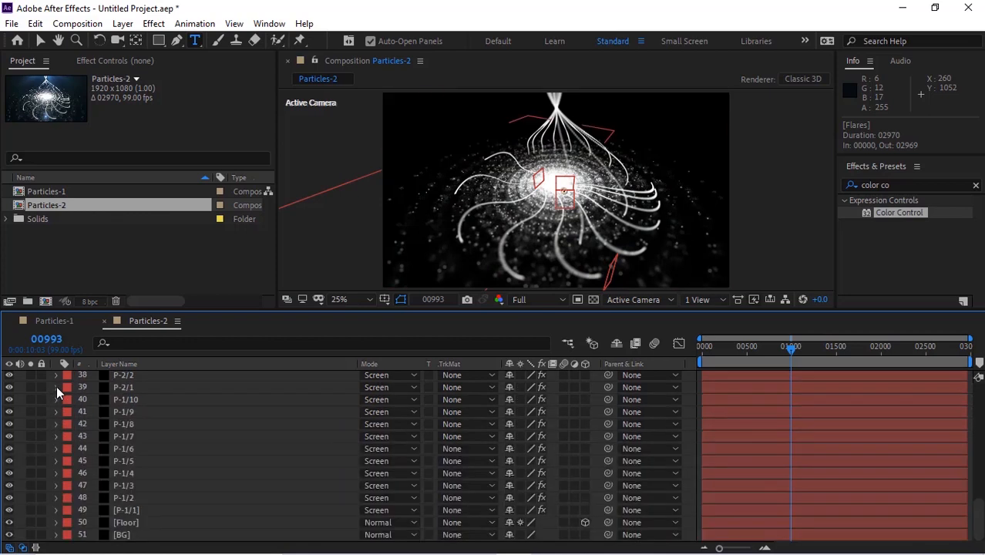
Set the master particle Size of layer P-1/1's Particular effect to 3.
{"action": "left_click", "coordinate": [127, 510]}
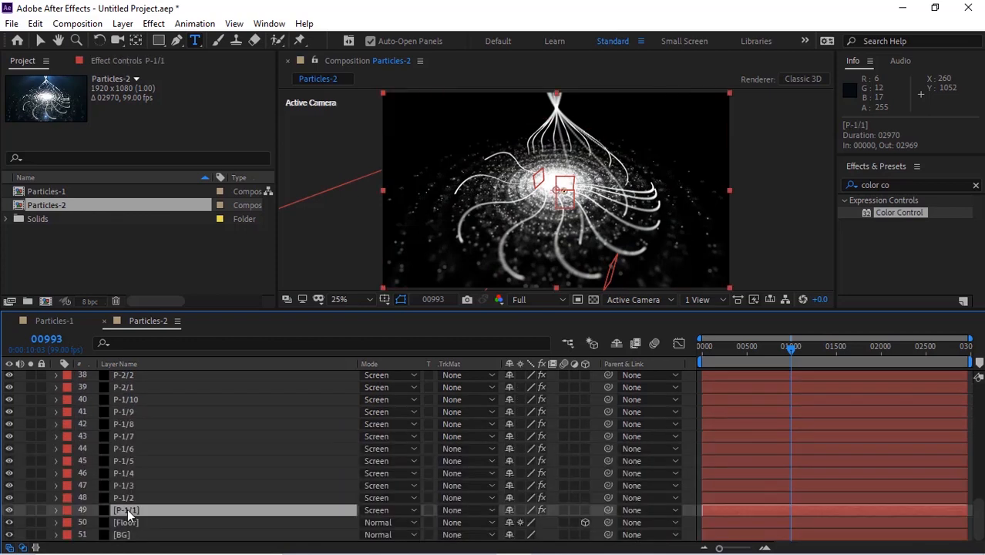
{"action": "left_click", "coordinate": [111, 60]}
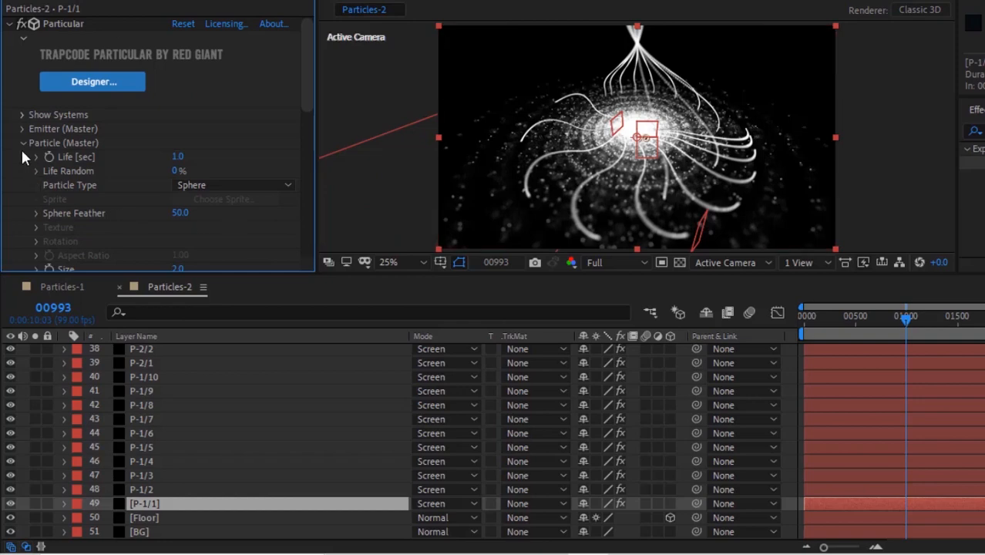
{"action": "left_click", "coordinate": [23, 142]}
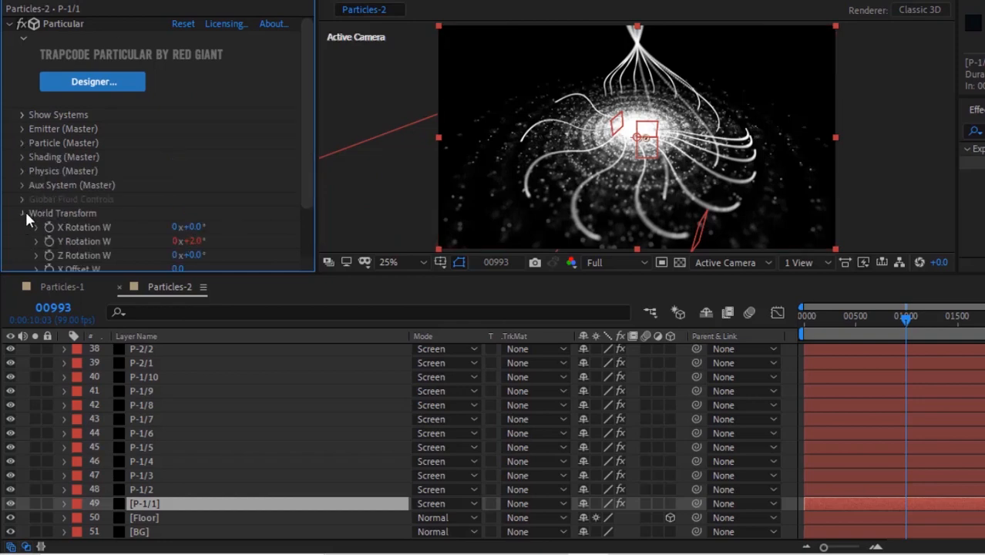
{"action": "left_click", "coordinate": [24, 213]}
{"action": "left_click", "coordinate": [22, 143]}
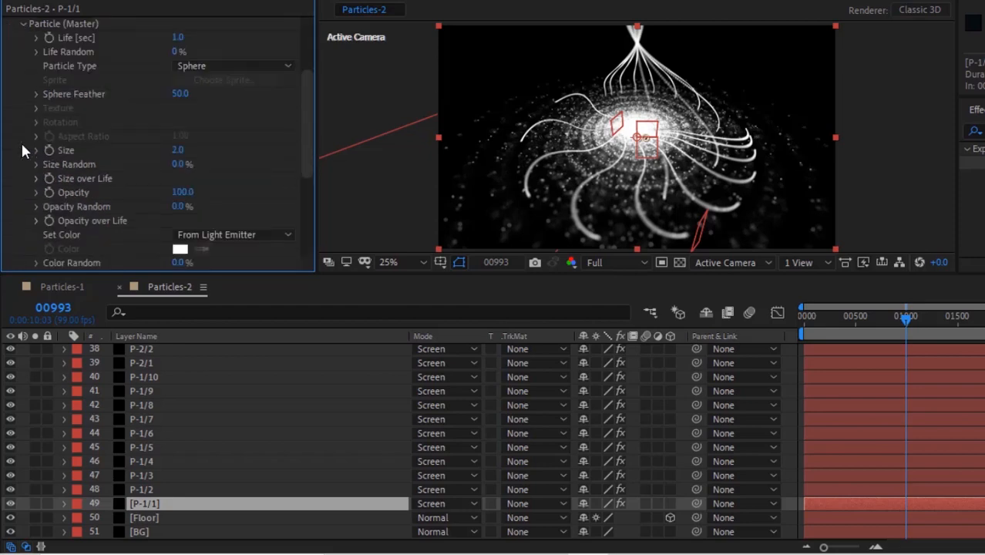
{"action": "left_click", "coordinate": [177, 150]}
{"action": "key", "text": "Return"}
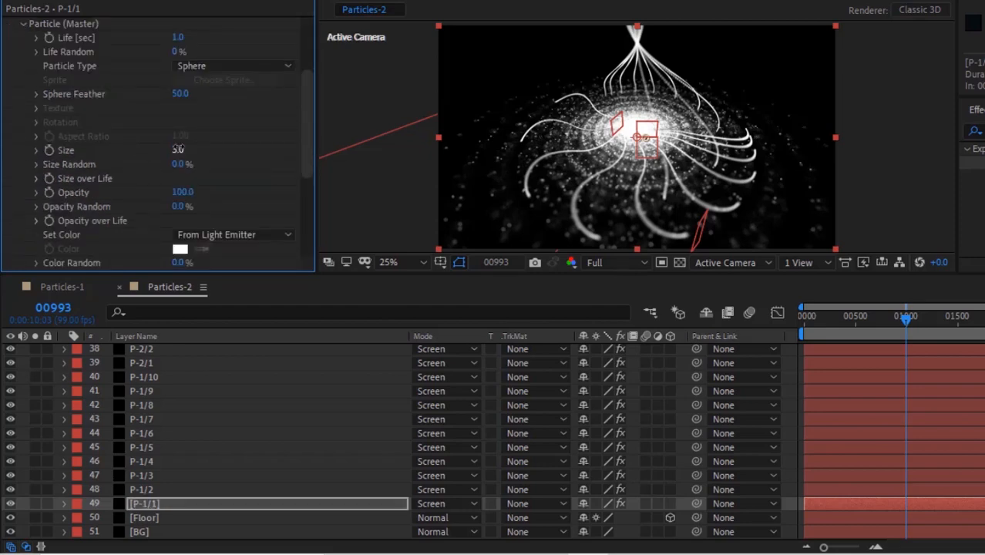
Reduce the preview resolution to Quarter and set layer P-1/2's master particle Size to 3.
{"action": "left_click", "coordinate": [617, 262]}
{"action": "left_click", "coordinate": [615, 357]}
{"action": "key", "text": "ctrl+Up"}
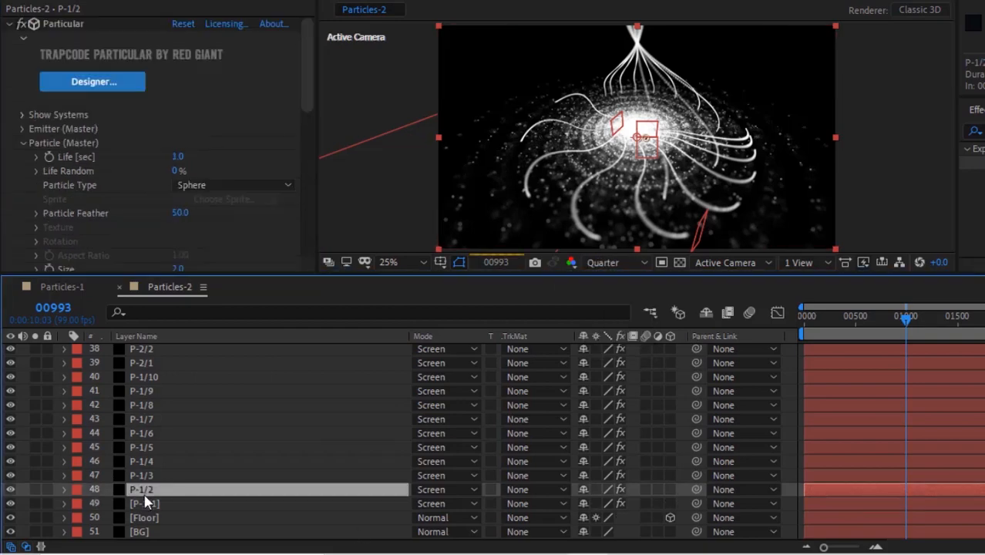
{"action": "scroll", "coordinate": [308, 128], "scroll_direction": "down", "scroll_amount": 5}
{"action": "scroll", "coordinate": [310, 113], "scroll_direction": "up", "scroll_amount": 3}
{"action": "left_click", "coordinate": [178, 143]}
{"action": "type", "text": "3"}
{"action": "key", "text": "Return"}
Set the master particle Size to 3 on each of the layers P-1/3 through P-1/10.
{"action": "left_click", "coordinate": [144, 475]}
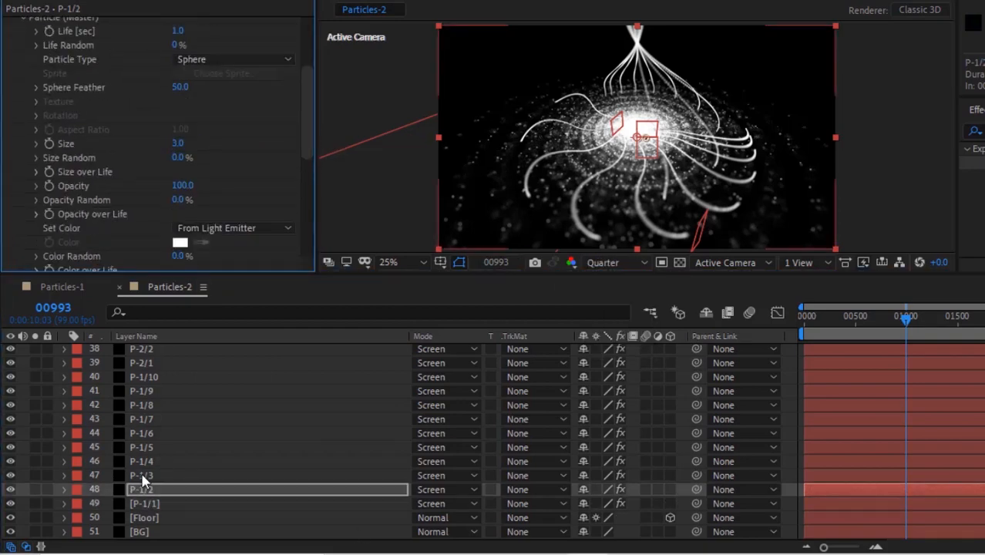
{"action": "left_click", "coordinate": [303, 142]}
{"action": "left_click_drag", "start_coordinate": [302, 141], "coordinate": [301, 108]}
{"action": "left_click", "coordinate": [178, 108]}
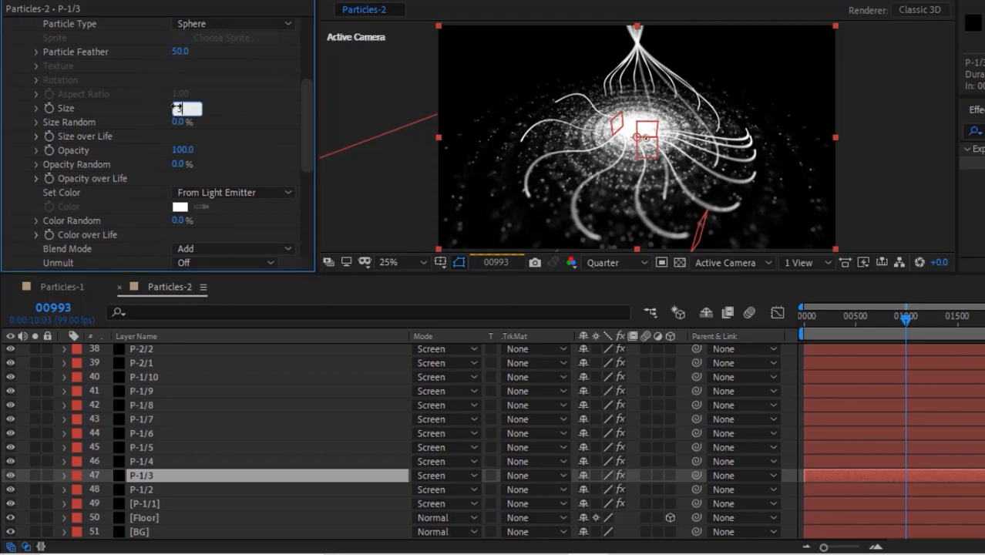
{"action": "type", "text": "3"}
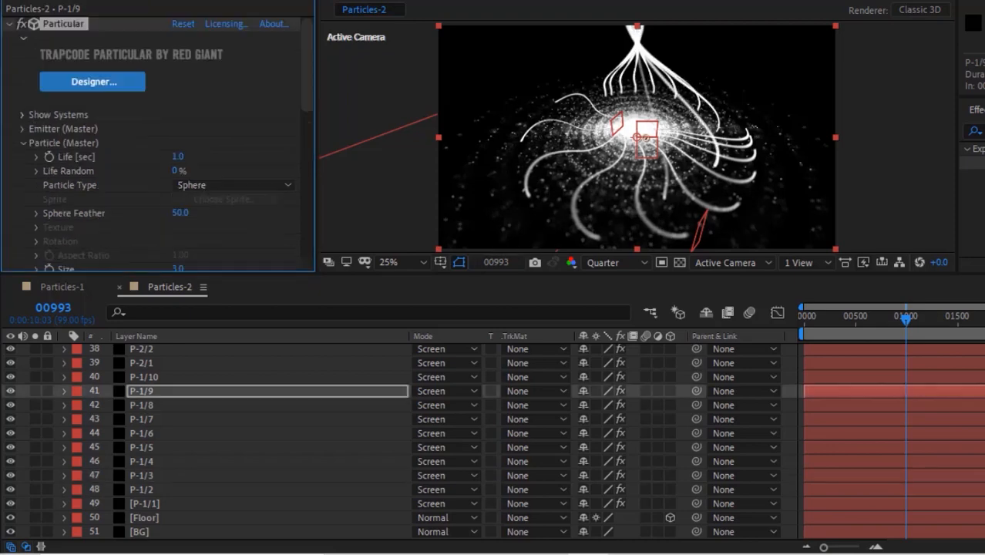
{"action": "left_click", "coordinate": [146, 377]}
{"action": "left_click", "coordinate": [178, 269]}
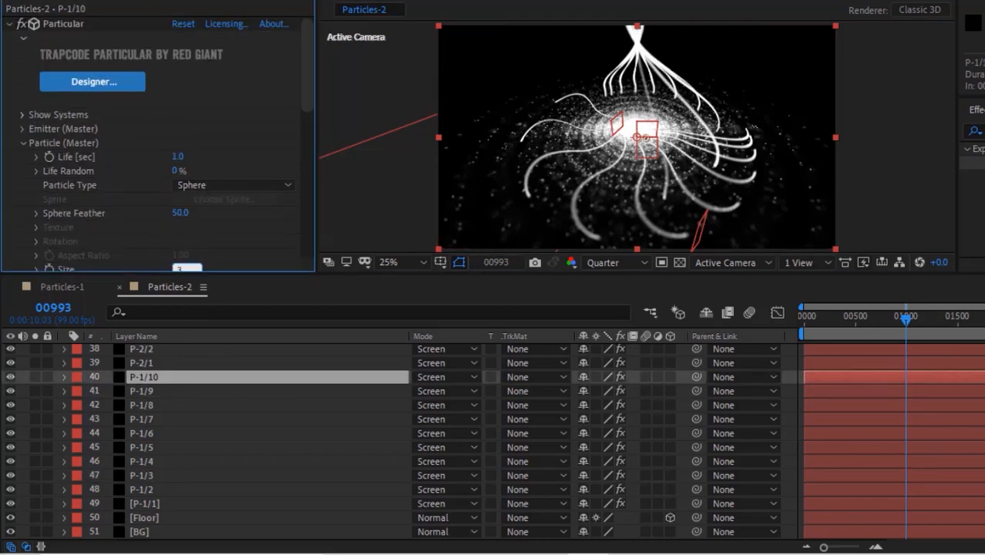
{"action": "scroll", "coordinate": [306, 108], "scroll_direction": "down", "scroll_amount": 2}
Set the master particle Size to 3 on each of the layers P-2/1 through P-2/10.
{"action": "left_click", "coordinate": [137, 364]}
{"action": "scroll", "coordinate": [187, 216], "scroll_direction": "down", "scroll_amount": 3}
{"action": "left_click", "coordinate": [178, 213]}
{"action": "type", "text": "3"}
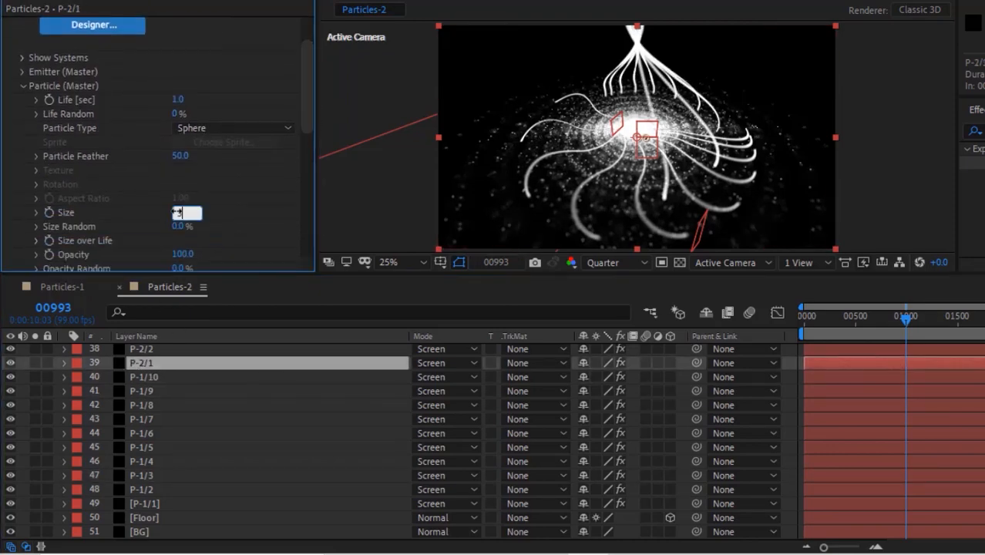
{"action": "key", "text": "Return"}
{"action": "left_click", "coordinate": [145, 350]}
{"action": "left_click_drag", "start_coordinate": [306, 100], "coordinate": [306, 156]}
{"action": "left_click", "coordinate": [177, 119]}
{"action": "type", "text": "3"}
{"action": "key", "text": "Return"}
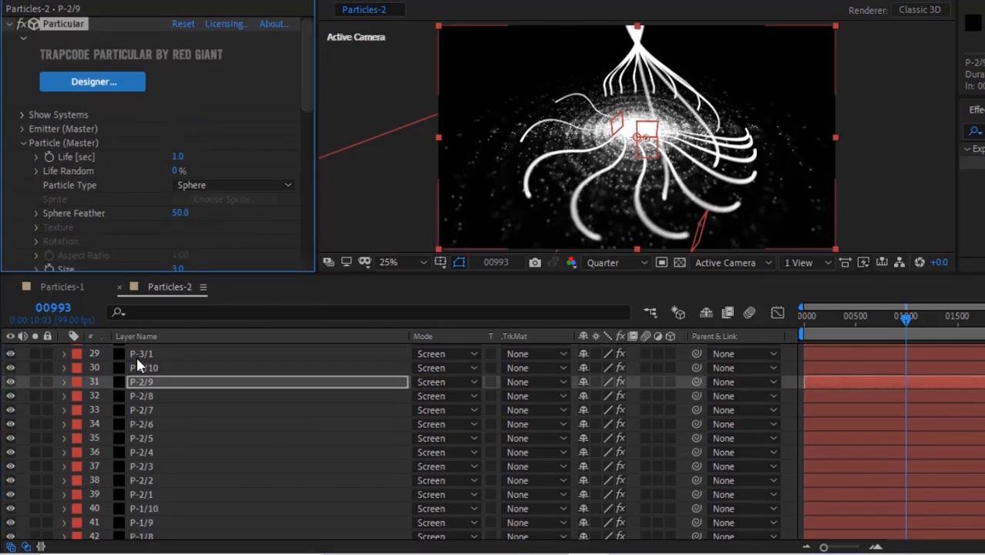
{"action": "left_click", "coordinate": [137, 367]}
{"action": "left_click_drag", "start_coordinate": [306, 84], "coordinate": [306, 122]}
{"action": "left_click", "coordinate": [178, 166]}
{"action": "type", "text": "3"}
{"action": "key", "text": "Return"}
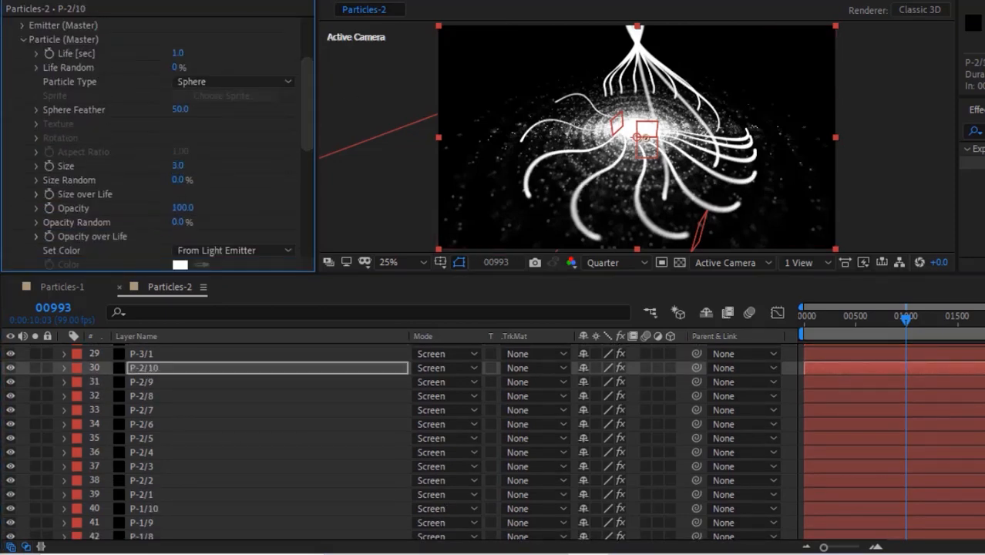
Set the master particle Size to 3 on layers P-3/1, P-3/2, P-3/3 and P-3/4.
{"action": "scroll", "coordinate": [146, 432], "scroll_direction": "up", "scroll_amount": 4}
{"action": "left_click", "coordinate": [149, 468]}
{"action": "left_click_drag", "start_coordinate": [306, 81], "coordinate": [306, 101]}
{"action": "left_click", "coordinate": [178, 241]}
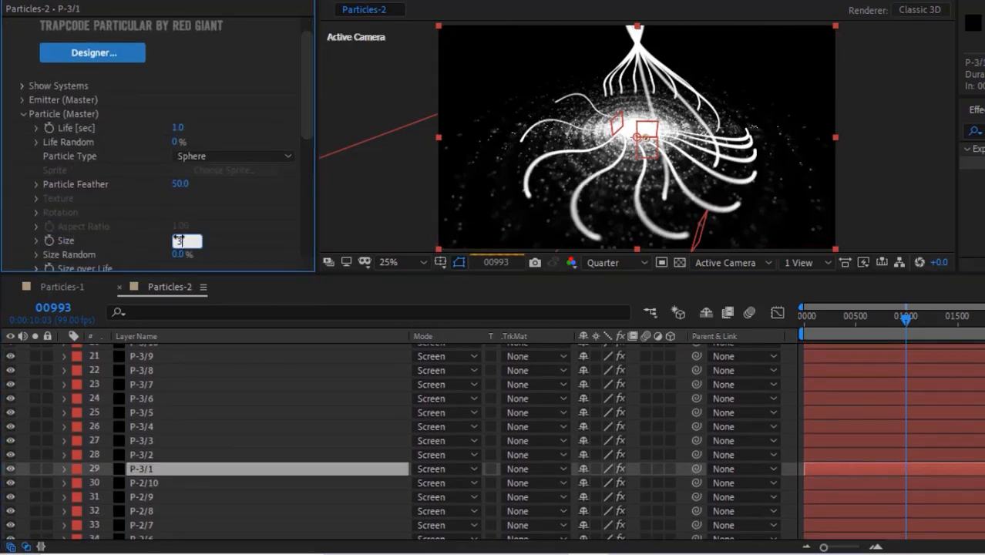
{"action": "key", "text": "Return"}
{"action": "left_click", "coordinate": [143, 455]}
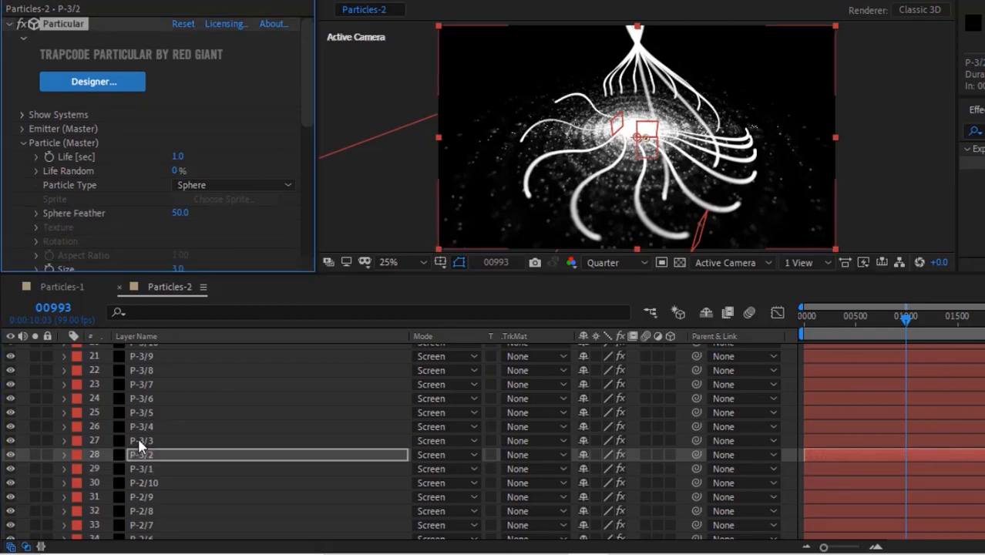
{"action": "left_click", "coordinate": [139, 440]}
{"action": "left_click", "coordinate": [179, 268]}
{"action": "type", "text": "3"}
{"action": "key", "text": "Return"}
{"action": "left_click", "coordinate": [147, 426]}
{"action": "left_click", "coordinate": [179, 268]}
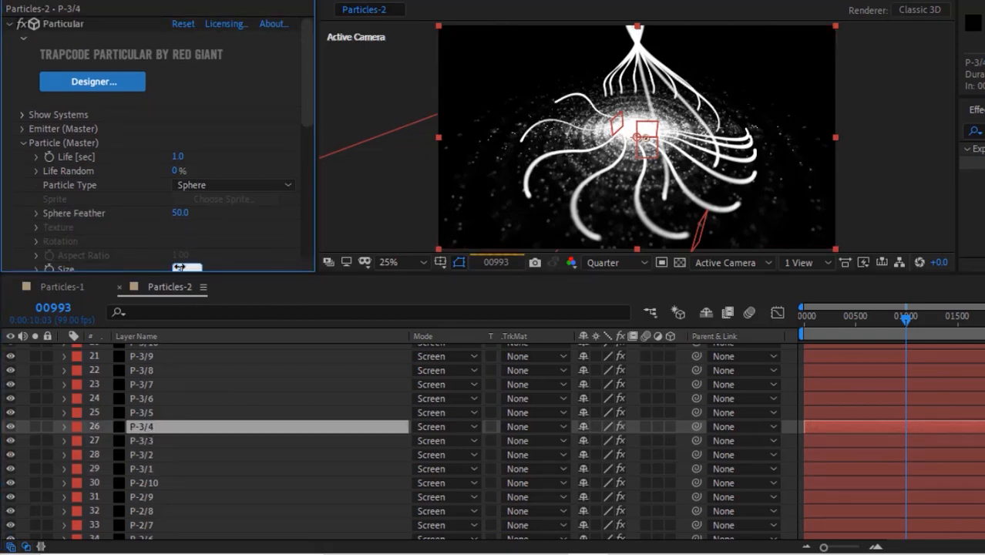
{"action": "type", "text": "3"}
{"action": "key", "text": "Return"}
Set the master particle Size to 3 on layers P-3/5, P-3/6 and P-3/7.
{"action": "left_click", "coordinate": [145, 414]}
{"action": "left_click_drag", "start_coordinate": [306, 81], "coordinate": [306, 101]}
{"action": "left_click", "coordinate": [179, 220]}
{"action": "type", "text": "3"}
{"action": "key", "text": "Return"}
{"action": "left_click", "coordinate": [144, 398]}
{"action": "left_click", "coordinate": [179, 221]}
{"action": "type", "text": "3"}
{"action": "key", "text": "Return"}
{"action": "left_click", "coordinate": [146, 385]}
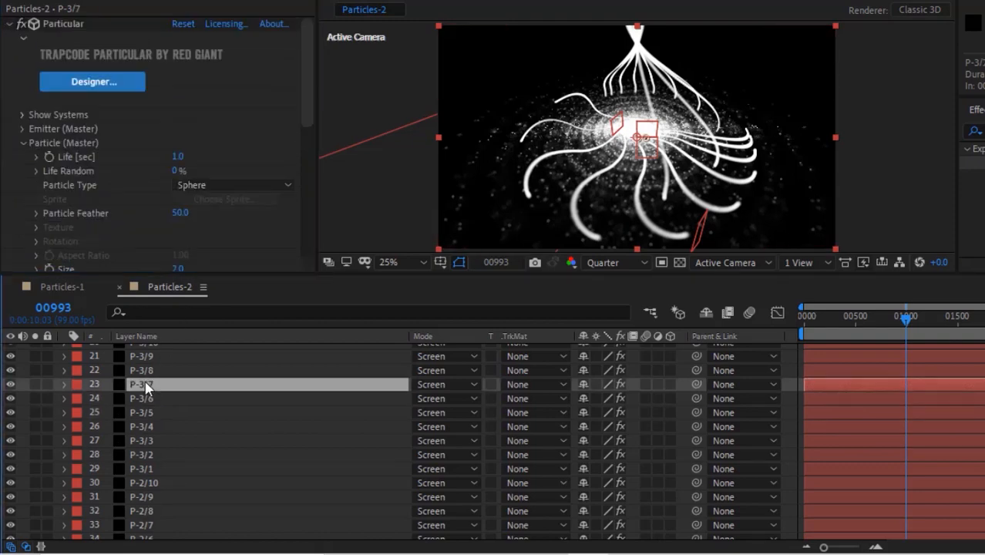
{"action": "scroll", "coordinate": [183, 207], "scroll_direction": "down", "scroll_amount": 3}
{"action": "key", "text": "Return"}
Set the master particle Size to 3 on layers P-3/8, P-3/9 and P-3/10.
{"action": "left_click", "coordinate": [147, 371]}
{"action": "scroll", "coordinate": [170, 219], "scroll_direction": "down", "scroll_amount": 2}
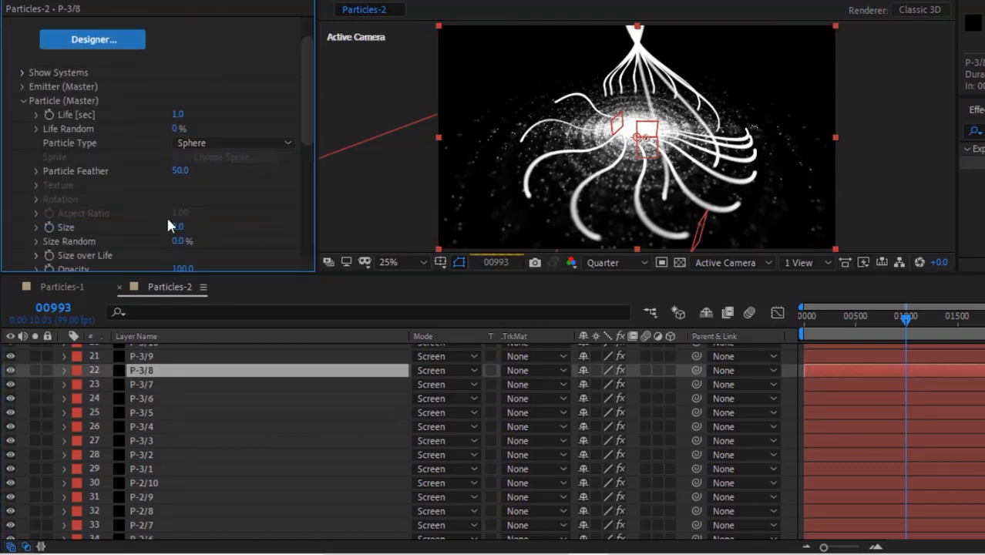
{"action": "left_click", "coordinate": [177, 228]}
{"action": "type", "text": "3"}
{"action": "key", "text": "Return"}
{"action": "left_click", "coordinate": [152, 359]}
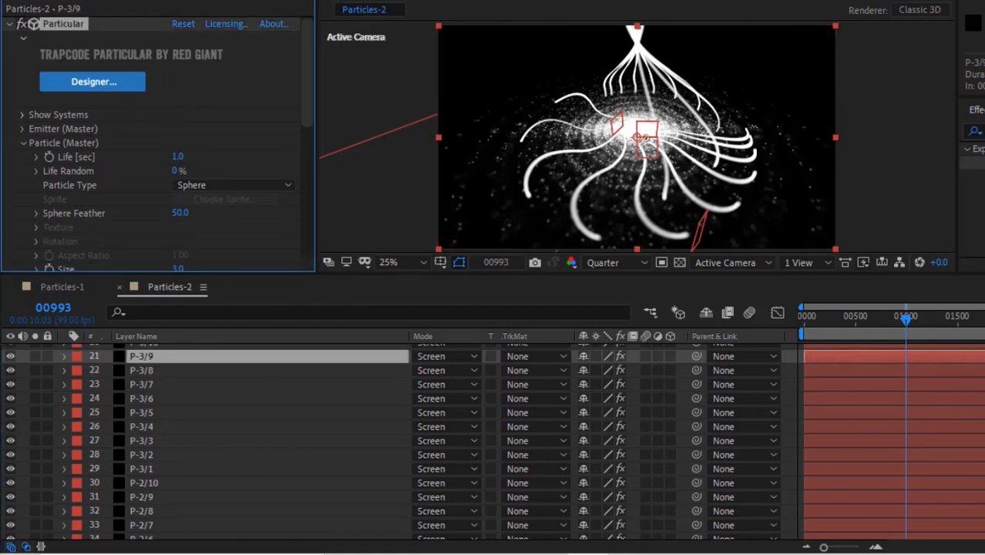
{"action": "scroll", "coordinate": [171, 447], "scroll_direction": "up", "scroll_amount": 3}
{"action": "left_click", "coordinate": [172, 437]}
{"action": "left_click", "coordinate": [177, 267]}
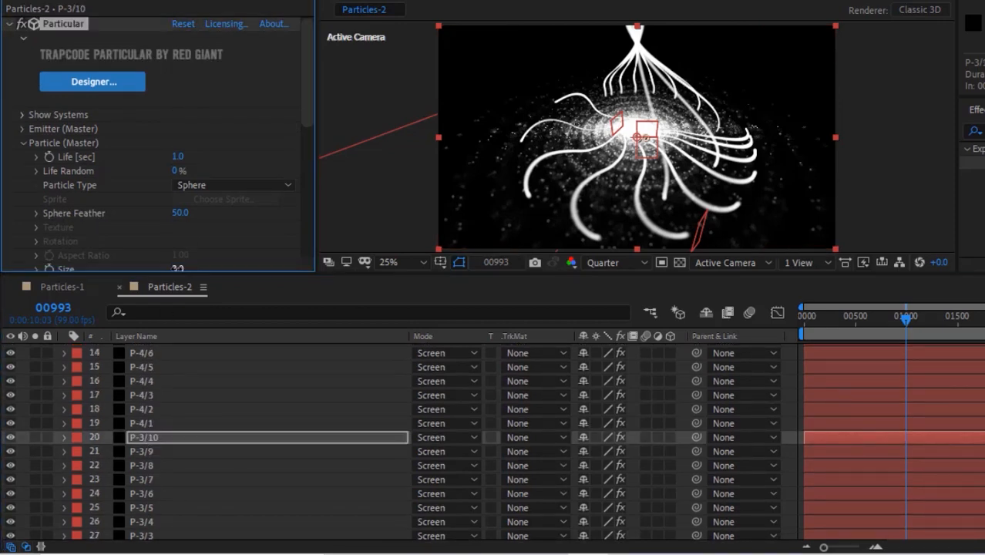
{"action": "type", "text": "3"}
{"action": "key", "text": "Return"}
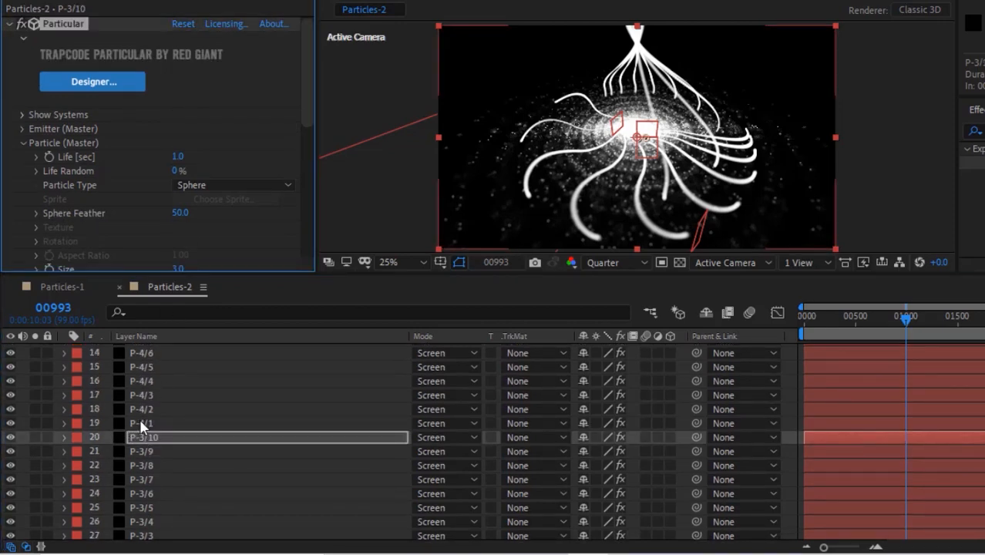
Set the bounce Floor Layer to None in the master physics settings of layer P-4/1.
{"action": "left_click", "coordinate": [141, 423]}
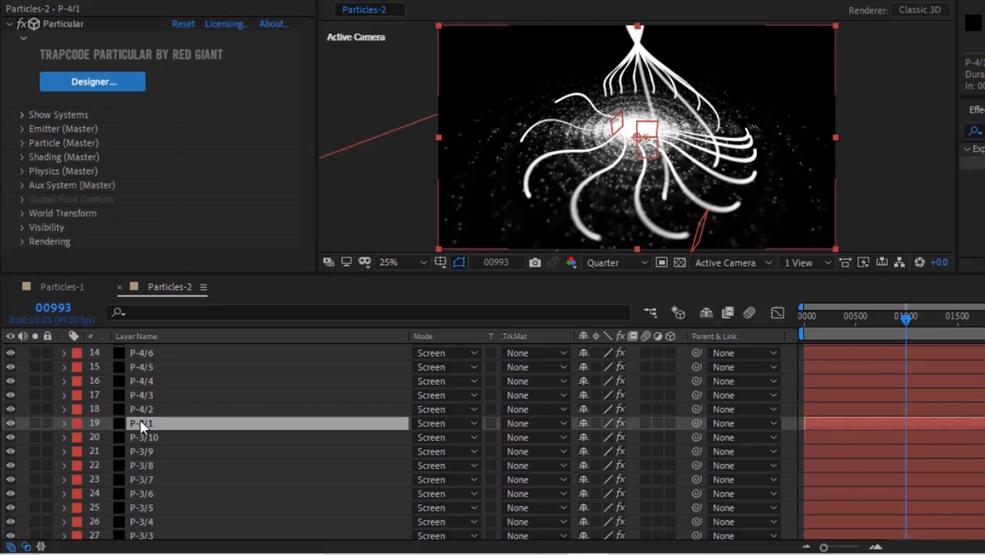
{"action": "left_click", "coordinate": [22, 171]}
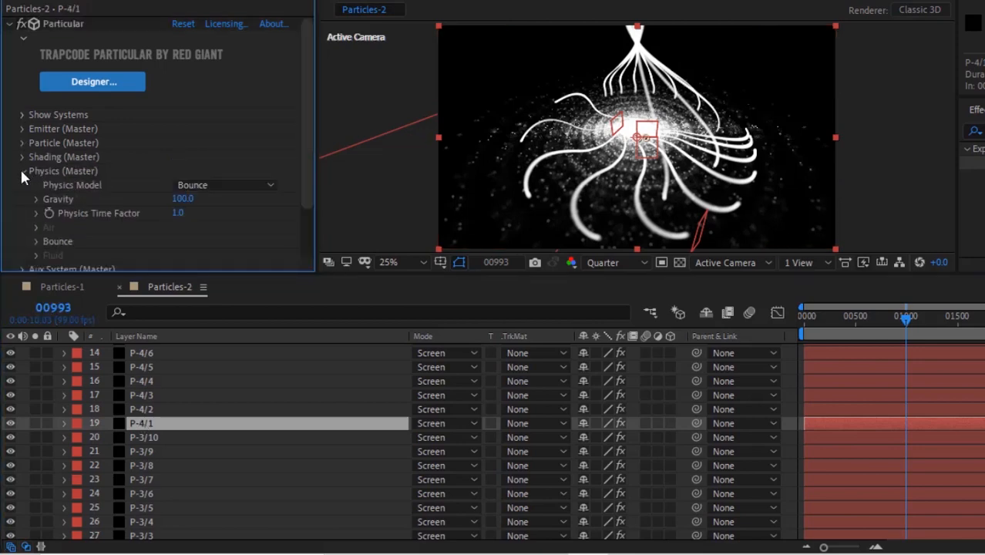
{"action": "left_click", "coordinate": [35, 241]}
{"action": "left_click", "coordinate": [192, 165]}
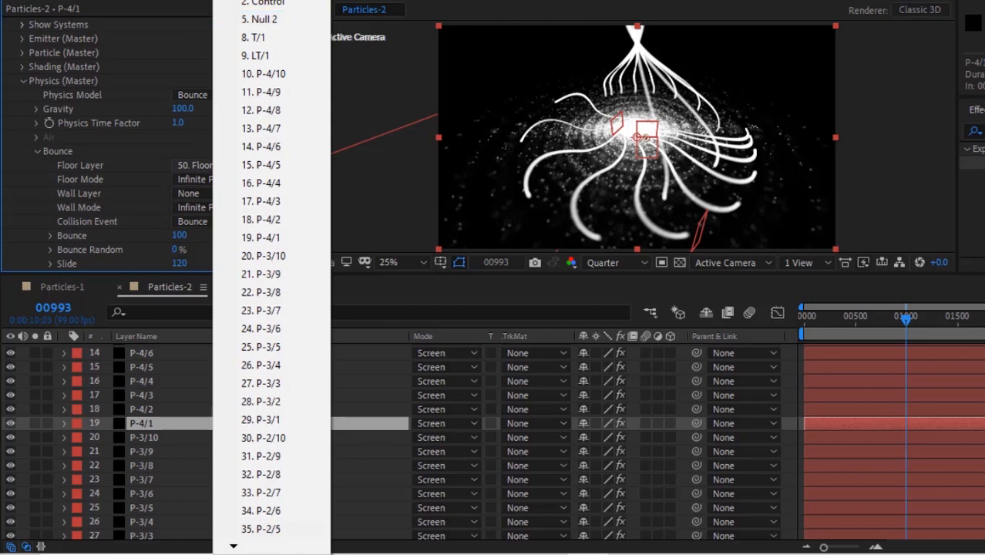
{"action": "key", "text": "Escape"}
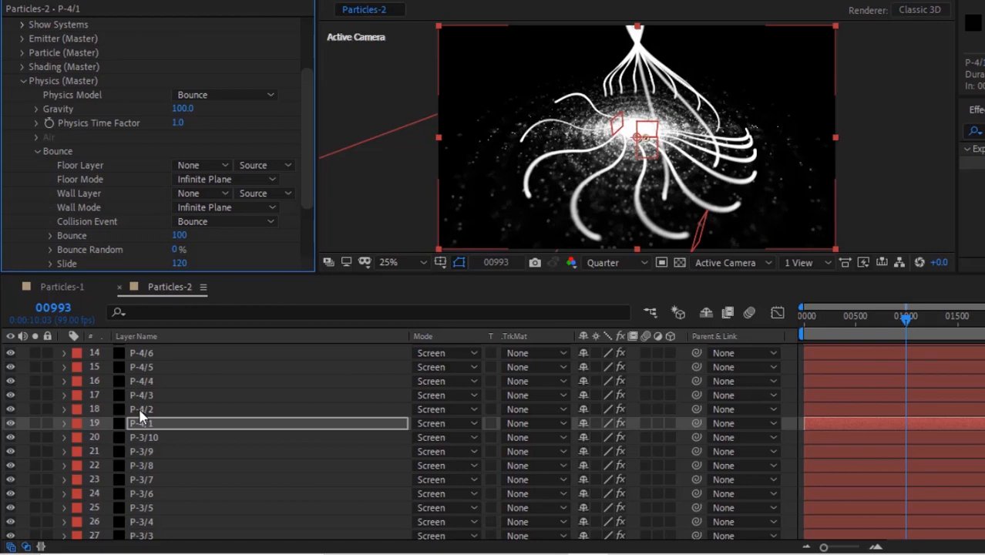
Set the bounce Floor Layer to None in the master physics settings of layer P-4/2.
{"action": "left_click", "coordinate": [140, 412]}
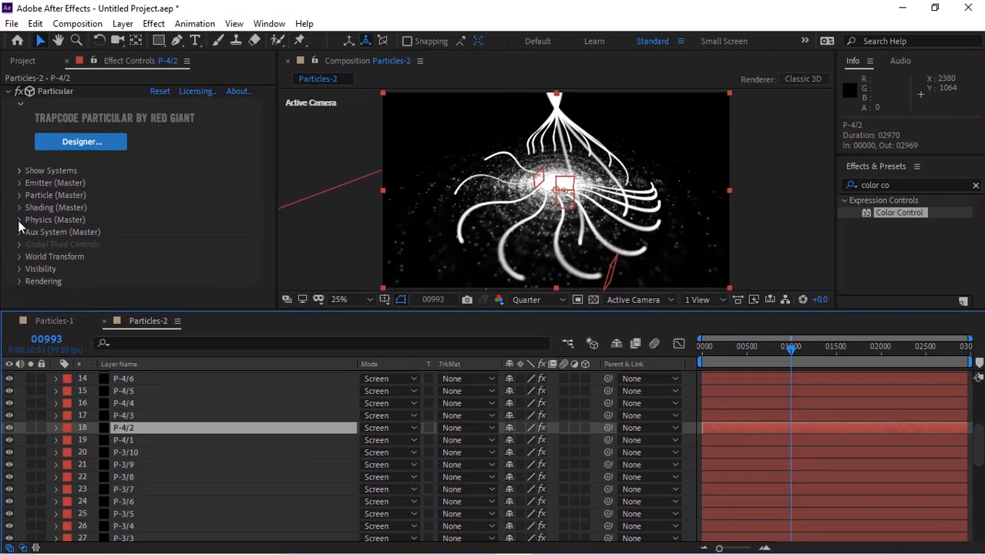
{"action": "left_click", "coordinate": [20, 221]}
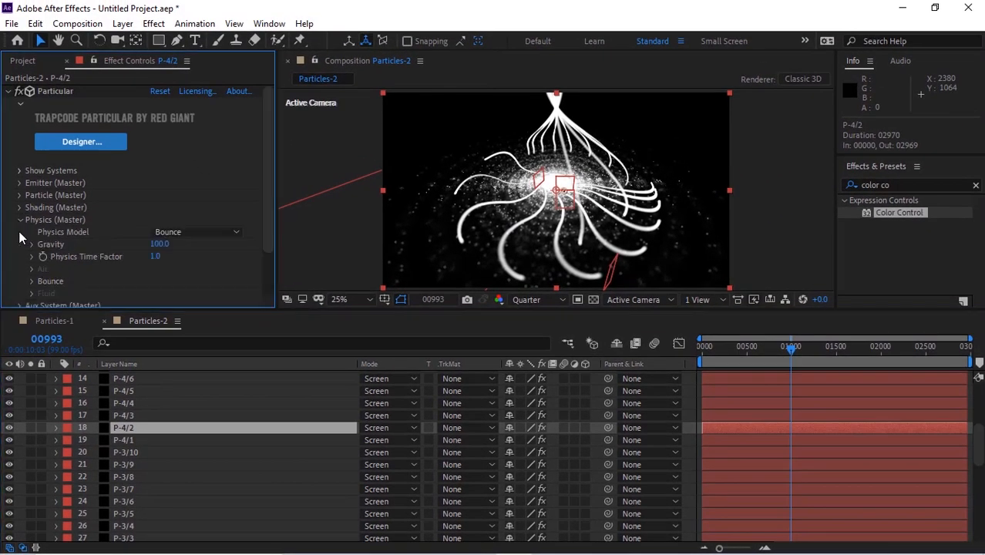
{"action": "left_click", "coordinate": [31, 282]}
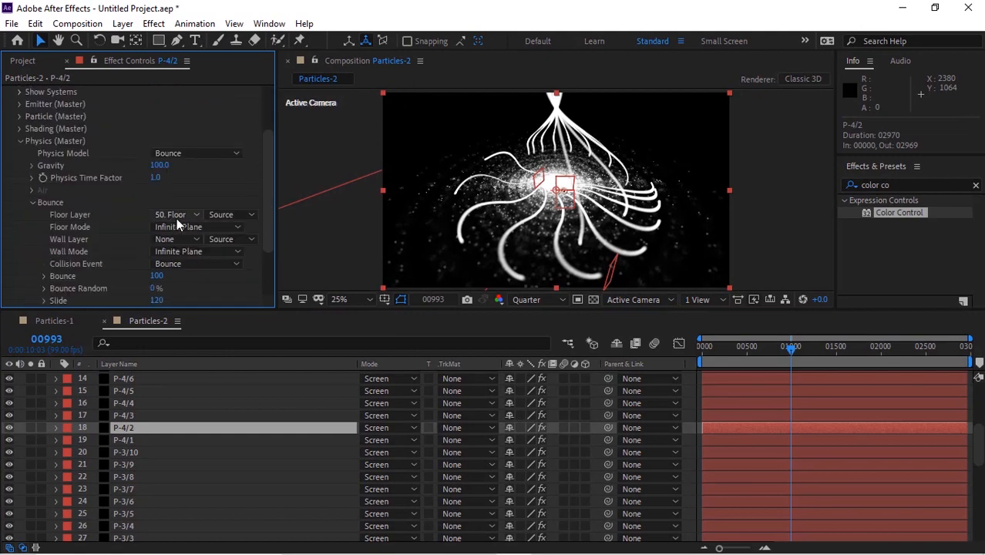
{"action": "left_click", "coordinate": [174, 216]}
{"action": "left_click", "coordinate": [230, 35]}
Set the bounce Floor Layer to None in the master physics settings of layer P-4/3.
{"action": "left_click", "coordinate": [122, 416]}
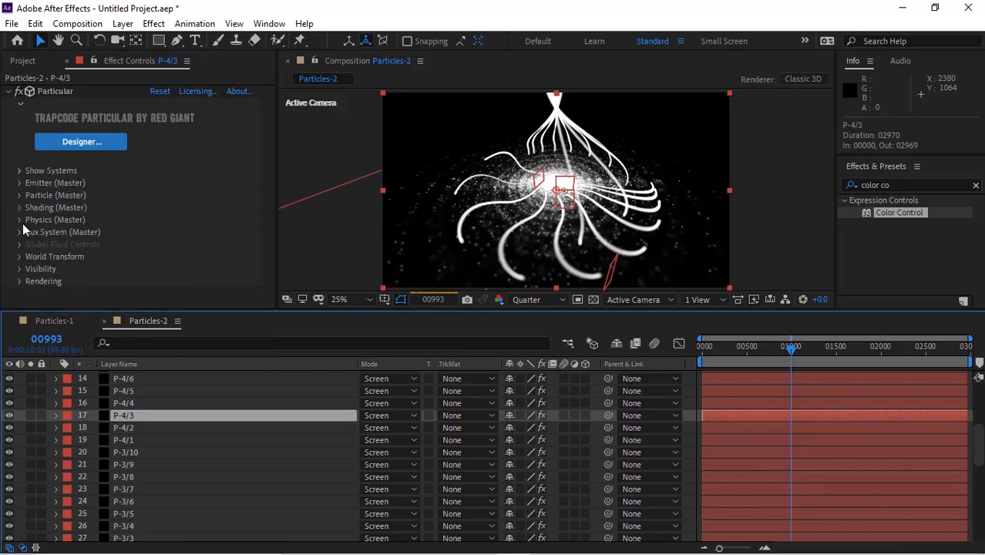
{"action": "left_click", "coordinate": [19, 221]}
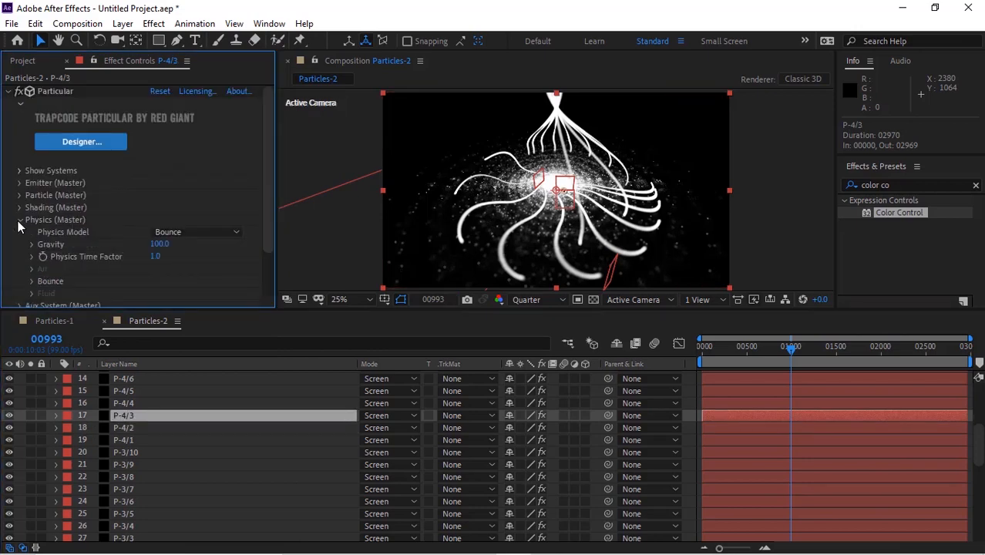
{"action": "left_click", "coordinate": [33, 280]}
{"action": "scroll", "coordinate": [91, 258], "scroll_direction": "down", "scroll_amount": 2}
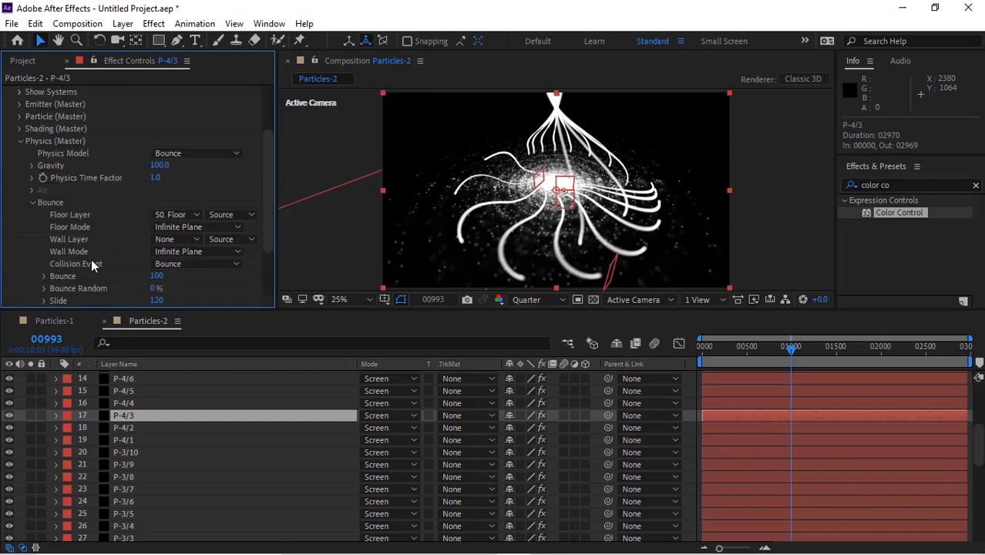
{"action": "left_click", "coordinate": [177, 215]}
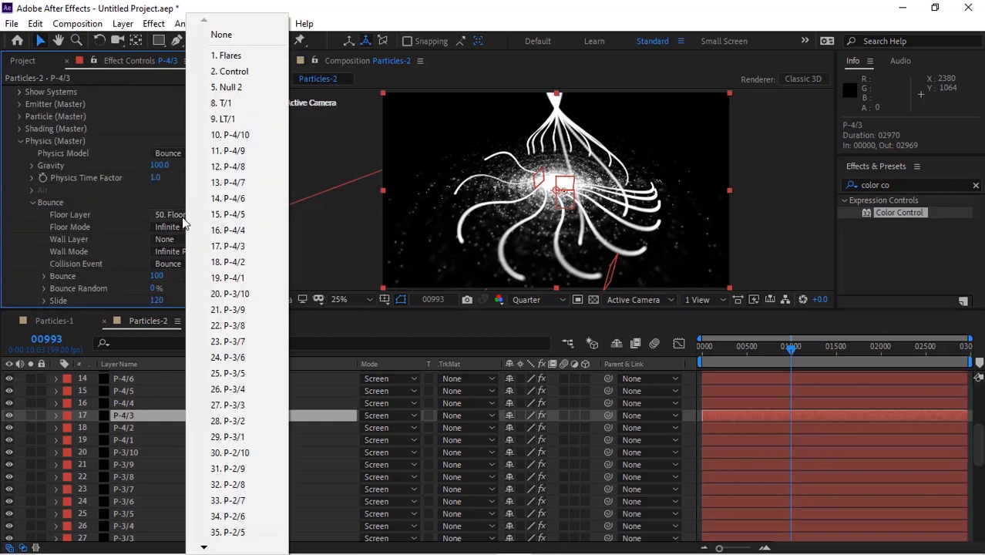
{"action": "left_click", "coordinate": [245, 41]}
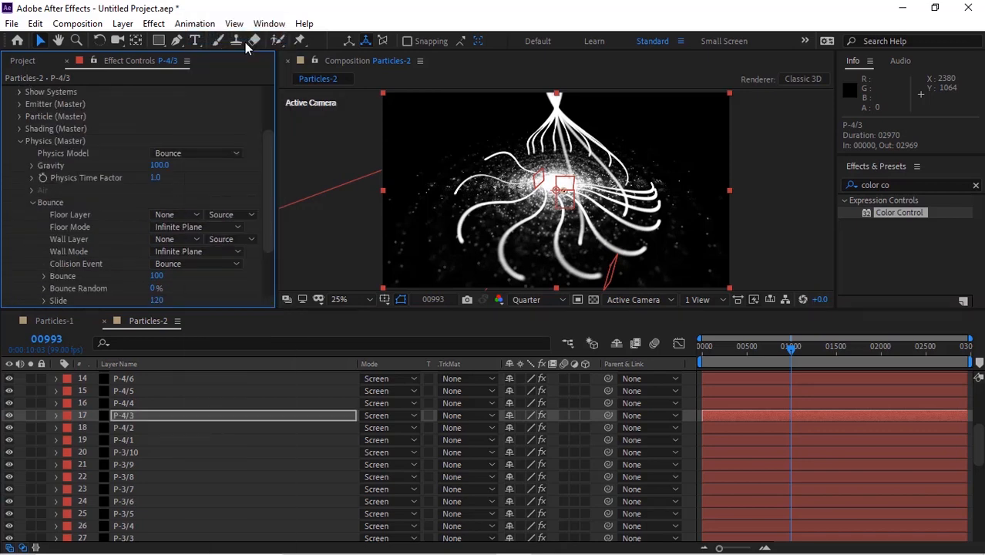
Set the bounce Floor Layer to None on the remaining layers P-4/4 through P-4/10.
{"action": "key", "text": "ctrl+Up"}
{"action": "key", "text": "ctrl+Up"}
{"action": "key", "text": "ctrl+Up"}
{"action": "key", "text": "ctrl+Up"}
{"action": "key", "text": "ctrl+Up"}
{"action": "key", "text": "ctrl+Up"}
{"action": "key", "text": "ctrl+Up"}
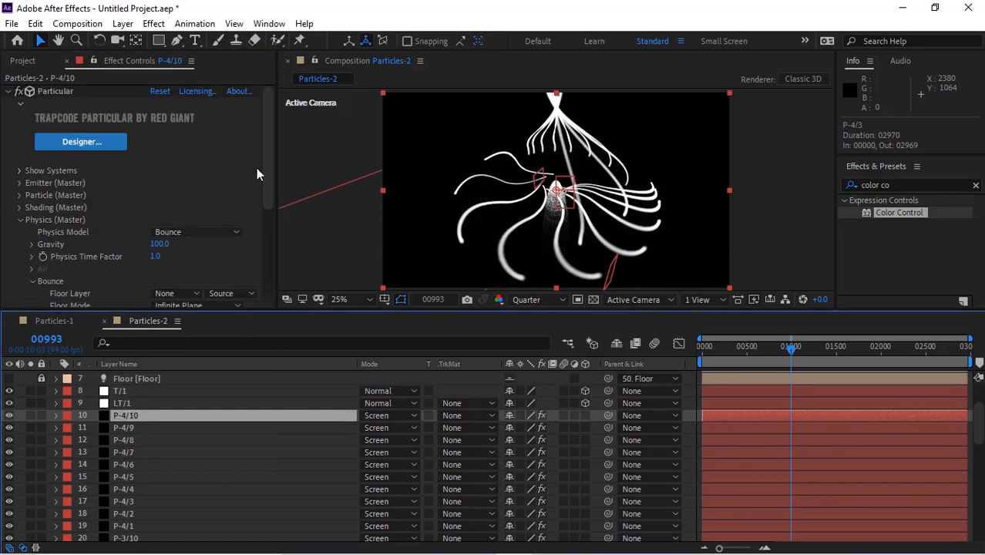
{"action": "left_click_drag", "start_coordinate": [271, 137], "coordinate": [269, 165]}
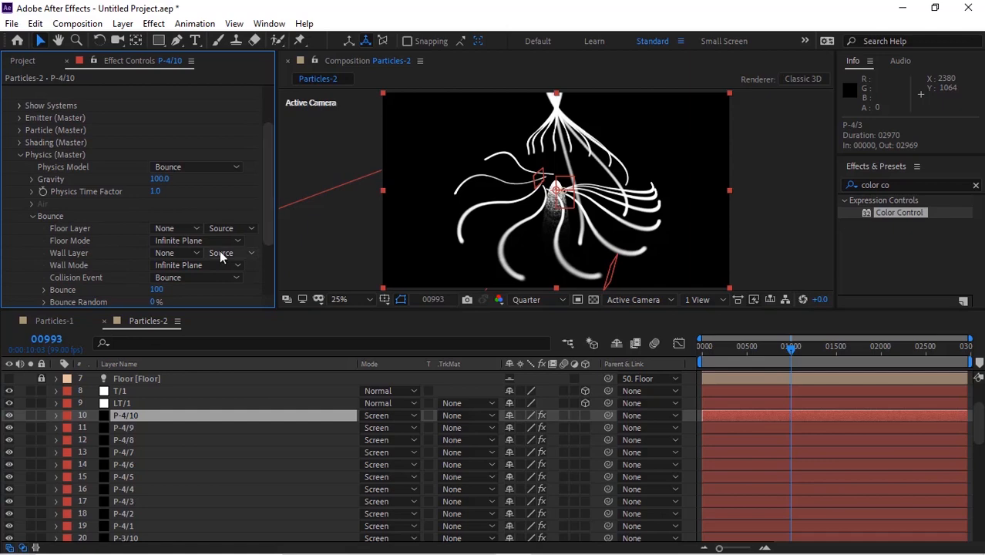
Create a new 1920 x 1080 composition named Final at 99 fps with a duration of 2970 frames.
{"action": "left_click", "coordinate": [24, 62]}
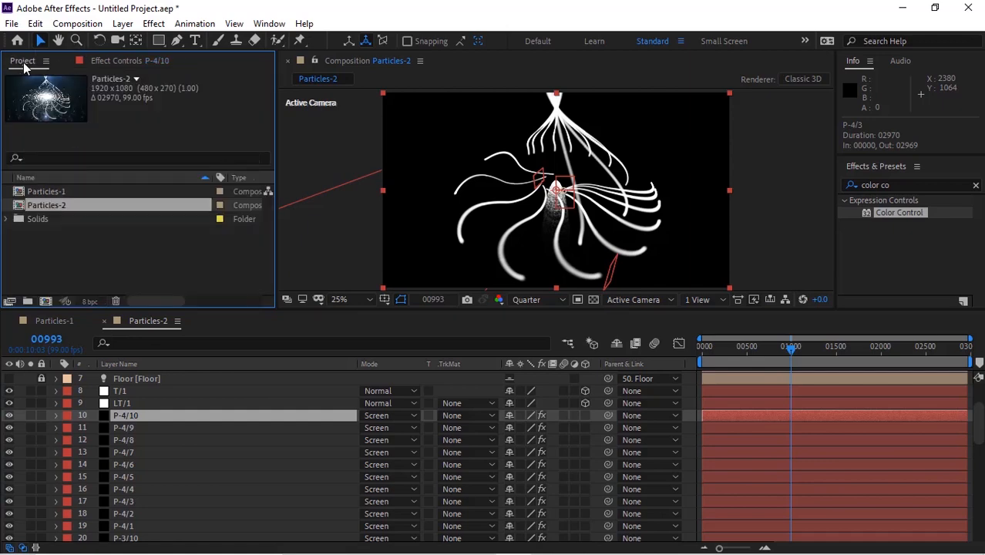
{"action": "left_click", "coordinate": [67, 267]}
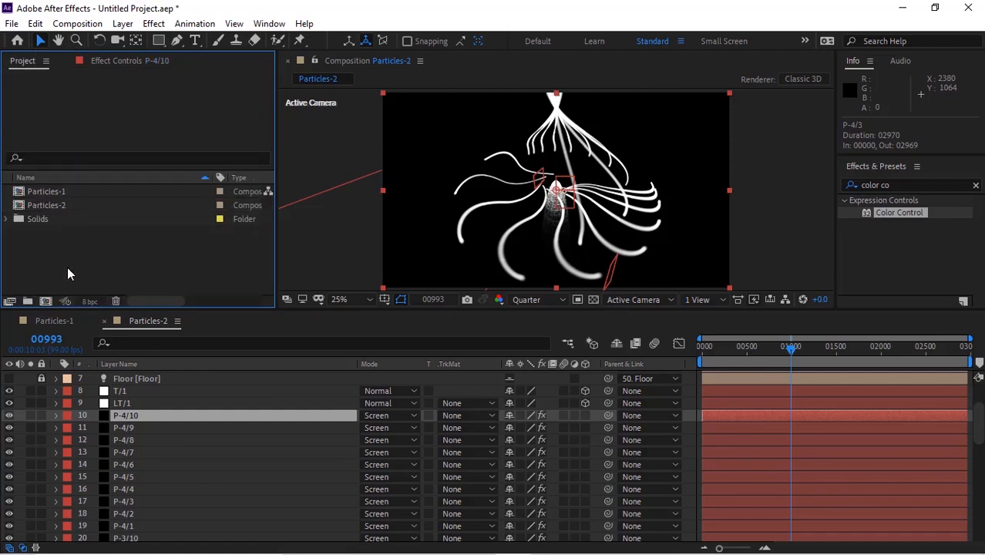
{"action": "left_click", "coordinate": [77, 23]}
{"action": "left_click", "coordinate": [103, 39]}
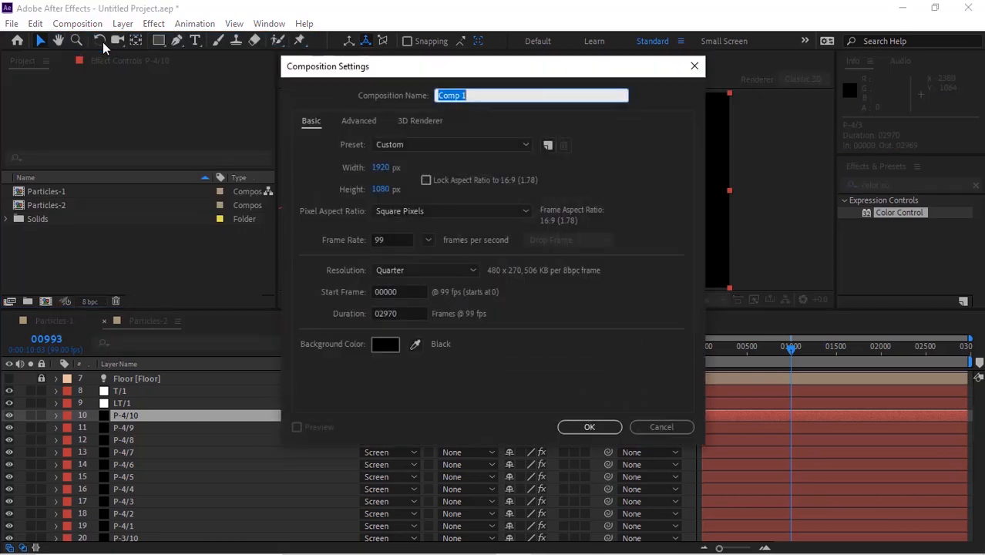
{"action": "type", "text": "Fir"}
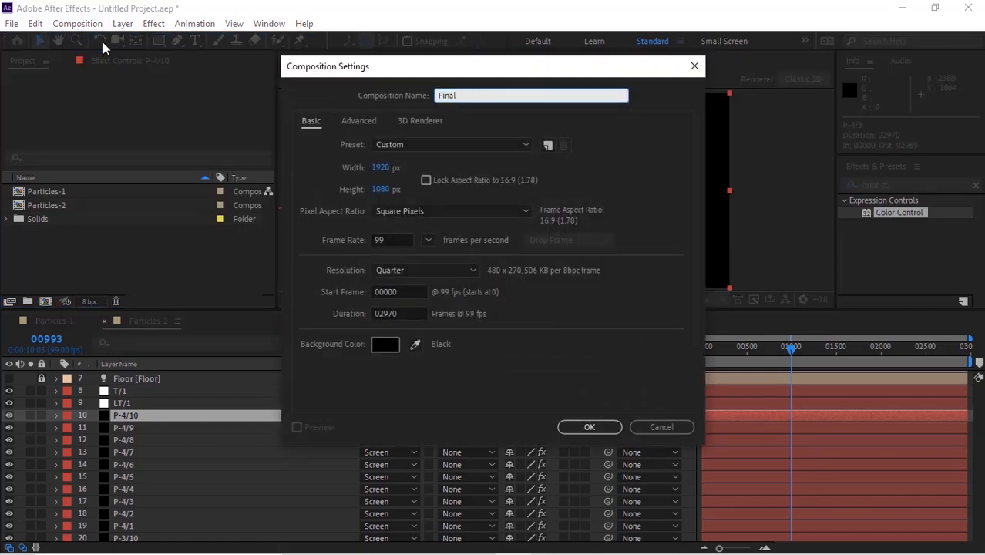
{"action": "type", "text": "al"}
{"action": "key", "text": "Return"}
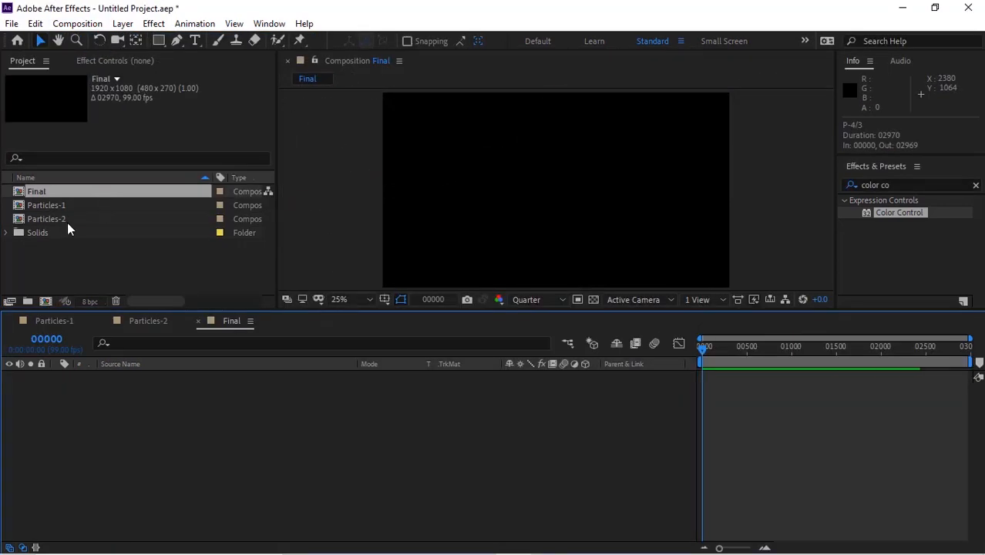
Go to frame 1000 in the Final composition and add Particles-1 as a layer.
{"action": "left_click", "coordinate": [61, 247]}
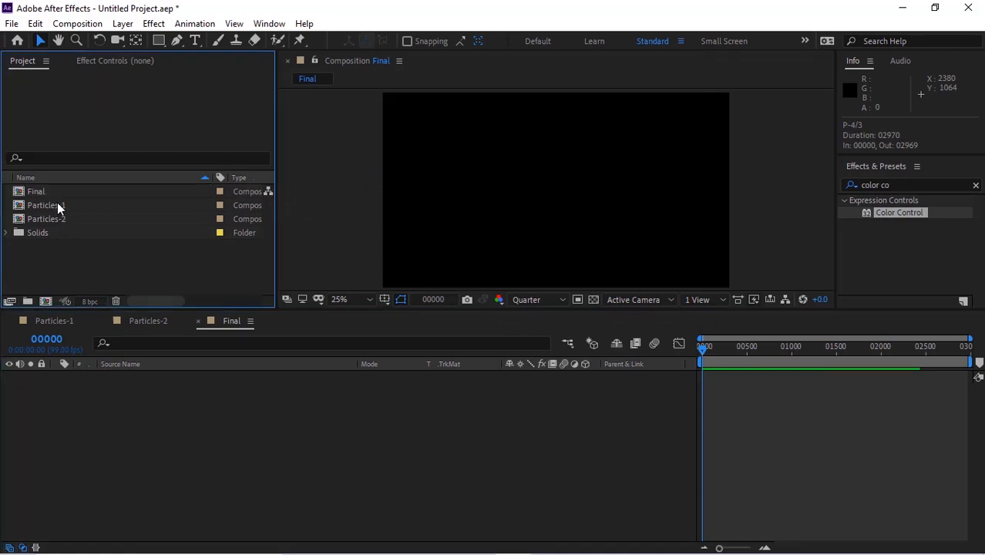
{"action": "left_click", "coordinate": [45, 339]}
{"action": "type", "text": "1"}
{"action": "key", "text": "Return"}
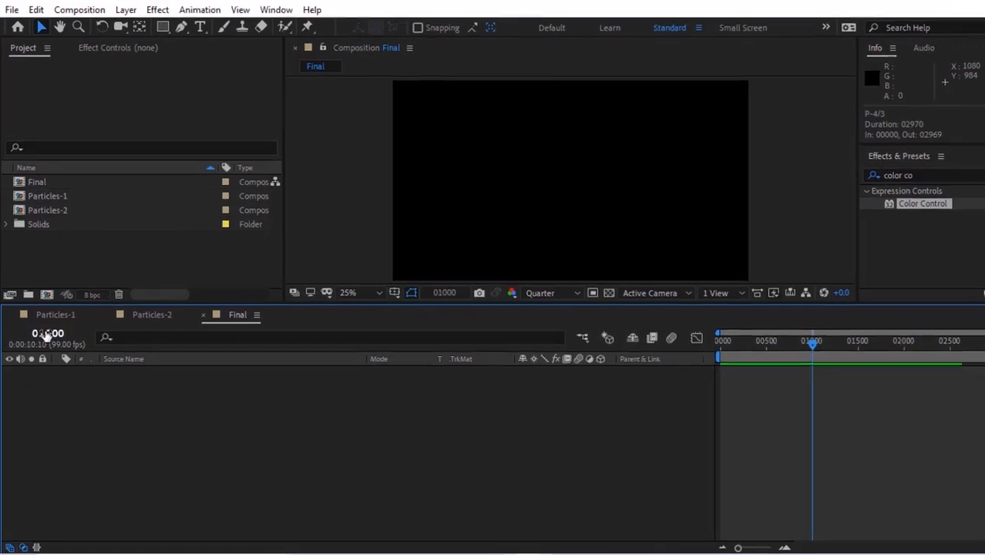
{"action": "left_click_drag", "start_coordinate": [63, 153], "coordinate": [141, 409]}
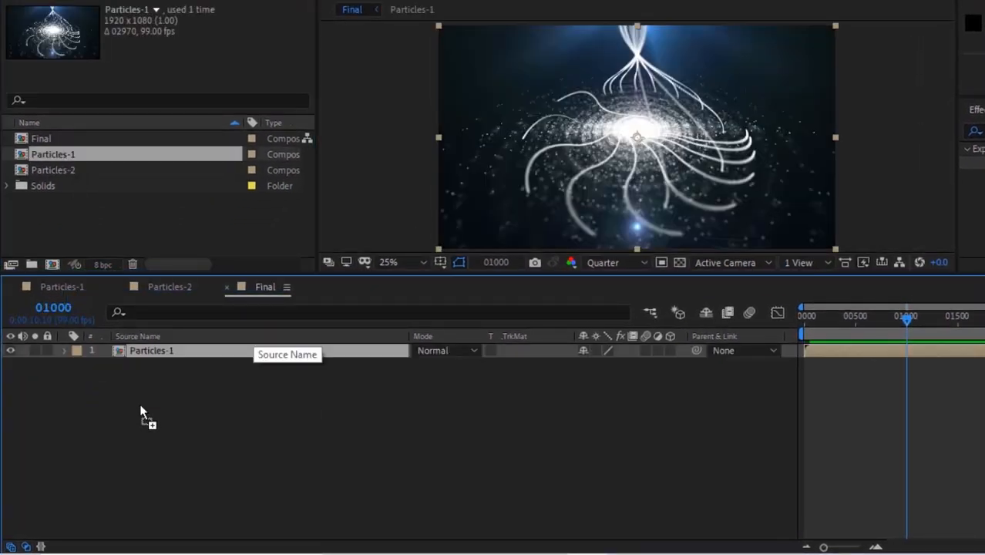
Apply the Curves effect to the Particles-1 layer and pull the upper part of the RGB curve down to darken it.
{"action": "left_click", "coordinate": [982, 131]}
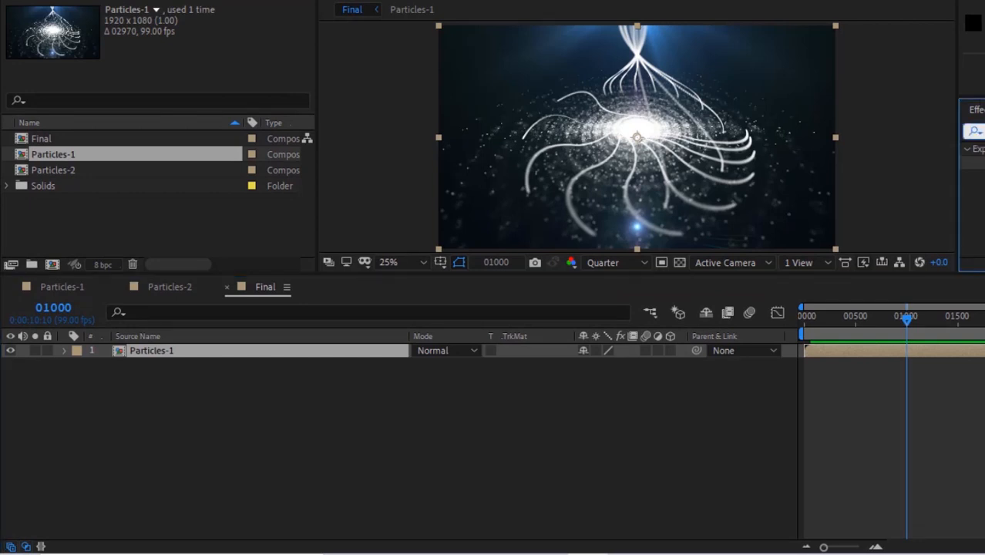
{"action": "type", "text": "curves"}
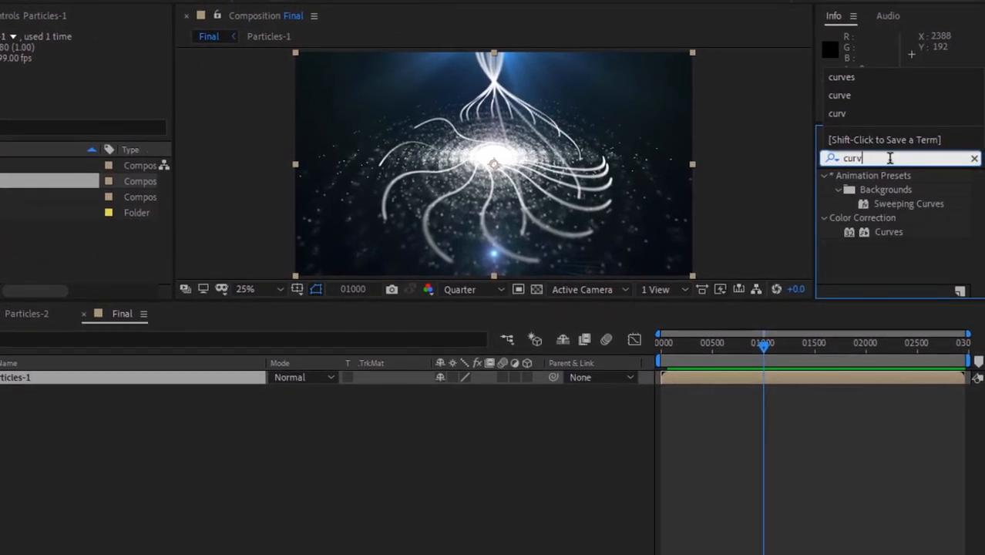
{"action": "left_click", "coordinate": [879, 233]}
{"action": "left_click_drag", "start_coordinate": [880, 233], "coordinate": [253, 154]}
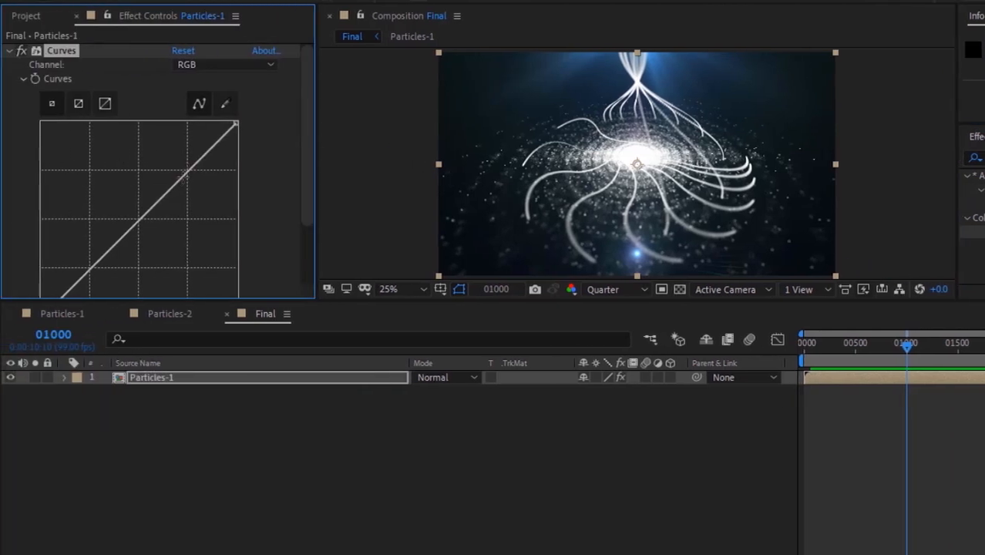
{"action": "mouse_move", "coordinate": [191, 168]}
{"action": "left_mouse_down"}
{"action": "mouse_move", "coordinate": [204, 191]}
{"action": "mouse_move", "coordinate": [195, 187]}
{"action": "left_mouse_up"}
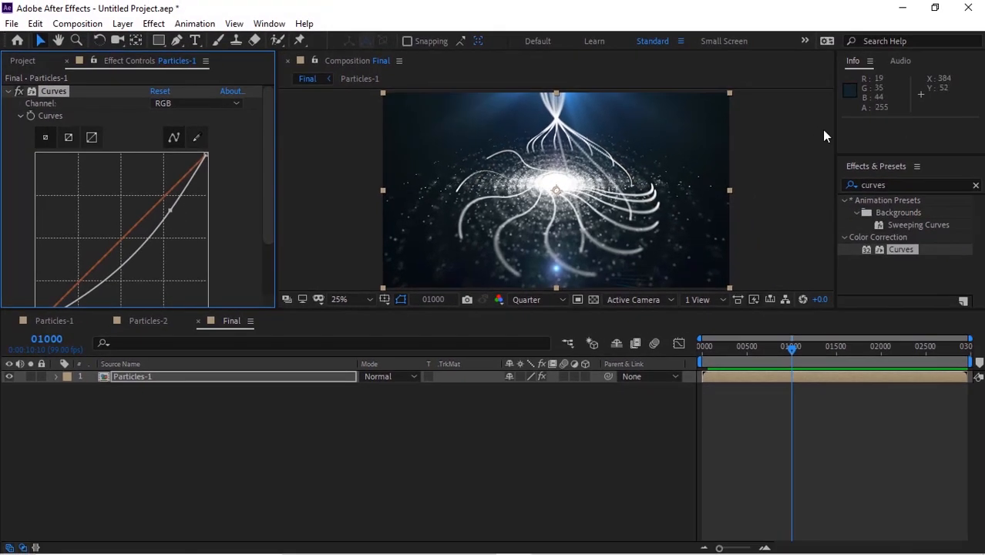
Apply Hue/Saturation to the Particles-1 layer and set its Master Saturation to -57.
{"action": "left_click", "coordinate": [896, 183]}
{"action": "key", "text": "BackSpace"}
{"action": "type", "text": "hue"}
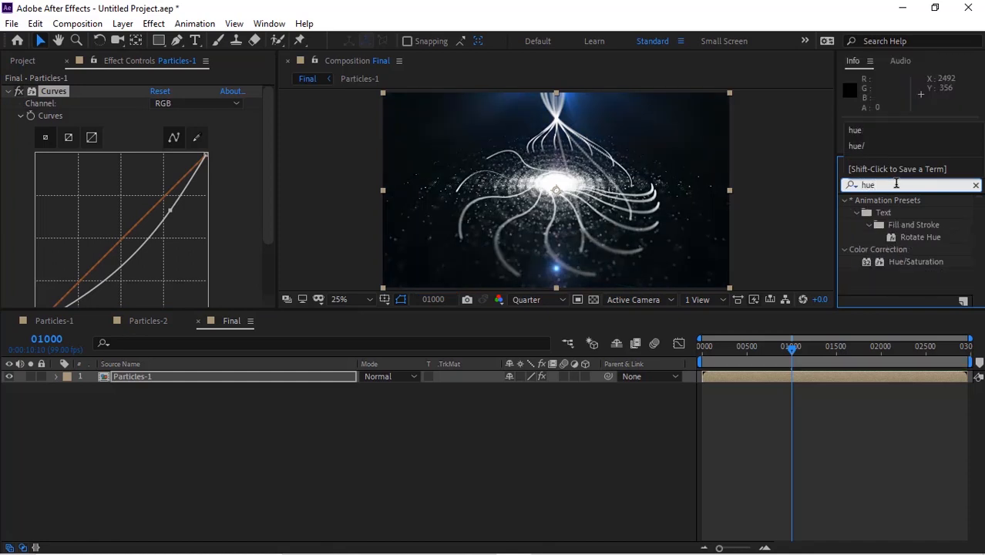
{"action": "double_click", "coordinate": [908, 262]}
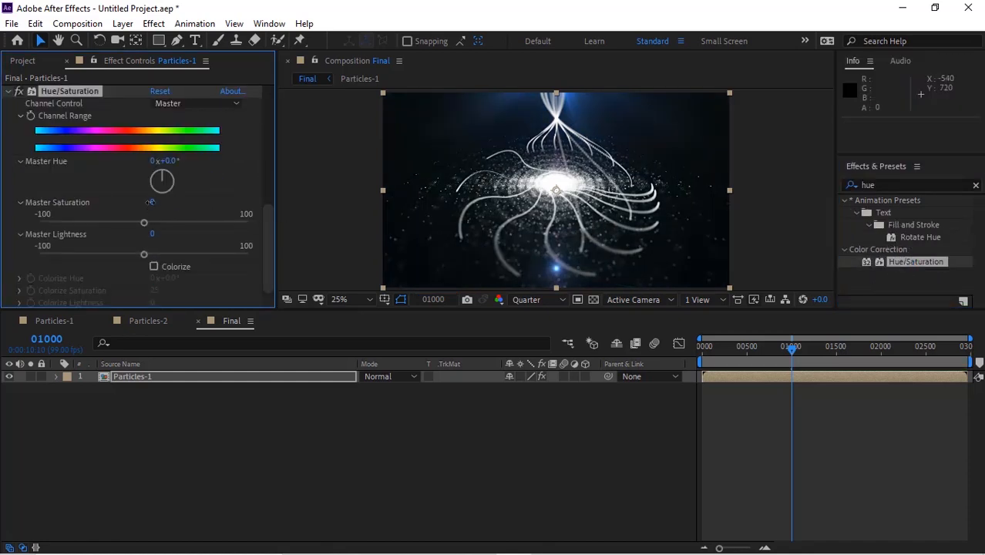
{"action": "left_click", "coordinate": [151, 202]}
{"action": "key", "text": "Return"}
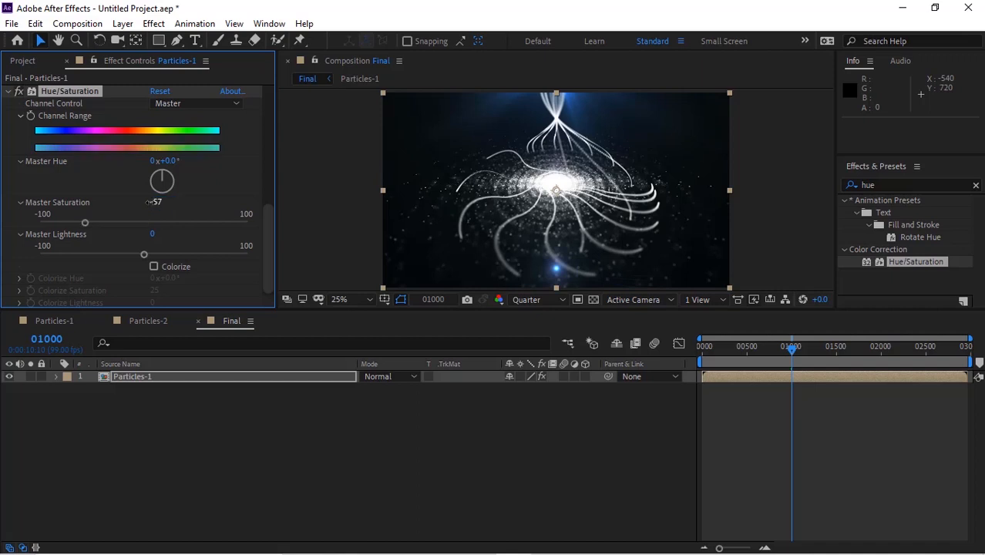
Add a second copy of Particles-1 above the existing layer and set its blending mode to Add.
{"action": "left_click", "coordinate": [22, 61]}
{"action": "left_click", "coordinate": [76, 417]}
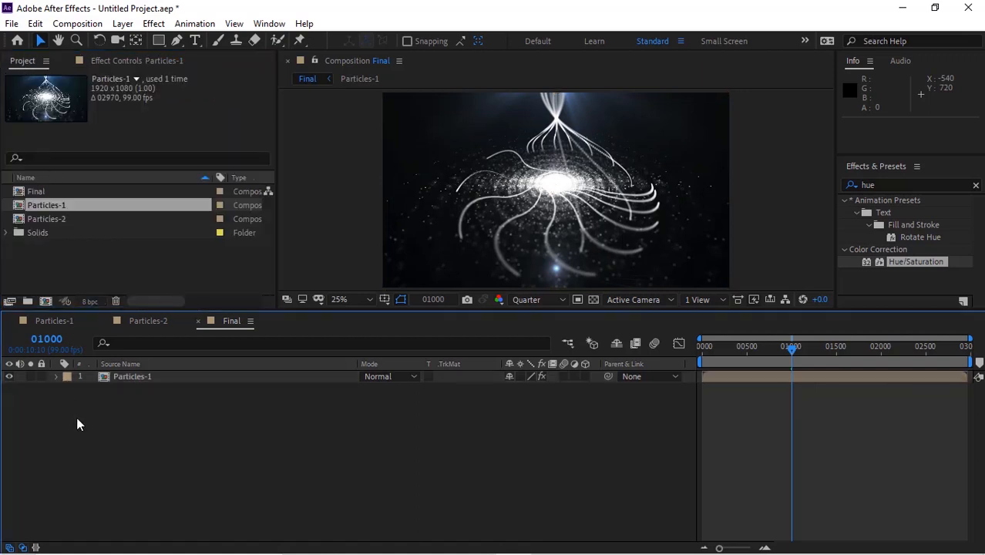
{"action": "left_click_drag", "start_coordinate": [52, 203], "coordinate": [109, 379]}
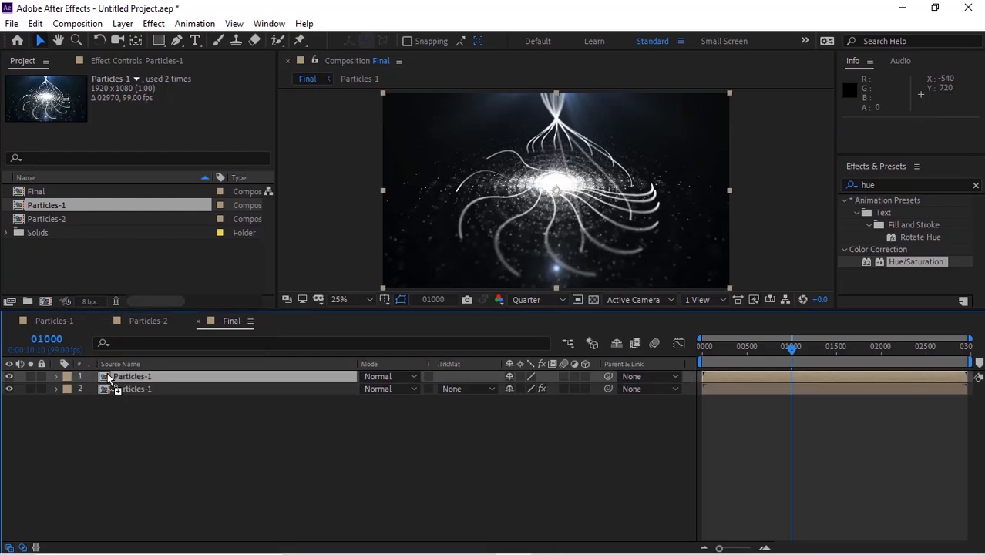
{"action": "left_click", "coordinate": [375, 377]}
{"action": "left_click", "coordinate": [437, 239]}
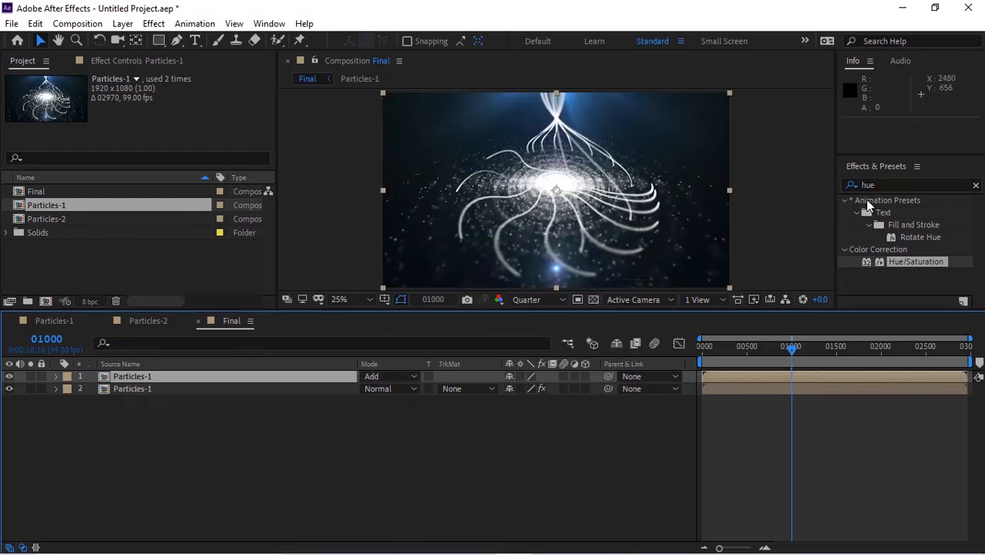
Apply the Levels effect to the upper Particles-1 layer.
{"action": "double_click", "coordinate": [885, 186]}
{"action": "type", "text": "levels"}
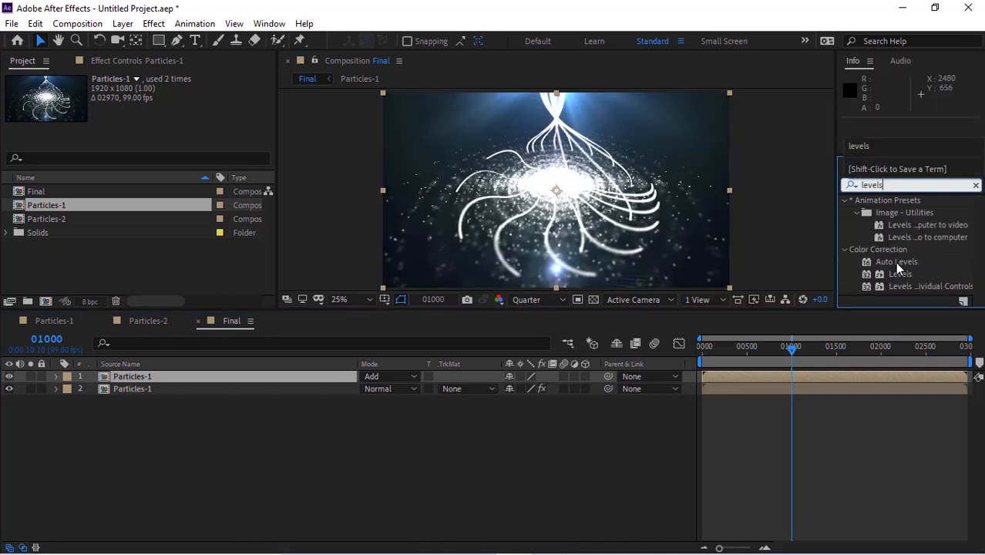
{"action": "left_click_drag", "start_coordinate": [892, 275], "coordinate": [222, 375]}
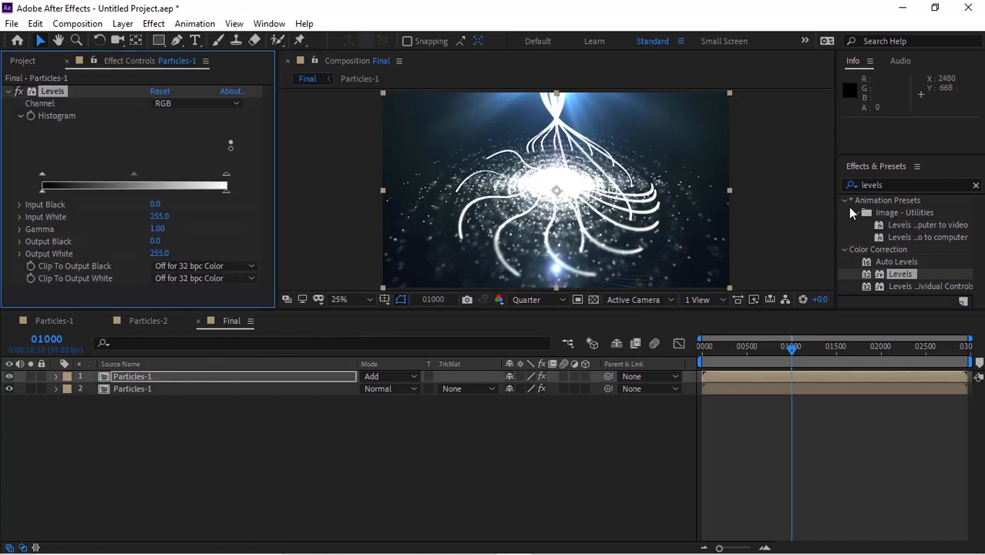
{"action": "left_click", "coordinate": [909, 183]}
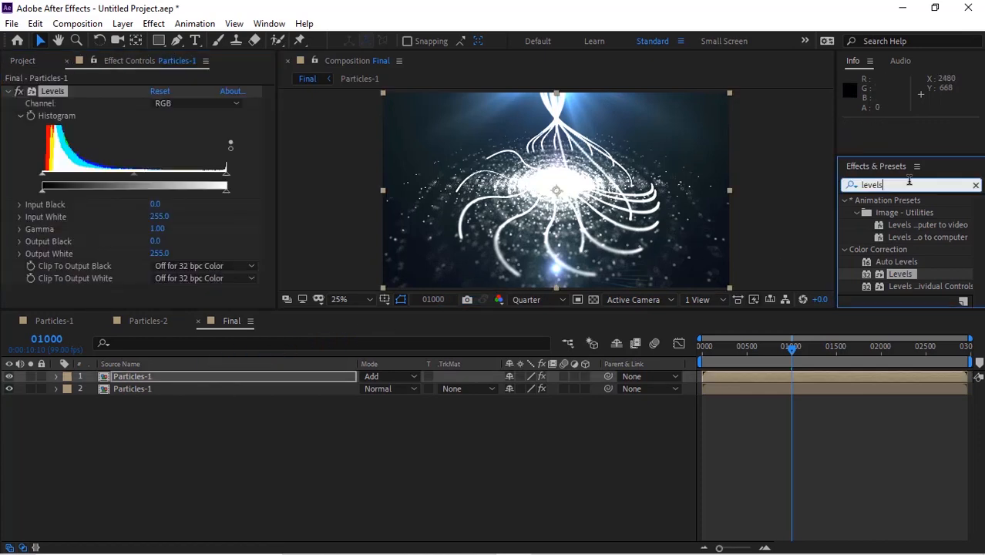
Apply Fast Box Blur to the upper Particles-1 layer with a Blur Radius of 50 and 1 iteration.
{"action": "key", "text": "BackSpace"}
{"action": "type", "text": "fast"}
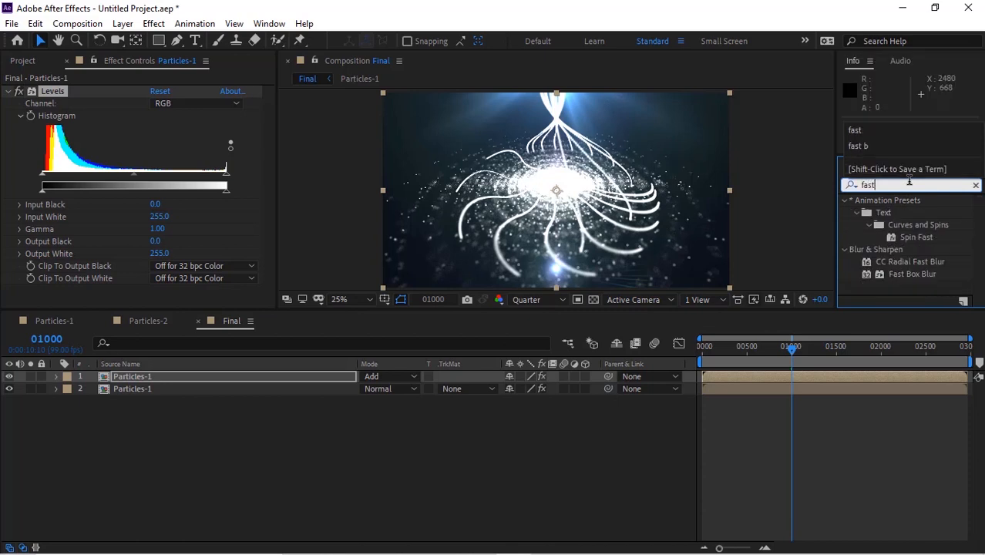
{"action": "left_click_drag", "start_coordinate": [908, 275], "coordinate": [326, 378]}
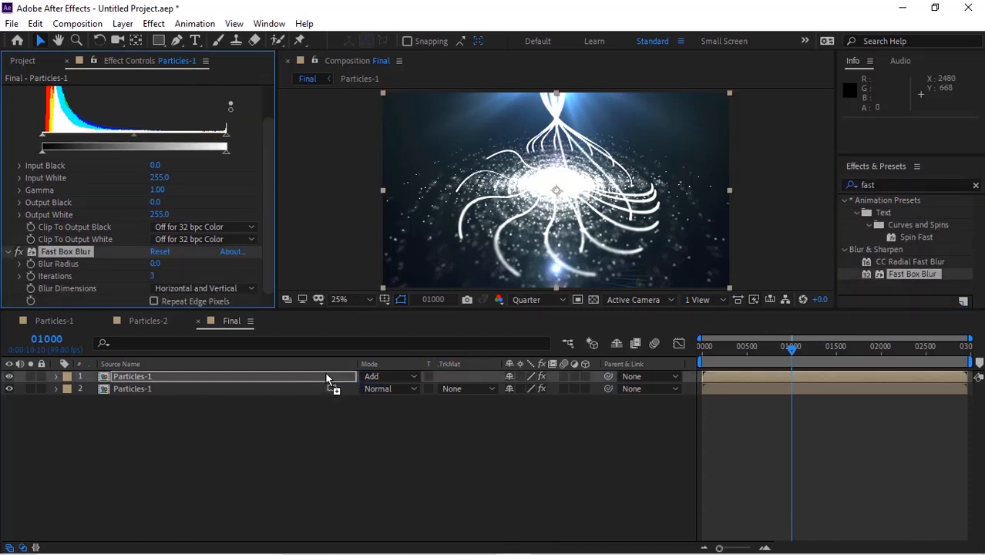
{"action": "left_click", "coordinate": [154, 263]}
{"action": "type", "text": "50"}
{"action": "key", "text": "Tab"}
{"action": "type", "text": "1"}
{"action": "key", "text": "Return"}
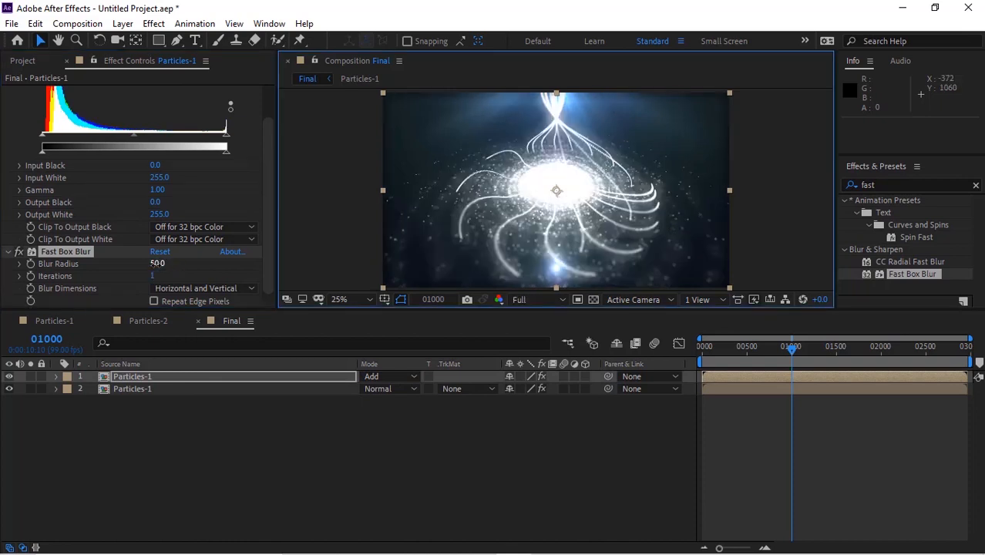
Add the Particles-2 composition above the other layers in Final and set its blending mode to Add.
{"action": "left_click", "coordinate": [20, 61]}
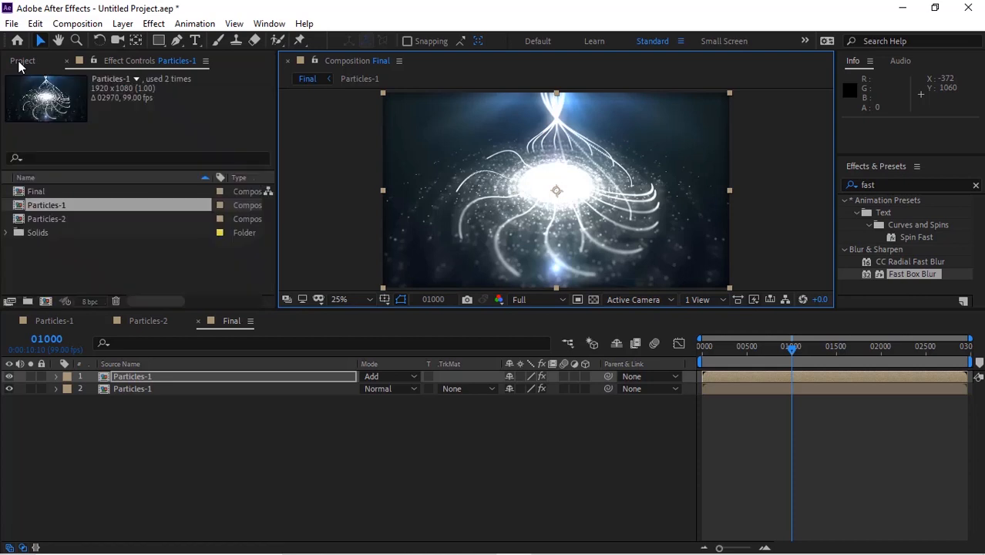
{"action": "left_click_drag", "start_coordinate": [62, 223], "coordinate": [132, 376]}
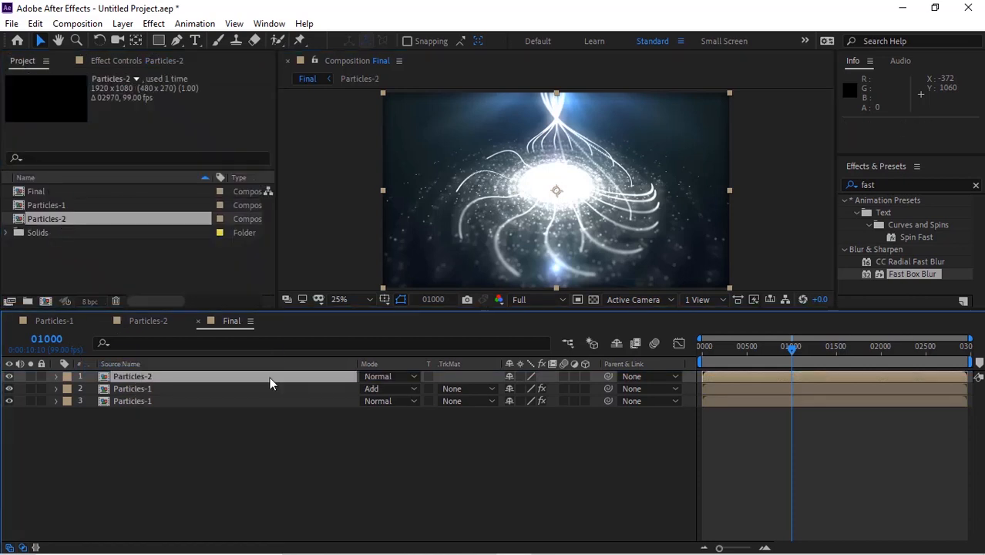
{"action": "left_click", "coordinate": [400, 380]}
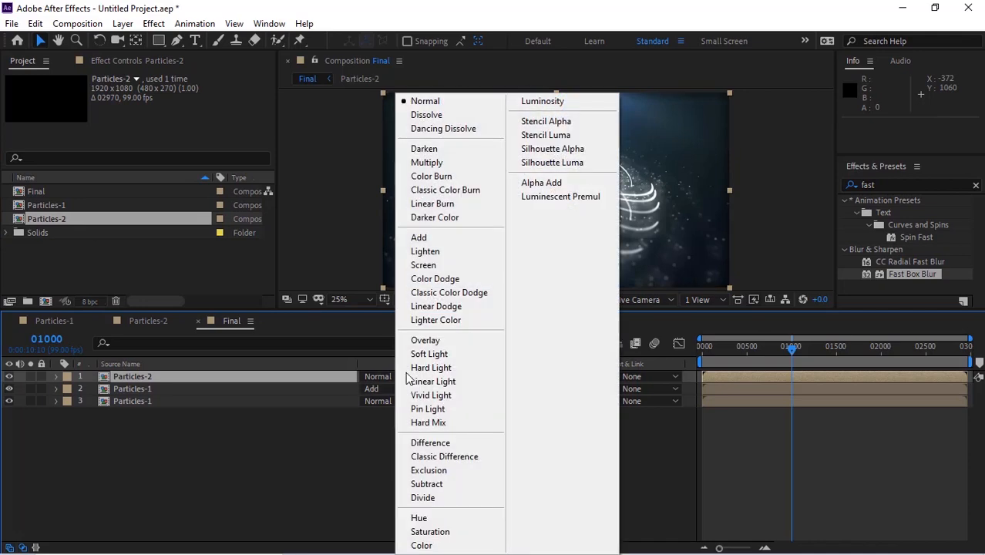
{"action": "left_click", "coordinate": [443, 241]}
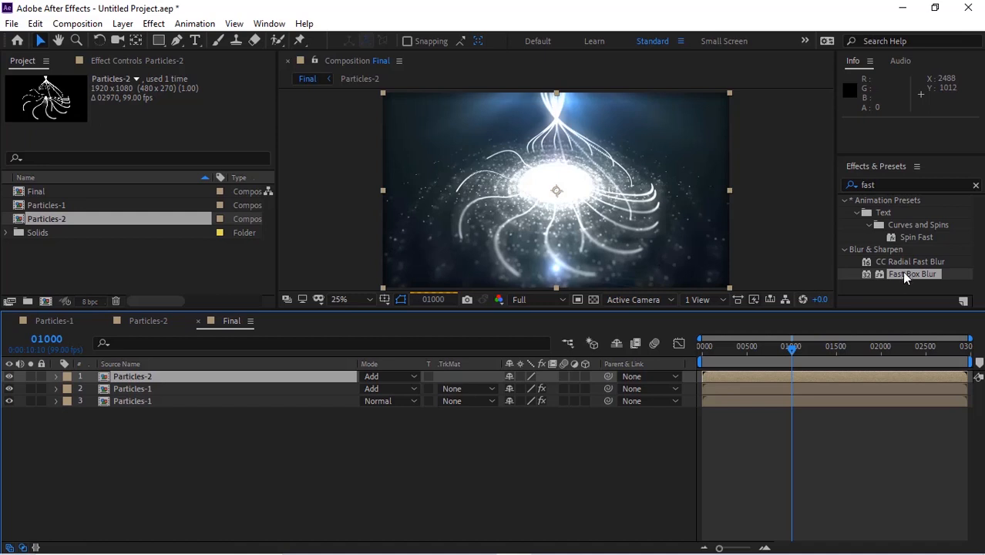
Apply Fast Box Blur to the Particles-2 layer with a Blur Radius of 10 and 1 iteration.
{"action": "left_click_drag", "start_coordinate": [905, 271], "coordinate": [216, 372]}
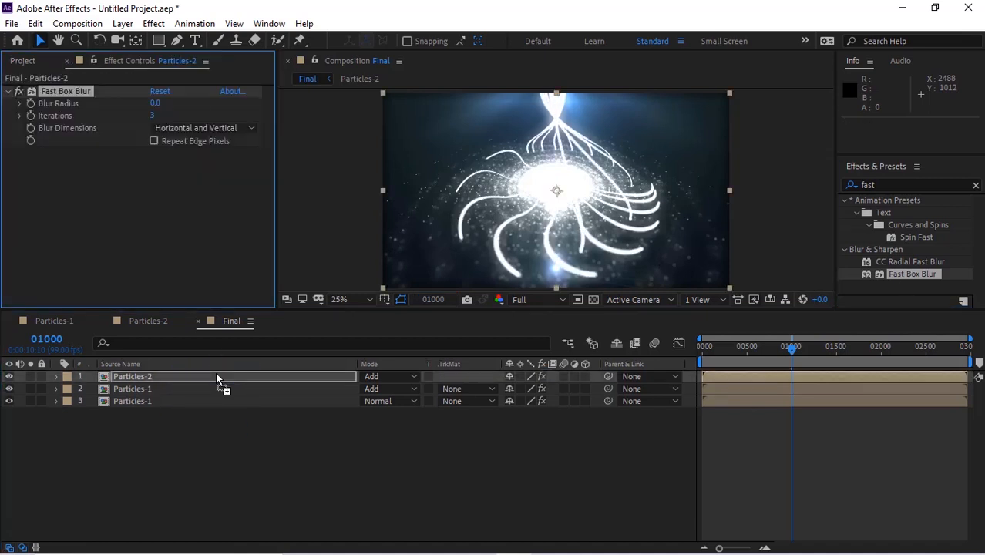
{"action": "left_click", "coordinate": [155, 103]}
{"action": "type", "text": "10"}
{"action": "key", "text": "Tab"}
{"action": "type", "text": "1"}
{"action": "key", "text": "Return"}
Apply the Starglow effect to the Particles-2 layer and choose its Cold Heaven preset.
{"action": "left_click", "coordinate": [895, 184]}
{"action": "type", "text": "star"}
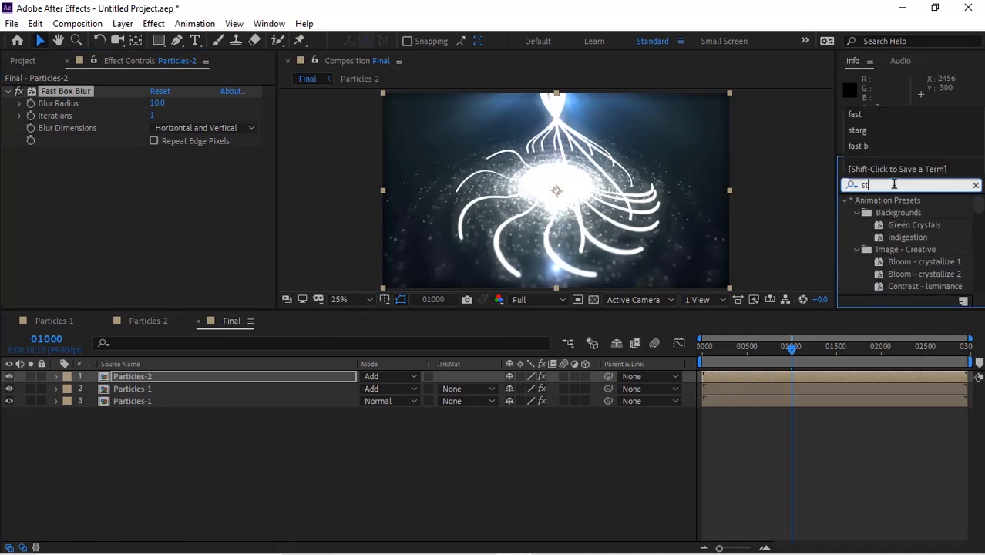
{"action": "type", "text": "g"}
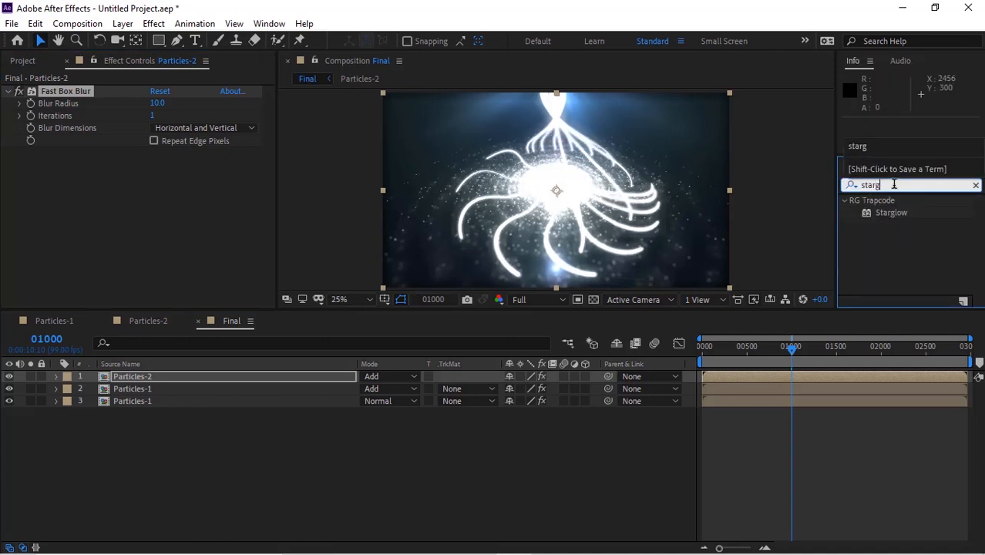
{"action": "left_click_drag", "start_coordinate": [893, 215], "coordinate": [172, 190]}
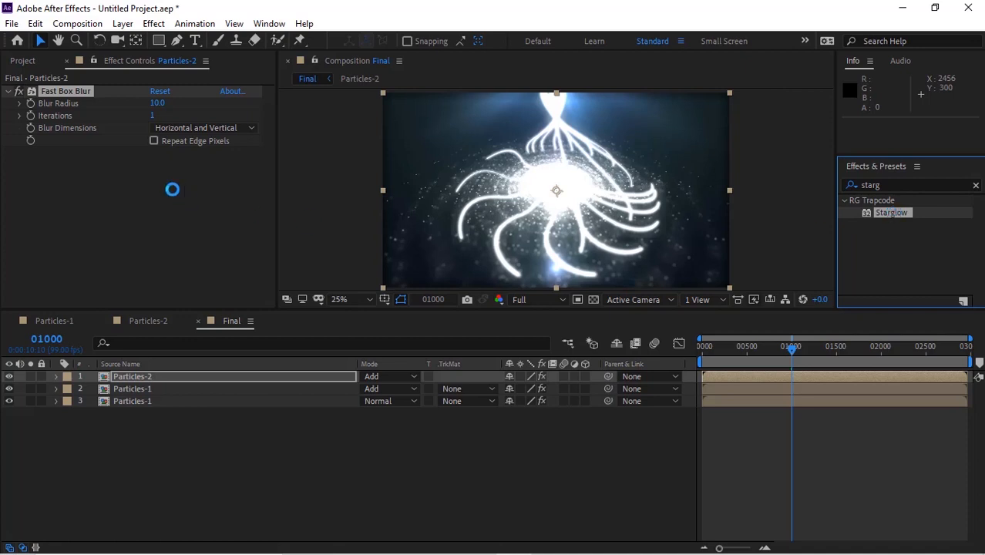
{"action": "left_click", "coordinate": [197, 141]}
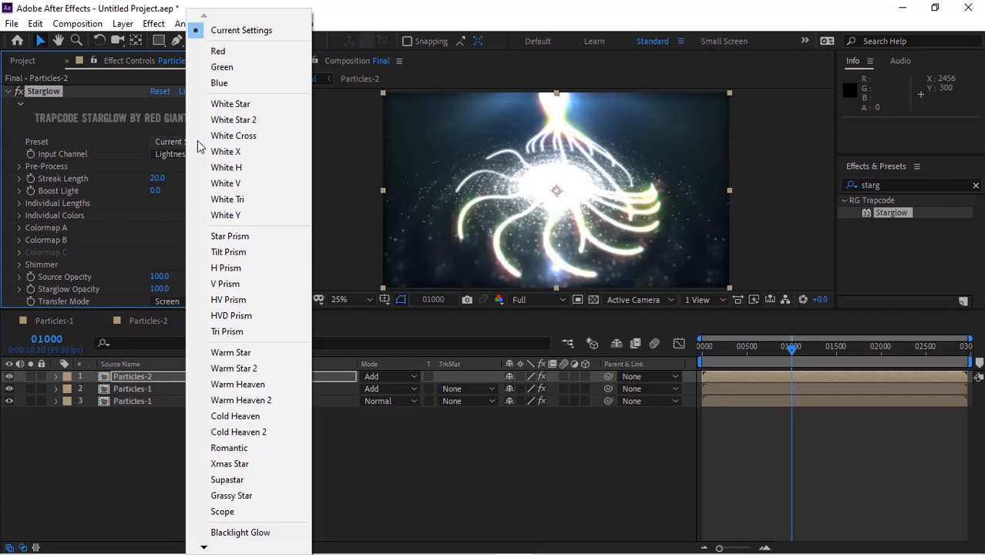
{"action": "left_click", "coordinate": [284, 416]}
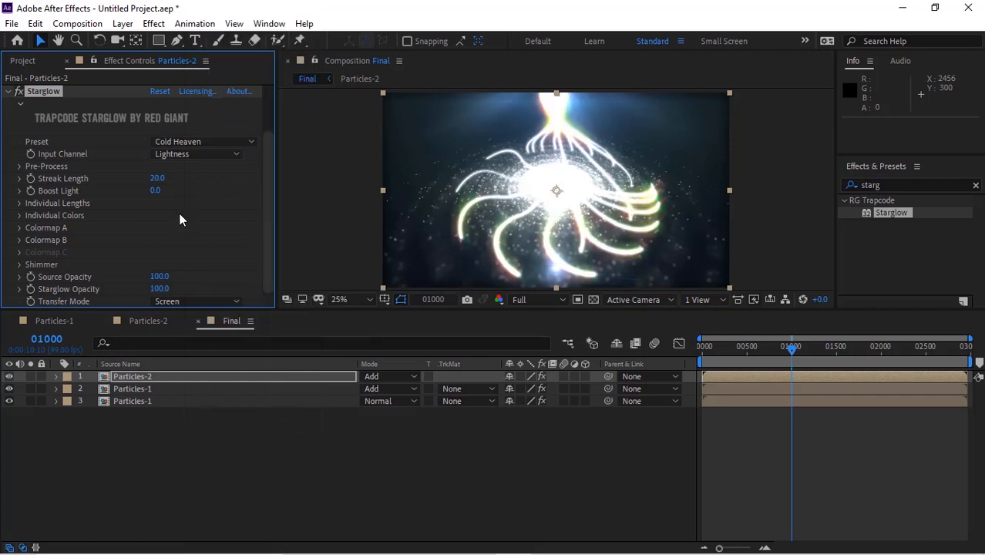
Set Starglow's Streak Length on the Particles-2 layer to 39.
{"action": "left_click", "coordinate": [158, 179]}
{"action": "type", "text": "33"}
{"action": "key", "text": "Return"}
{"action": "left_click_drag", "start_coordinate": [159, 178], "coordinate": [163, 190]}
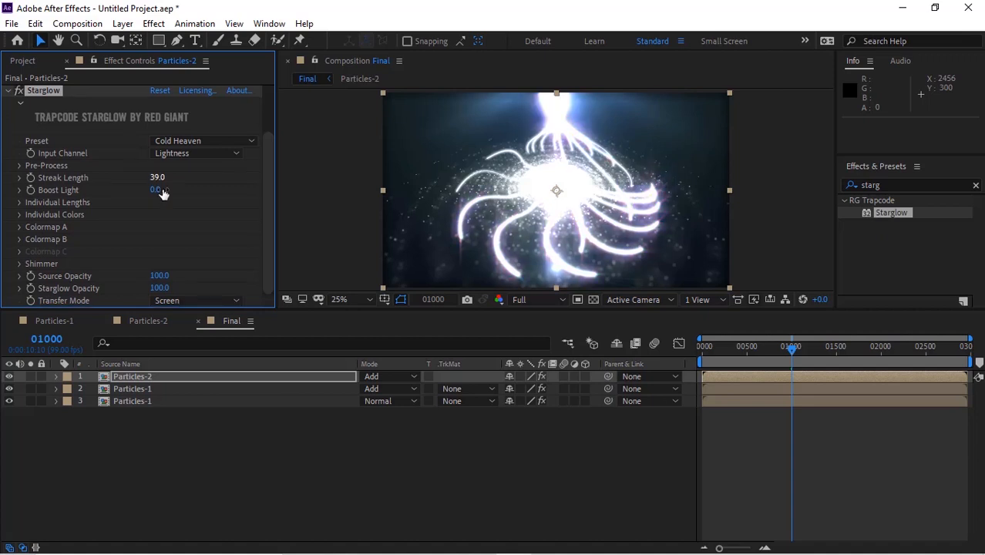
Create an adjustment layer at the top of the Final composition and name it CC.
{"action": "left_click", "coordinate": [135, 445]}
{"action": "right_click", "coordinate": [136, 444]}
{"action": "mouse_move", "coordinate": [270, 283]}
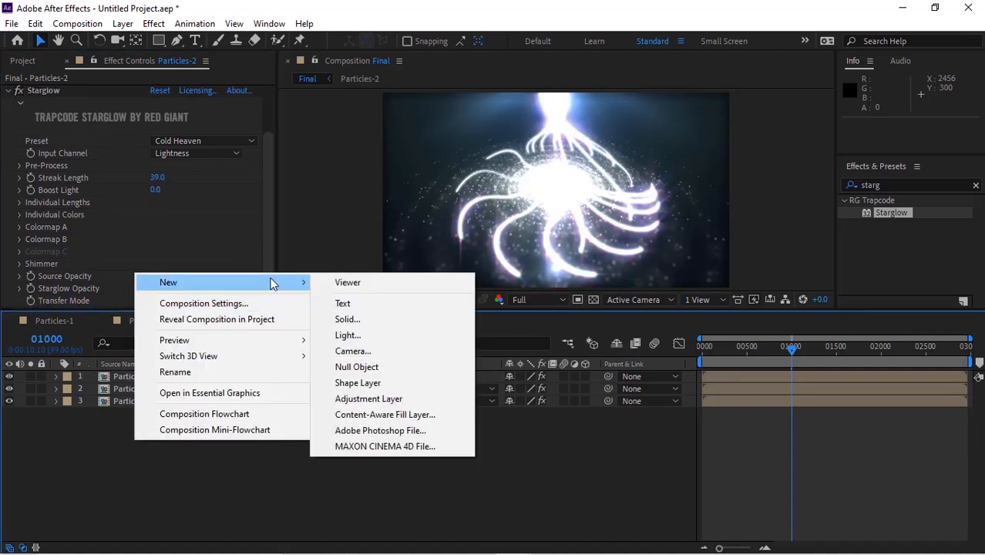
{"action": "left_click", "coordinate": [369, 399]}
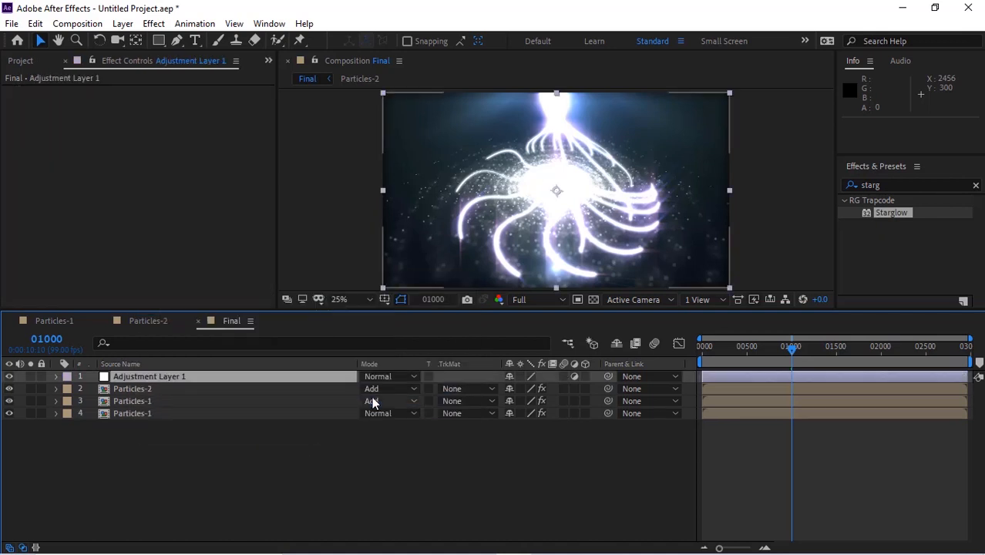
{"action": "key", "text": "Return"}
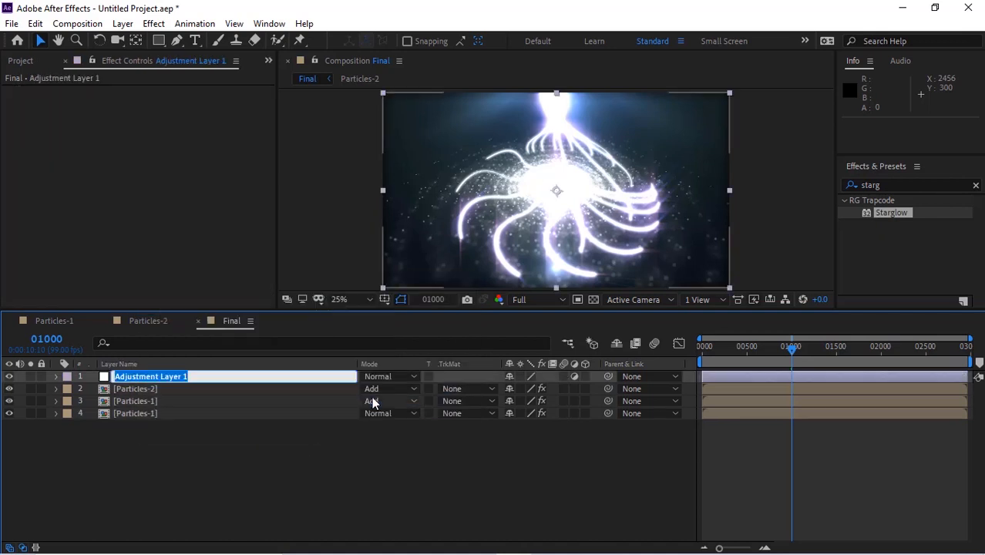
{"action": "type", "text": "CC"}
{"action": "key", "text": "Return"}
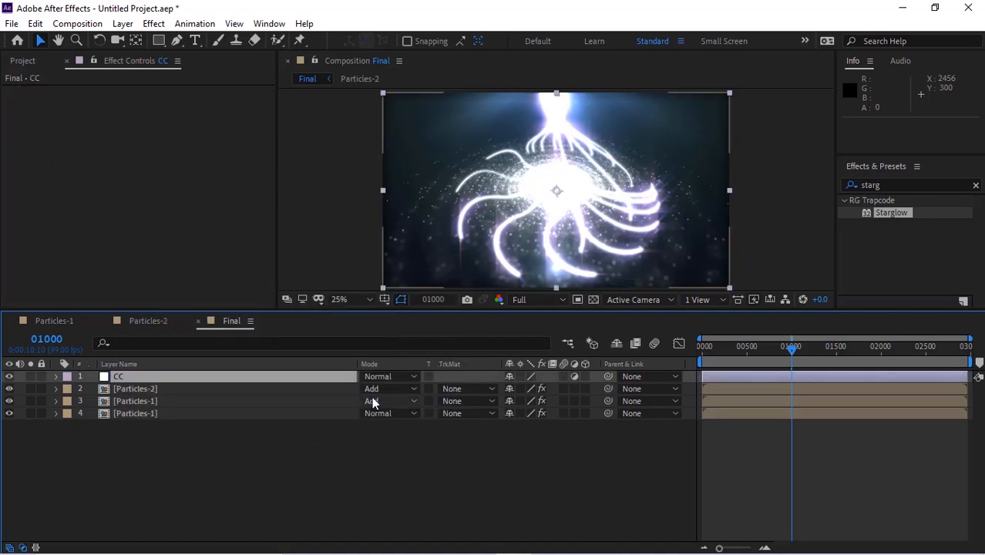
Apply the Curves effect to the CC layer and raise the black point of the Red curve.
{"action": "left_click", "coordinate": [898, 185]}
{"action": "type", "text": "curves"}
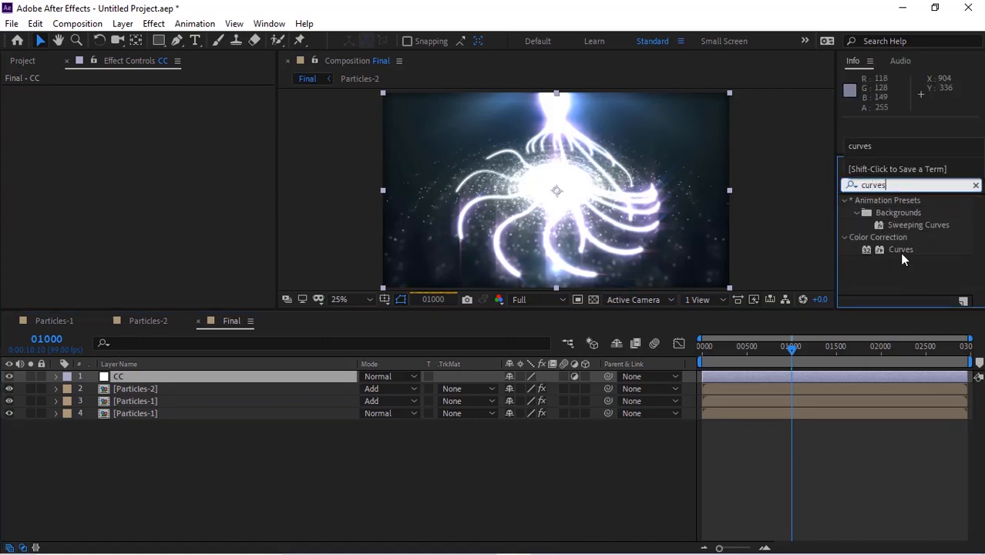
{"action": "double_click", "coordinate": [899, 250]}
{"action": "left_click", "coordinate": [191, 107]}
{"action": "left_click", "coordinate": [185, 135]}
{"action": "scroll", "coordinate": [265, 177], "scroll_direction": "down", "scroll_amount": 2}
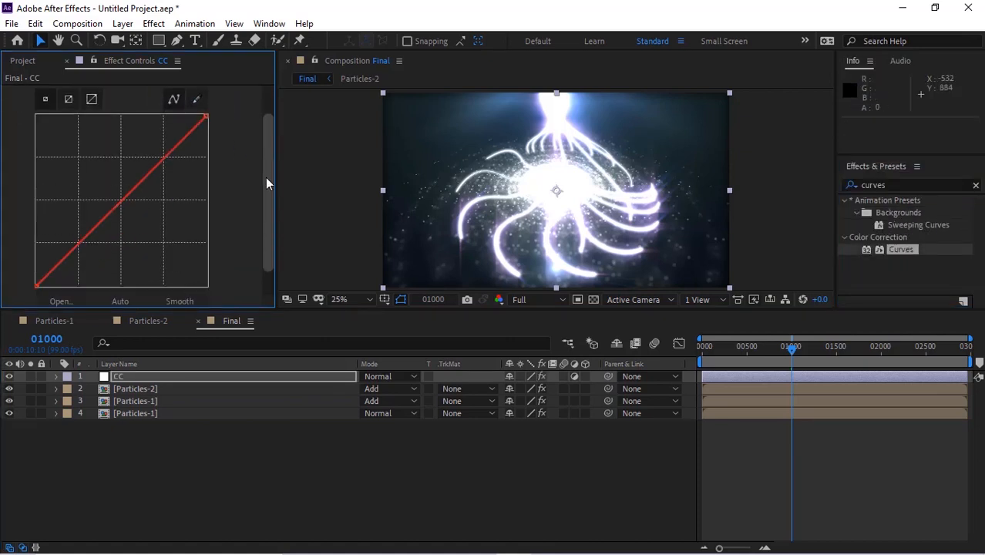
{"action": "left_click_drag", "start_coordinate": [36, 286], "coordinate": [36, 250]}
Shape the Green curve into a gentle S, lifting its upper part and lowering its lower part.
{"action": "left_click_drag", "start_coordinate": [268, 123], "coordinate": [267, 105]}
{"action": "left_click", "coordinate": [228, 90]}
{"action": "left_click", "coordinate": [202, 132]}
{"action": "left_click_drag", "start_coordinate": [168, 177], "coordinate": [164, 171]}
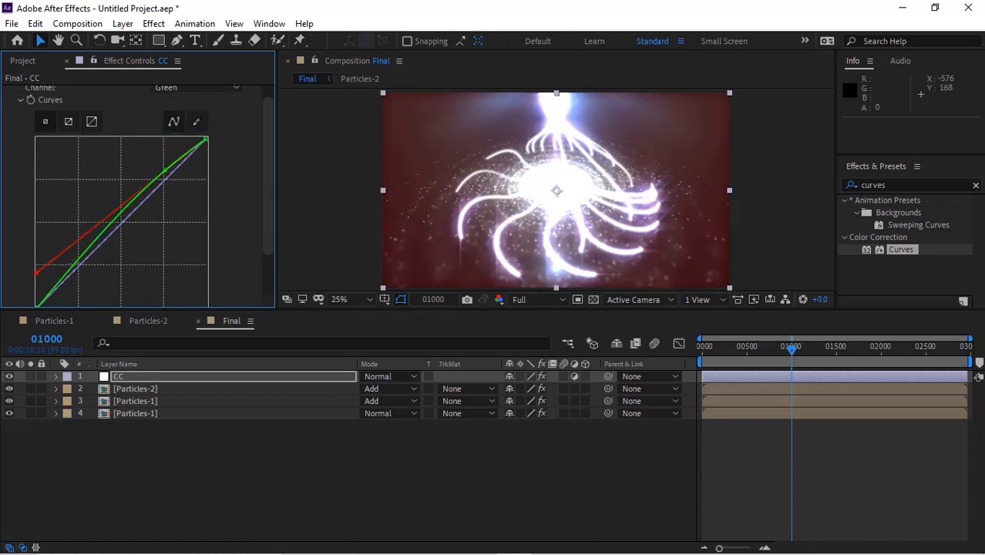
{"action": "left_click_drag", "start_coordinate": [78, 263], "coordinate": [81, 278]}
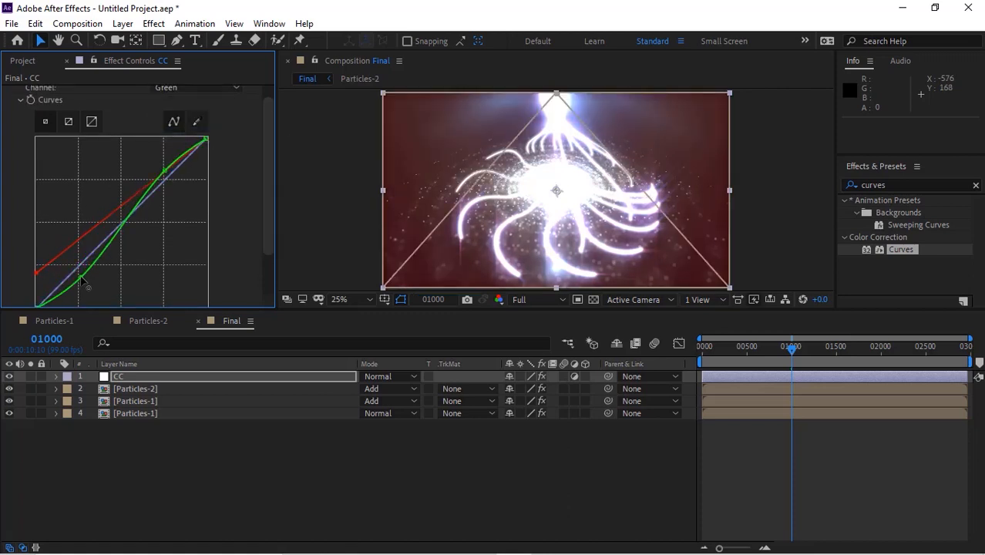
Raise the black point of the Blue curve on the CC layer and bow the upper Red curve upward.
{"action": "left_click", "coordinate": [197, 87]}
{"action": "left_click", "coordinate": [185, 147]}
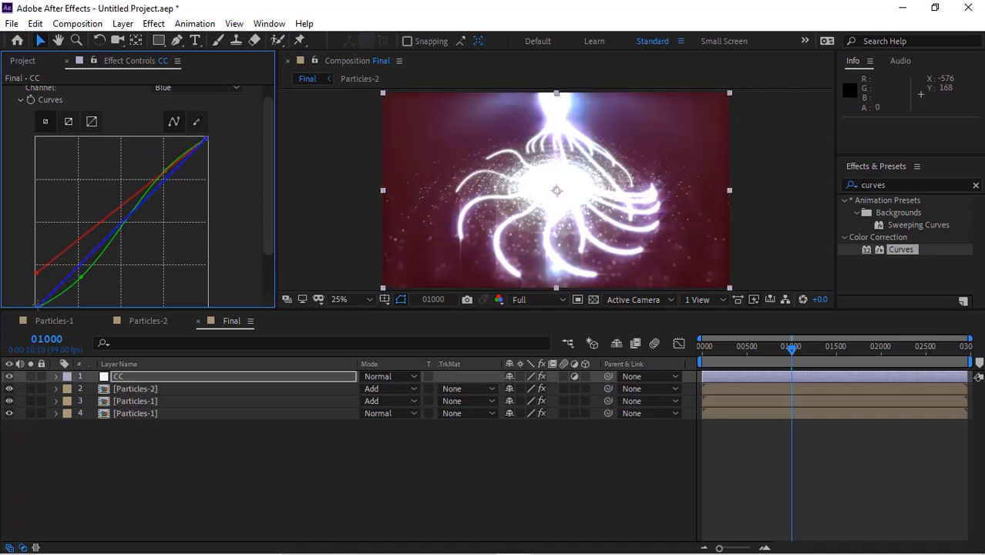
{"action": "left_click_drag", "start_coordinate": [37, 304], "coordinate": [36, 286]}
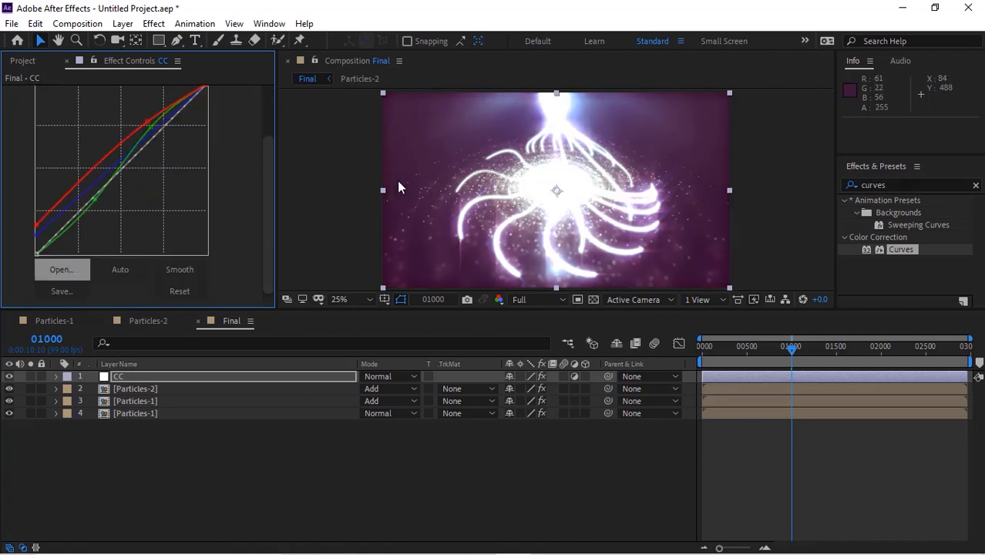
Apply the Color Balance effect to the CC layer below Curves.
{"action": "left_click", "coordinate": [898, 184]}
{"action": "type", "text": "c"}
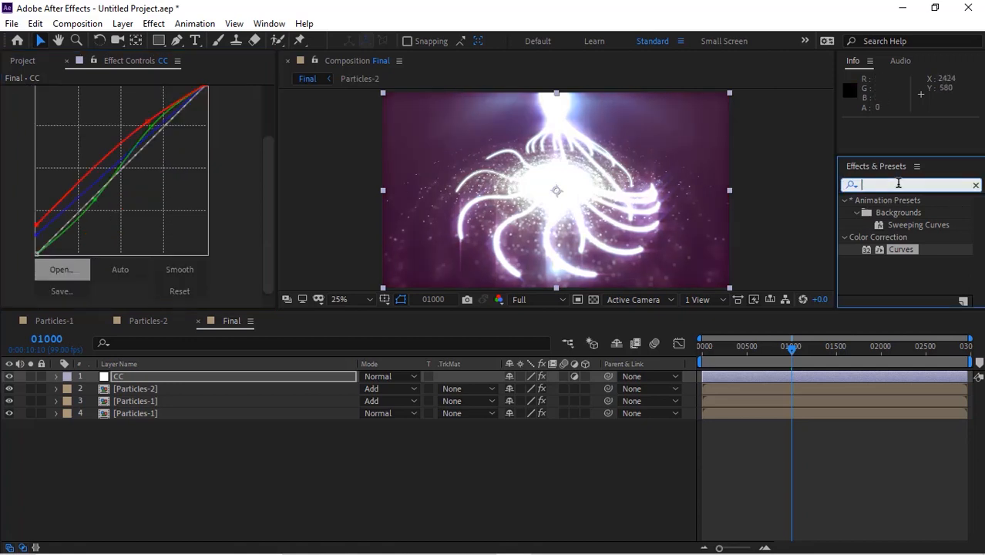
{"action": "type", "text": "olor ba"}
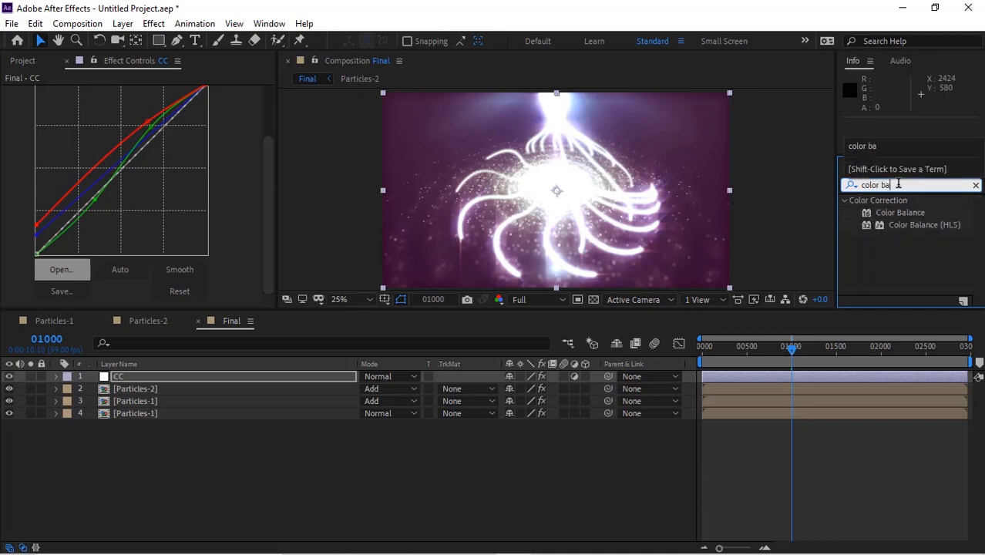
{"action": "left_click_drag", "start_coordinate": [898, 212], "coordinate": [195, 281]}
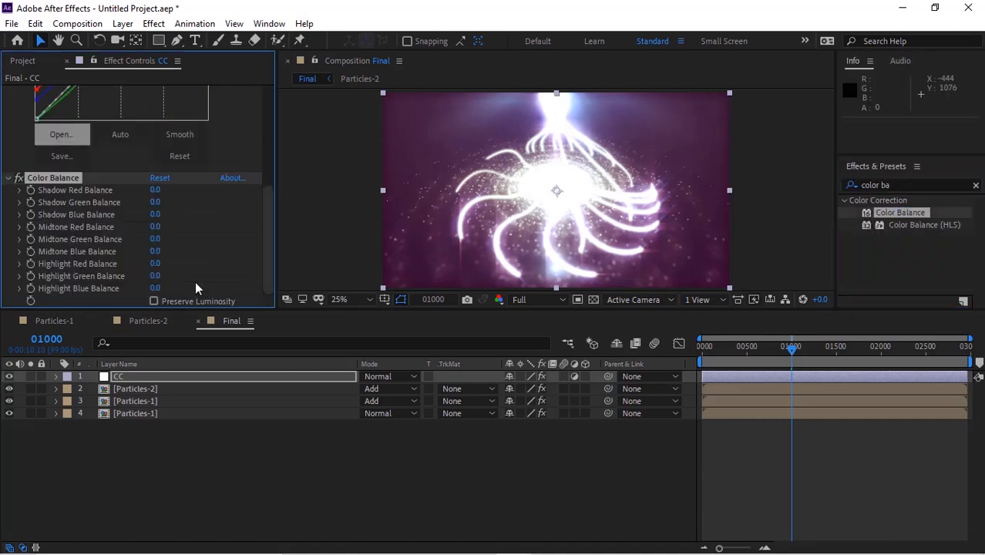
Set Color Balance's Shadow Red to -34, Shadow Green to 12 and Shadow Blue to 15.
{"action": "left_click", "coordinate": [155, 191]}
{"action": "type", "text": "-34"}
{"action": "key", "text": "Tab"}
{"action": "type", "text": "12"}
{"action": "key", "text": "Tab"}
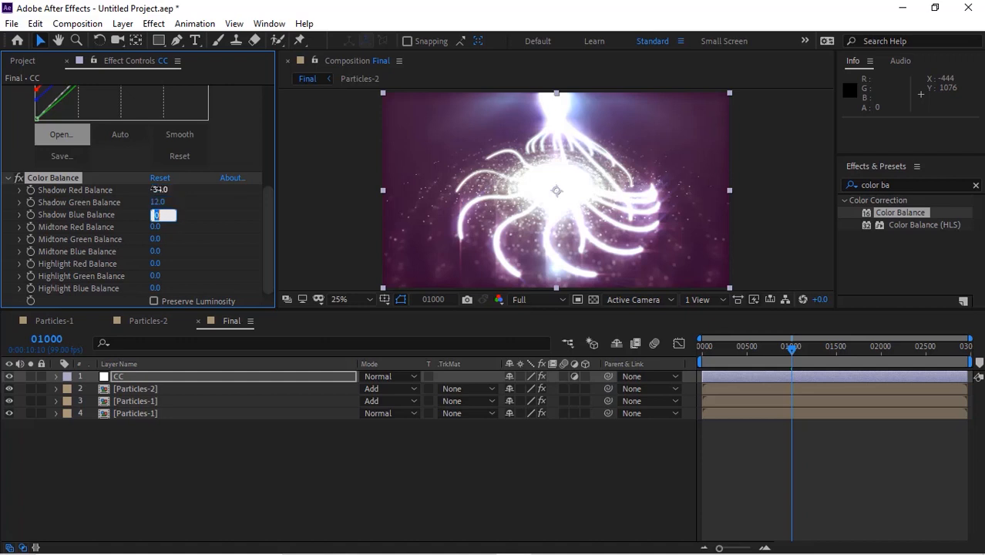
{"action": "type", "text": "15"}
{"action": "key", "text": "Tab"}
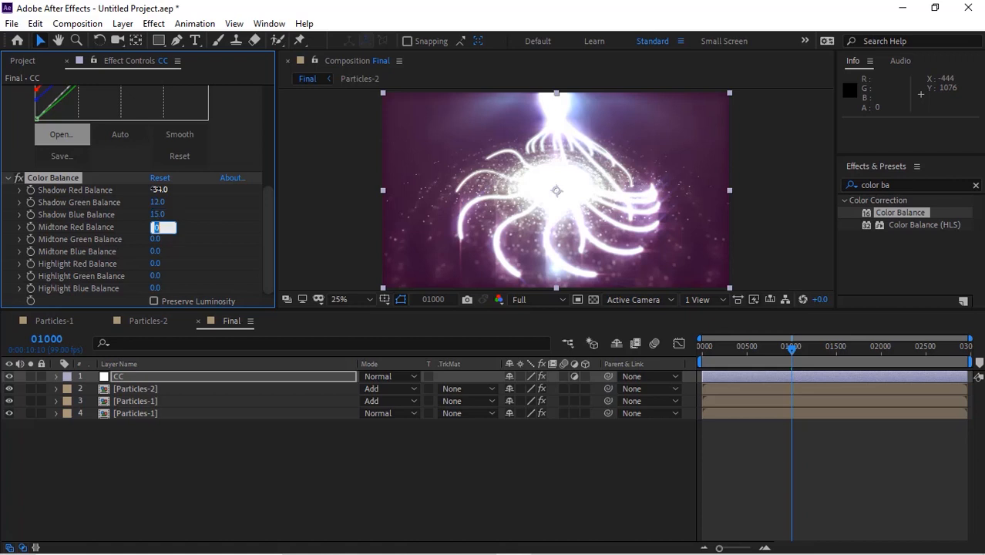
Set Color Balance's Midtone Red to 1, Midtone Green to 16 and Midtone Blue to -36.
{"action": "type", "text": "1"}
{"action": "key", "text": "Tab"}
{"action": "type", "text": "16"}
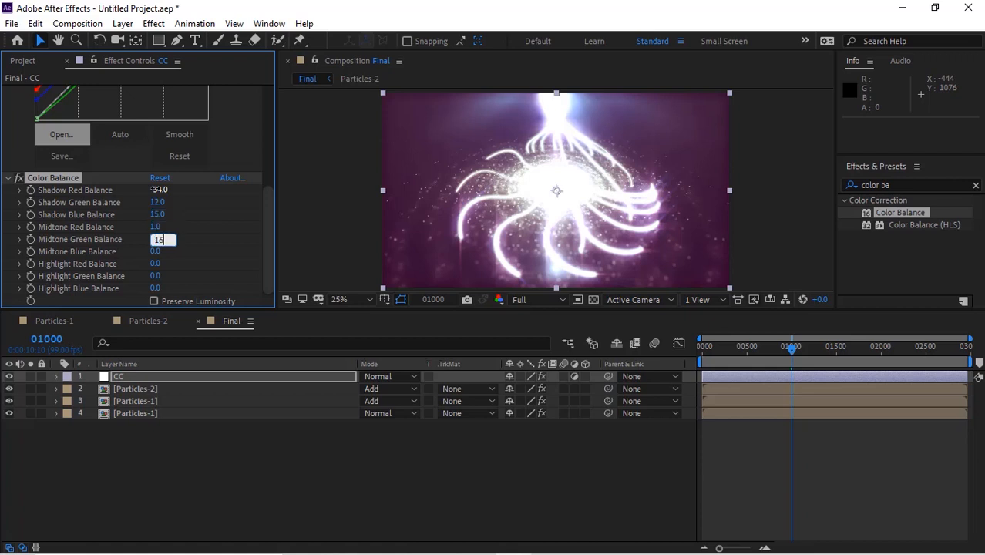
{"action": "key", "text": "Tab"}
{"action": "type", "text": "-36"}
{"action": "key", "text": "Tab"}
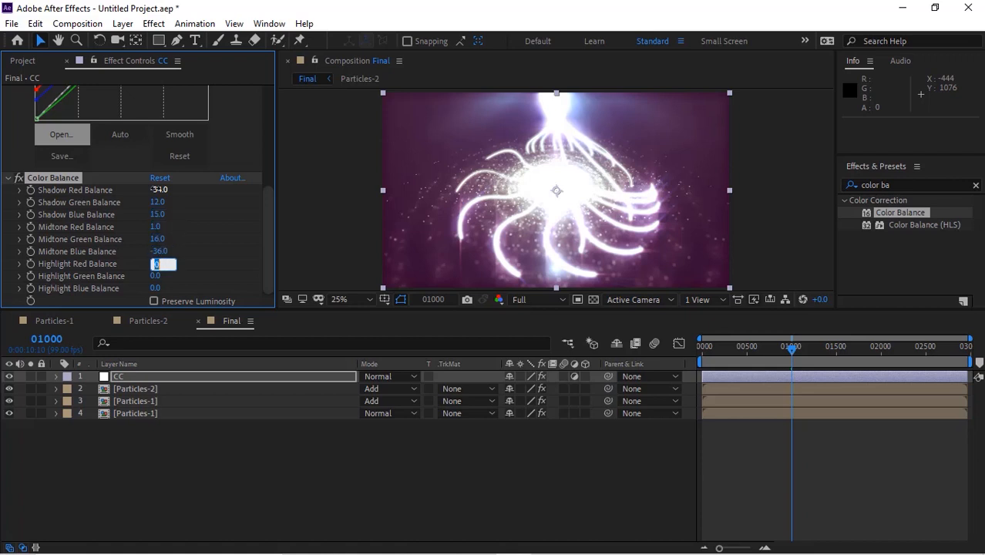
Set Color Balance's Highlight Red to -62, Highlight Green to 22 and Highlight Blue to 21.
{"action": "type", "text": "-62"}
{"action": "key", "text": "Tab"}
{"action": "type", "text": "22"}
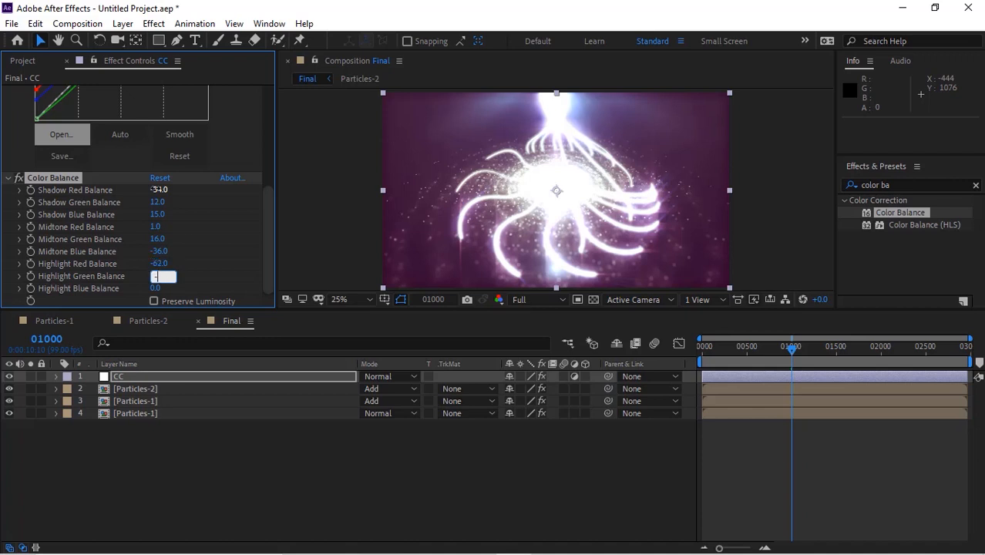
{"action": "key", "text": "Tab"}
{"action": "type", "text": "21"}
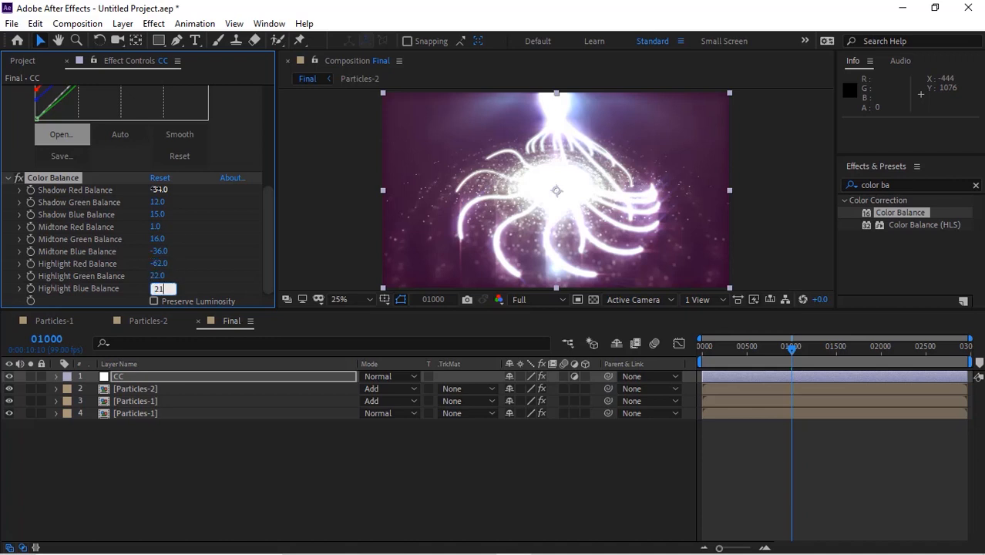
{"action": "key", "text": "Return"}
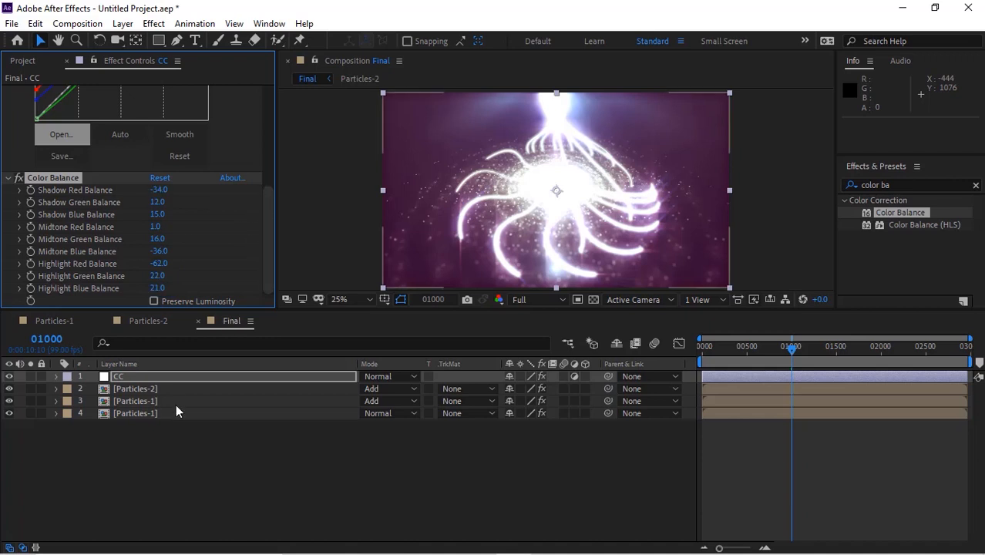
Turn on Repeat Edge Pixels in the Fast Box Blur of both the Particles-2 layer and the upper Particles-1 layer.
{"action": "left_click", "coordinate": [176, 389]}
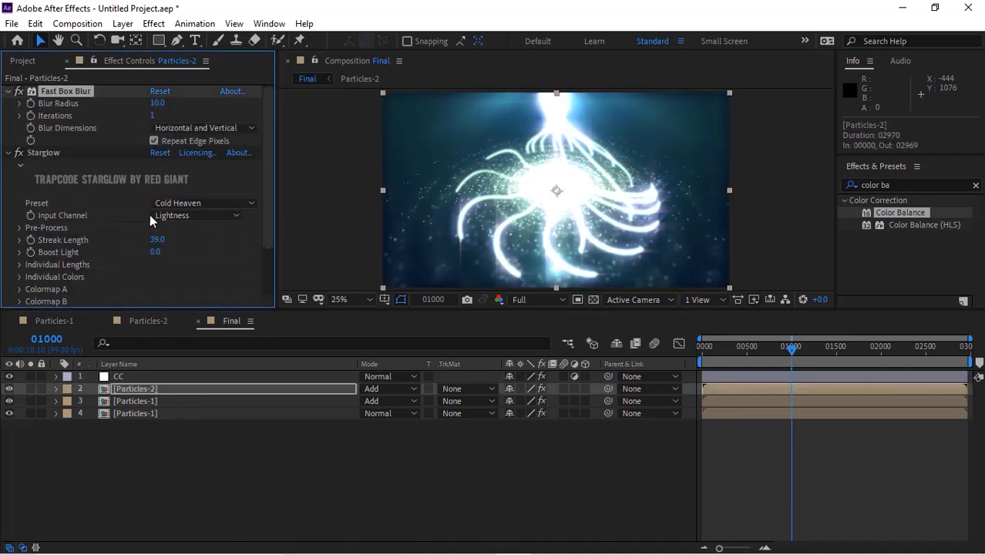
{"action": "left_click", "coordinate": [161, 400]}
{"action": "scroll", "coordinate": [255, 278], "scroll_direction": "down", "scroll_amount": 1}
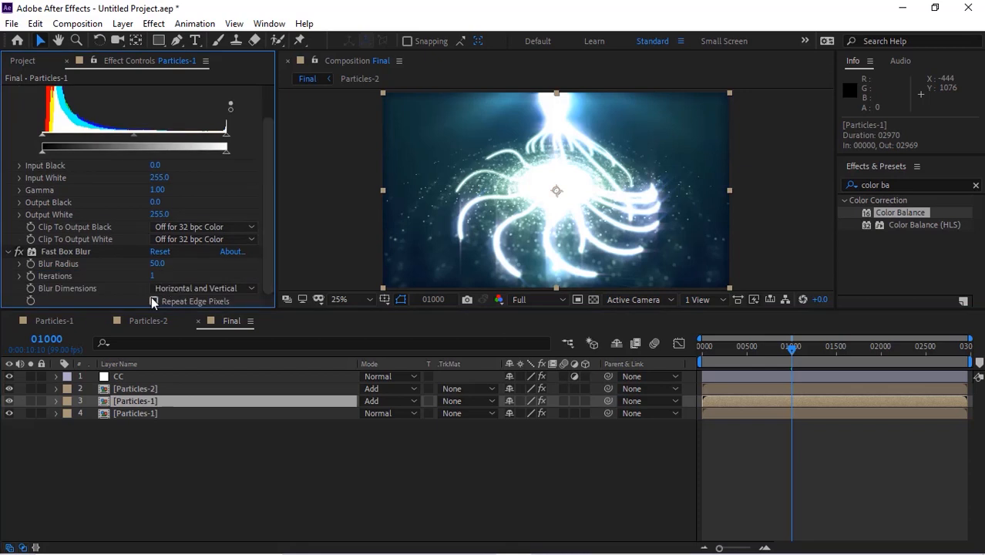
{"action": "left_click", "coordinate": [153, 299]}
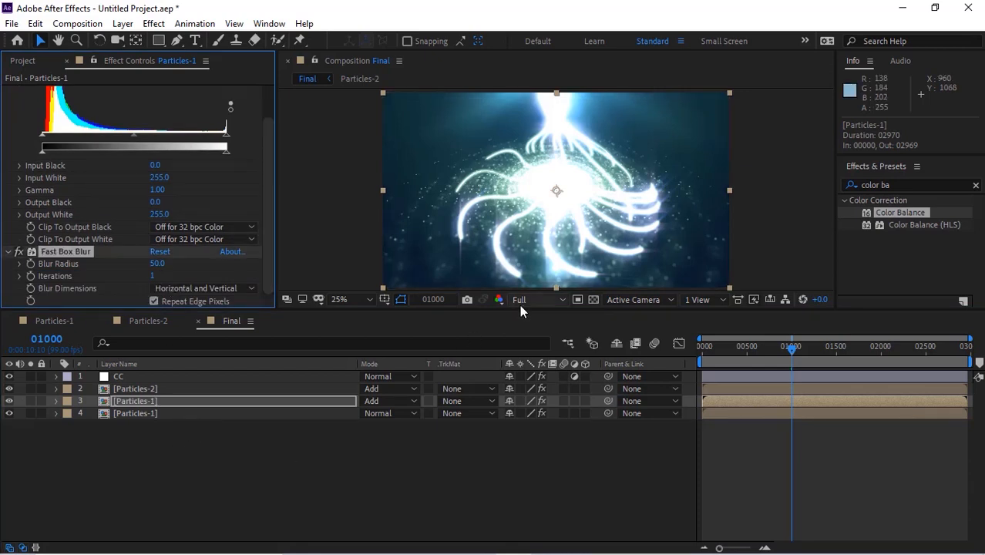
Move the current time to frame 1501 to check the composite there.
{"action": "left_click", "coordinate": [837, 348]}
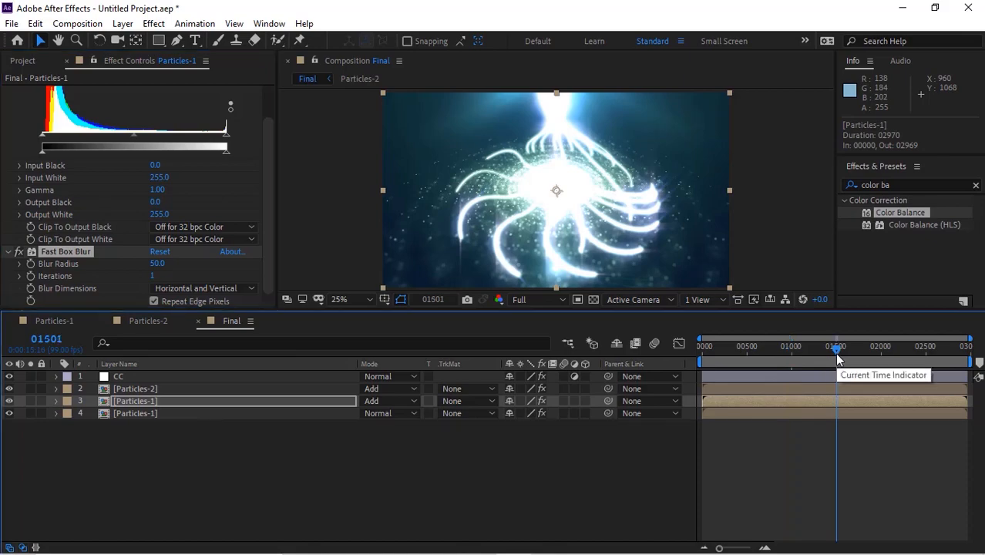